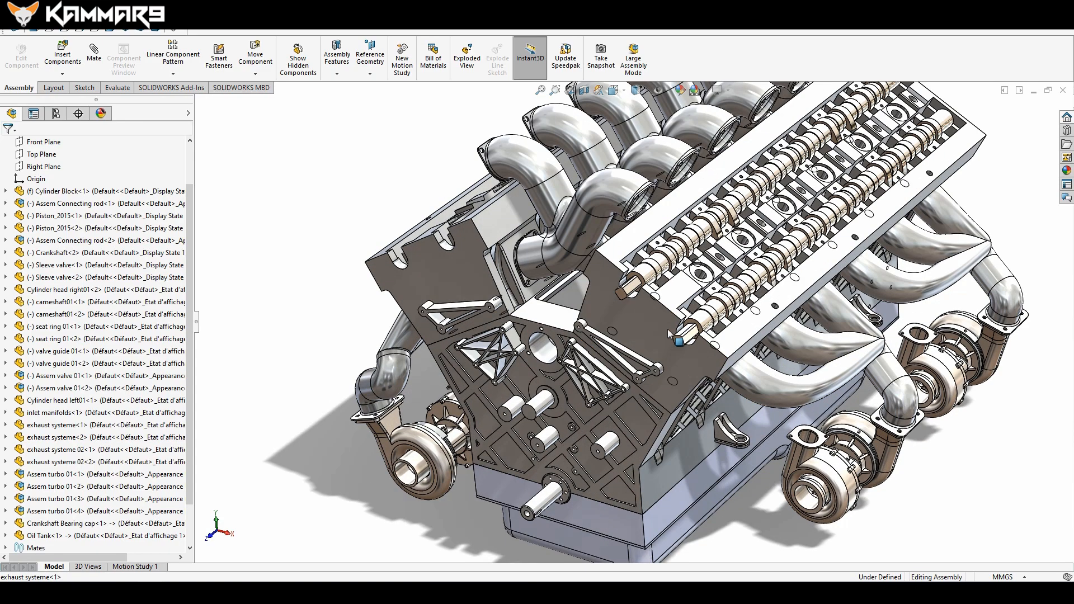
# Inspect the front of the engine assembly, then switch to the finished camshaft sprocket part and view it from several angles.
pyautogui.scroll(-2, 662, 300)
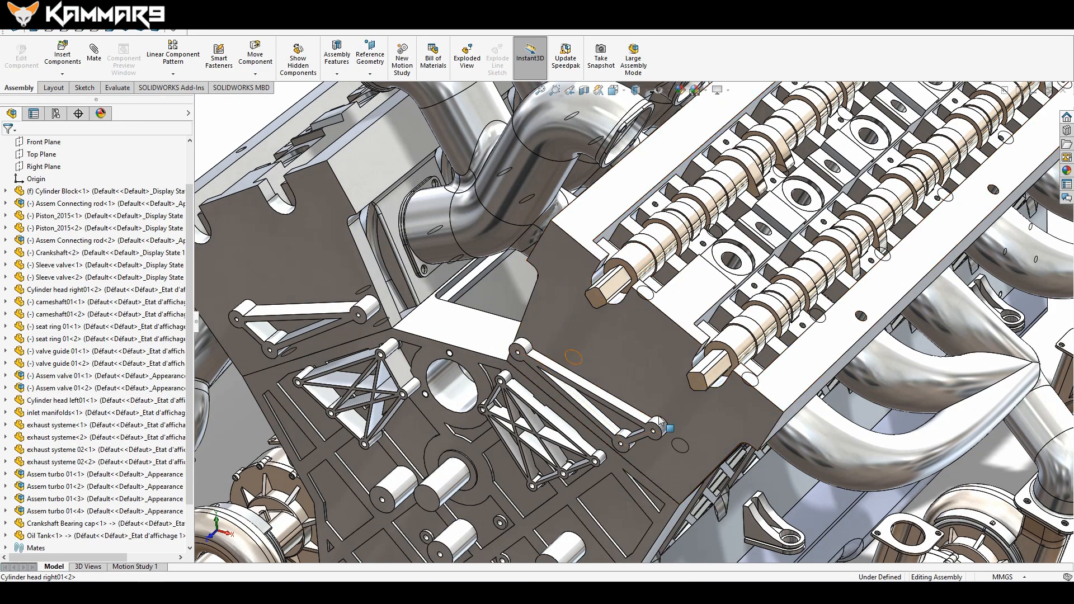
pyautogui.hotkey('ctrl', 'Tab')
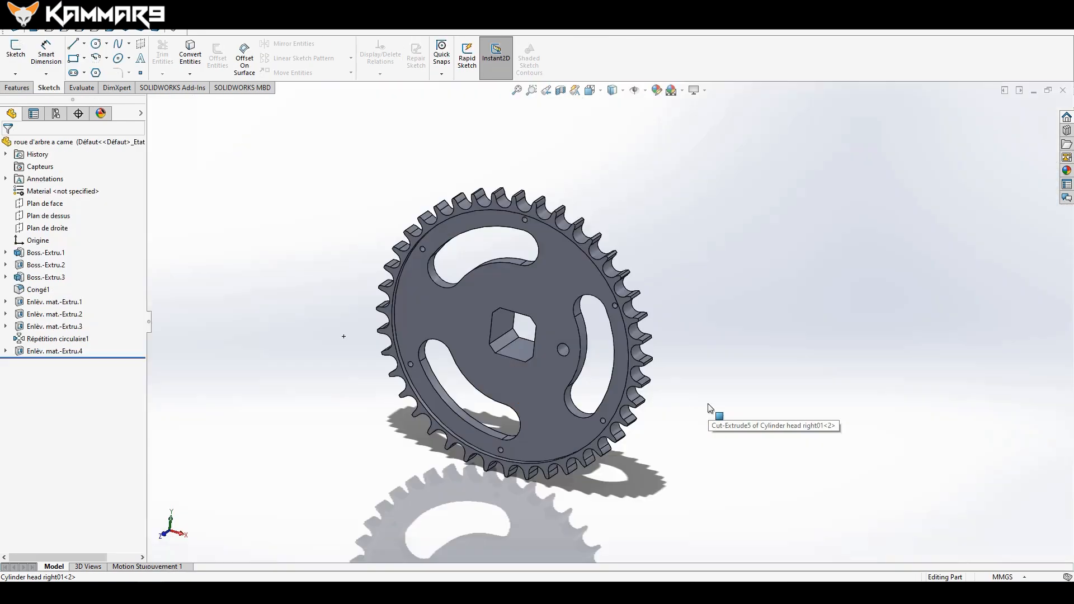
pyautogui.moveTo(473, 376); pyautogui.dragTo(459, 392, button='middle')
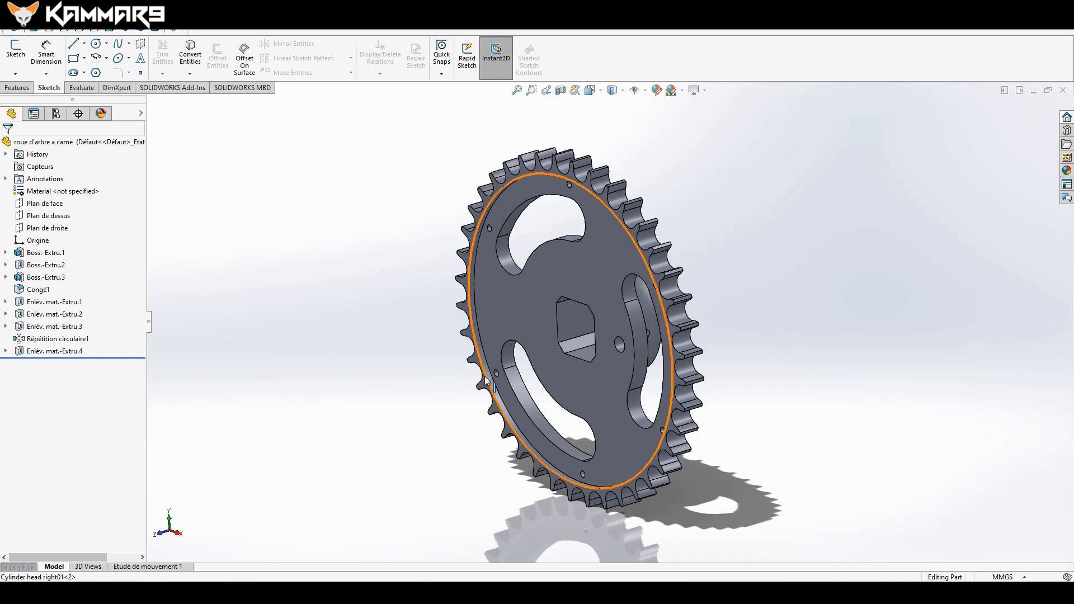
pyautogui.moveTo(492, 384); pyautogui.dragTo(560, 318, button='middle')
pyautogui.click(399, 227)
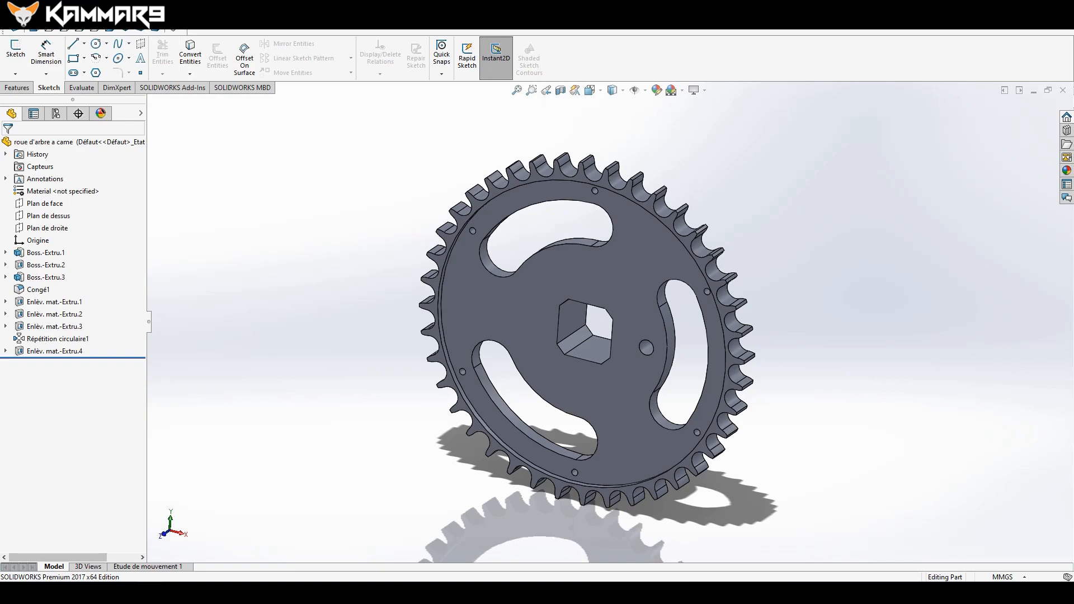
# Create a new part document and start a sketch on the Front Plane.
pyautogui.hotkey('ctrl', 'n')
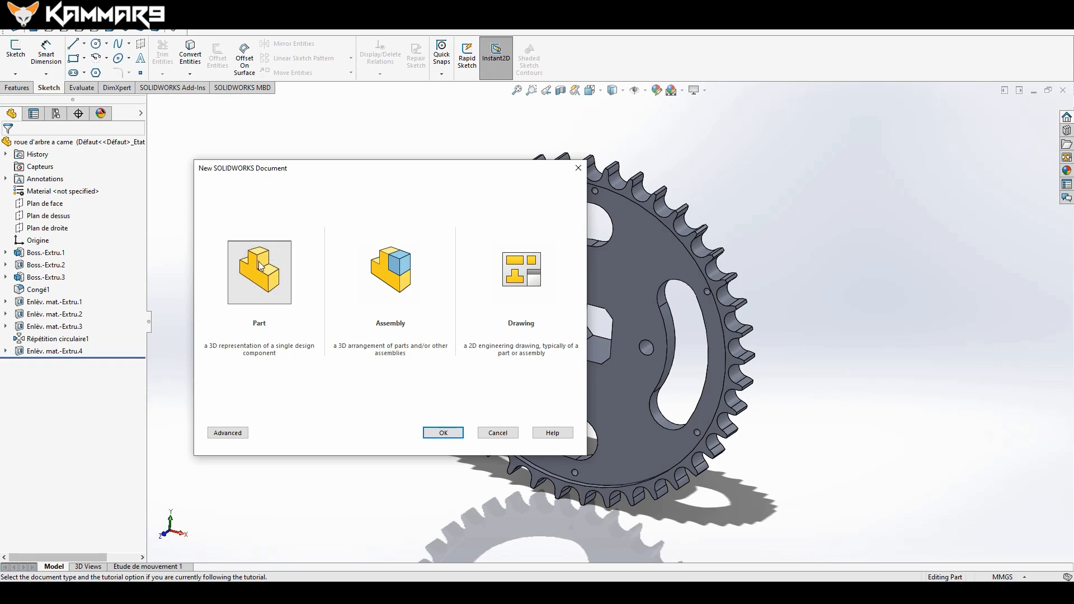
pyautogui.click(444, 435)
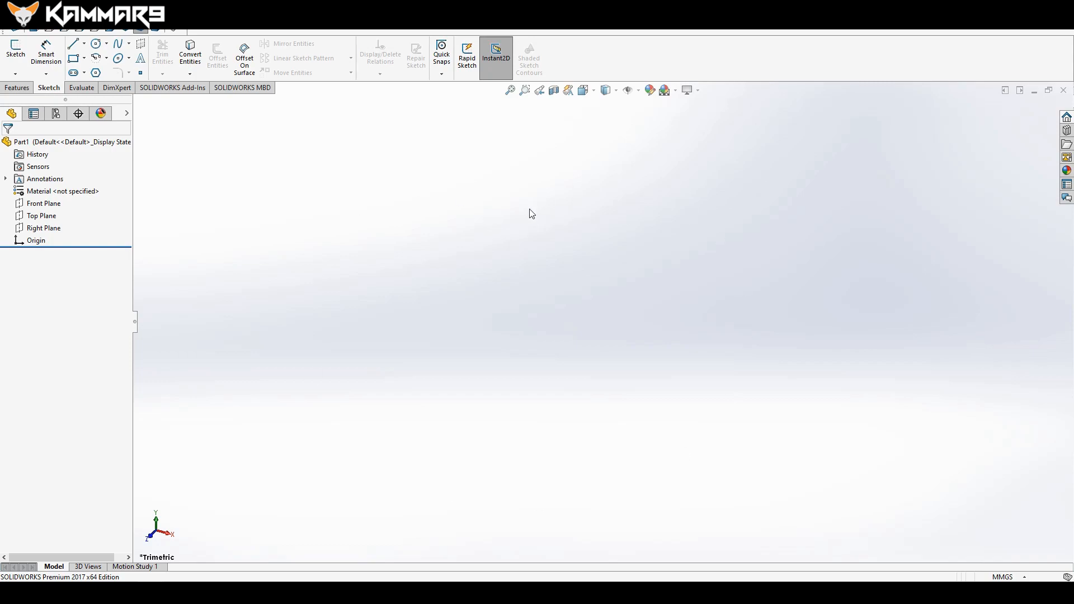
pyautogui.click(40, 208)
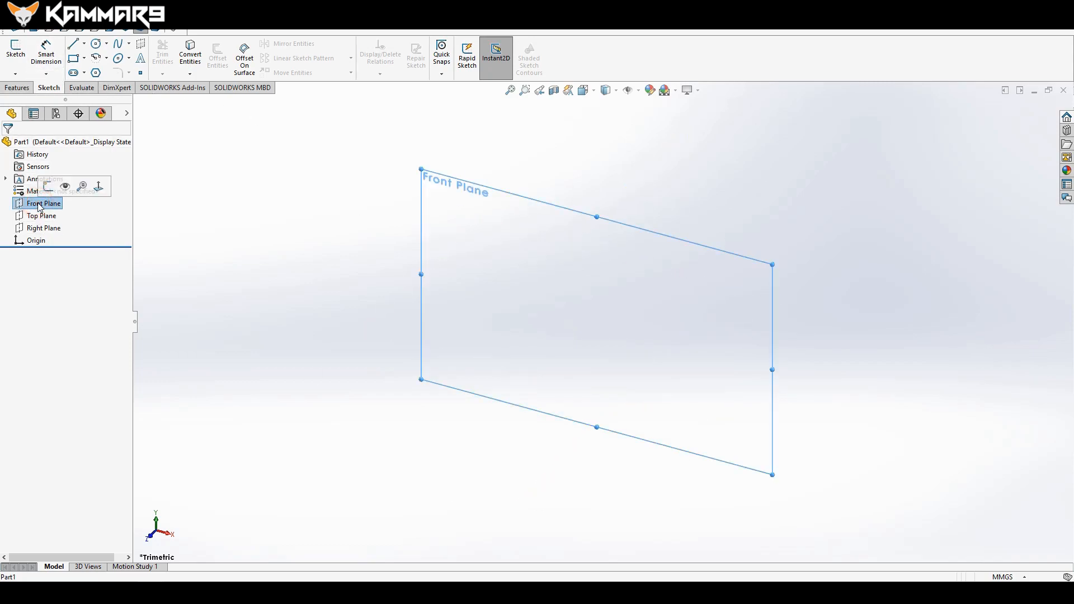
pyautogui.click(47, 188)
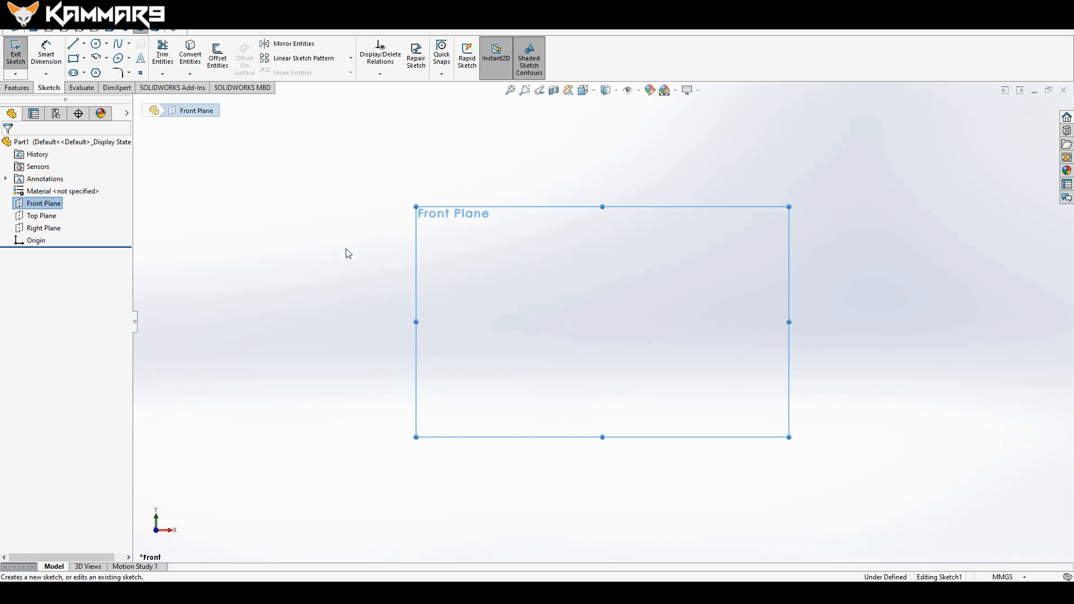
# Sketch a circle centred on the origin and dimension its diameter to 79 mm.
pyautogui.click(96, 45)
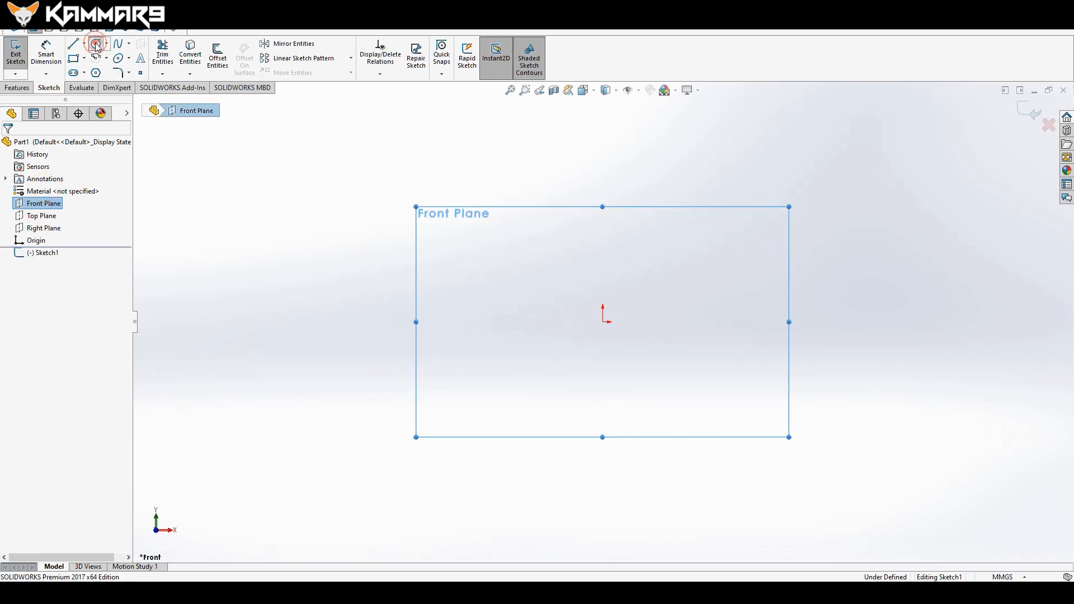
pyautogui.click(603, 322)
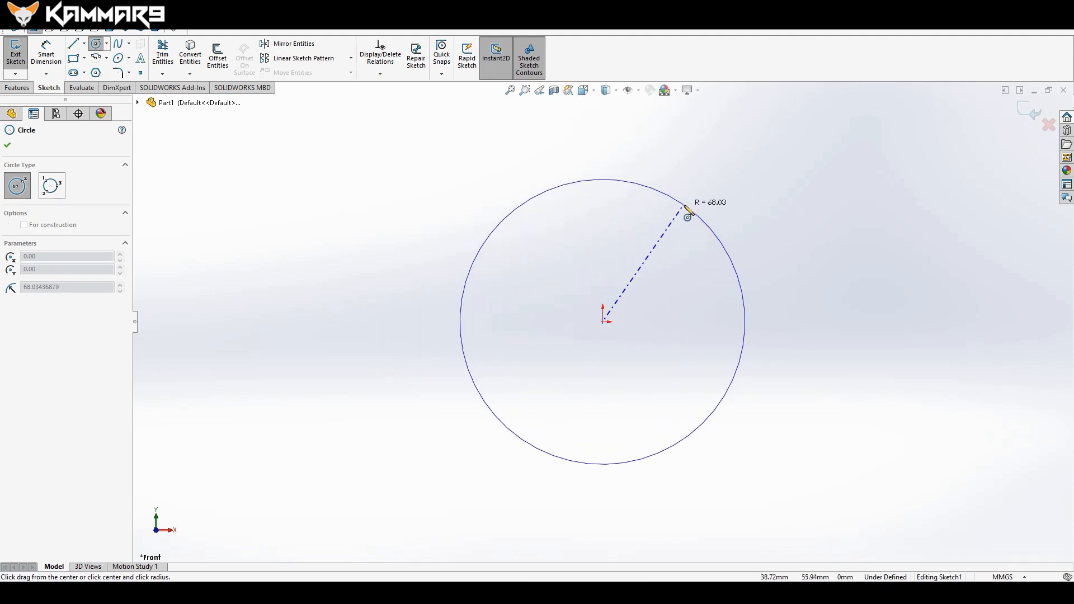
pyautogui.click(684, 206)
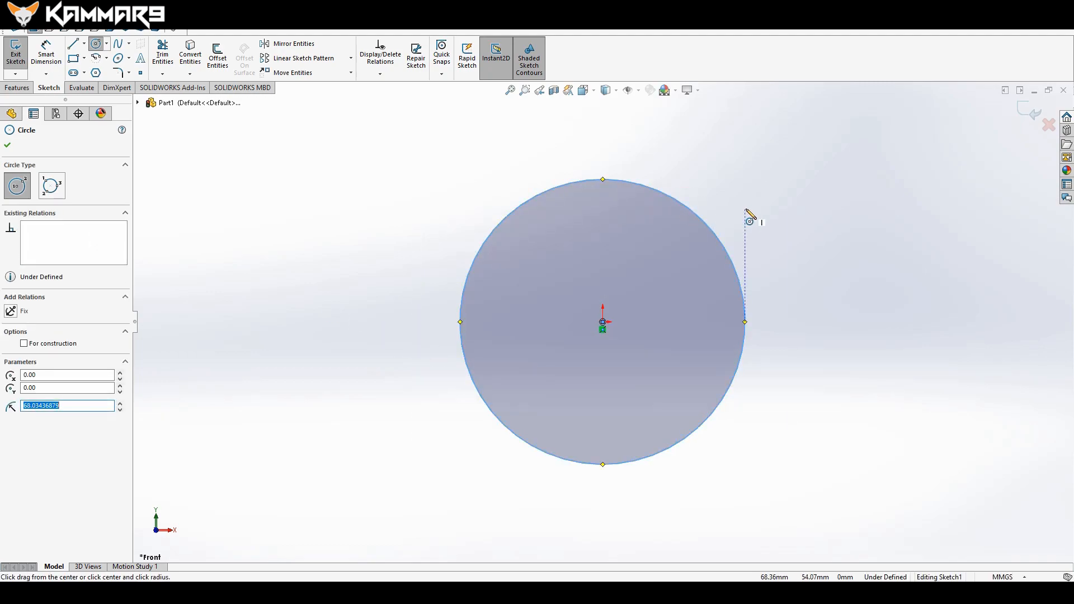
pyautogui.press('d')
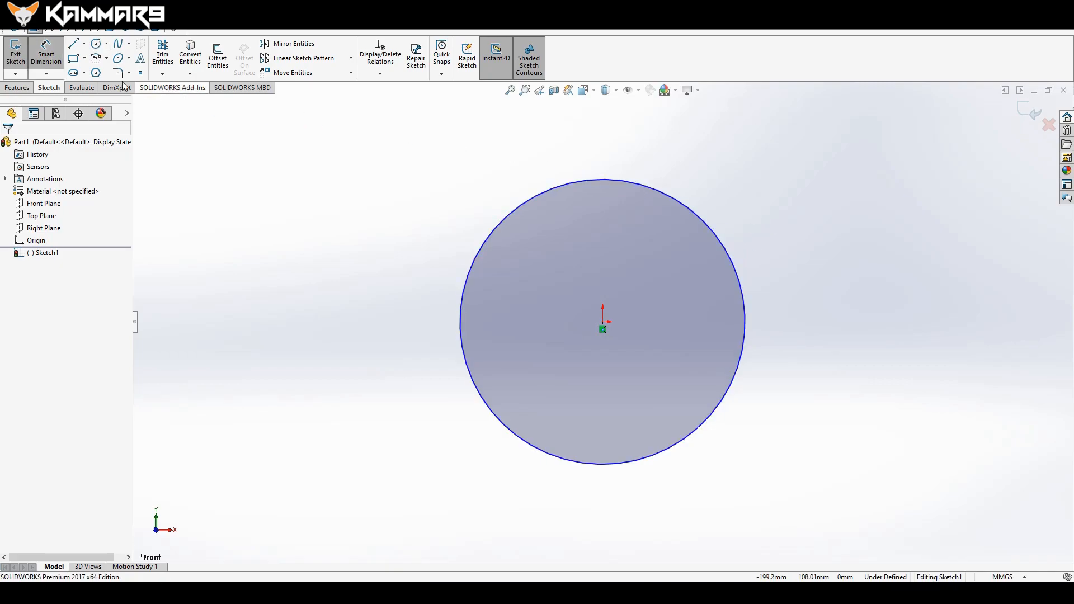
pyautogui.click(721, 242)
pyautogui.click(786, 219)
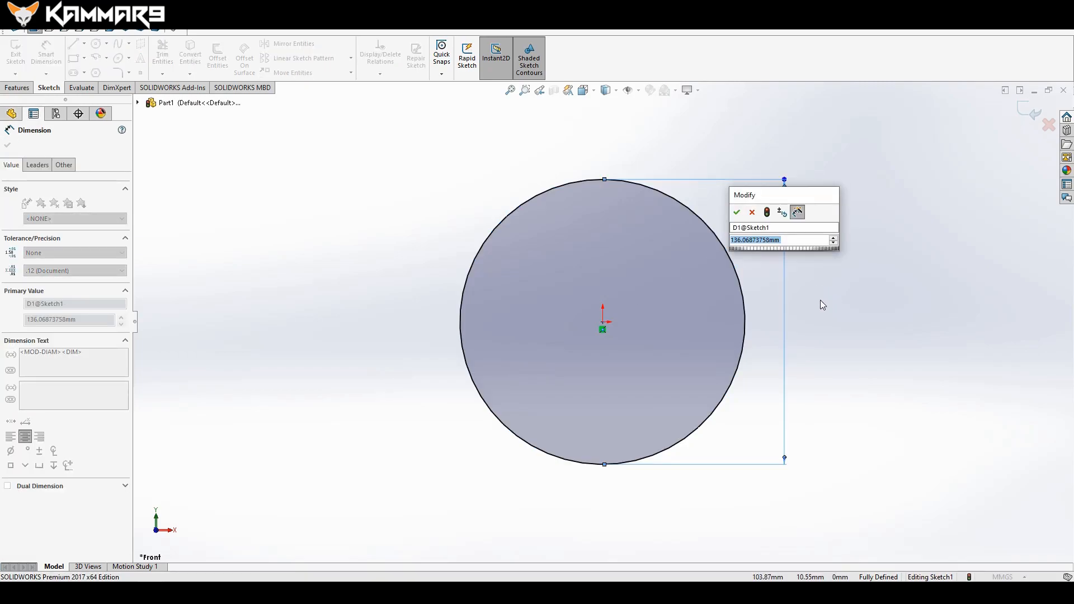
pyautogui.write('79')
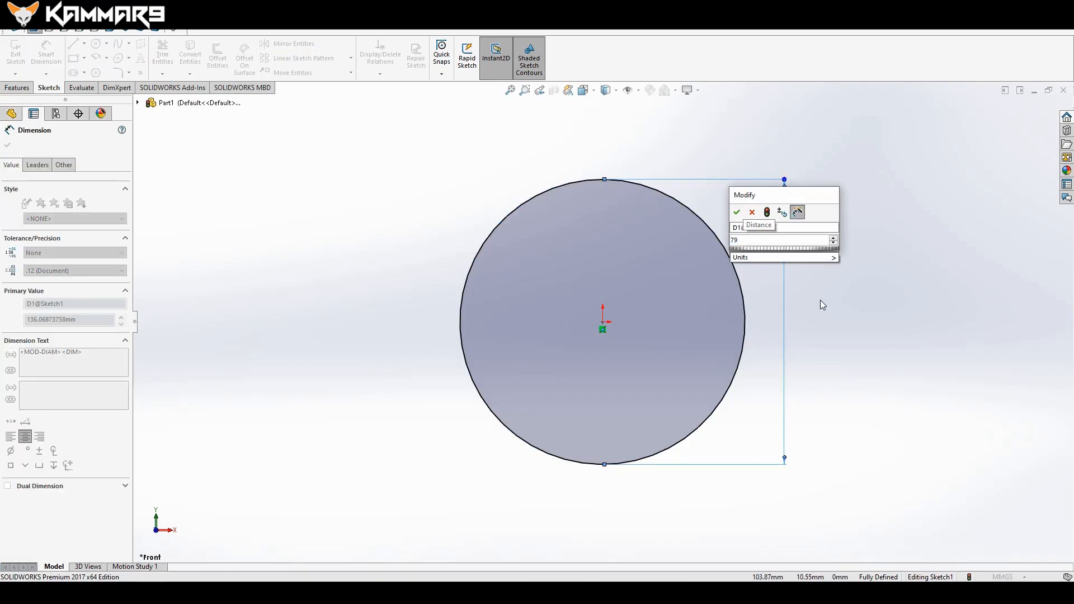
pyautogui.press('Return')
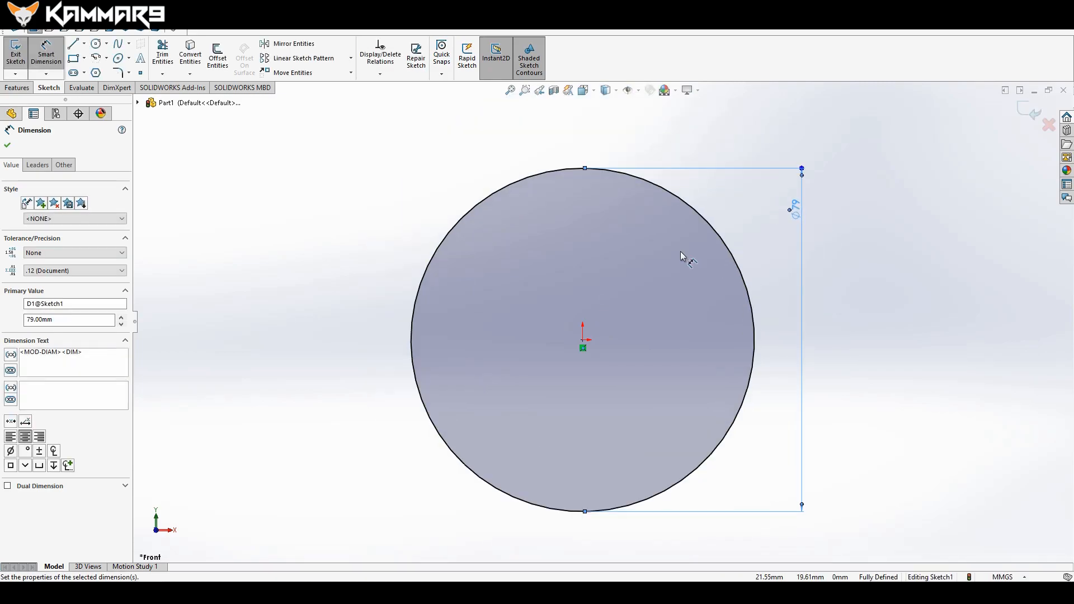
# Extrude the circle as a blind boss with a depth of 5 mm.
pyautogui.moveTo(694, 316)
pyautogui.mouseDown(button='middle')
pyautogui.moveTo(685, 286)
pyautogui.moveTo(667, 340)
pyautogui.moveTo(630, 319)
pyautogui.mouseUp(button='middle')
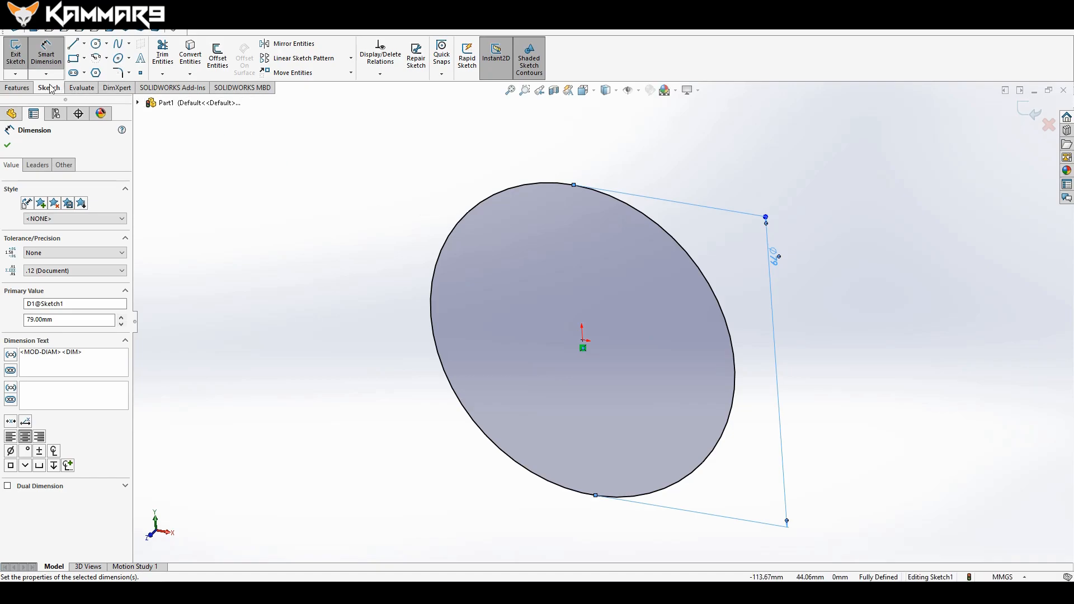
pyautogui.click(16, 88)
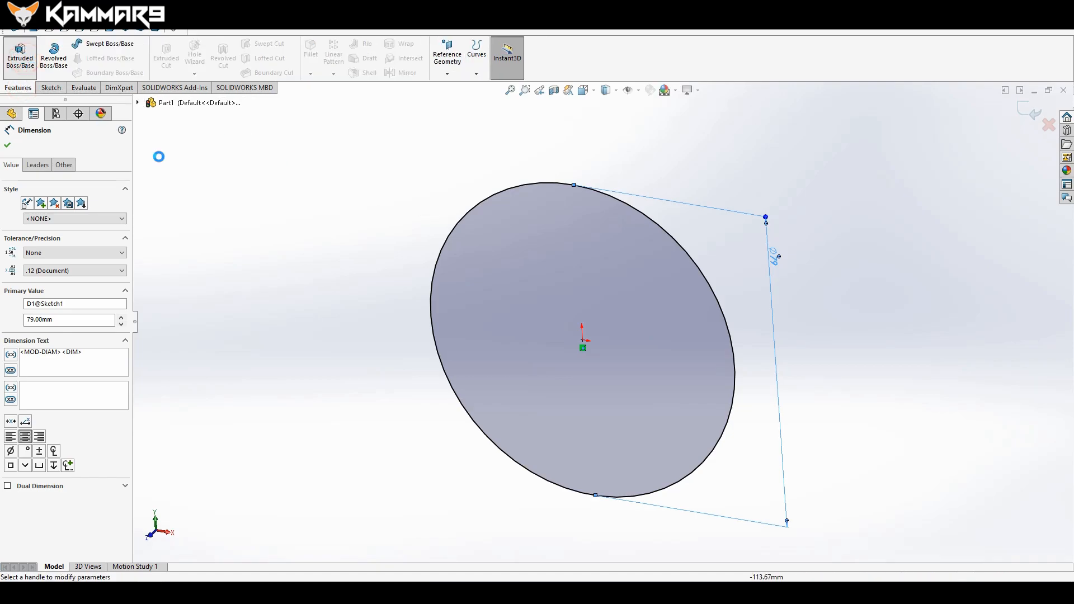
pyautogui.click(20, 53)
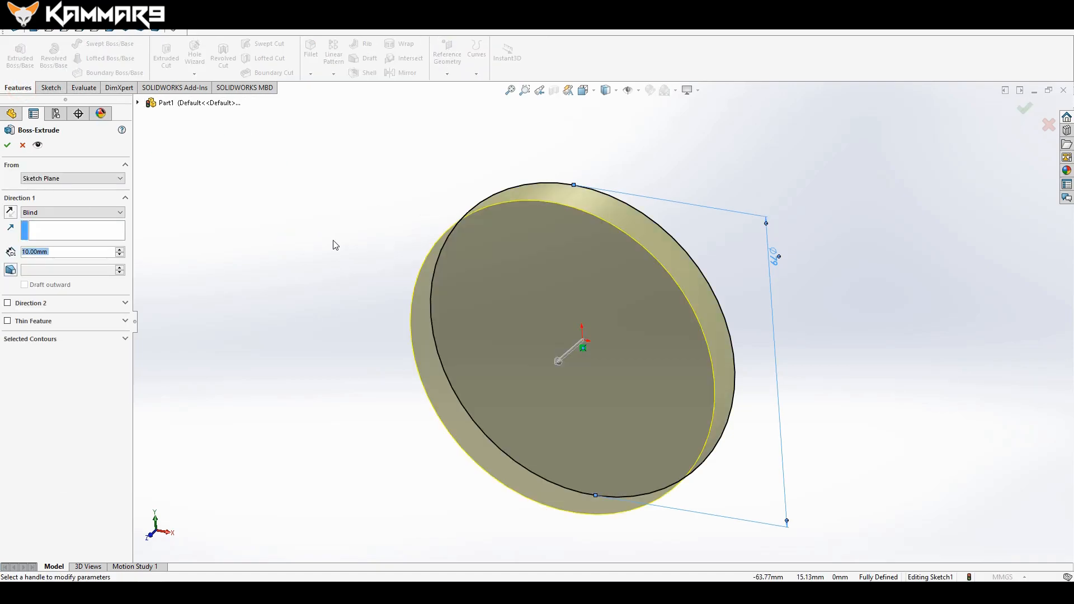
pyautogui.click(84, 253)
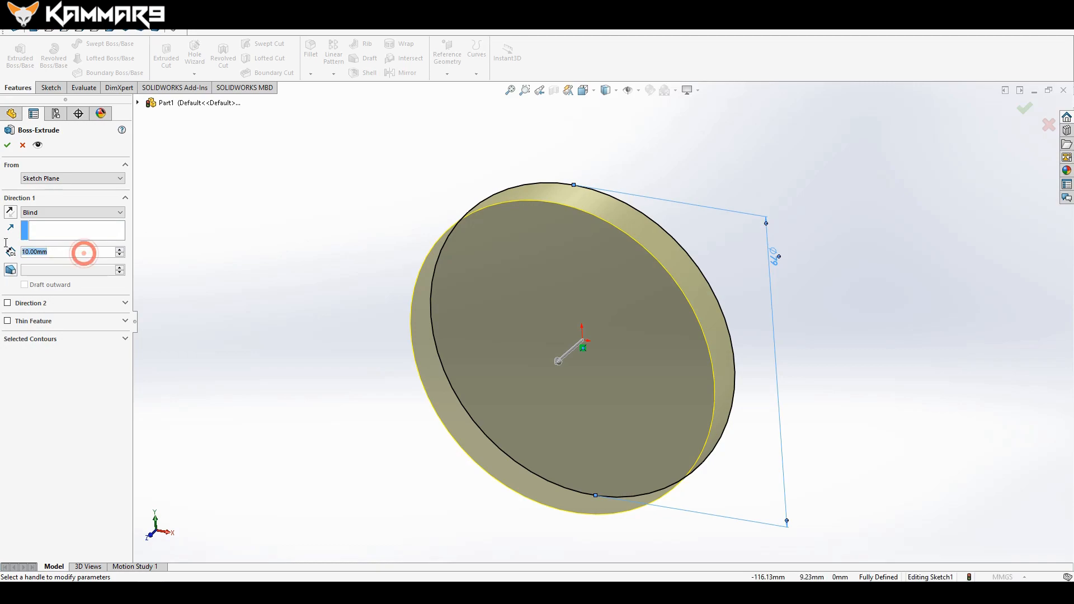
pyautogui.write('5')
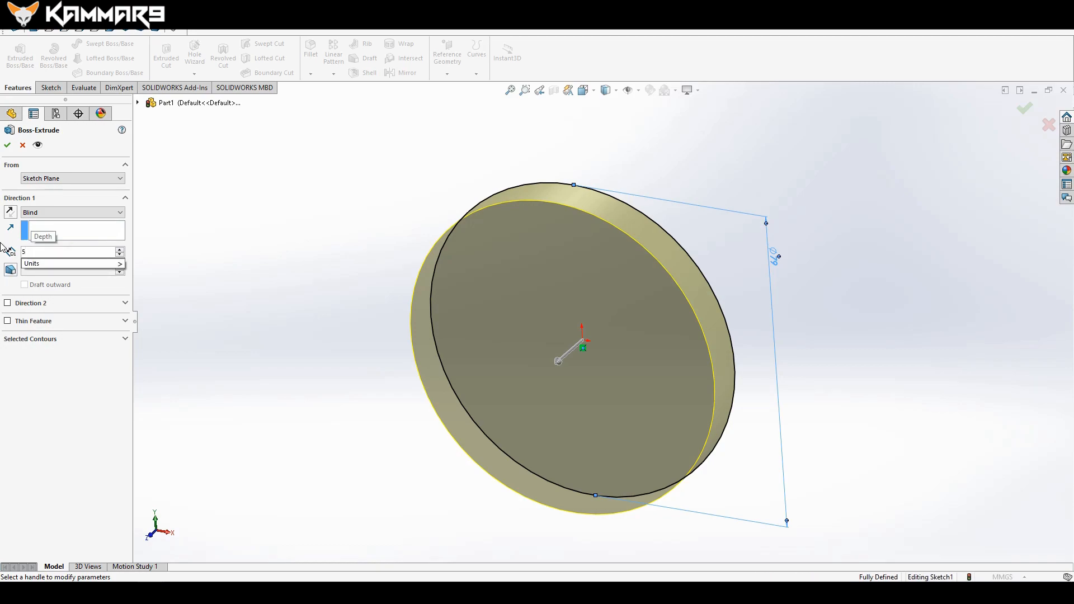
pyautogui.press('Return')
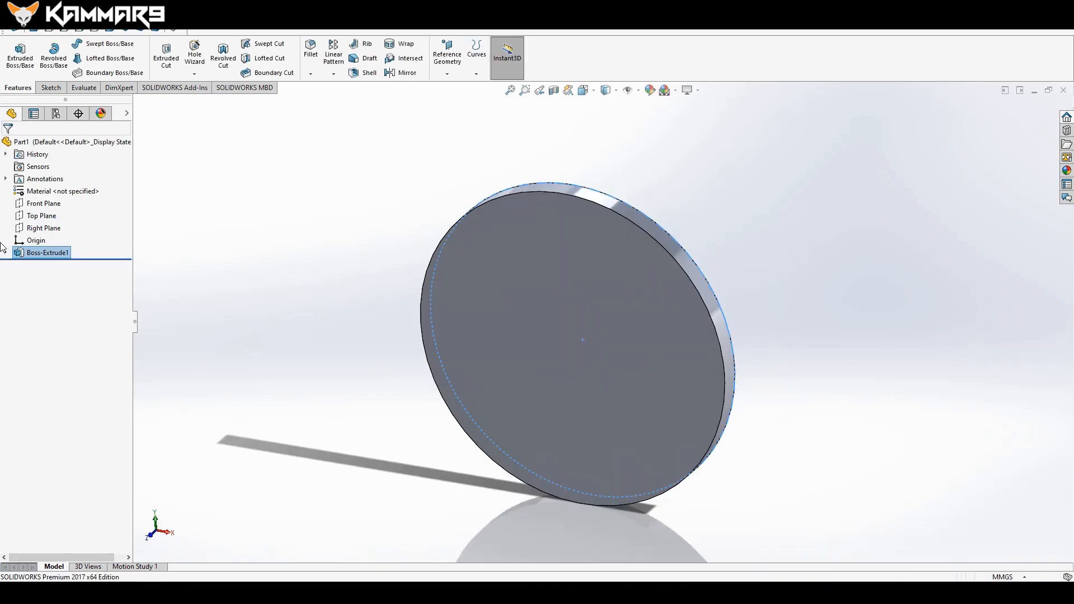
pyautogui.click(323, 241)
# Start a sketch on the disc's front face and draw a center rectangle at the origin, about 18.8 by 18.6 mm.
pyautogui.moveTo(475, 213)
pyautogui.mouseDown(button='middle')
pyautogui.moveTo(487, 280)
pyautogui.moveTo(471, 230)
pyautogui.mouseUp(button='middle')
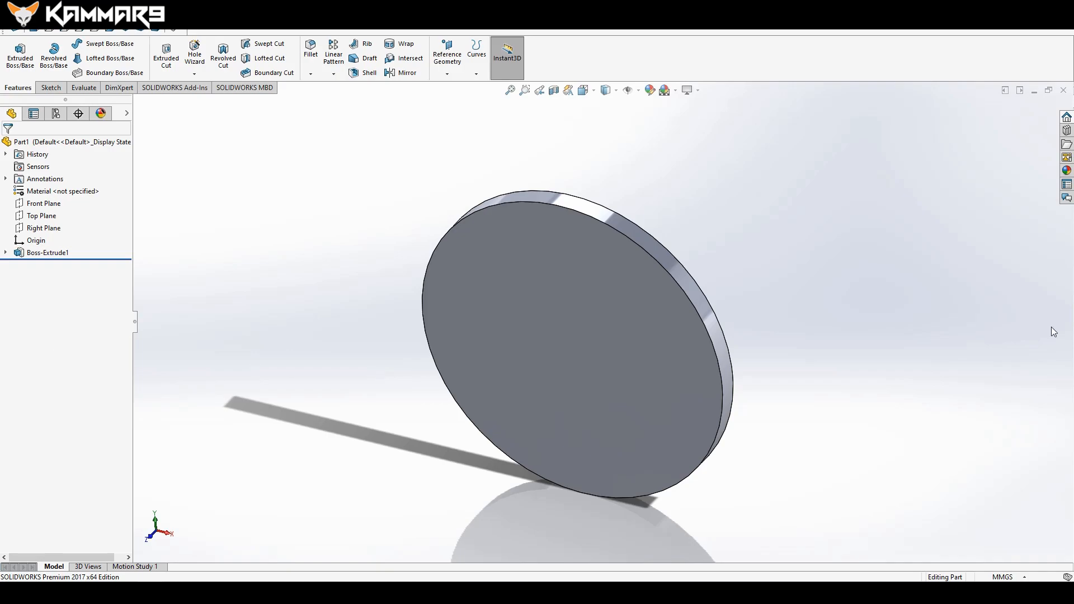
pyautogui.click(573, 346)
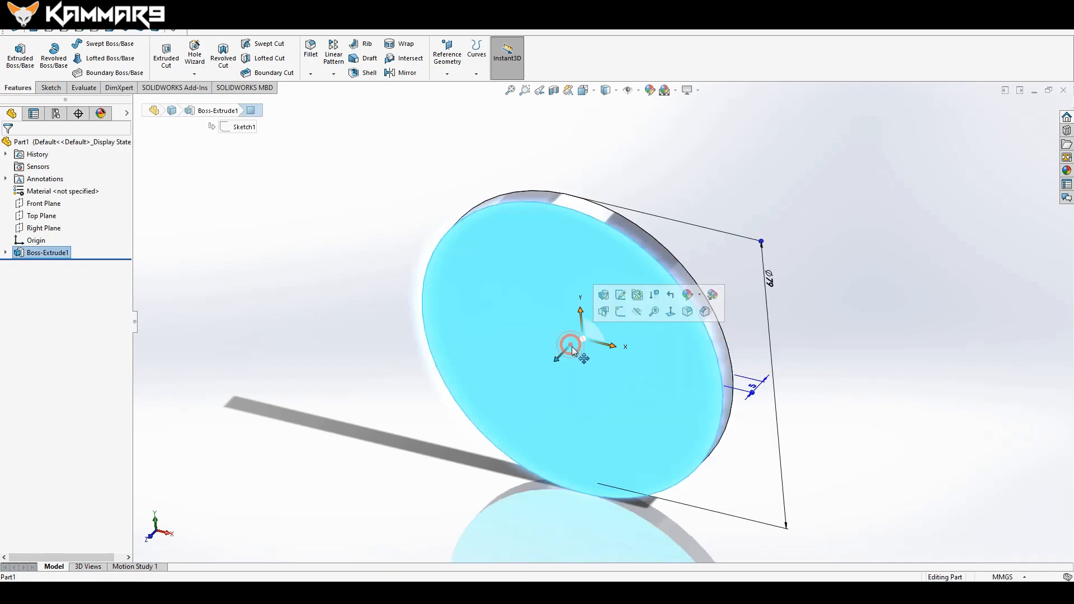
pyautogui.click(620, 314)
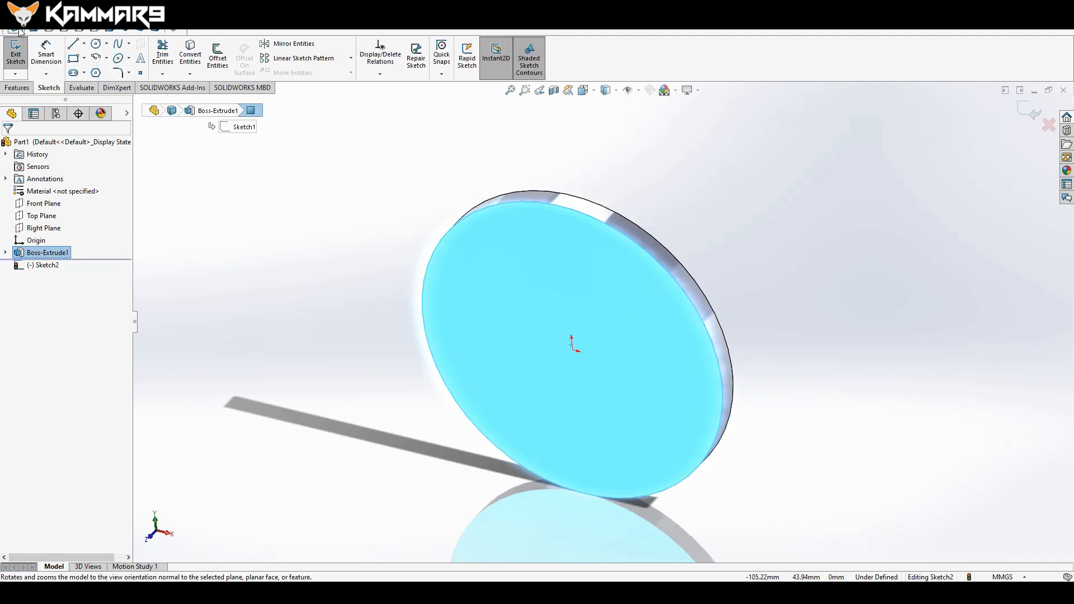
pyautogui.scroll(-2, 634, 328)
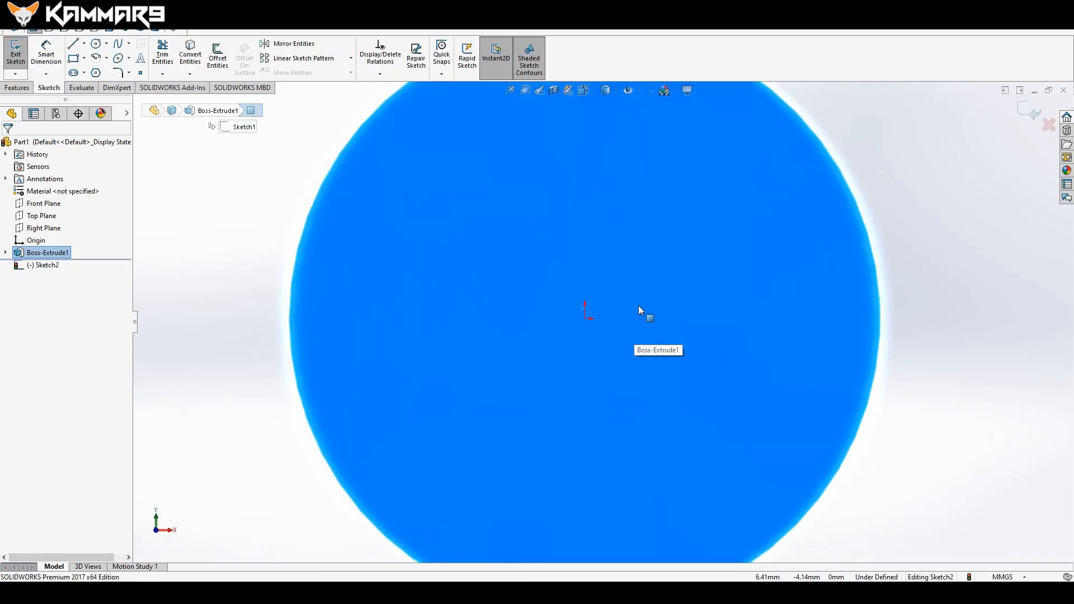
pyautogui.click(84, 59)
pyautogui.click(84, 87)
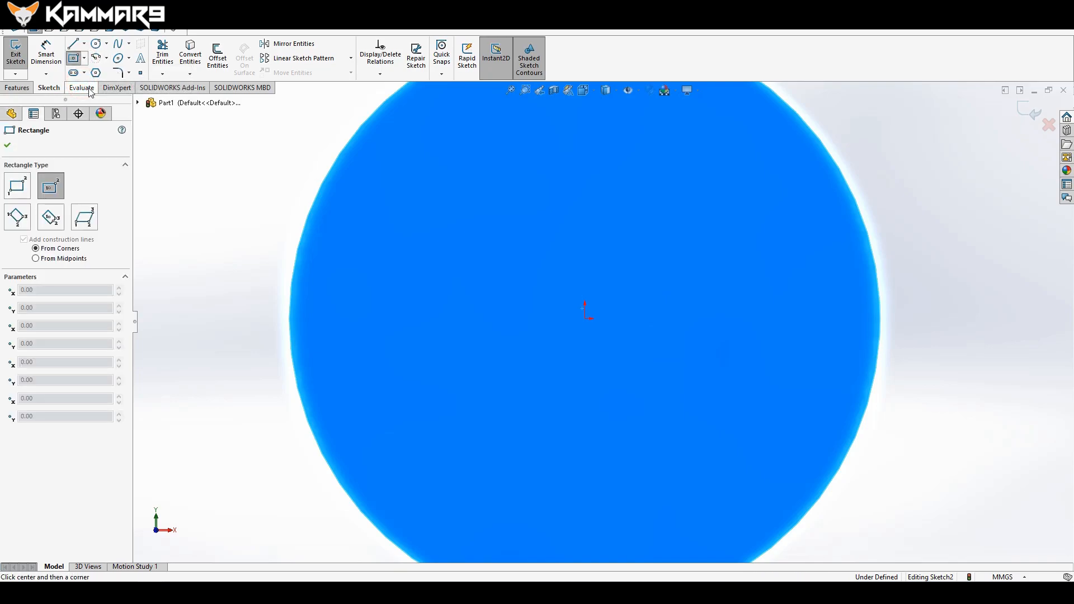
pyautogui.click(585, 318)
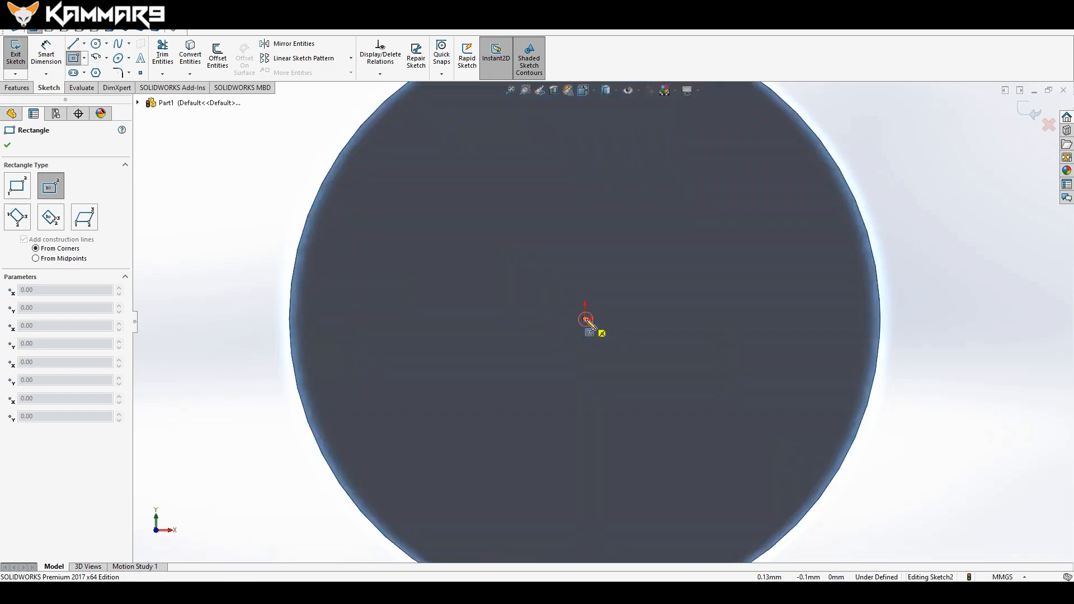
pyautogui.click(655, 250)
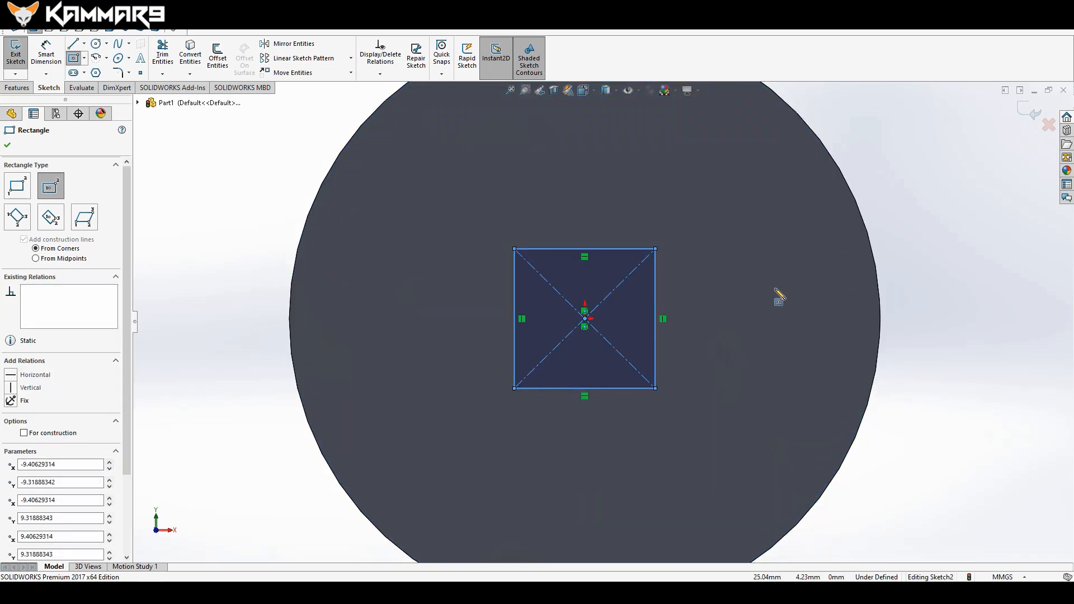
# Dimension the rectangle's top edge to 13 mm.
pyautogui.moveTo(778, 290); pyautogui.dragTo(767, 249, button='right')
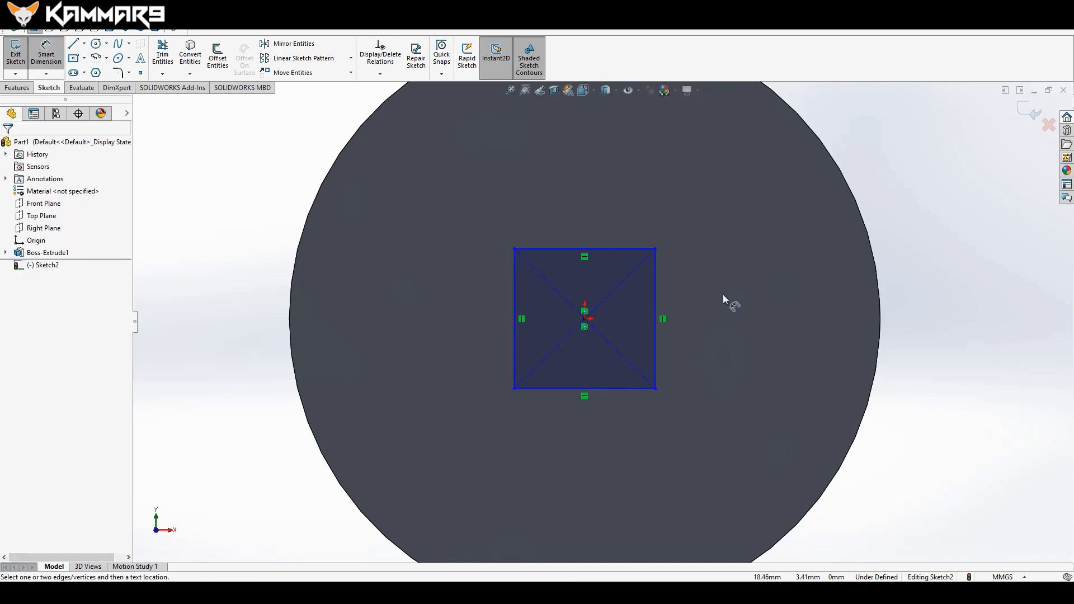
pyautogui.click(607, 249)
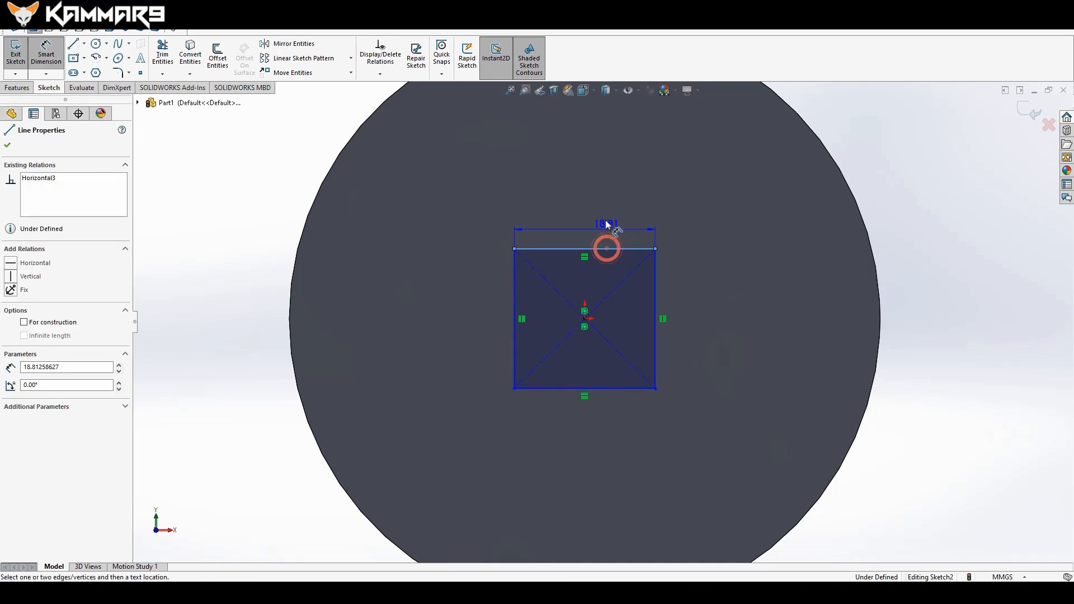
pyautogui.click(605, 209)
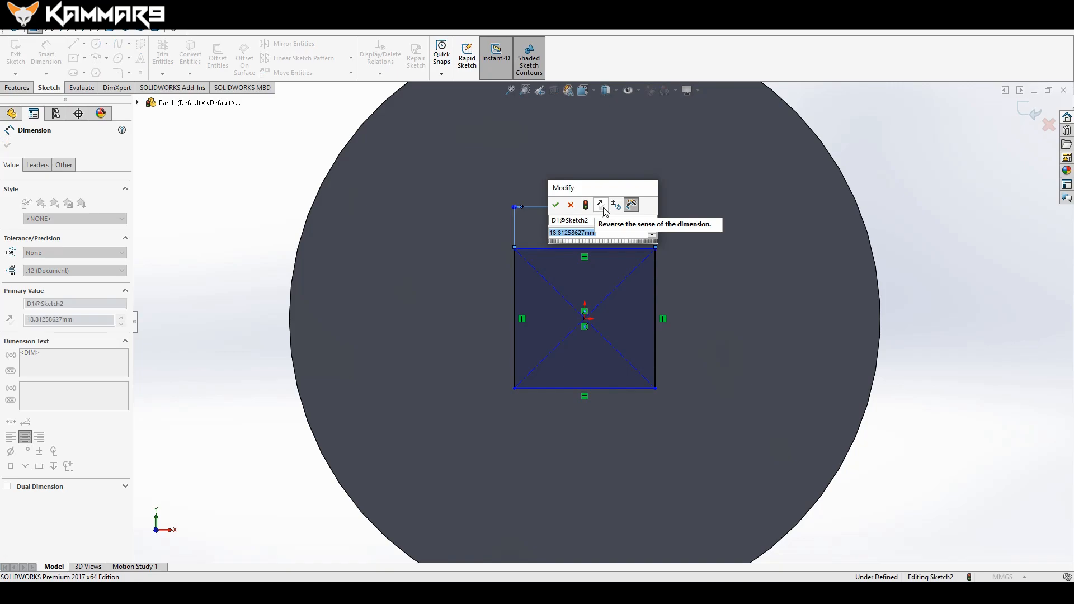
pyautogui.write('1')
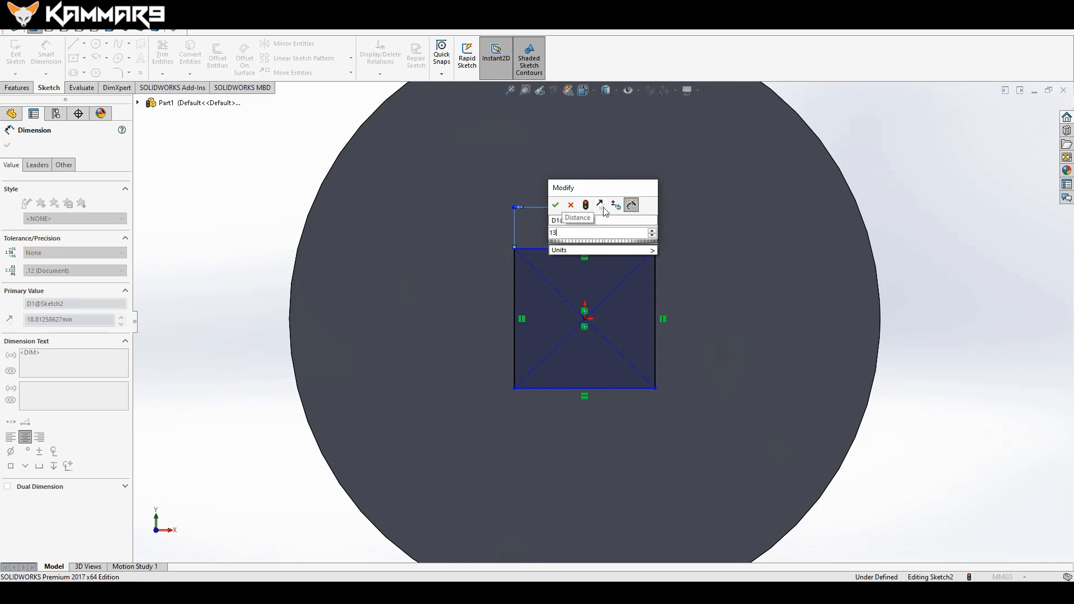
pyautogui.write('3')
pyautogui.press('Return')
pyautogui.press('Escape')
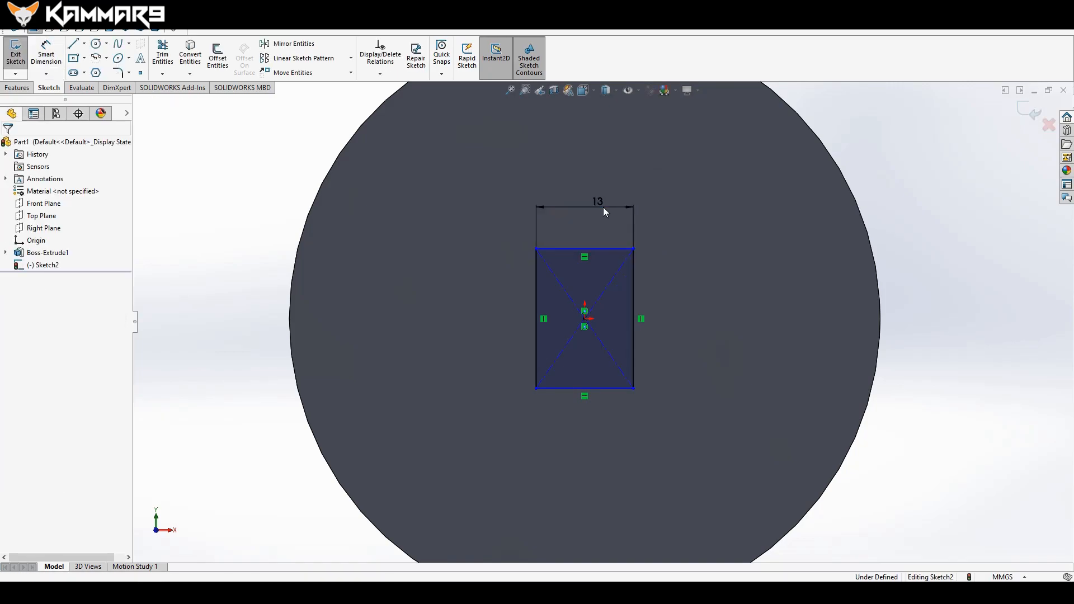
# Add an equal relation between the rectangle's top and left edges to make it a square.
pyautogui.click(559, 249)
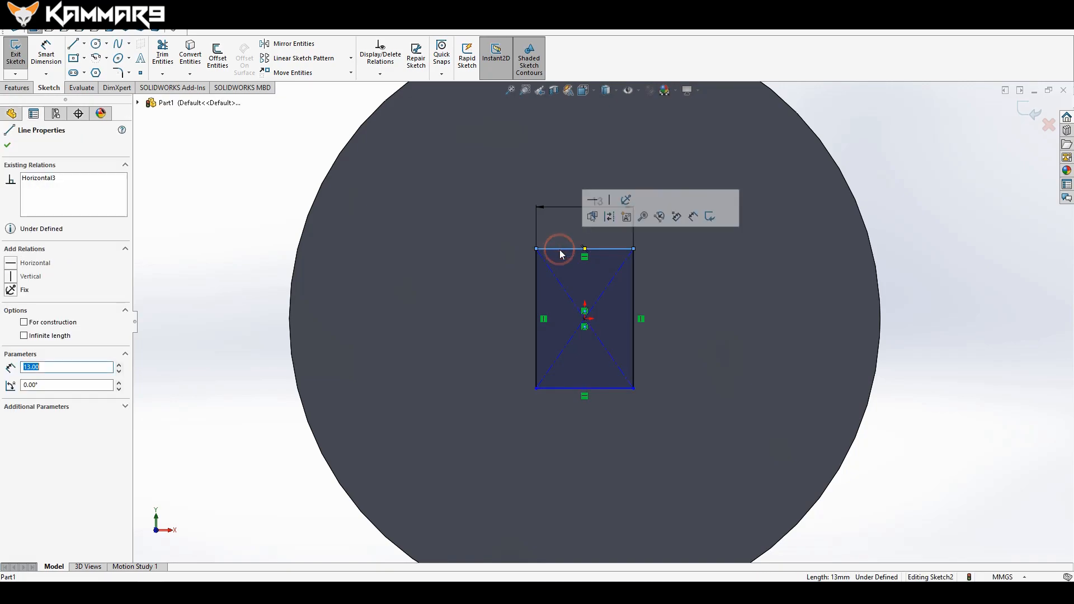
pyautogui.keyDown('ctrl'); pyautogui.click(538, 280); pyautogui.keyUp('ctrl')
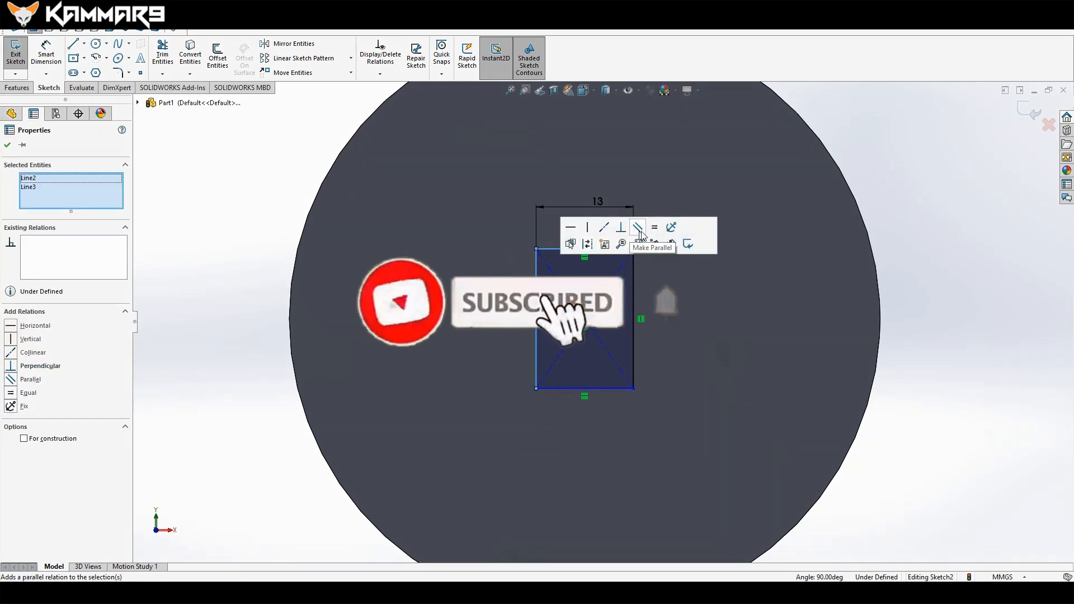
pyautogui.click(639, 230)
pyautogui.click(946, 290)
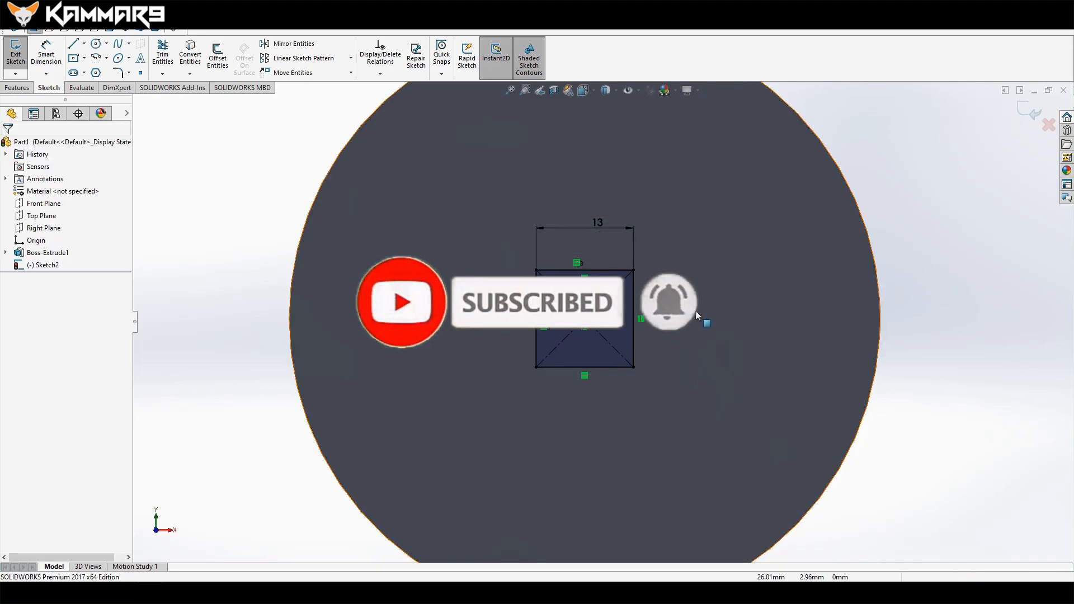
# Chamfer the square's upper-left corner with Sketch Chamfer at an equal distance of 2 mm, accepting the lost constraint.
pyautogui.scroll(-3, 571, 271)
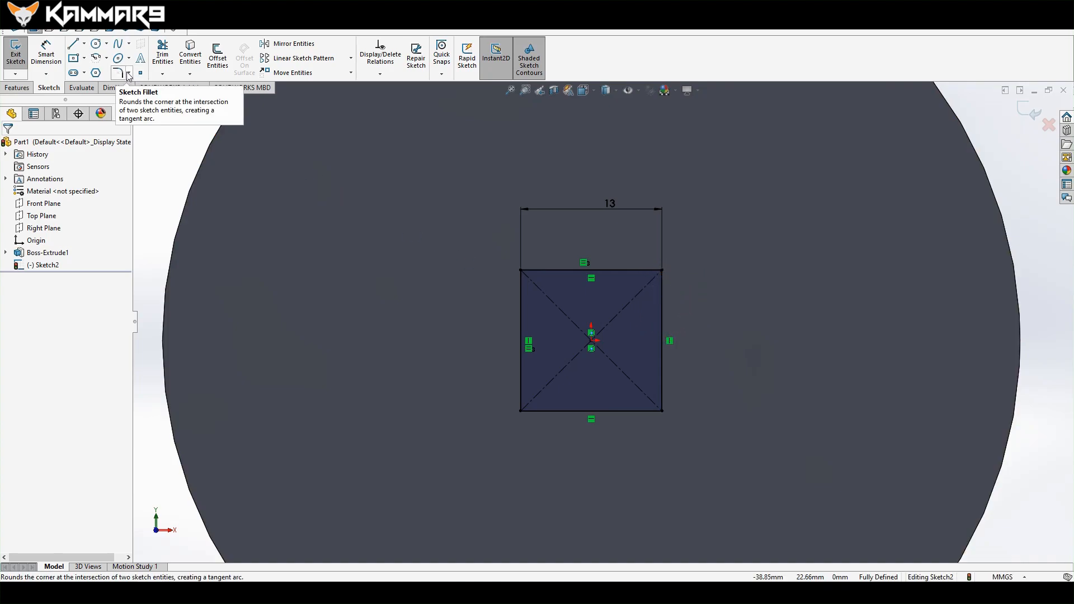
pyautogui.click(128, 75)
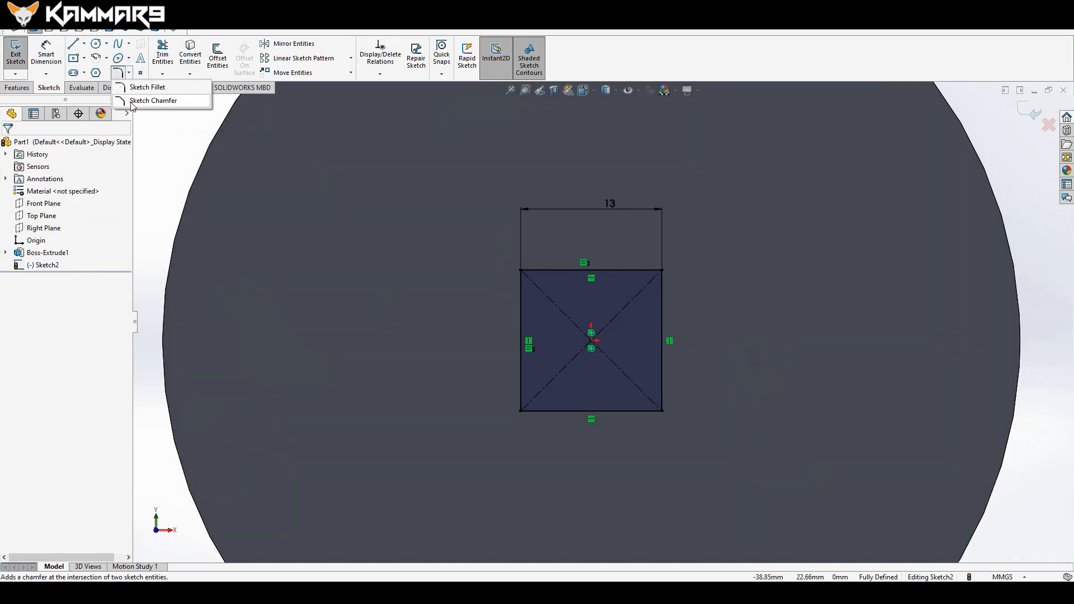
pyautogui.click(133, 102)
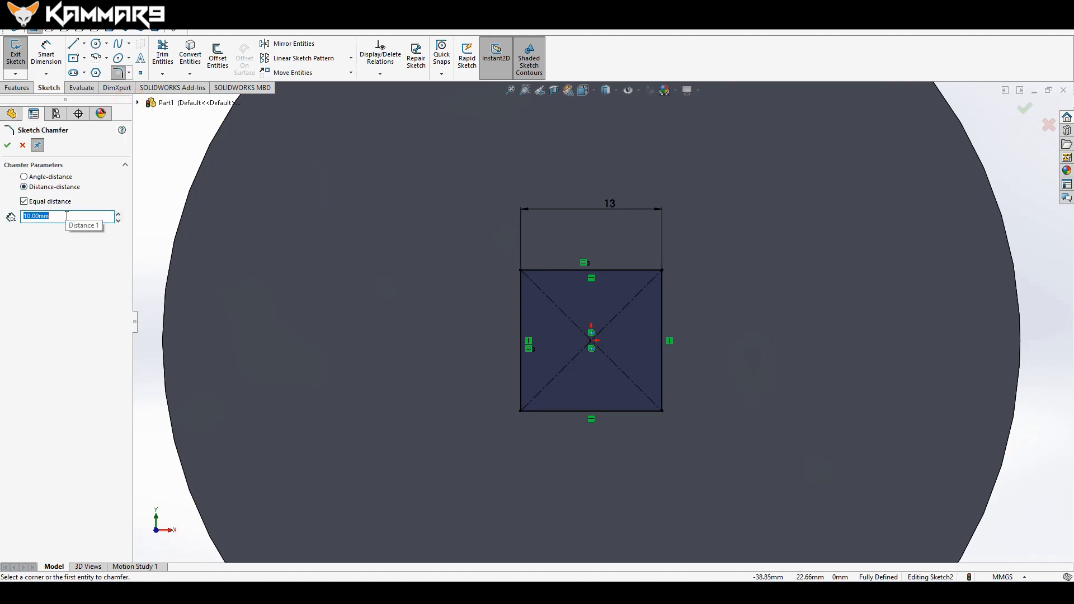
pyautogui.write('2')
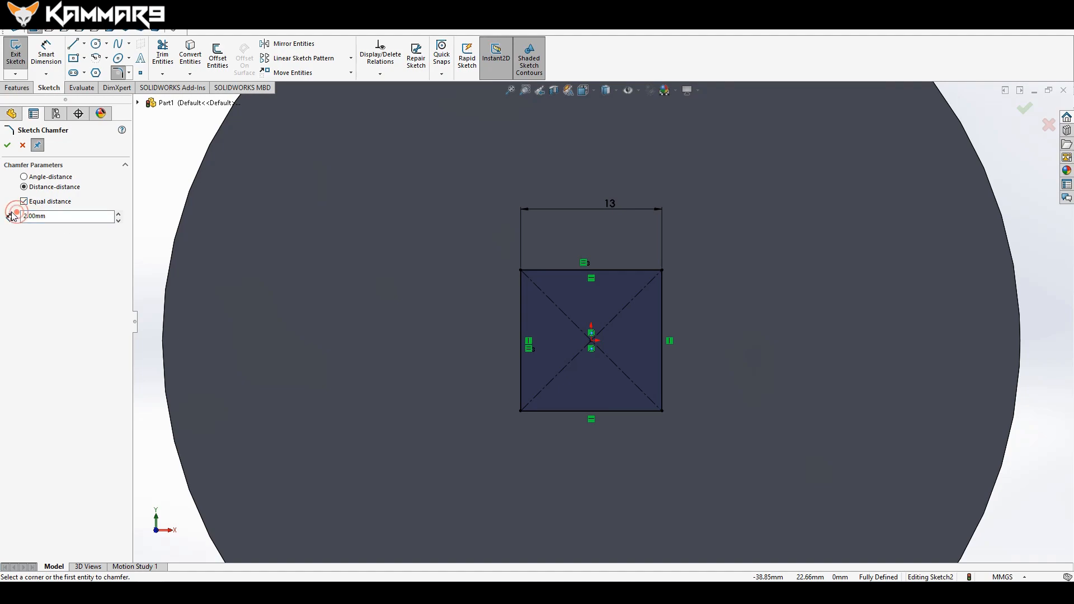
pyautogui.click(527, 270)
pyautogui.click(521, 277)
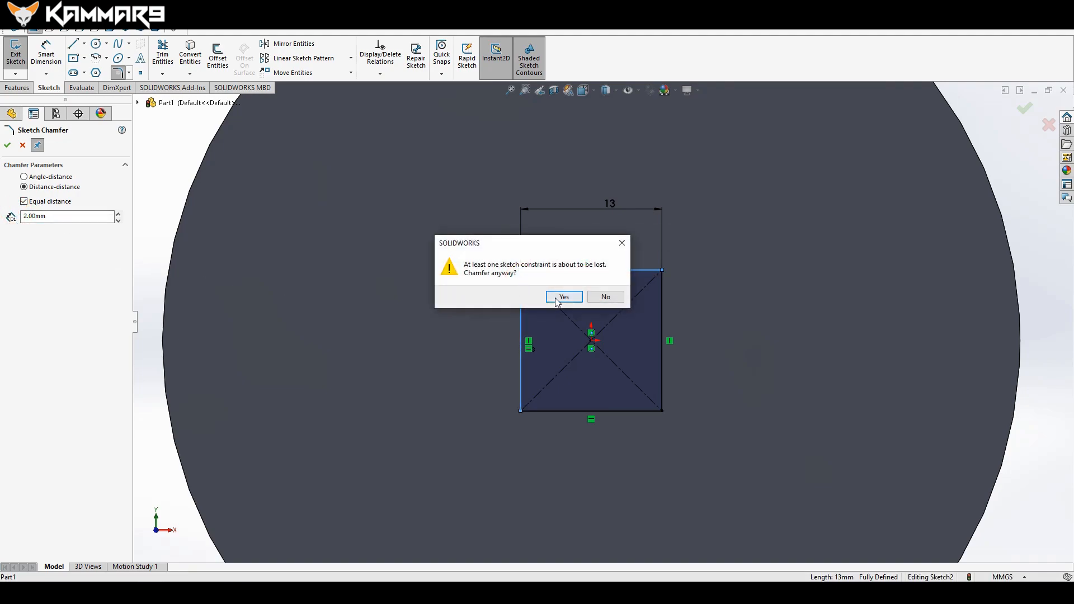
pyautogui.click(562, 297)
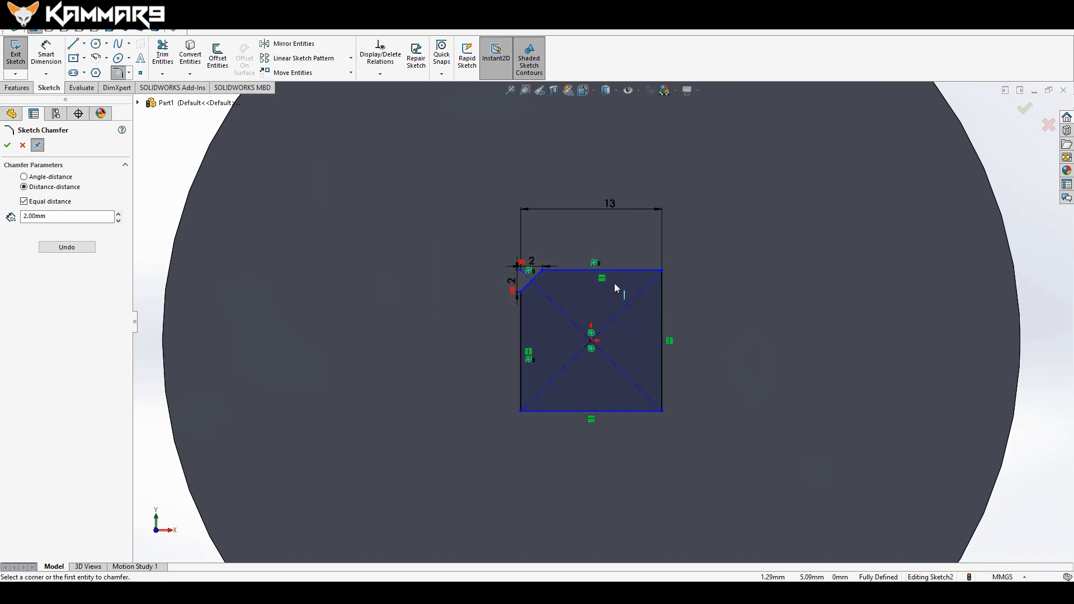
# Chamfer the square's other three corners with the same 2 mm equal distance and finish the sketch chamfer.
pyautogui.scroll(-3, 651, 273)
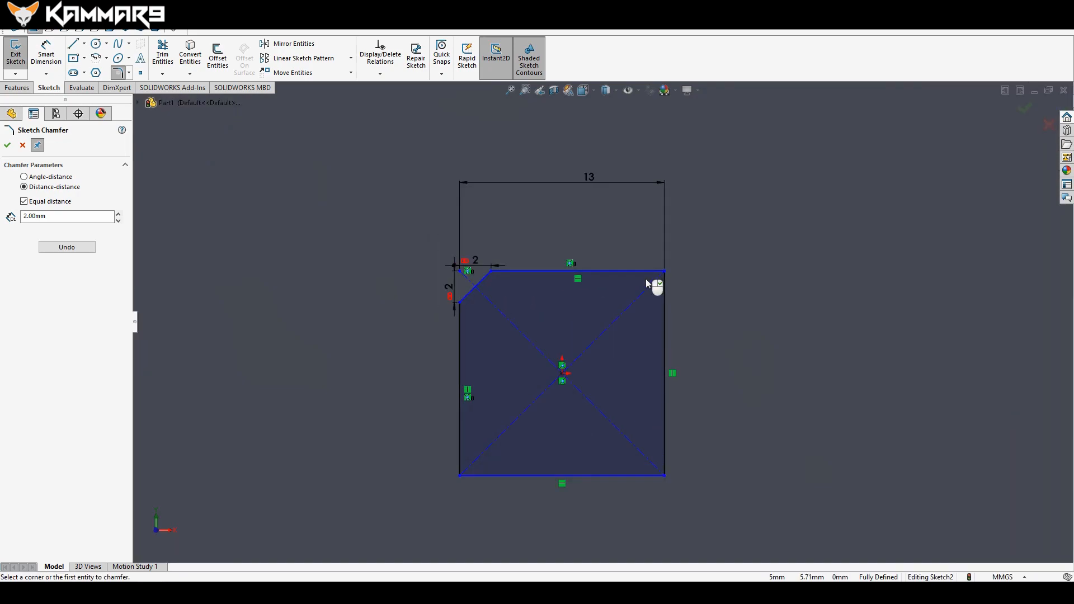
pyautogui.click(643, 273)
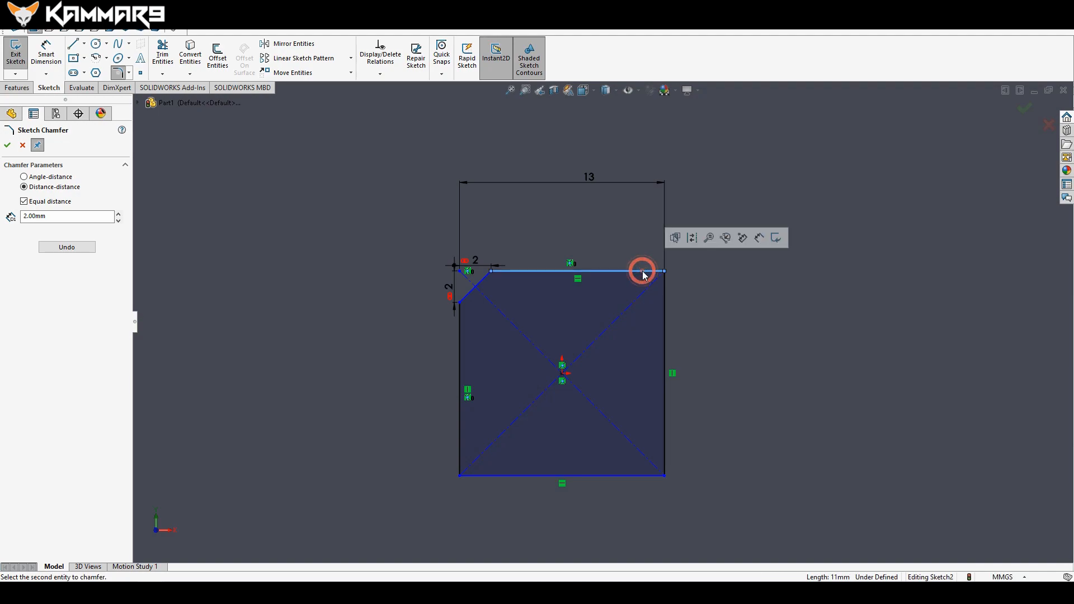
pyautogui.click(664, 287)
pyautogui.click(665, 463)
pyautogui.click(649, 476)
pyautogui.click(480, 476)
pyautogui.click(458, 459)
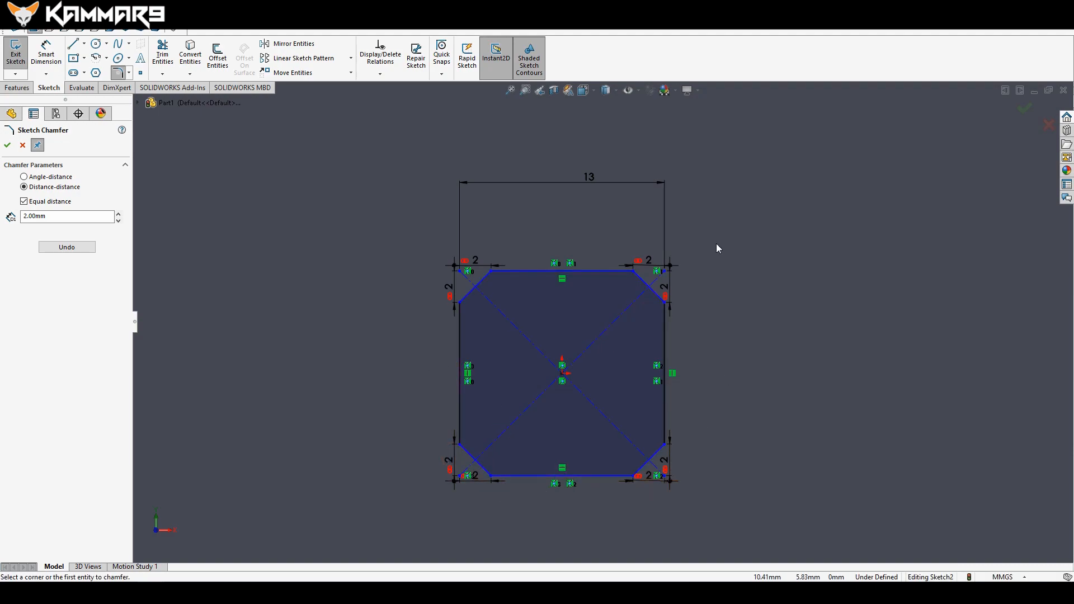
pyautogui.scroll(3, 644, 268)
pyautogui.click(1025, 108)
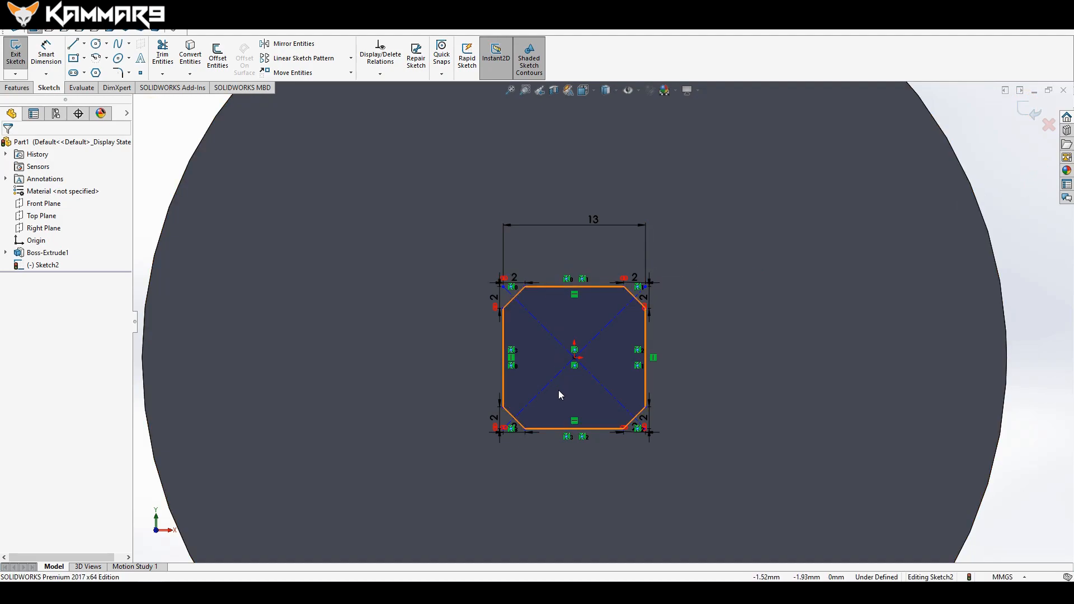
# Dimension the distance between the profile's top and bottom edges as 13 mm.
pyautogui.moveTo(715, 356); pyautogui.dragTo(728, 339, button='right')
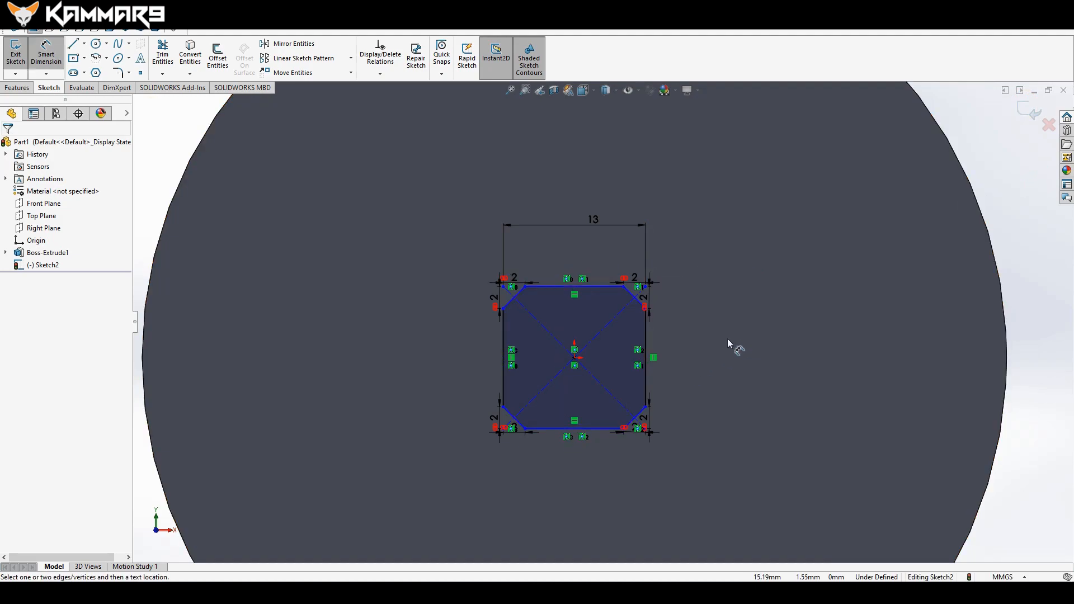
pyautogui.click(602, 287)
pyautogui.click(598, 429)
pyautogui.click(758, 367)
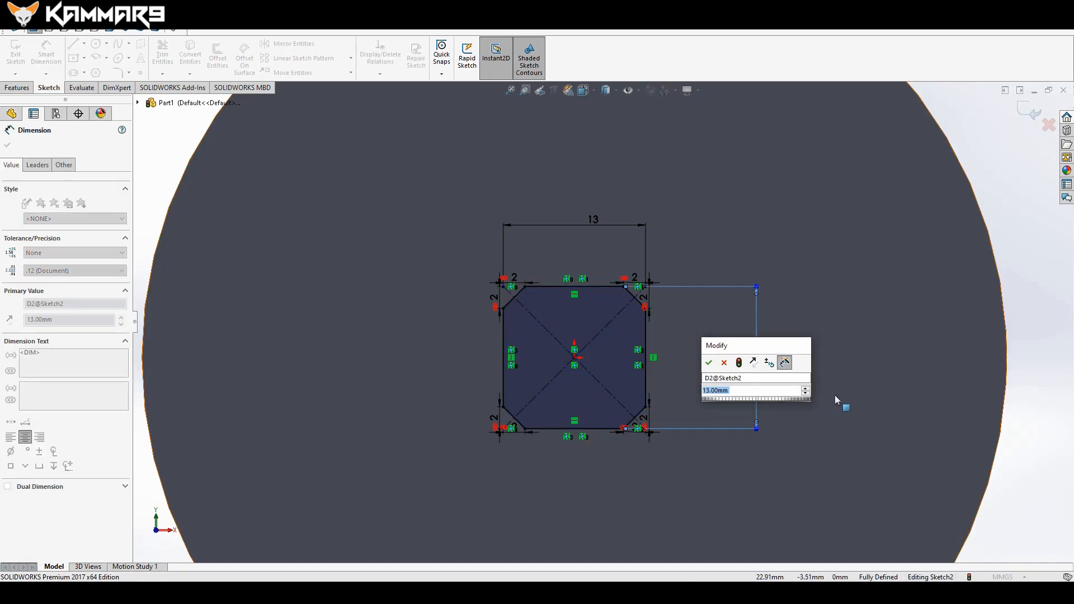
pyautogui.press('Return')
pyautogui.click(990, 180)
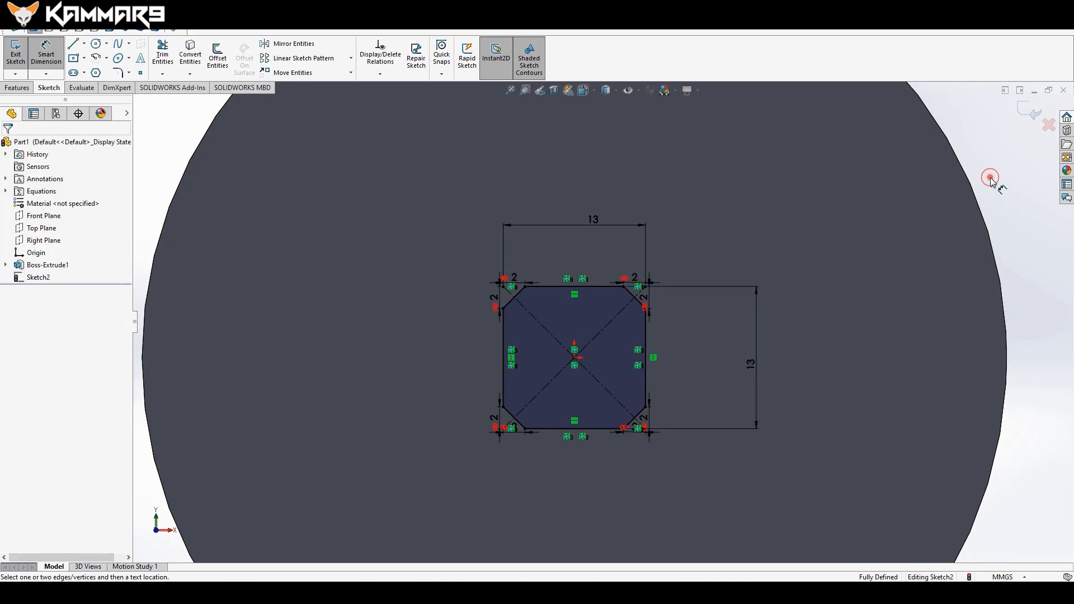
pyautogui.moveTo(892, 201); pyautogui.dragTo(843, 301, button='middle')
pyautogui.scroll(7, 844, 302)
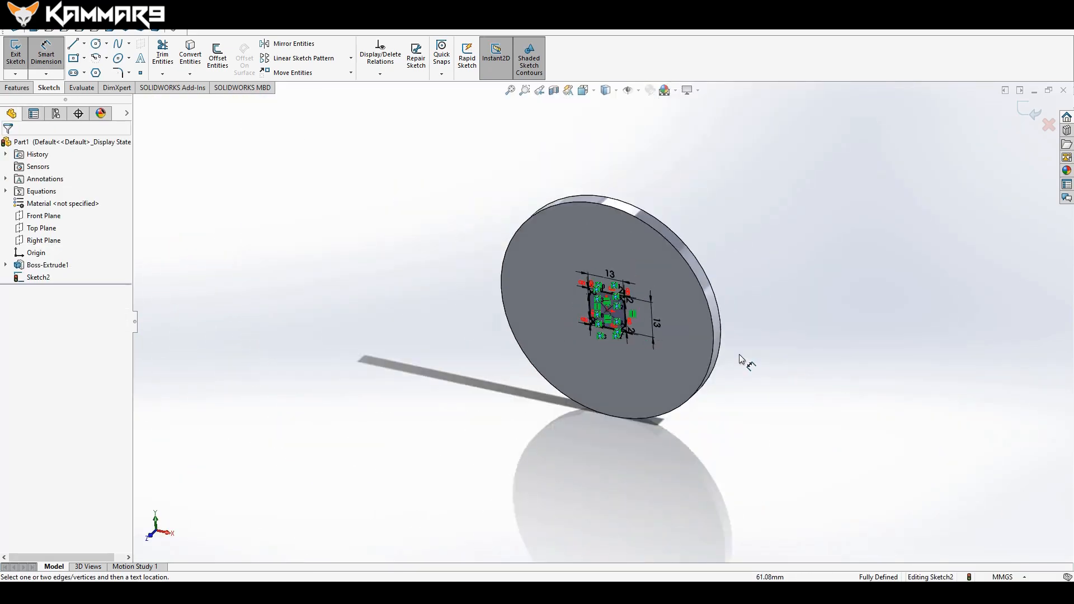
pyautogui.scroll(-2, 663, 310)
pyautogui.press('Escape')
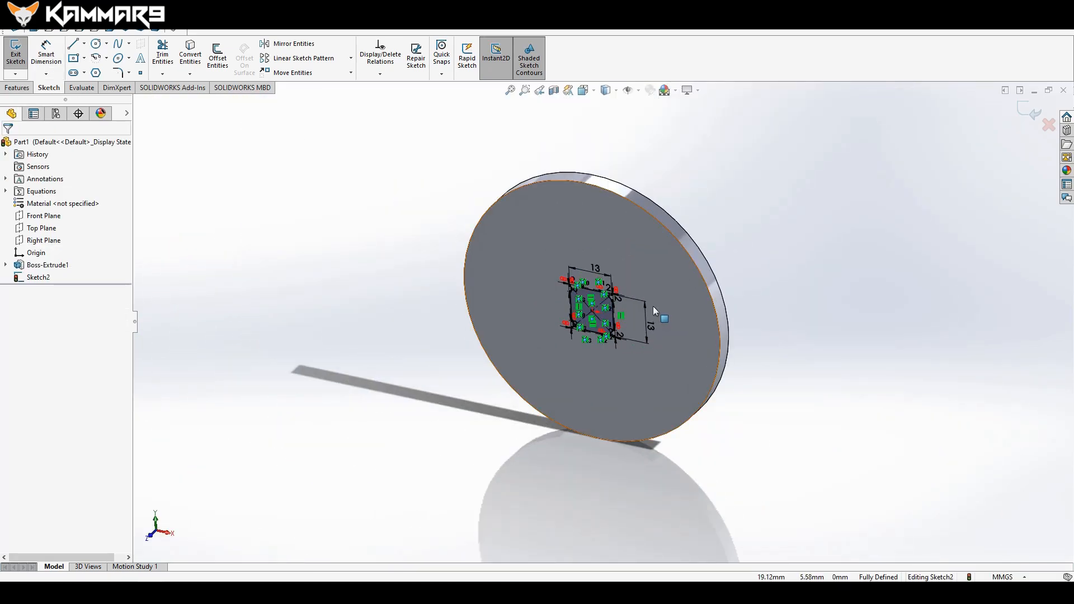
# Cut the chamfered square profile through the disc with an Extruded Cut using the Up To Next end condition.
pyautogui.click(17, 88)
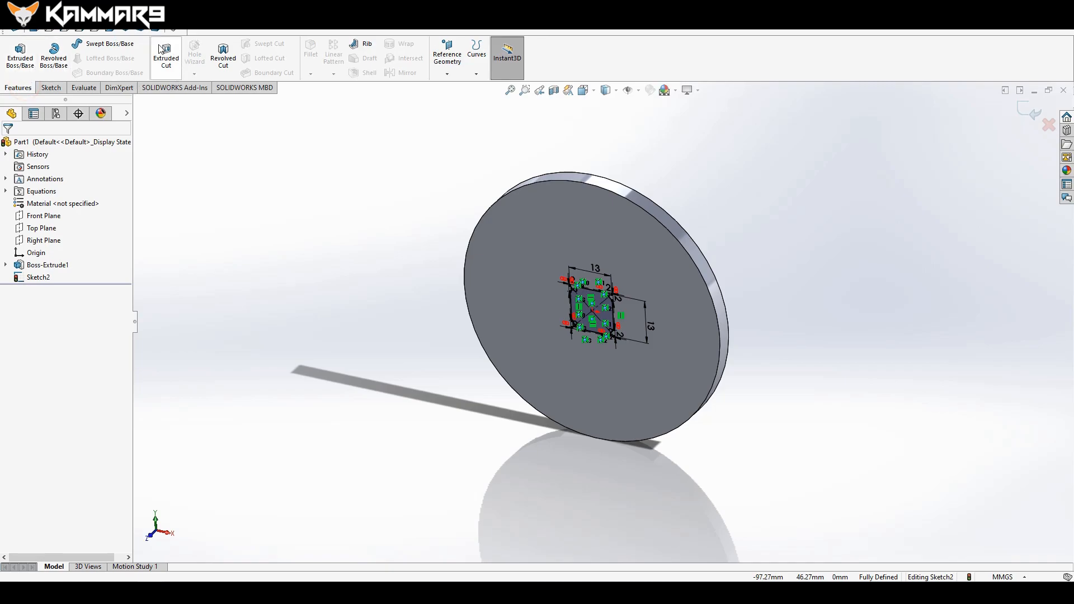
pyautogui.click(171, 61)
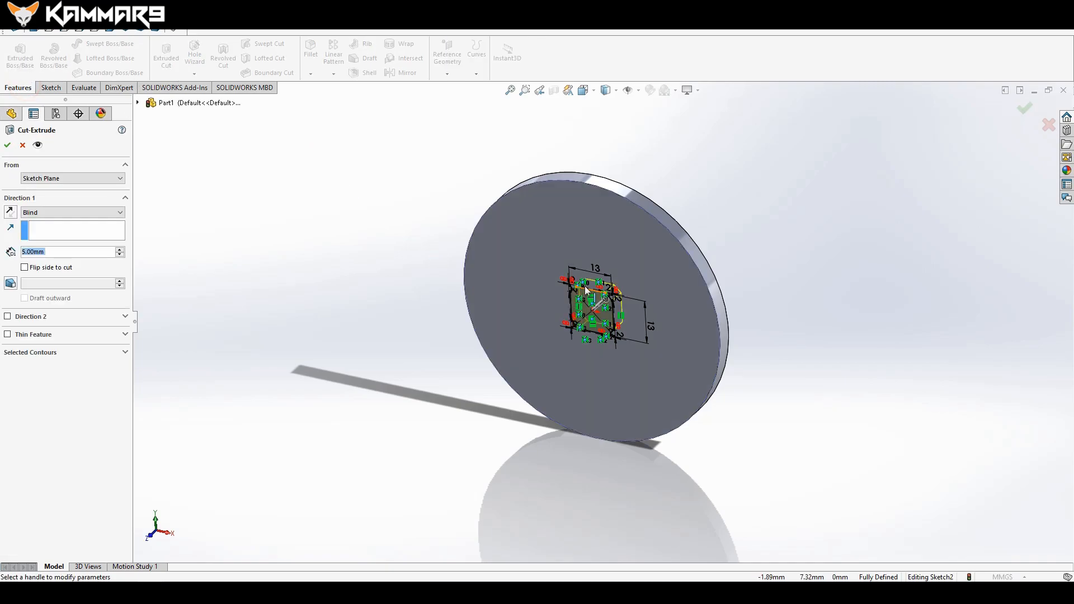
pyautogui.scroll(-2, 627, 235)
pyautogui.moveTo(627, 234)
pyautogui.mouseDown(button='middle')
pyautogui.moveTo(510, 228)
pyautogui.moveTo(620, 239)
pyautogui.mouseUp(button='middle')
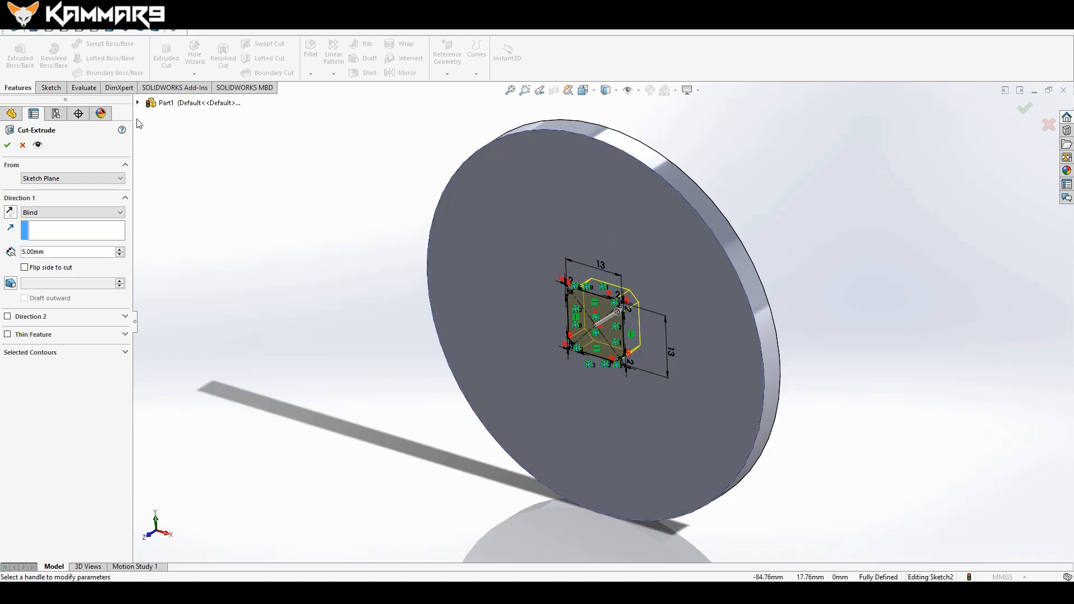
pyautogui.click(68, 212)
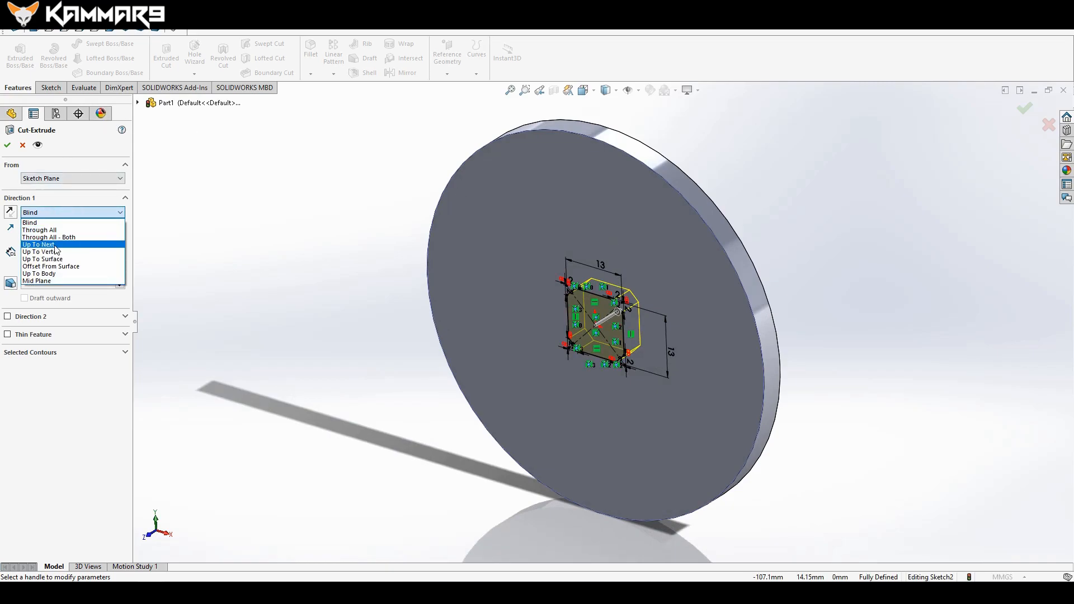
pyautogui.click(54, 246)
pyautogui.click(8, 144)
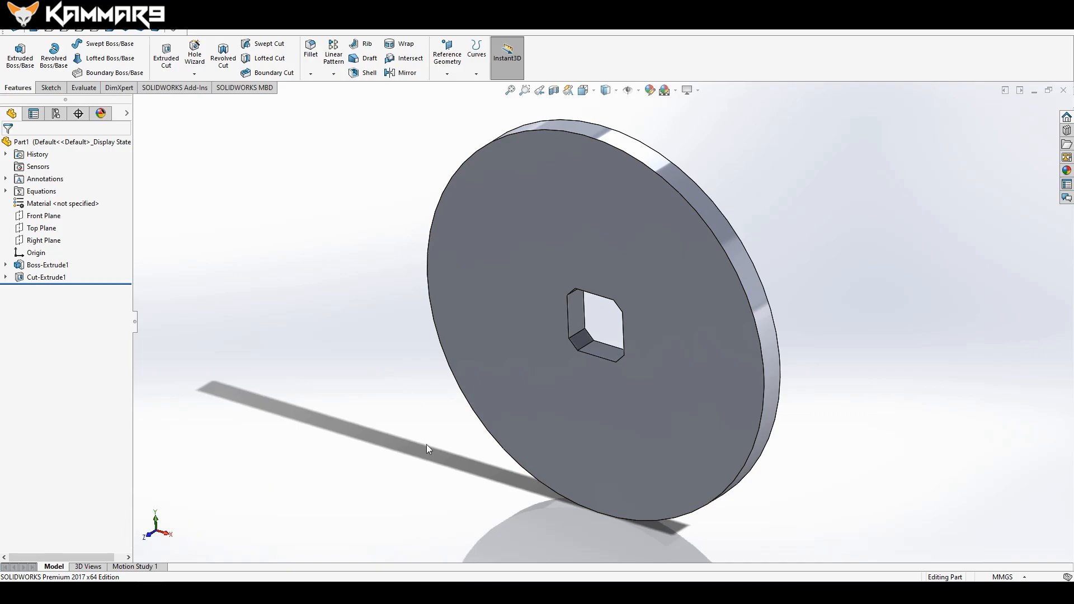
# Start a sketch on the disc's back face and draw a circle at the origin with a radius of about 18 mm.
pyautogui.moveTo(756, 414); pyautogui.dragTo(587, 508, button='middle')
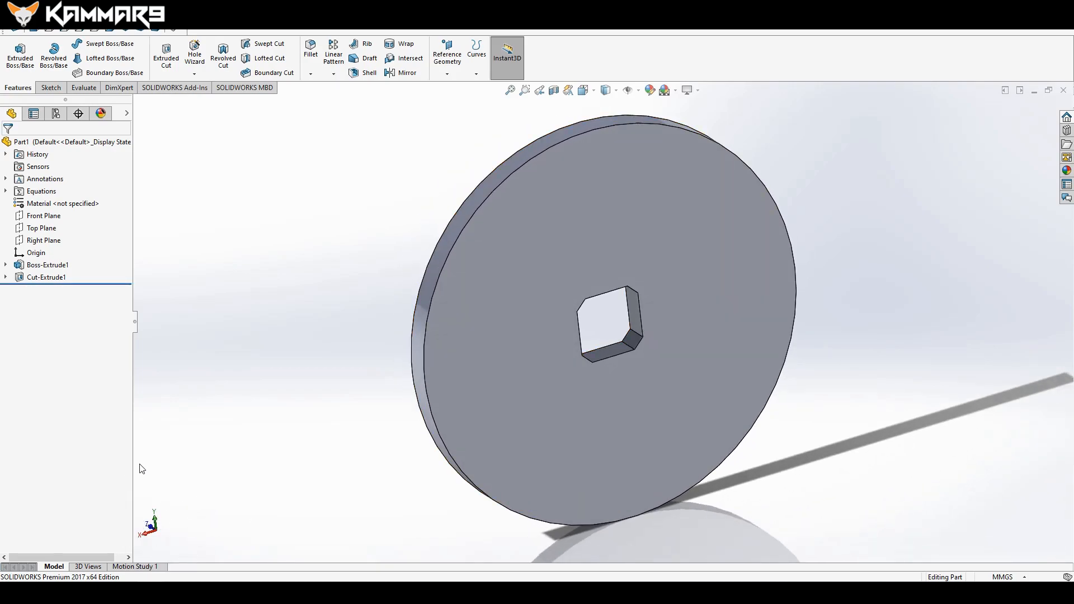
pyautogui.click(650, 392)
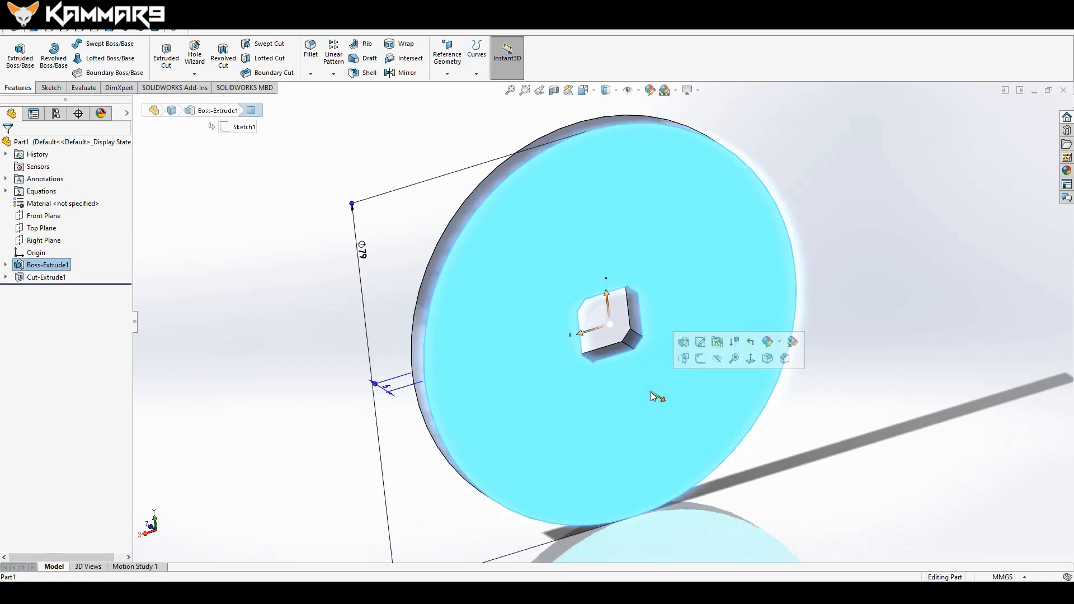
pyautogui.click(700, 360)
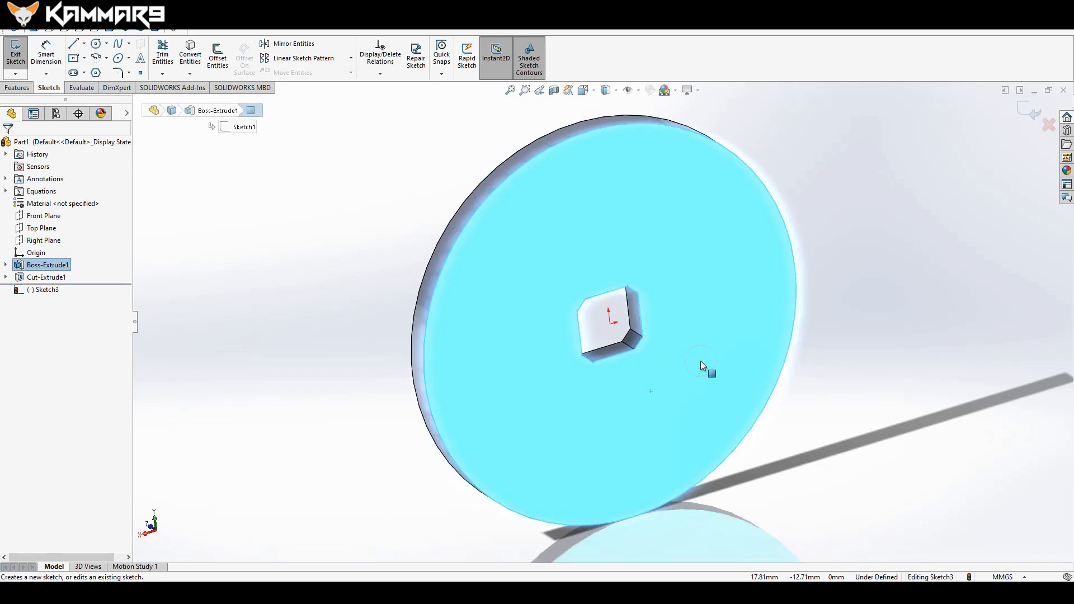
pyautogui.click(95, 44)
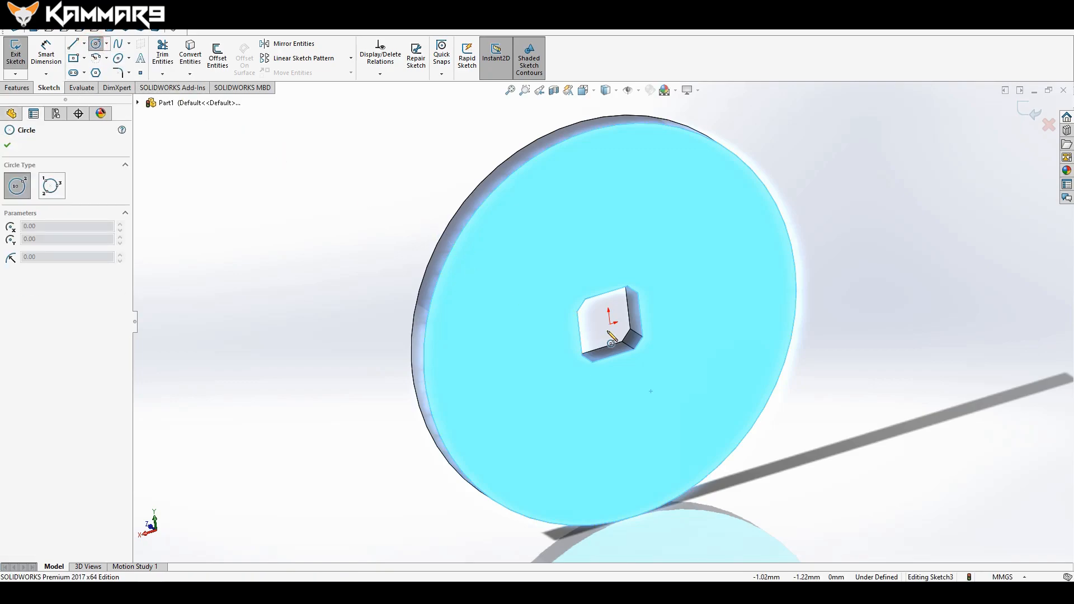
pyautogui.click(610, 323)
pyautogui.click(665, 248)
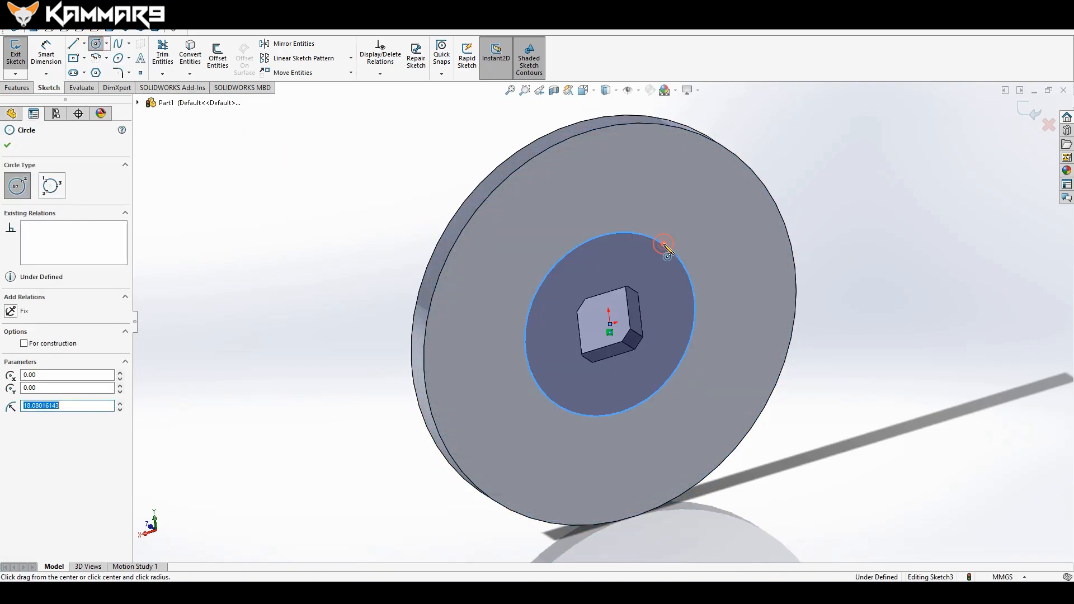
# Dimension the circle's diameter to 25 mm.
pyautogui.moveTo(702, 240); pyautogui.dragTo(710, 154, button='right')
pyautogui.click(646, 233)
pyautogui.click(665, 206)
pyautogui.write('25')
pyautogui.press('Return')
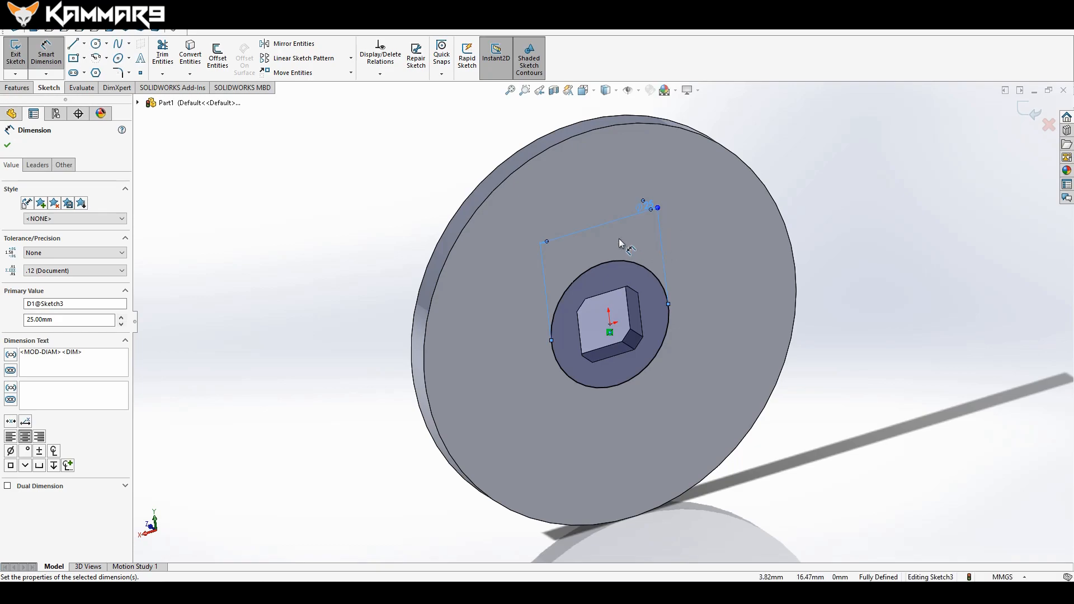
pyautogui.press('Escape')
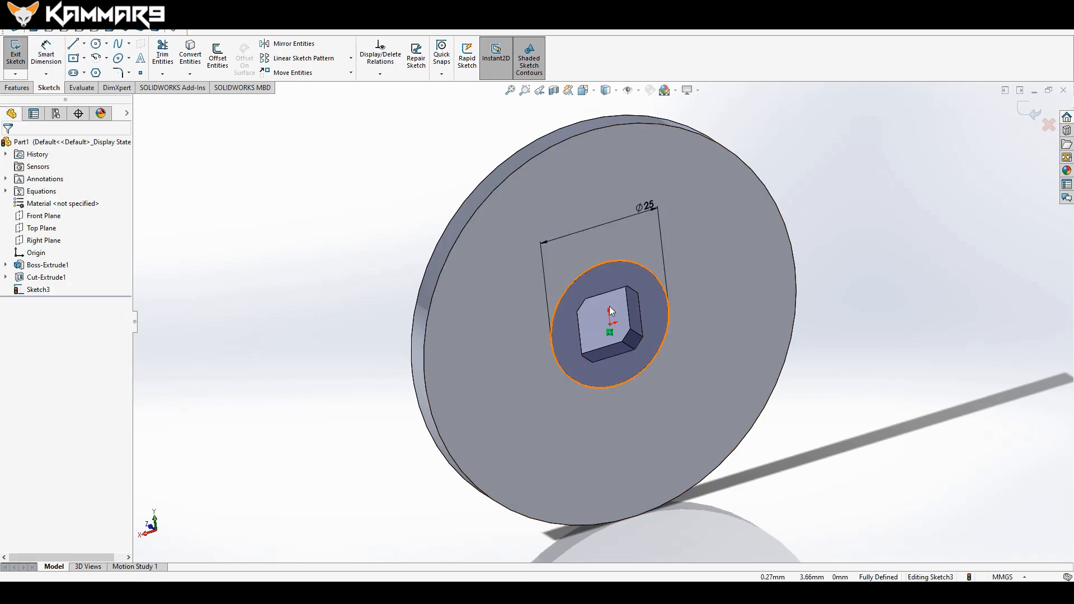
pyautogui.scroll(-4, 623, 306)
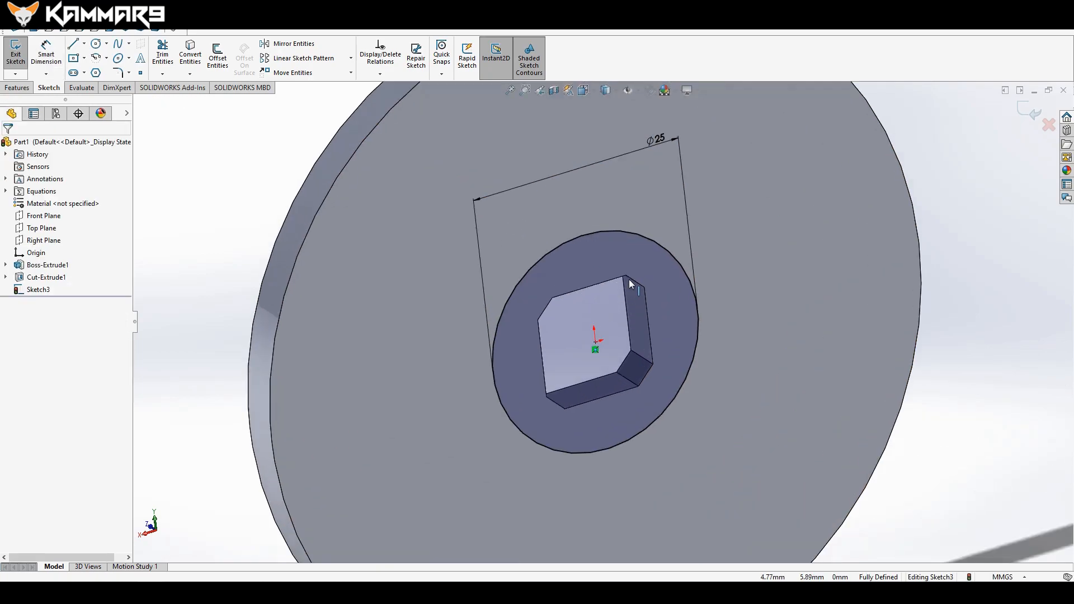
pyautogui.moveTo(631, 277); pyautogui.dragTo(609, 288, button='middle')
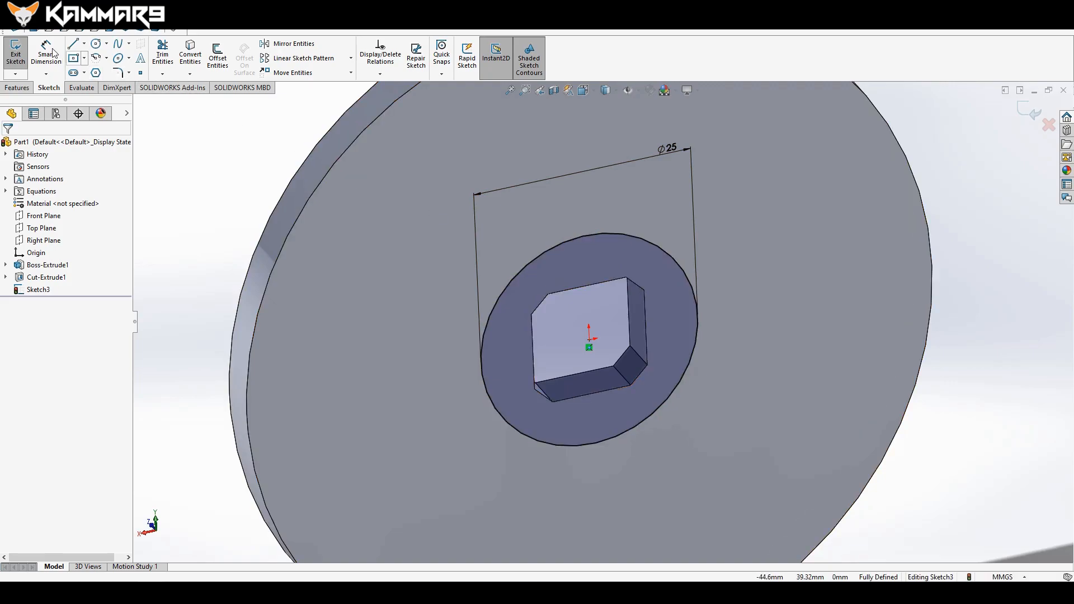
pyautogui.hotkey('ctrl', '2')
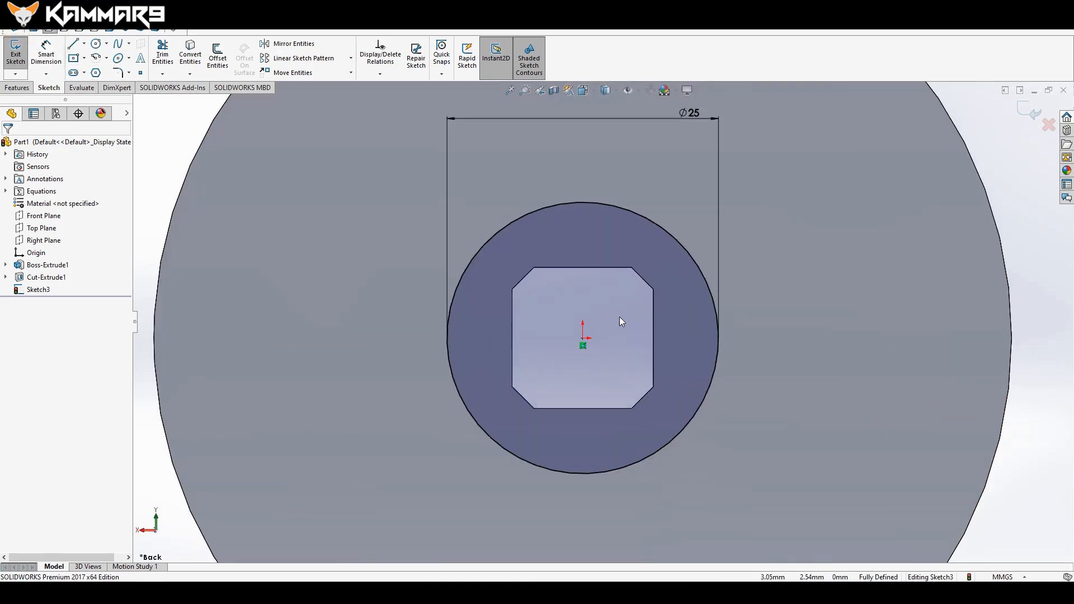
pyautogui.click(555, 361)
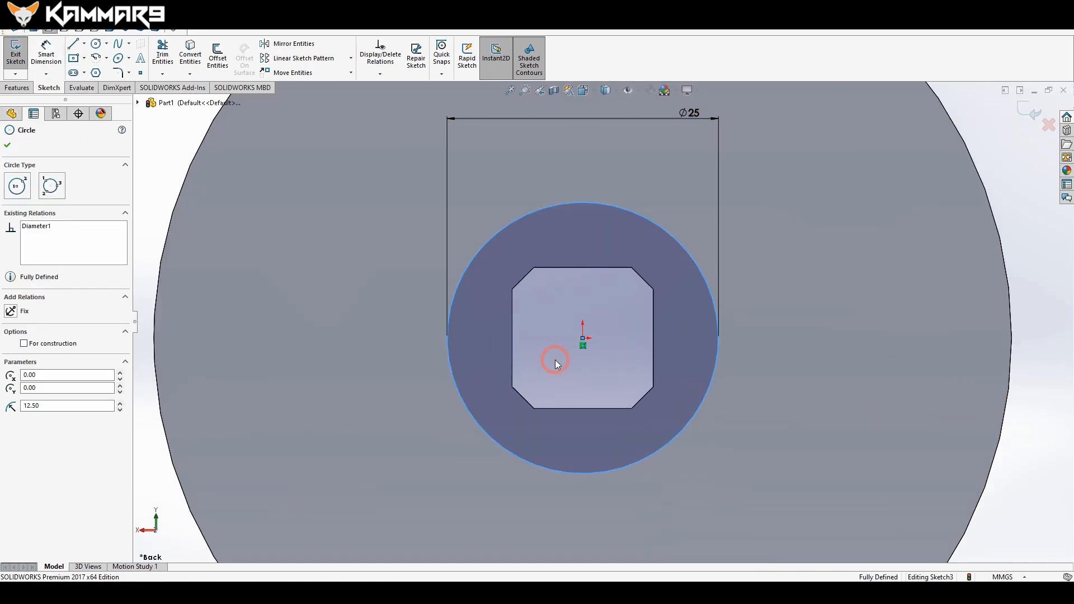
pyautogui.click(154, 174)
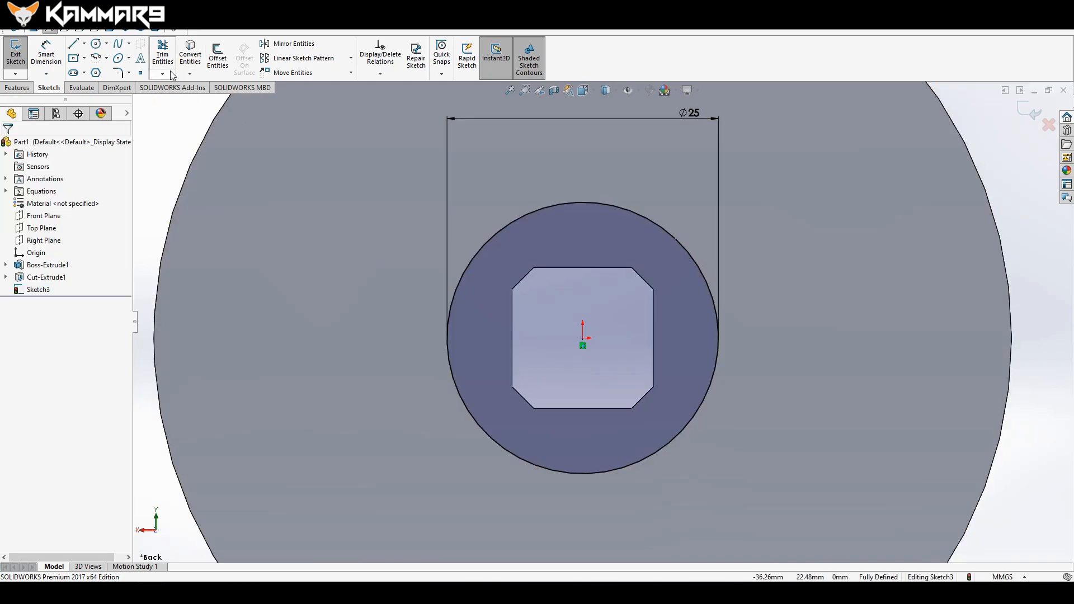
# Convert all eight edges of the chamfered square hole into sketch entities inside the hub circle.
pyautogui.click(190, 54)
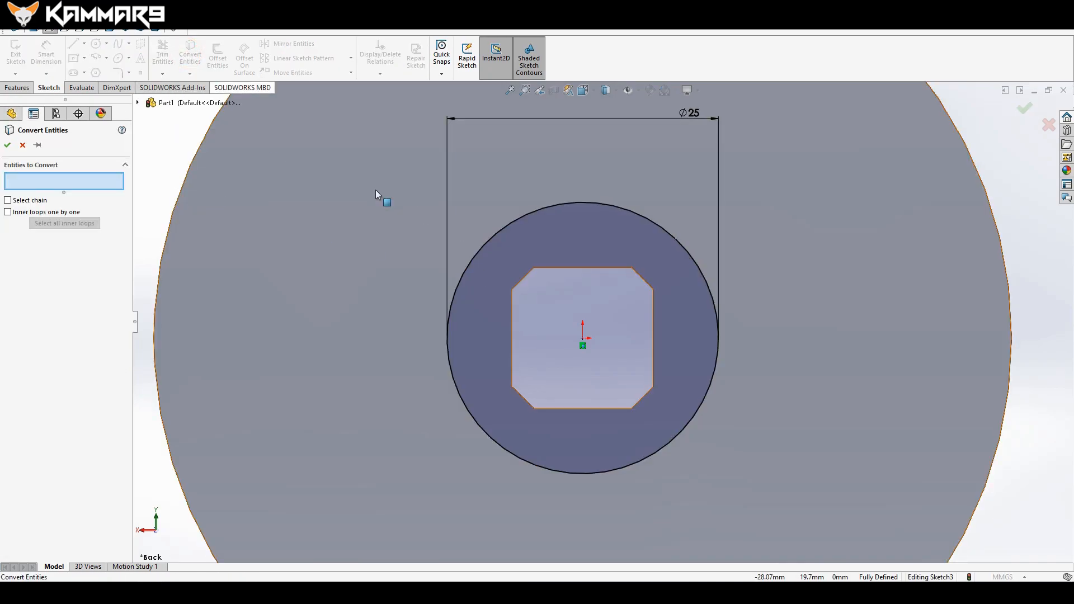
pyautogui.click(571, 268)
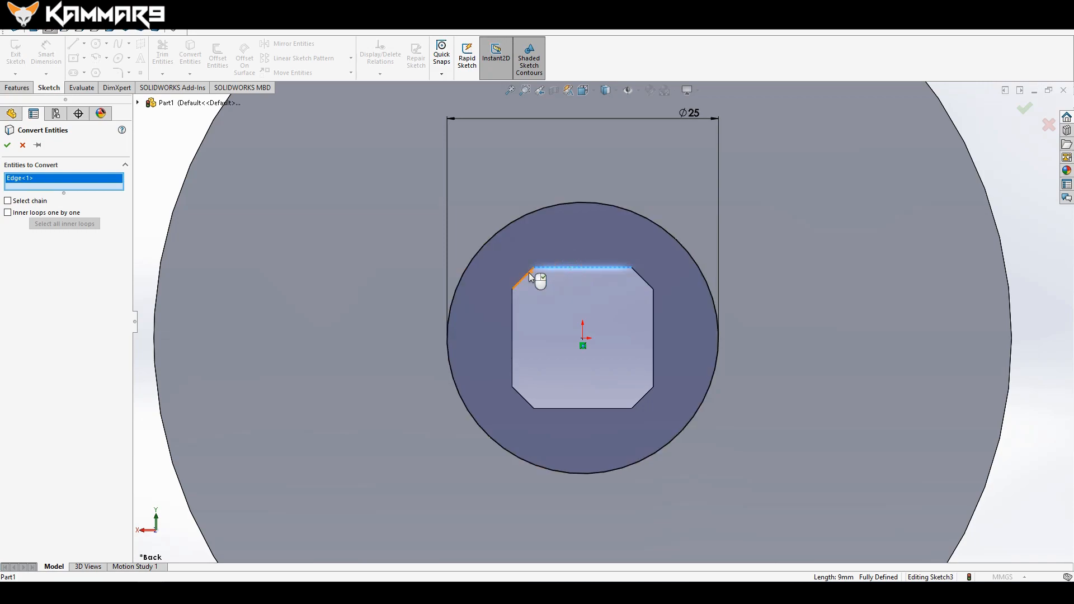
pyautogui.click(523, 278)
pyautogui.click(513, 307)
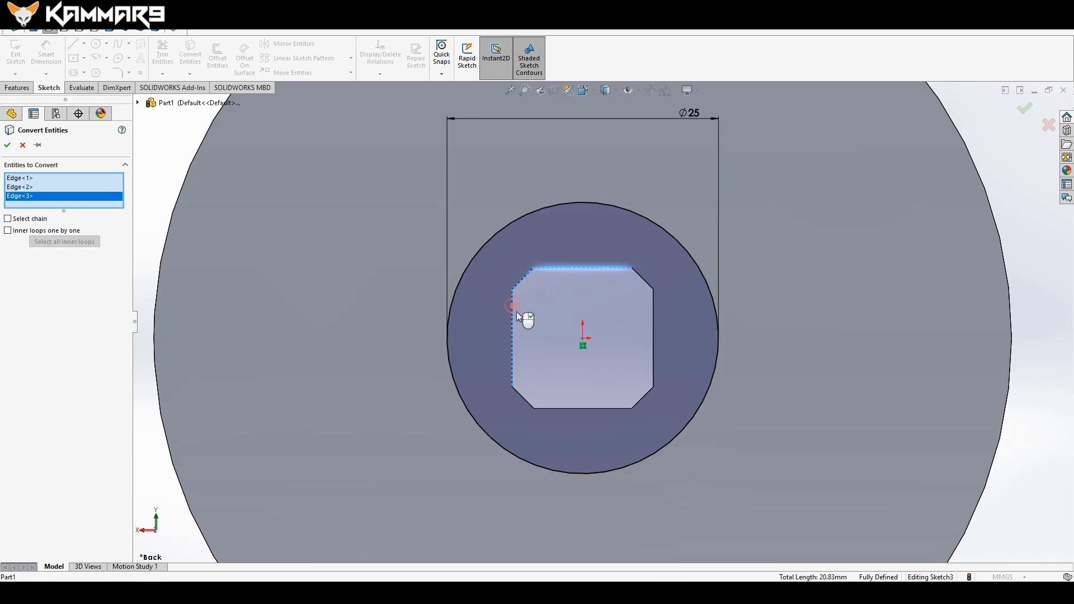
pyautogui.click(525, 402)
pyautogui.click(552, 410)
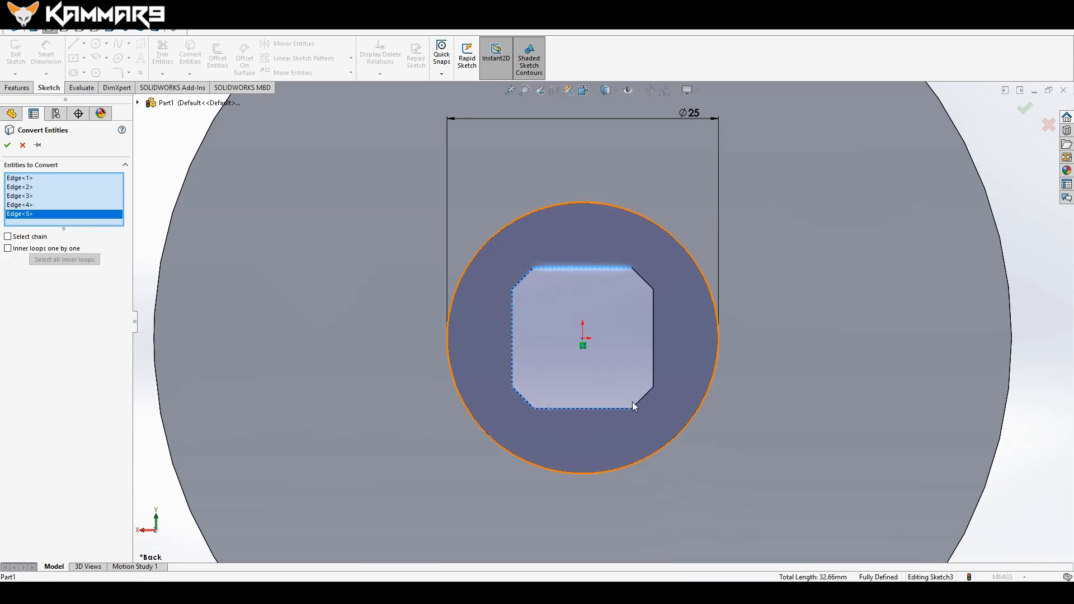
pyautogui.click(641, 399)
pyautogui.click(655, 364)
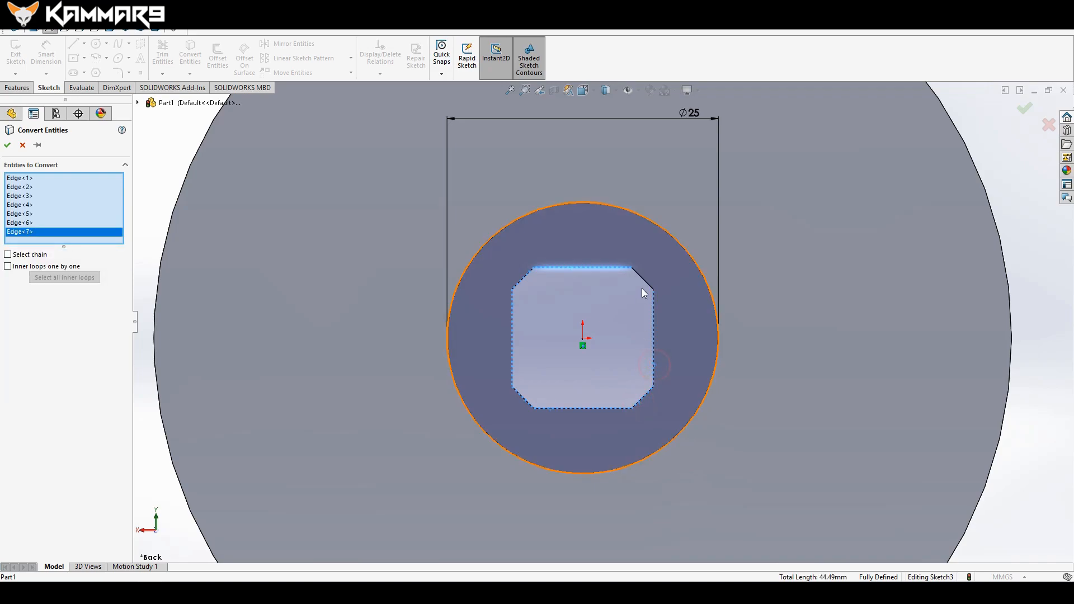
pyautogui.click(644, 281)
pyautogui.moveTo(571, 267); pyautogui.dragTo(600, 305, button='middle')
pyautogui.click(10, 148)
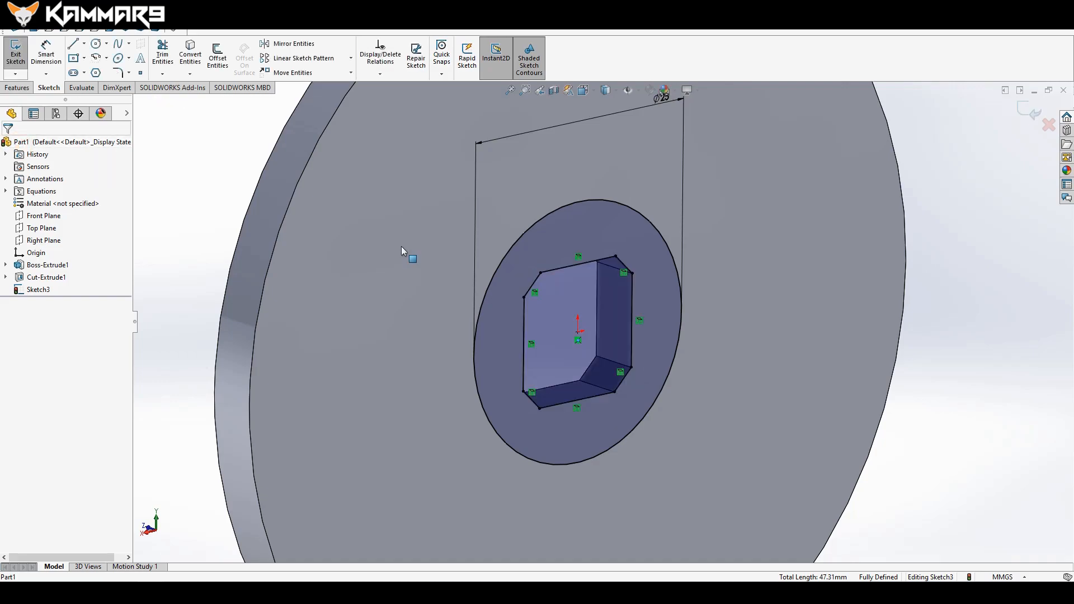
# Extrude the hub profile 10 mm outward from the disc's back face as a blind boss with merged result.
pyautogui.moveTo(727, 276); pyautogui.dragTo(718, 304, button='middle')
pyautogui.scroll(3, 718, 304)
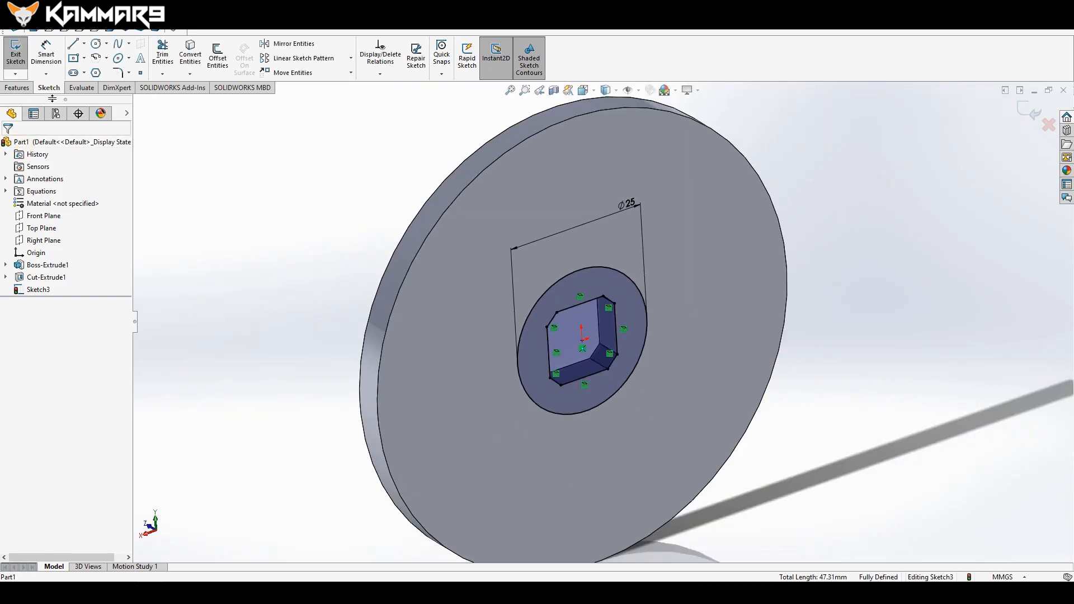
pyautogui.click(17, 88)
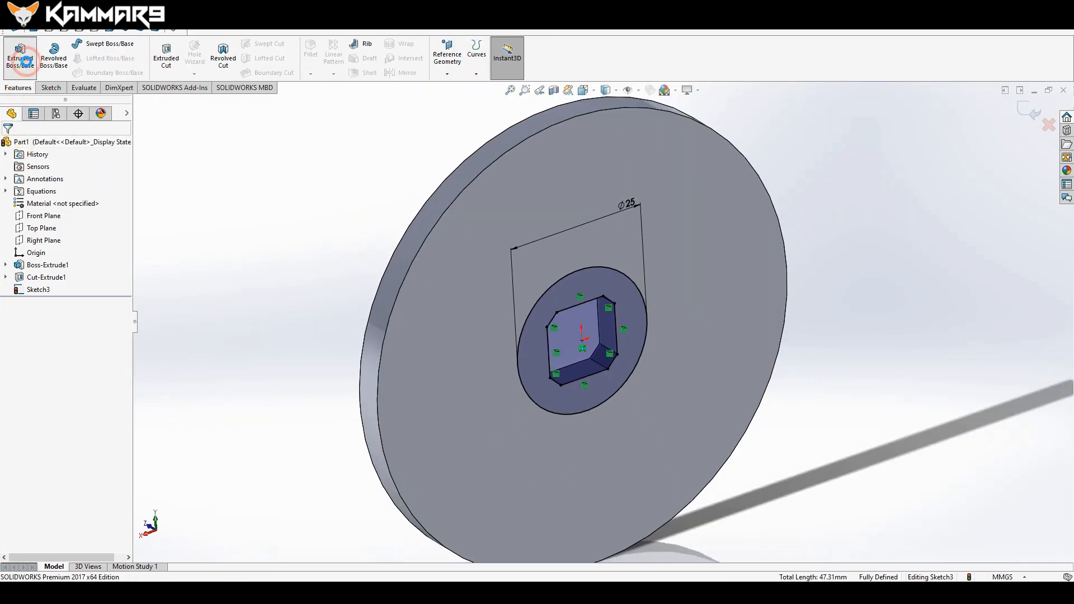
pyautogui.click(28, 66)
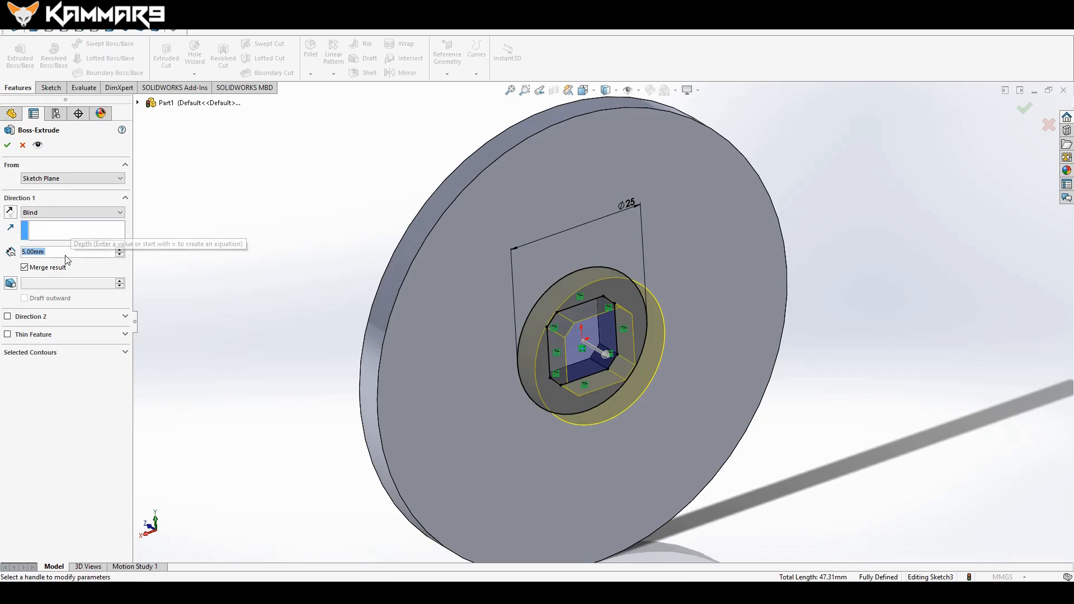
pyautogui.write('10')
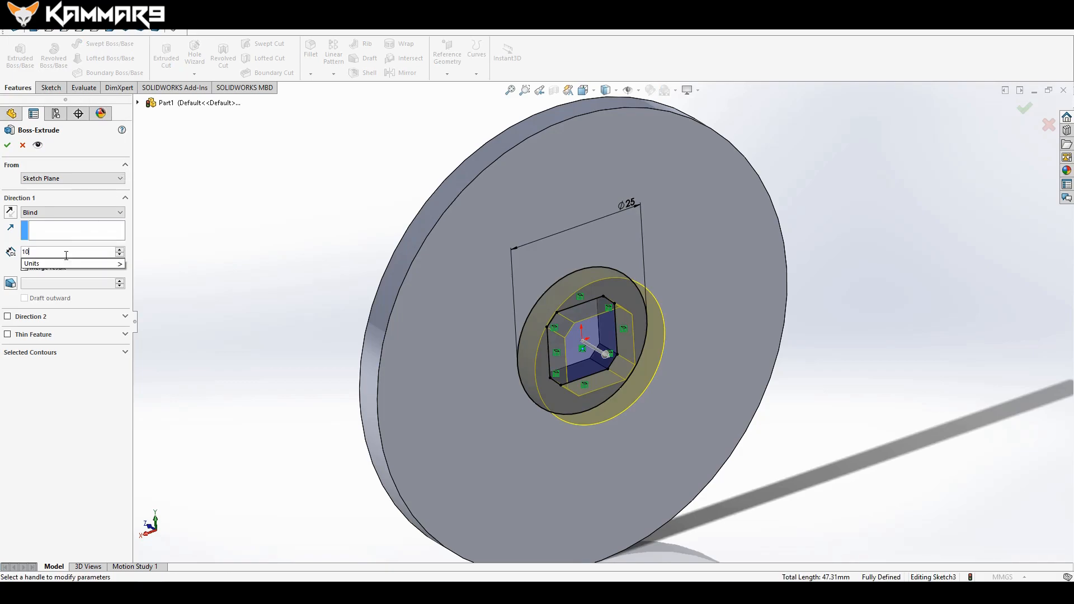
pyautogui.click(9, 243)
pyautogui.click(8, 145)
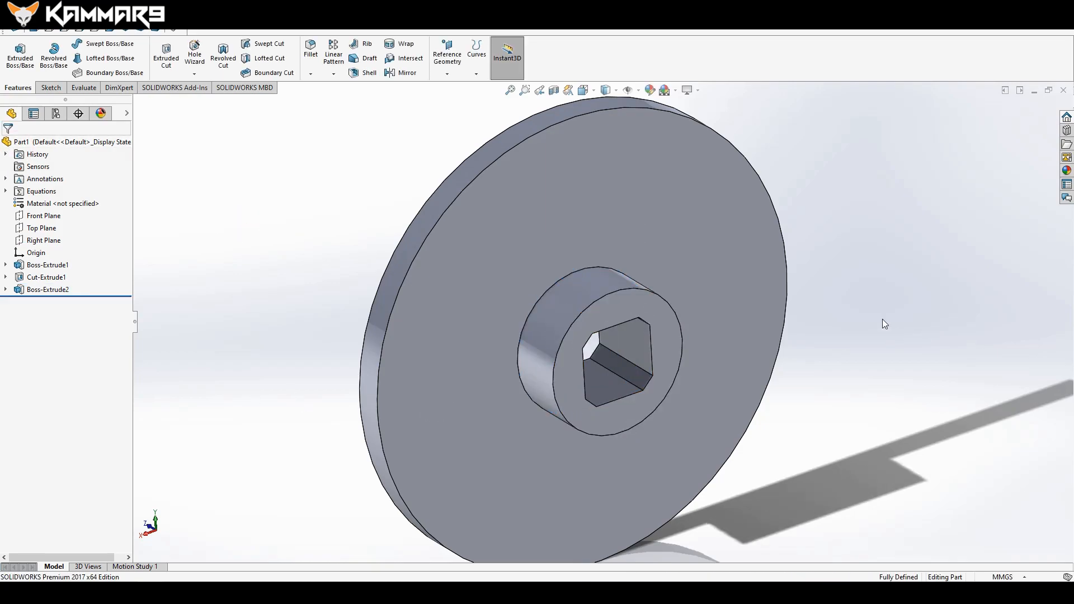
# Fillet the circular edge where the hub meets the disc with a symmetric 10 mm radius.
pyautogui.click(584, 267)
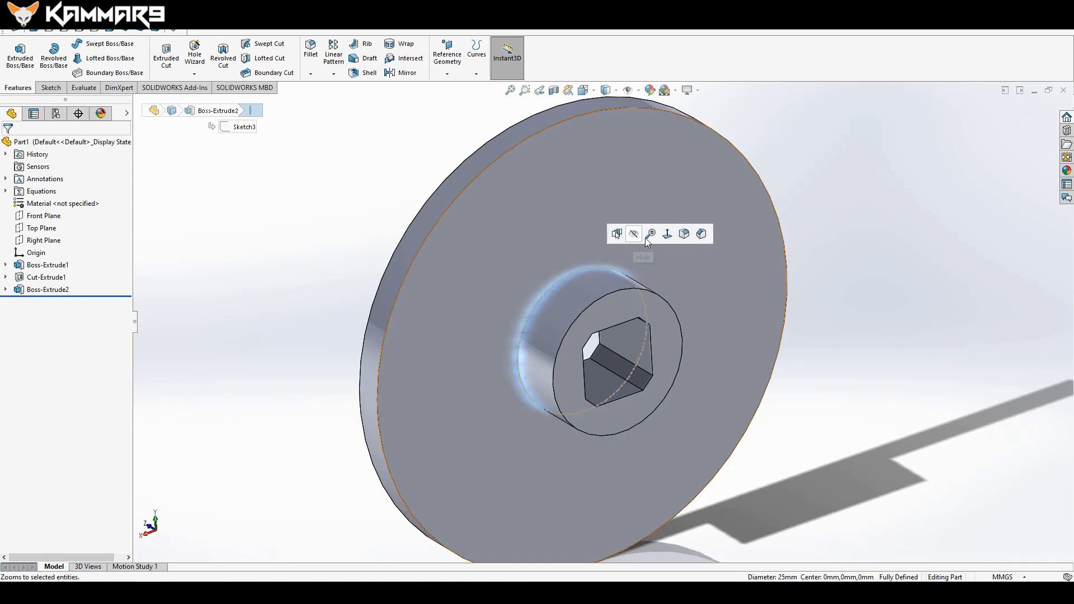
pyautogui.click(684, 233)
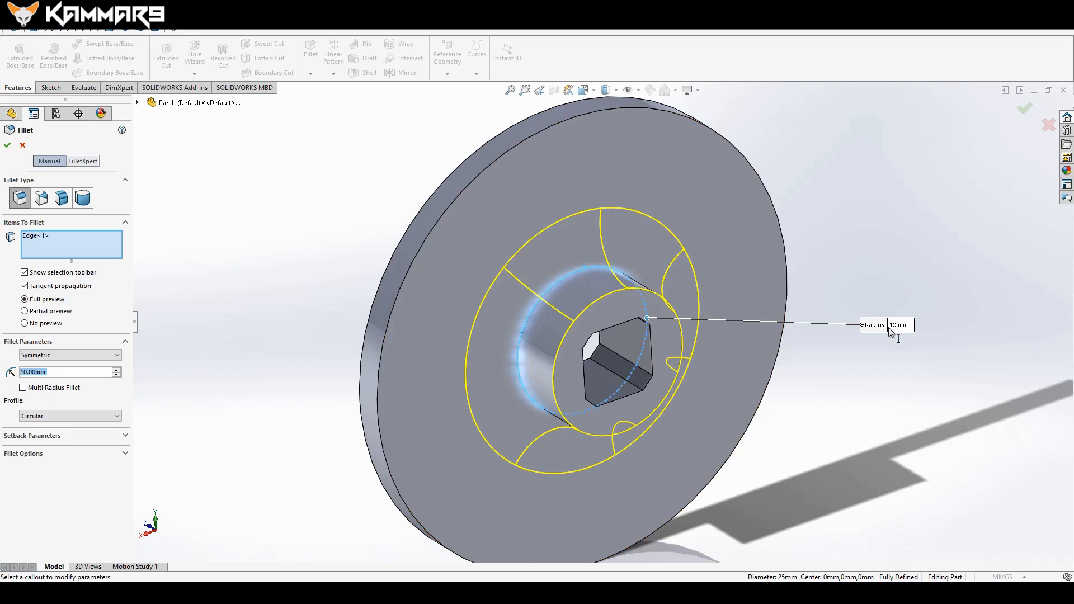
pyautogui.click(1029, 110)
pyautogui.click(963, 177)
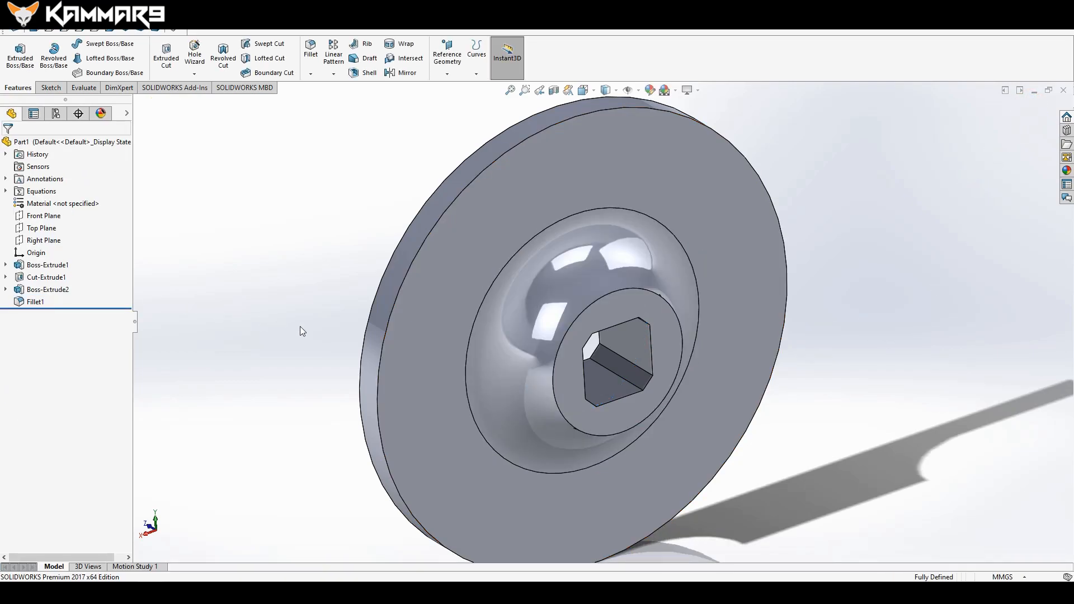
# Start a sketch on the disc's front face, opposite the hub.
pyautogui.moveTo(582, 352); pyautogui.dragTo(530, 397, button='middle')
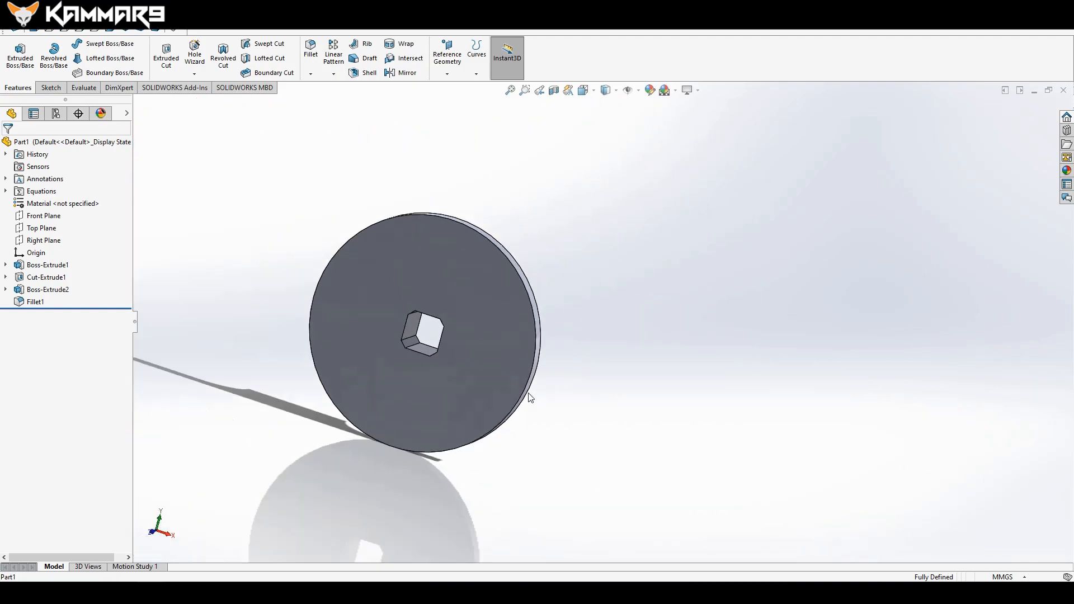
pyautogui.scroll(-2, 396, 315)
pyautogui.moveTo(430, 266); pyautogui.dragTo(411, 302, button='middle')
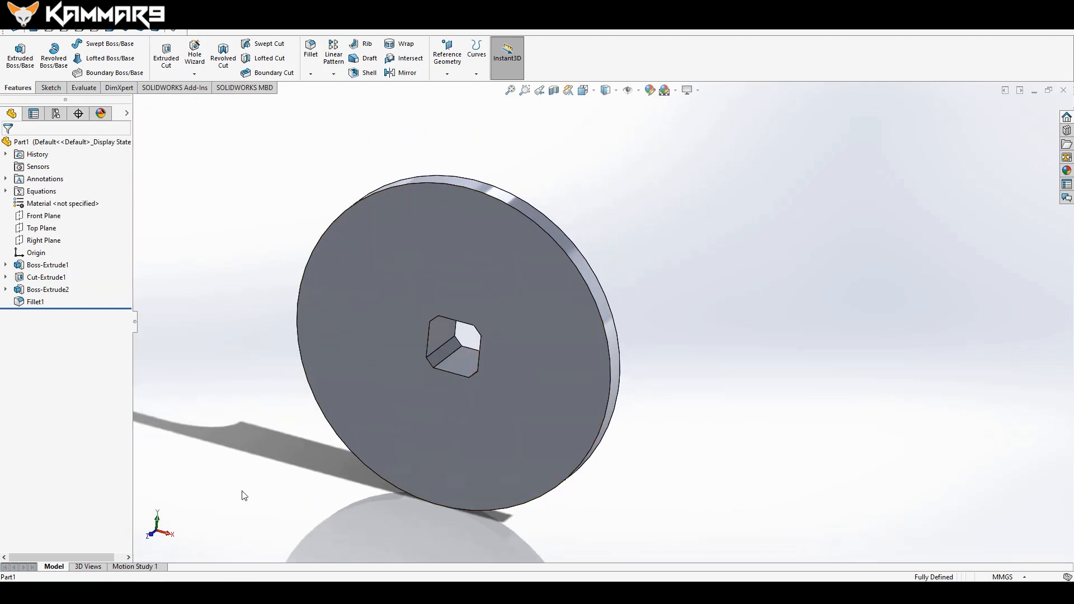
pyautogui.click(425, 237)
pyautogui.click(475, 204)
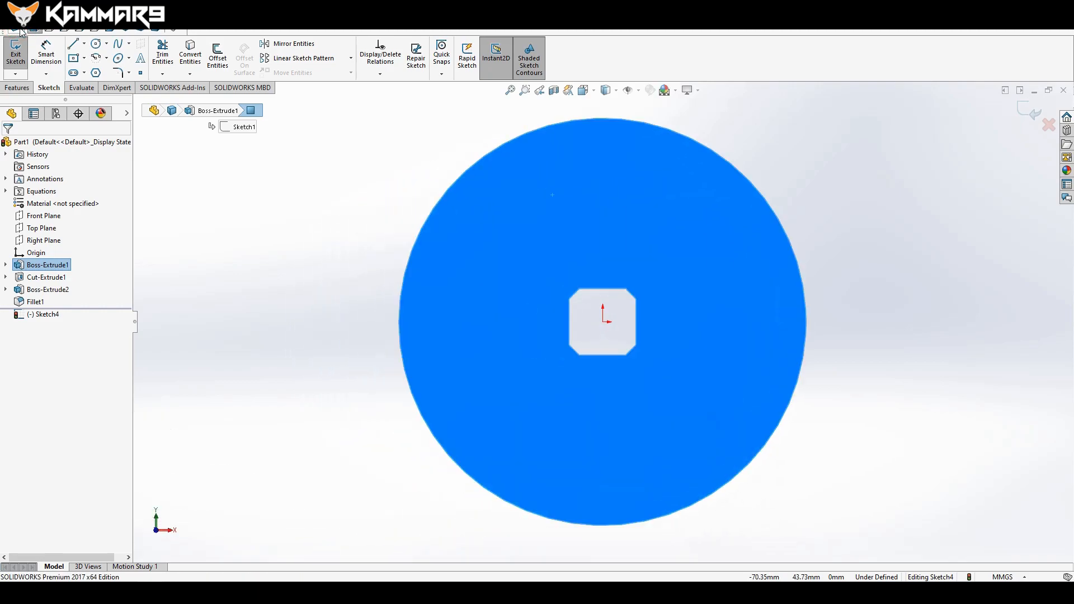
# Draw a centerpoint arc slot about the origin above the square hole, with a radius of about 27 mm, spanning about 59° and about 11 mm wide.
pyautogui.click(85, 73)
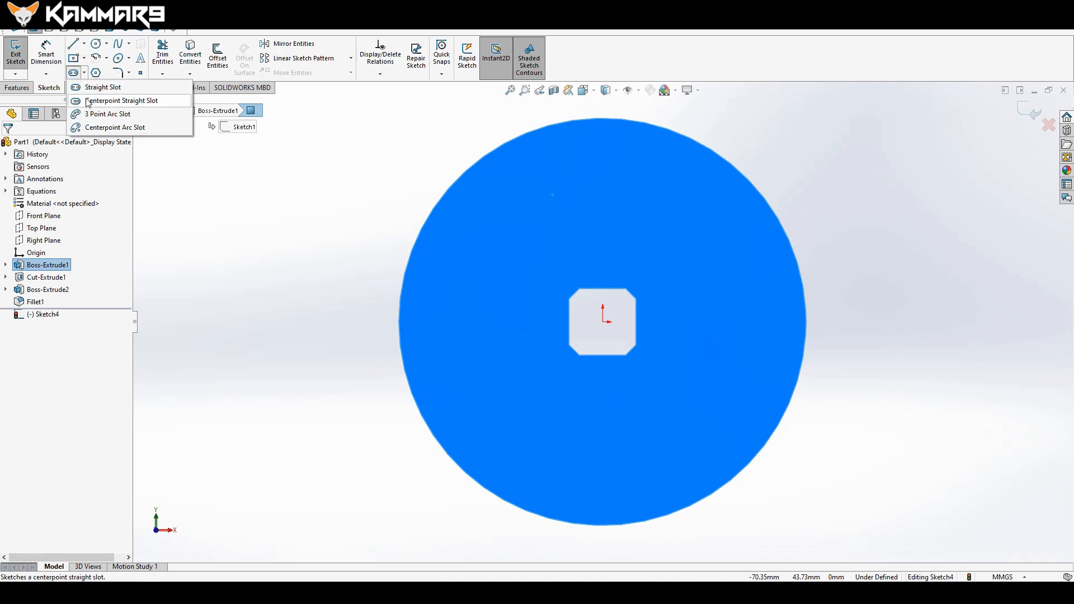
pyautogui.click(104, 128)
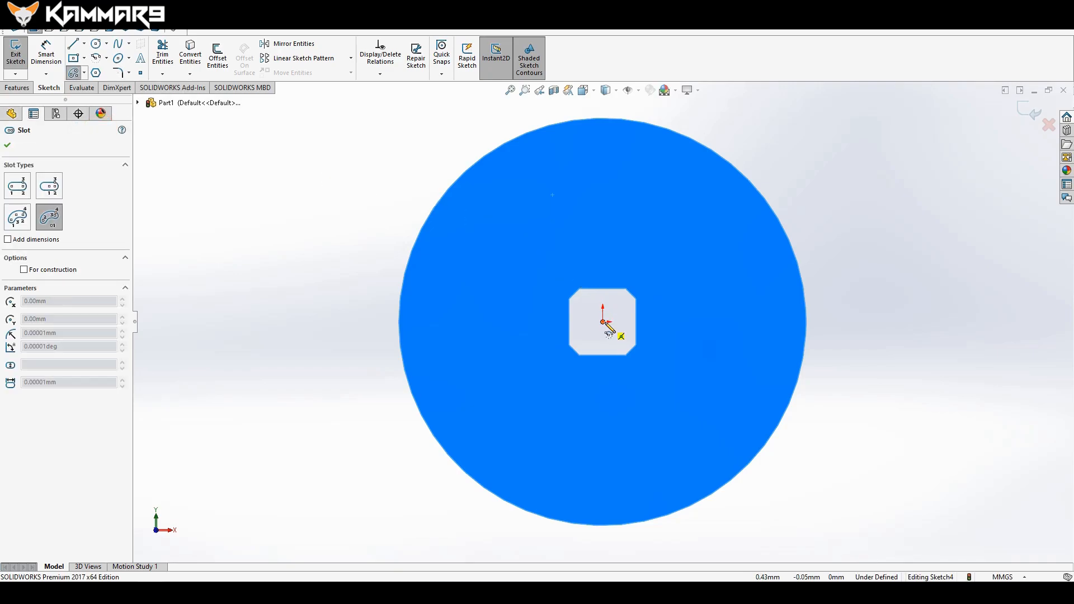
pyautogui.click(603, 322)
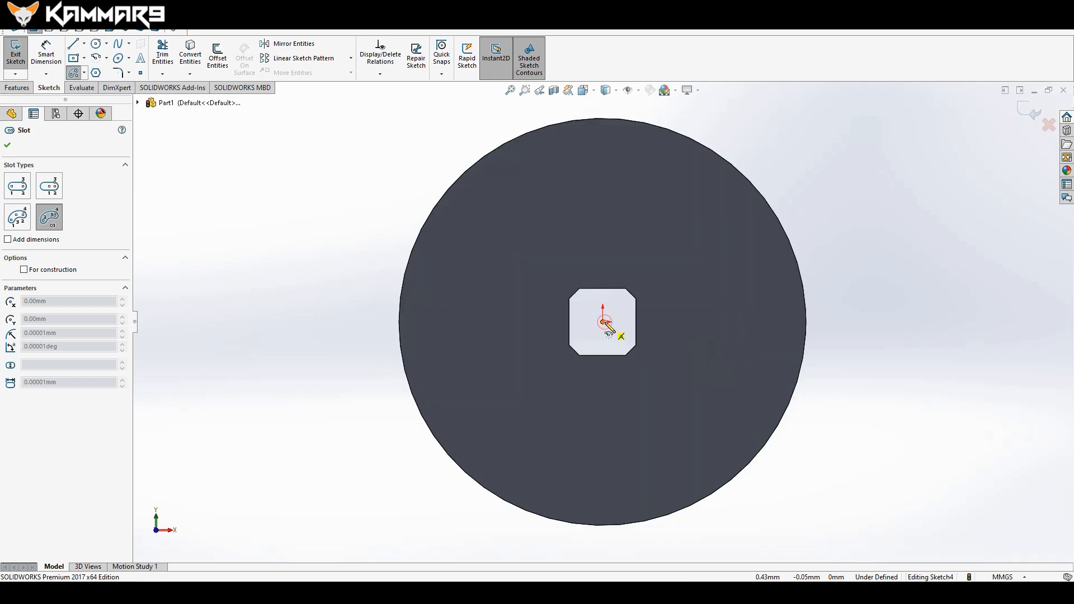
pyautogui.click(543, 195)
pyautogui.click(682, 205)
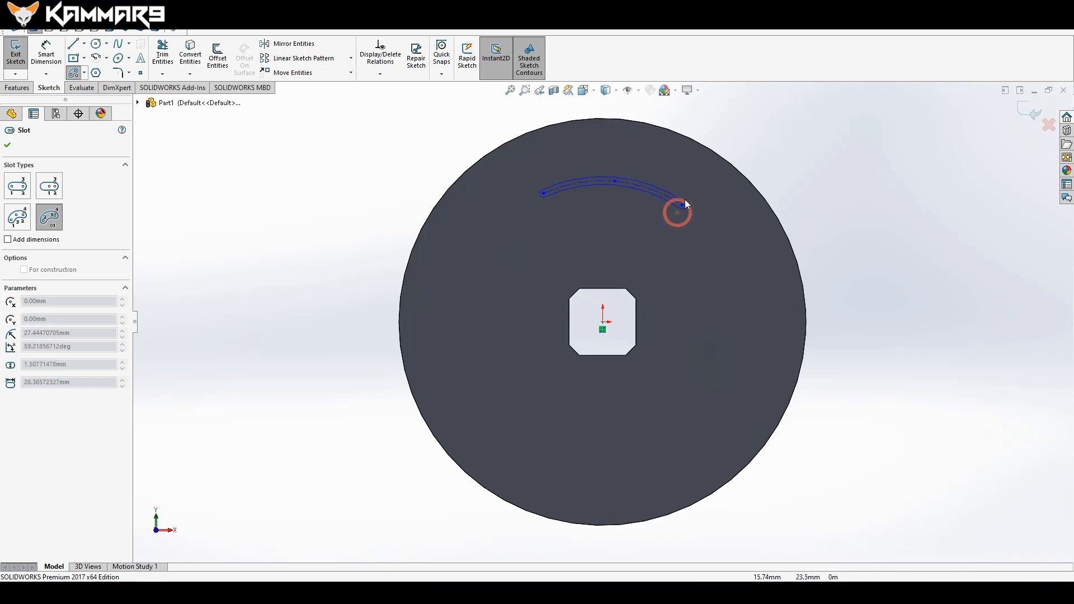
pyautogui.click(695, 179)
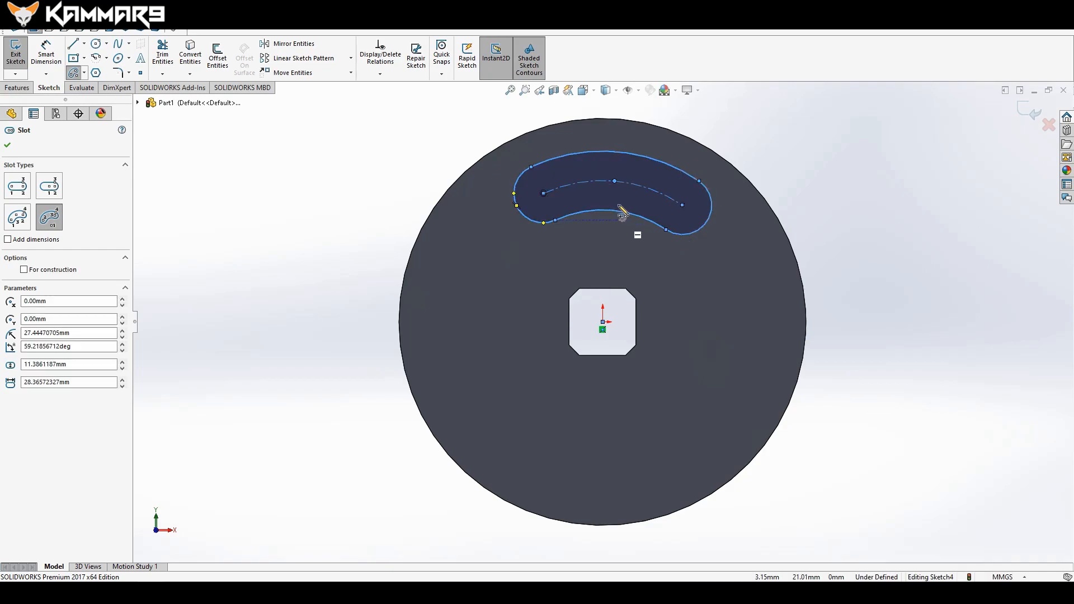
pyautogui.scroll(-1, 622, 213)
pyautogui.press('Escape')
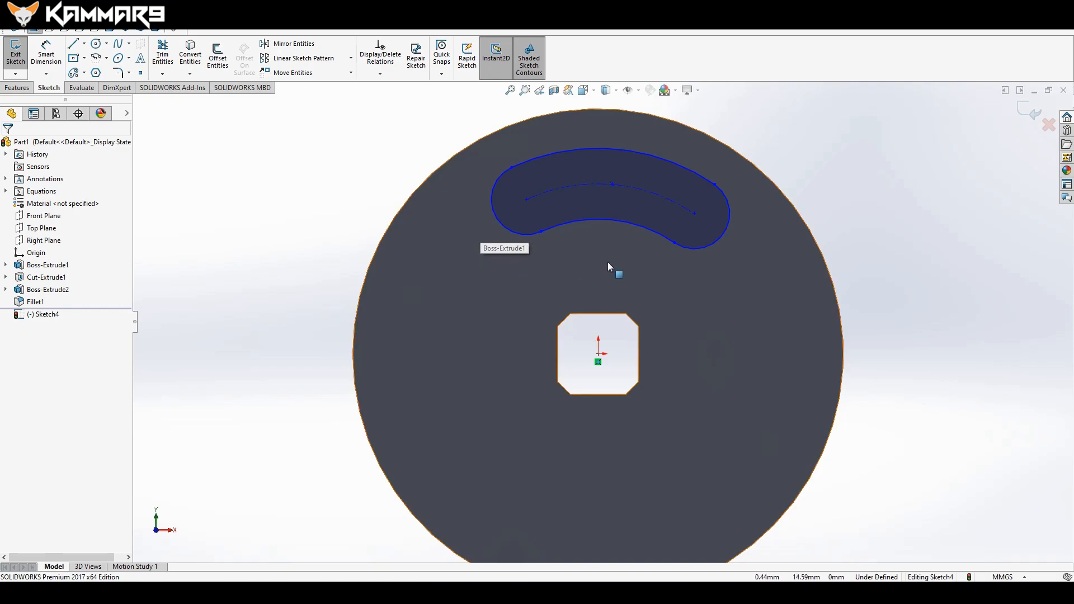
# Dimension the radius of the slot's centerline arc as 25 mm.
pyautogui.press('d')
pyautogui.click(689, 216)
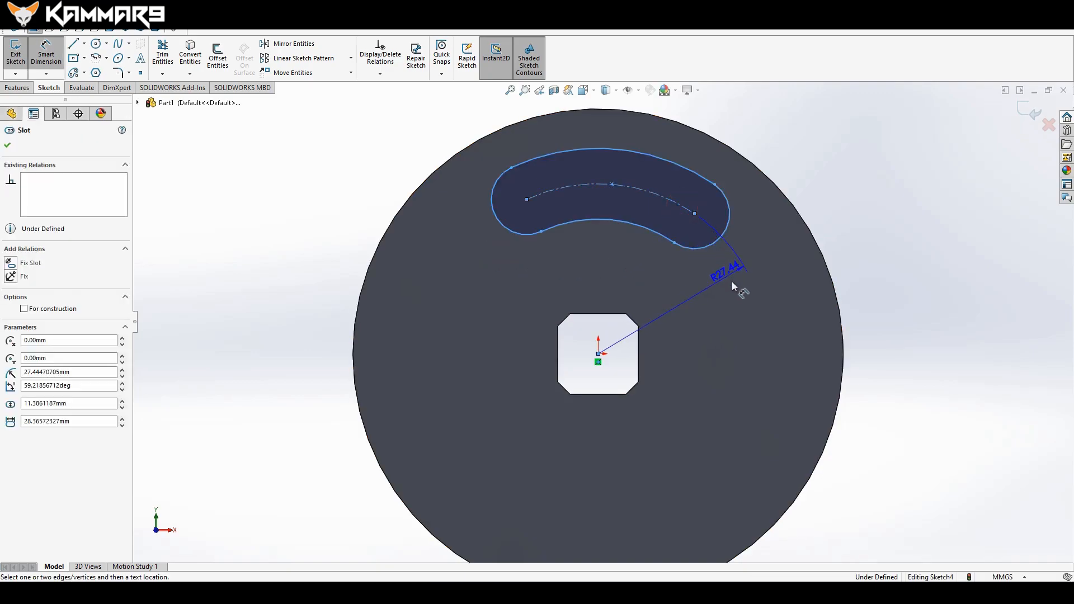
pyautogui.click(734, 299)
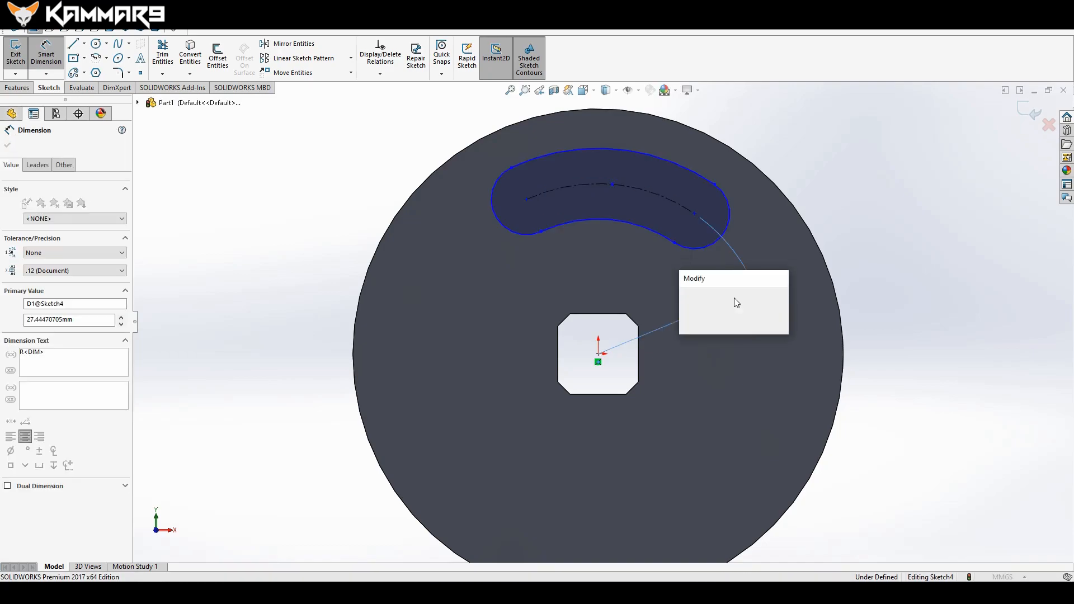
pyautogui.write('25')
pyautogui.press('Return')
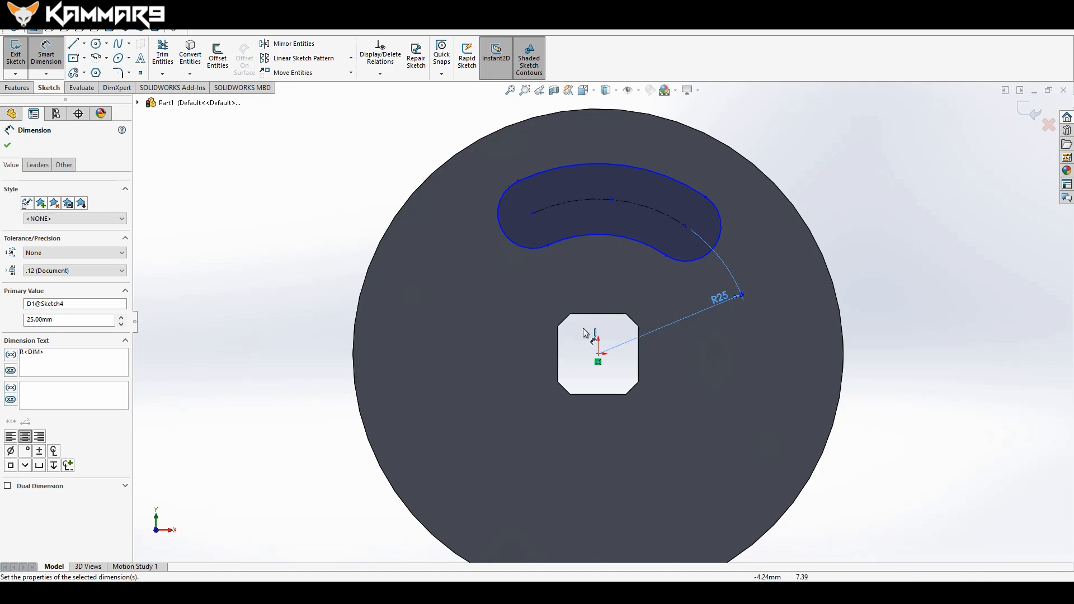
pyautogui.press('Escape')
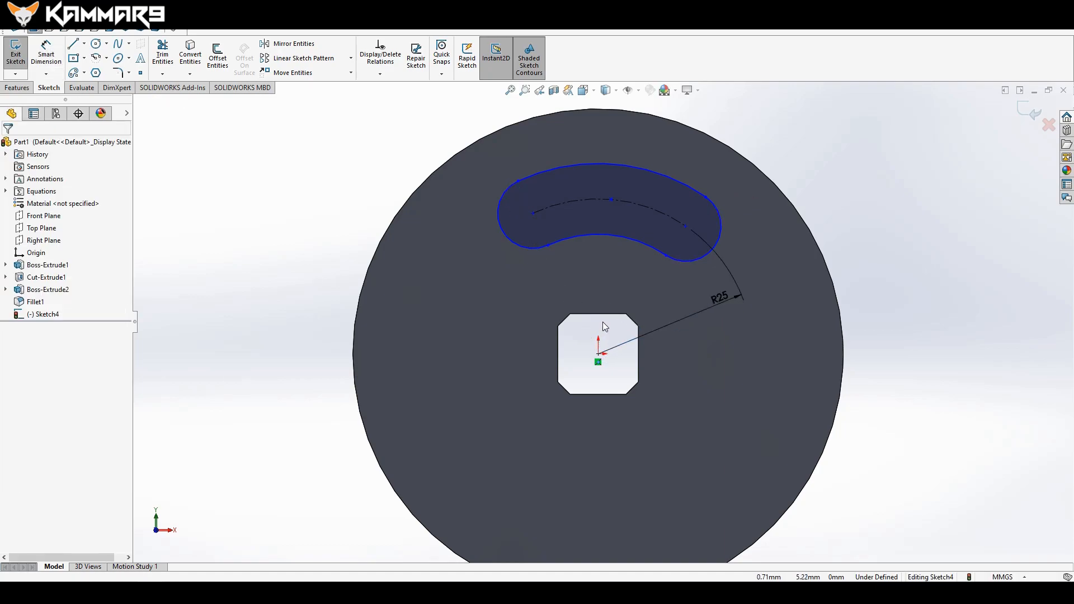
# Draw two lines joining the origin to the slot's two end-arc centers.
pyautogui.press('l')
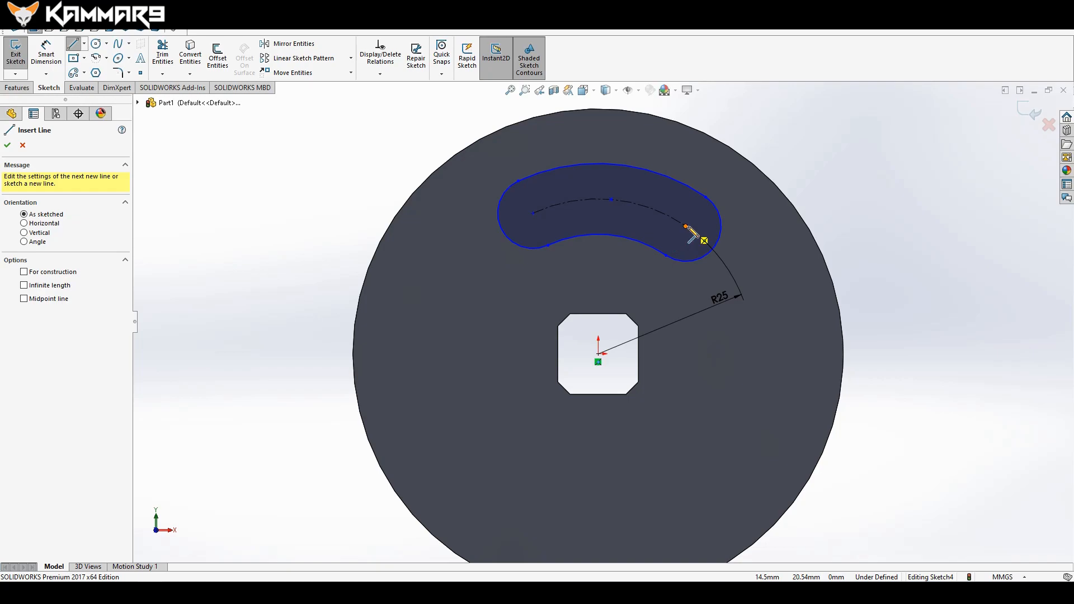
pyautogui.click(686, 226)
pyautogui.click(598, 353)
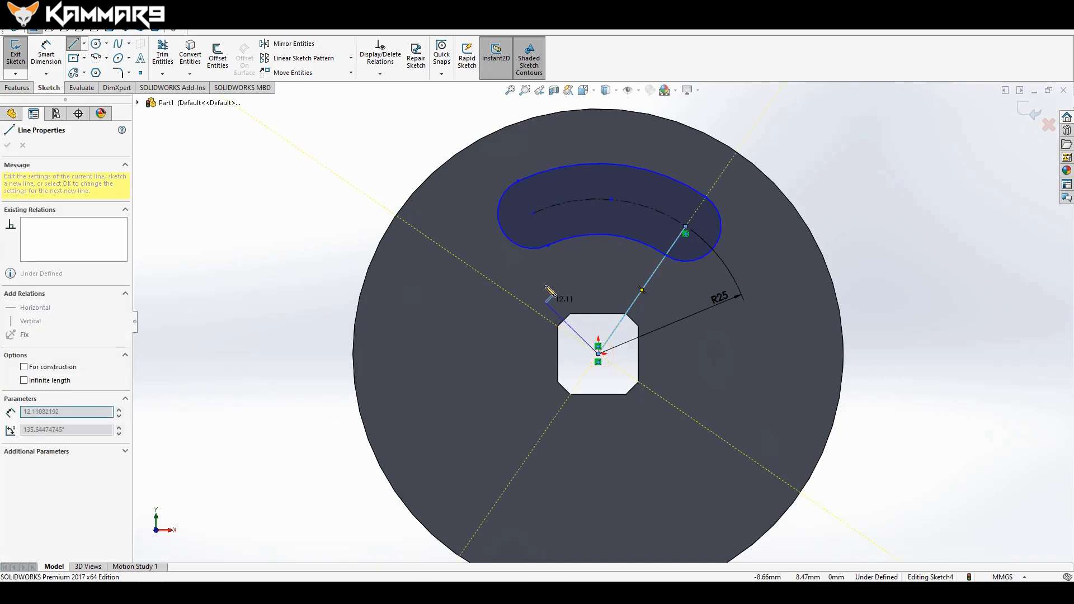
pyautogui.click(532, 214)
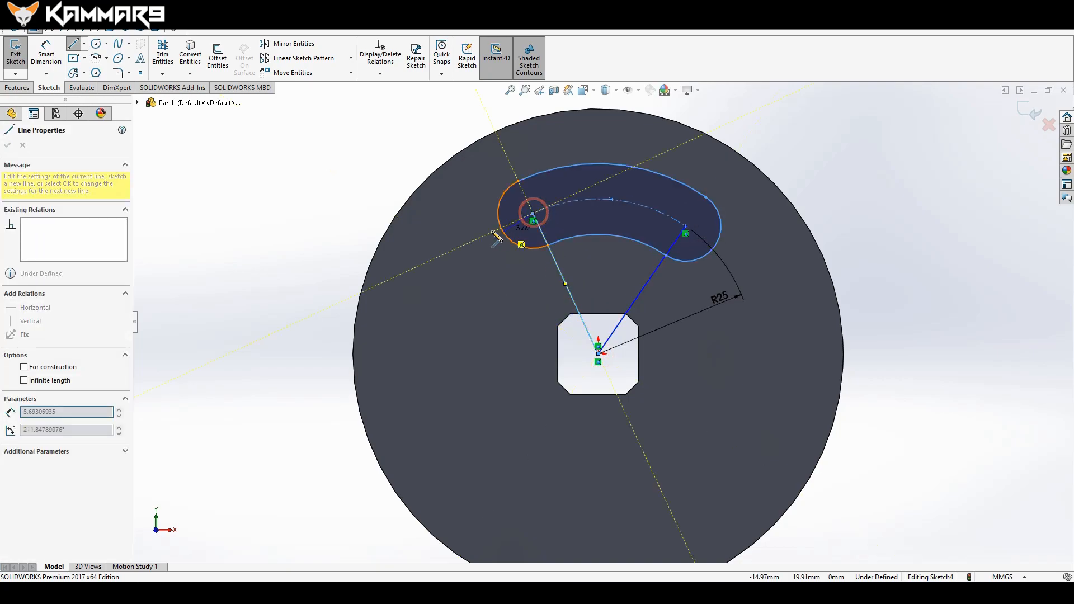
pyautogui.press('Escape')
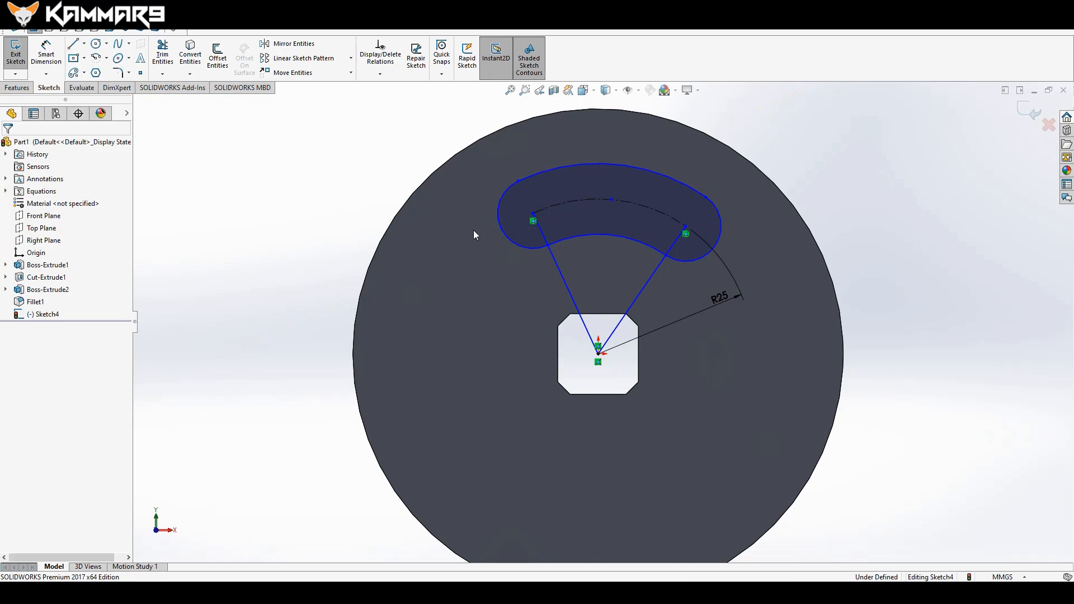
# Convert the two lines between the origin and the slot ends to construction geometry.
pyautogui.click(563, 280)
pyautogui.keyDown('ctrl'); pyautogui.click(639, 299); pyautogui.keyUp('ctrl')
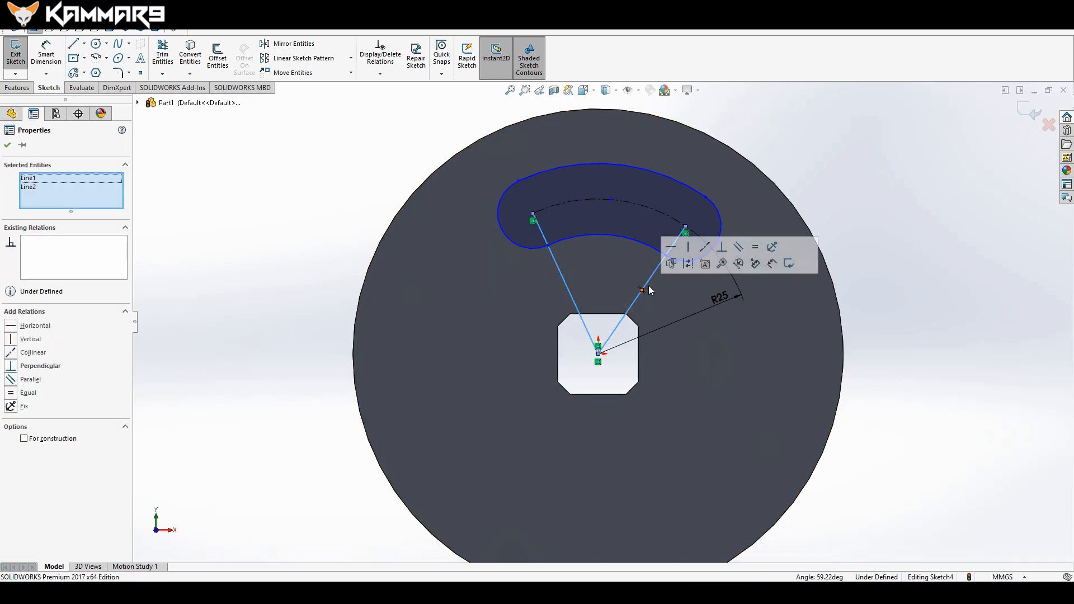
pyautogui.click(680, 264)
pyautogui.press('Escape')
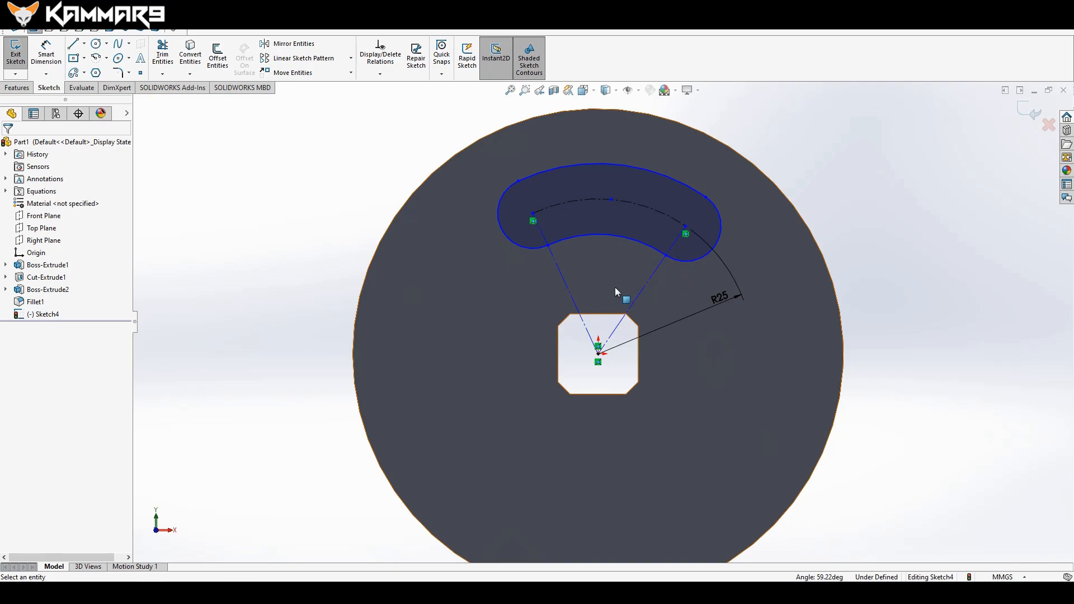
# Dimension the angle between the two construction lines as 60°.
pyautogui.press('d')
pyautogui.click(574, 299)
pyautogui.click(635, 301)
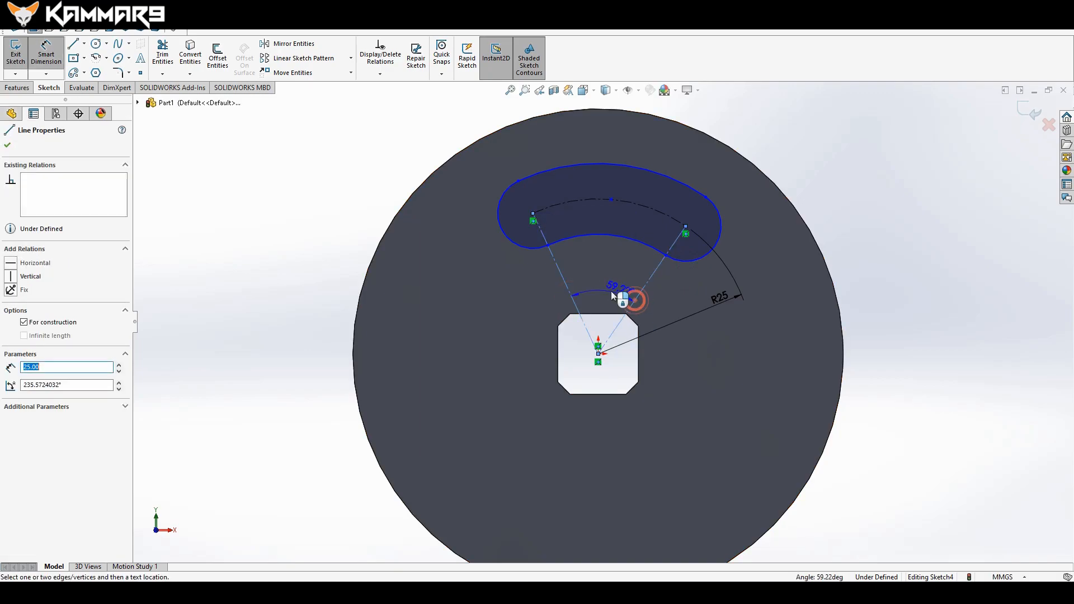
pyautogui.click(611, 291)
pyautogui.write('60')
pyautogui.press('Return')
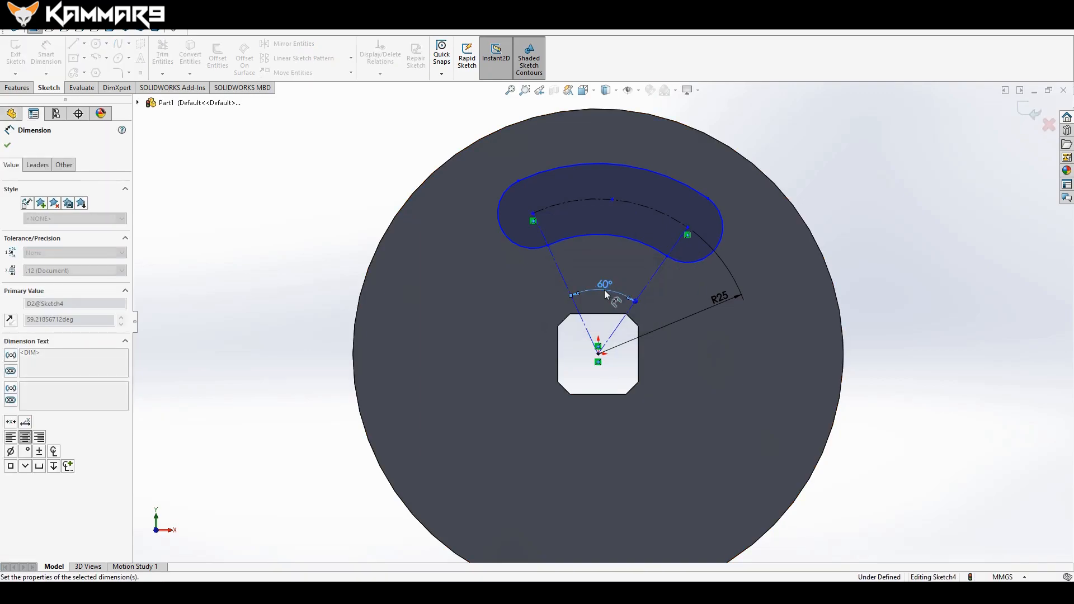
# Dimension the radius of the slot's rounded end as 5 mm.
pyautogui.click(721, 222)
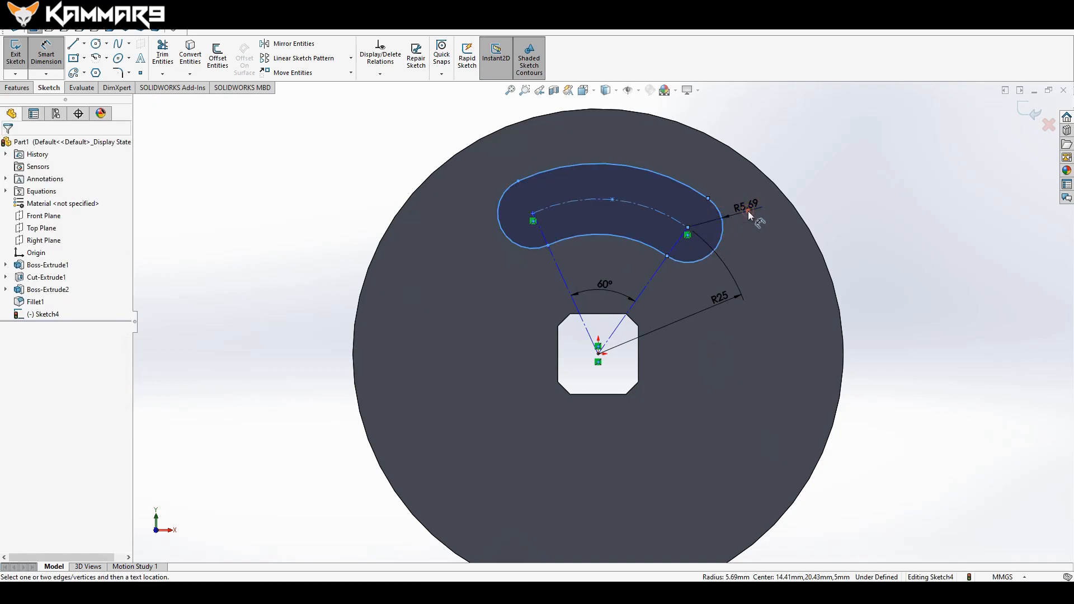
pyautogui.click(749, 213)
pyautogui.write('5')
pyautogui.press('Return')
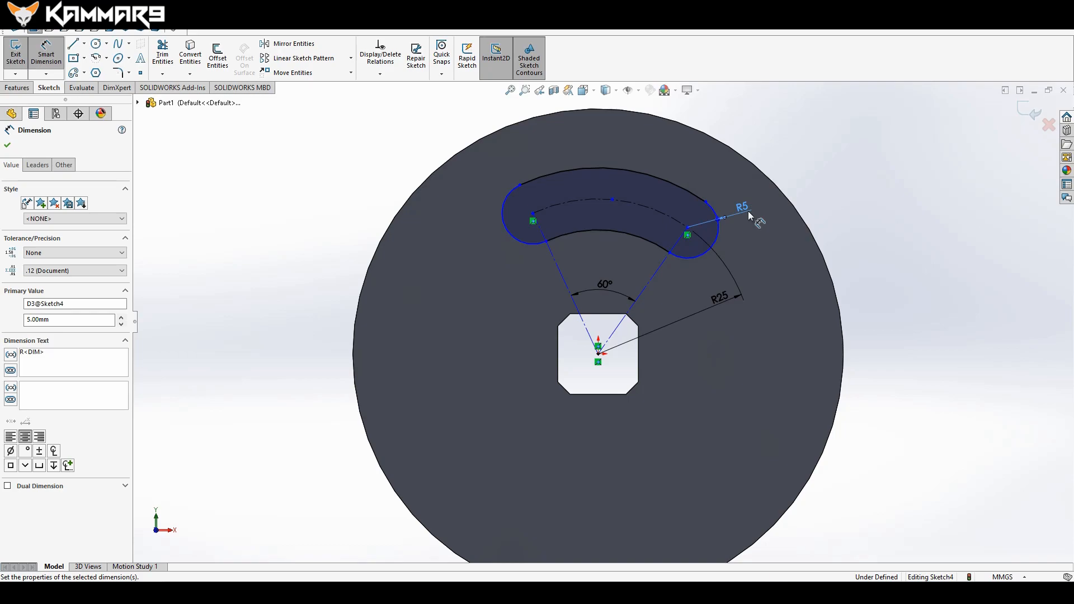
pyautogui.press('Escape')
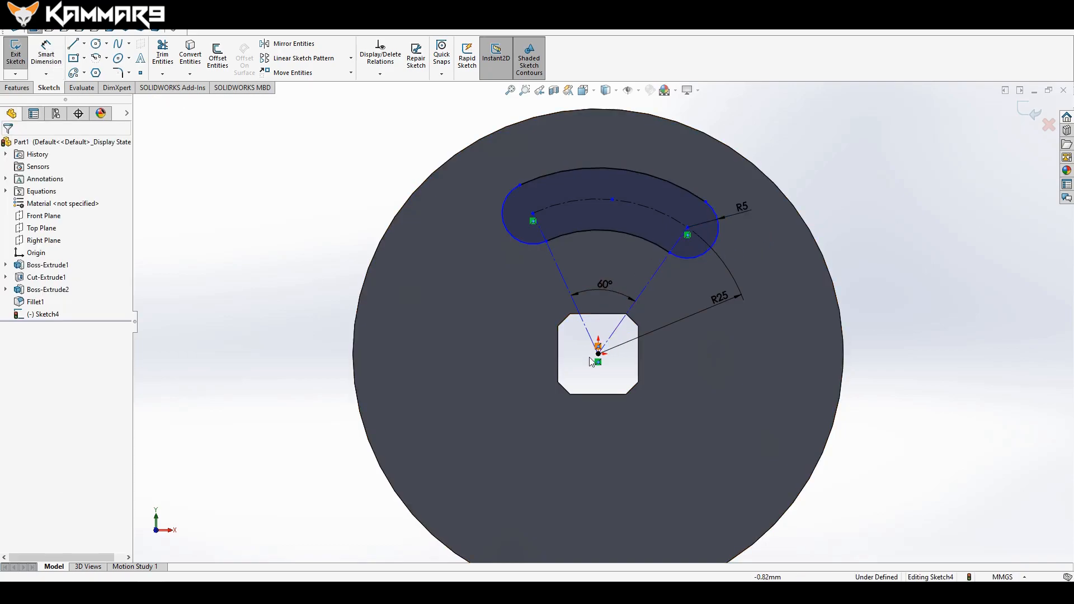
pyautogui.click(612, 200)
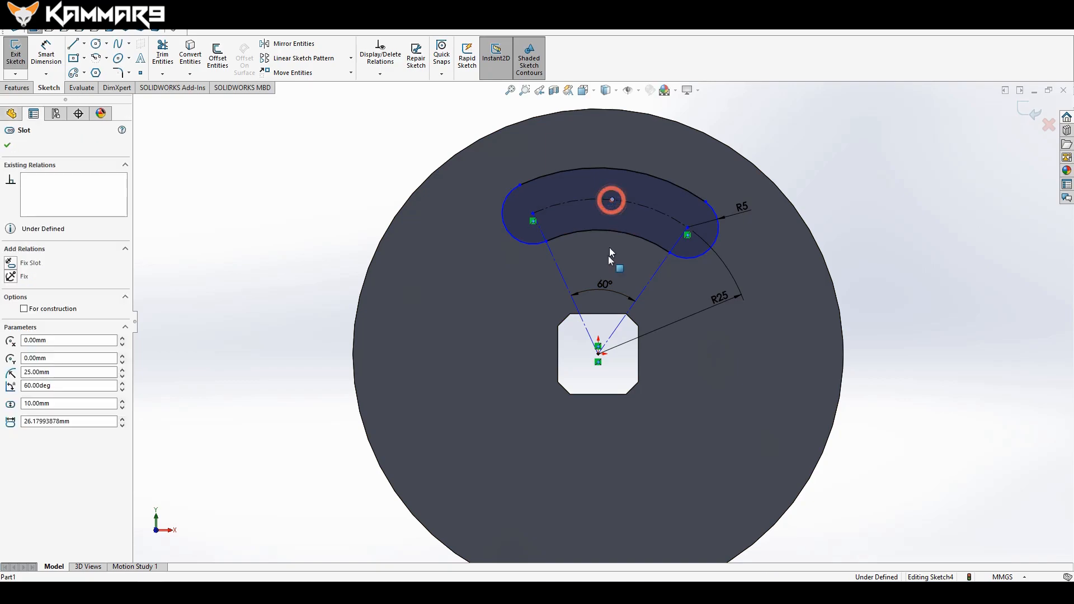
pyautogui.keyDown('ctrl'); pyautogui.click(598, 353); pyautogui.keyUp('ctrl')
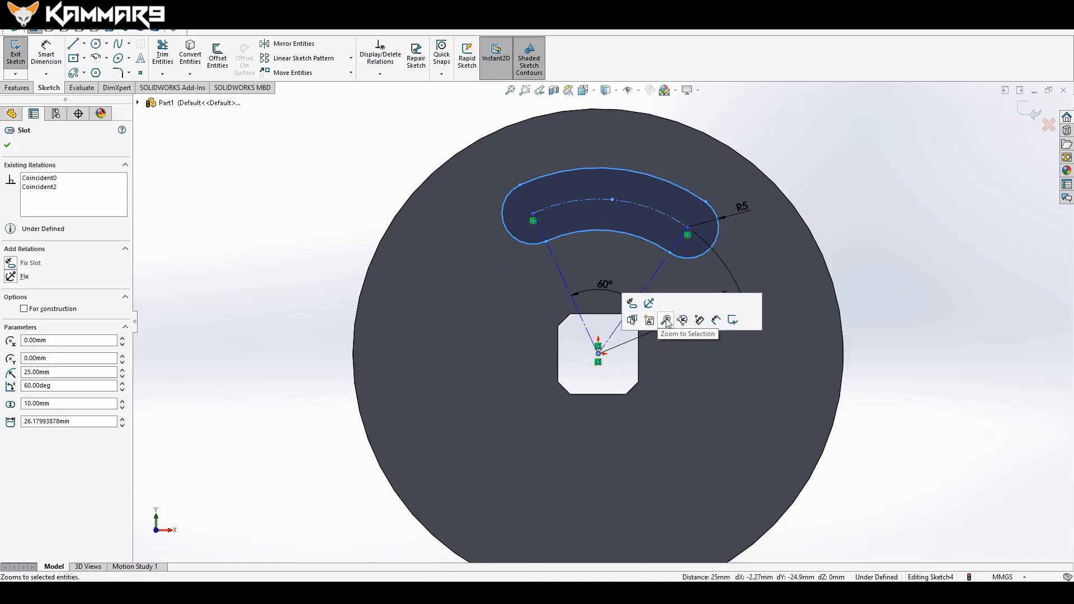
pyautogui.click(617, 369)
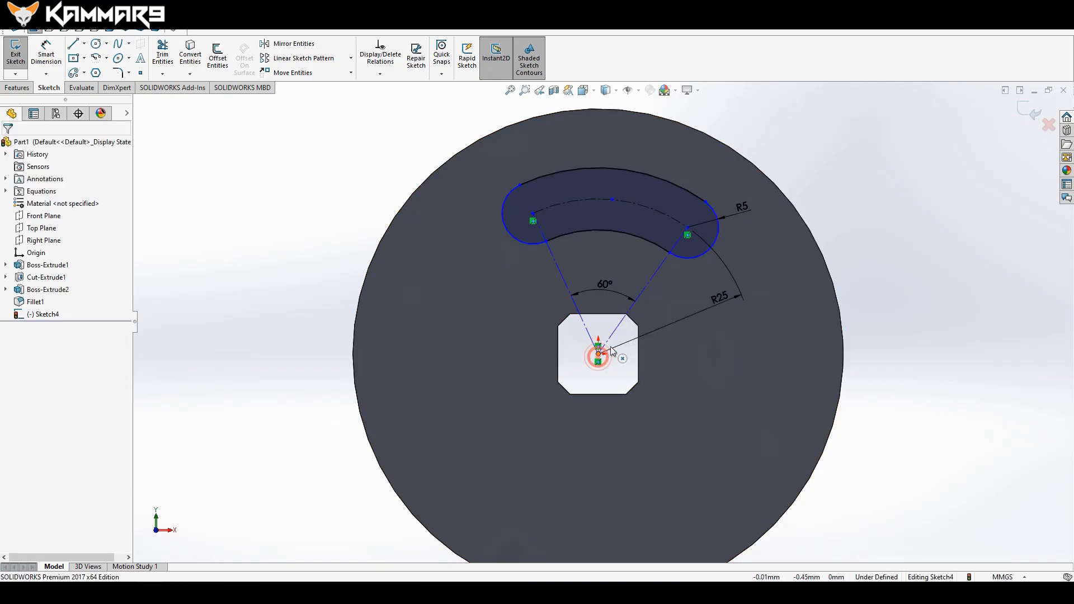
pyautogui.click(599, 355)
pyautogui.keyDown('ctrl'); pyautogui.click(613, 199); pyautogui.keyUp('ctrl')
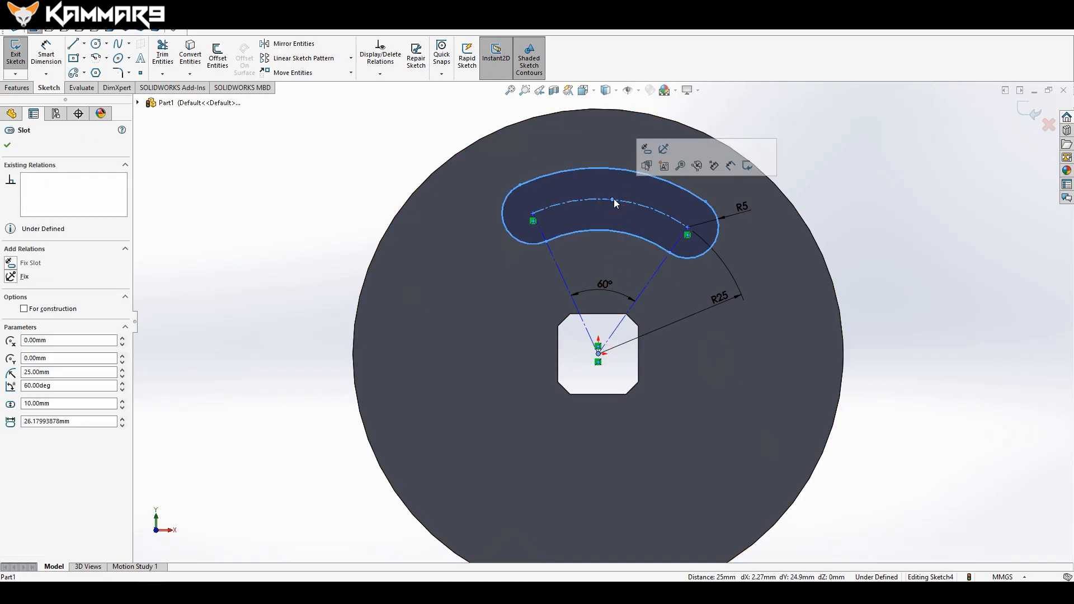
pyautogui.click(335, 168)
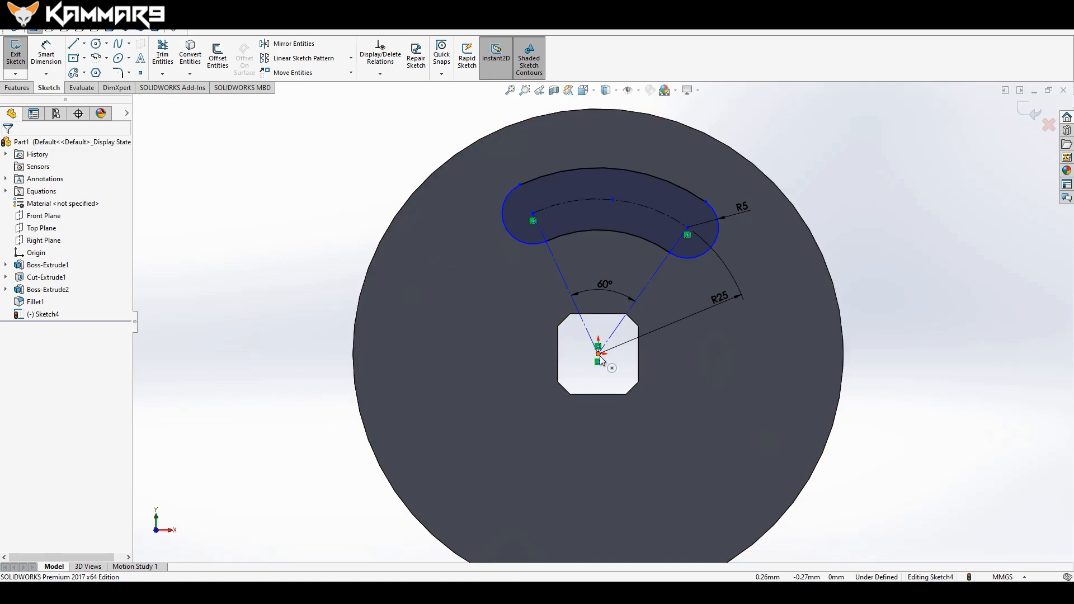
pyautogui.scroll(-2, 610, 238)
pyautogui.click(612, 201)
# Rotate the slot counterclockwise about the origin and make the construction line to its right-hand end vertical.
pyautogui.moveTo(578, 190); pyautogui.dragTo(574, 190)
pyautogui.moveTo(458, 275); pyautogui.dragTo(460, 303)
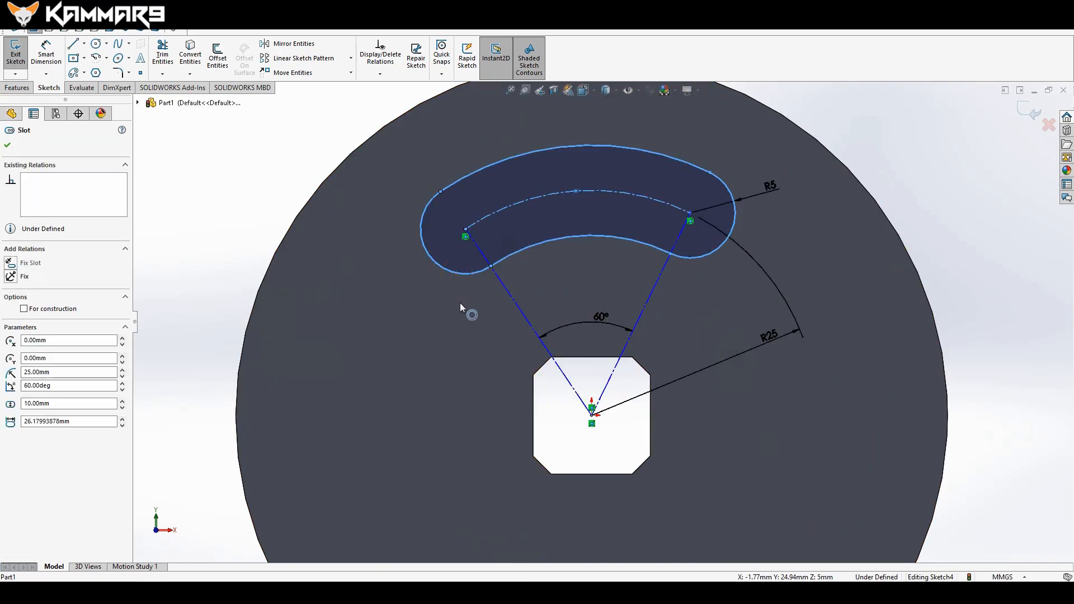
pyautogui.moveTo(509, 275); pyautogui.dragTo(473, 287)
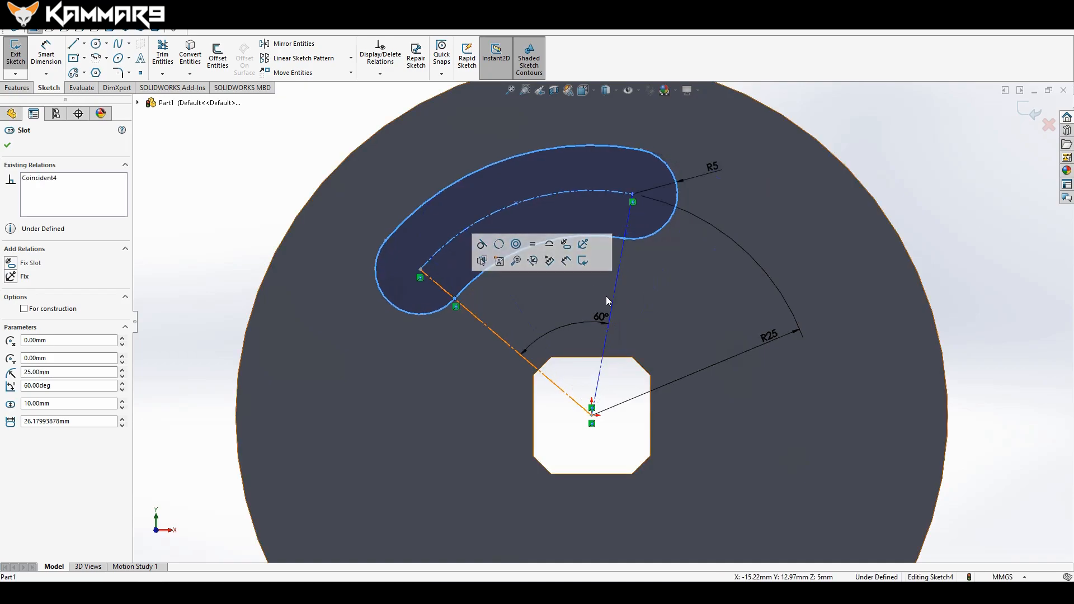
pyautogui.click(613, 298)
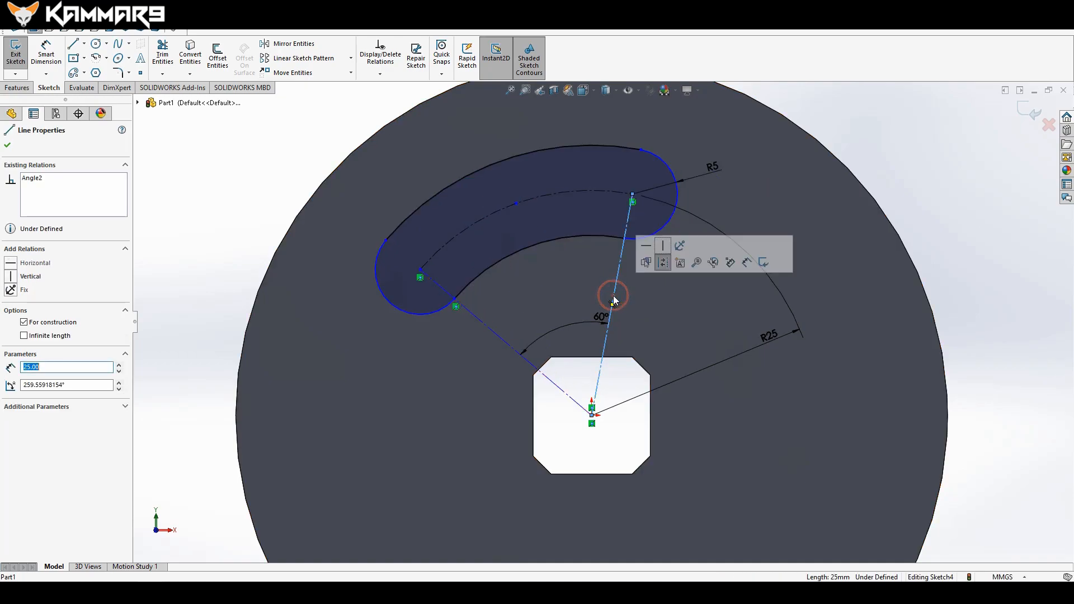
pyautogui.click(663, 246)
pyautogui.scroll(3, 603, 319)
pyautogui.click(850, 336)
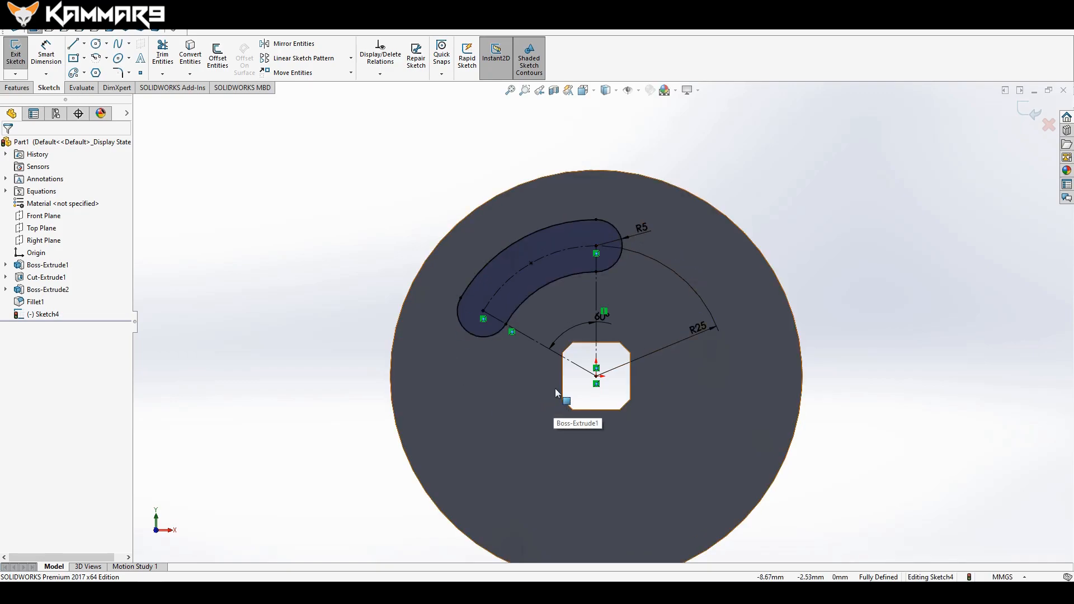
# Pattern the slot circularly about the origin with 3 equally spaced instances over 360° and finish the sketch.
pyautogui.moveTo(409, 188); pyautogui.dragTo(641, 341)
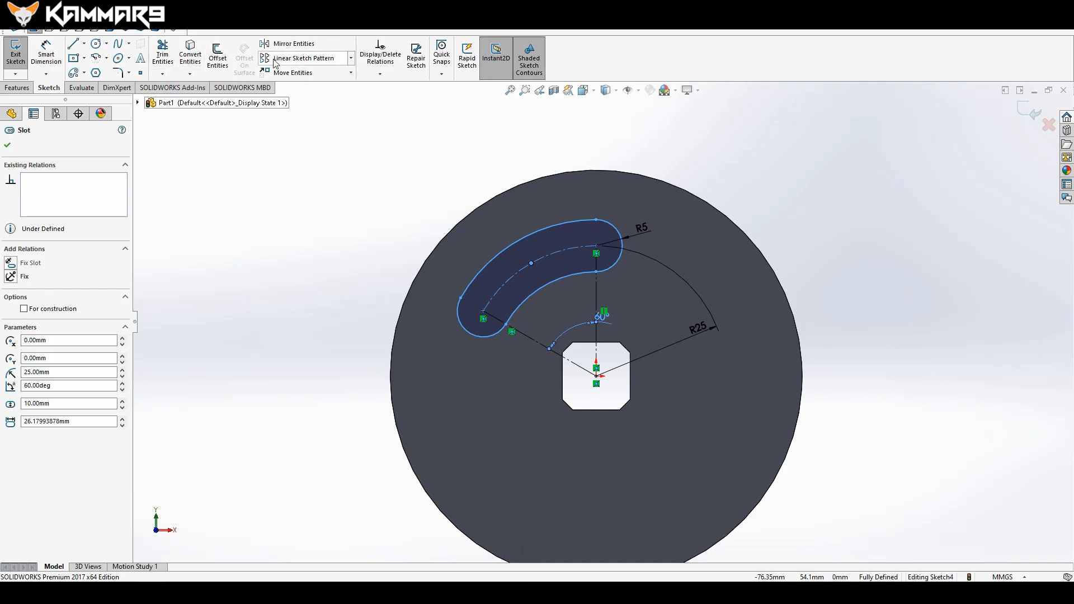
pyautogui.click(351, 58)
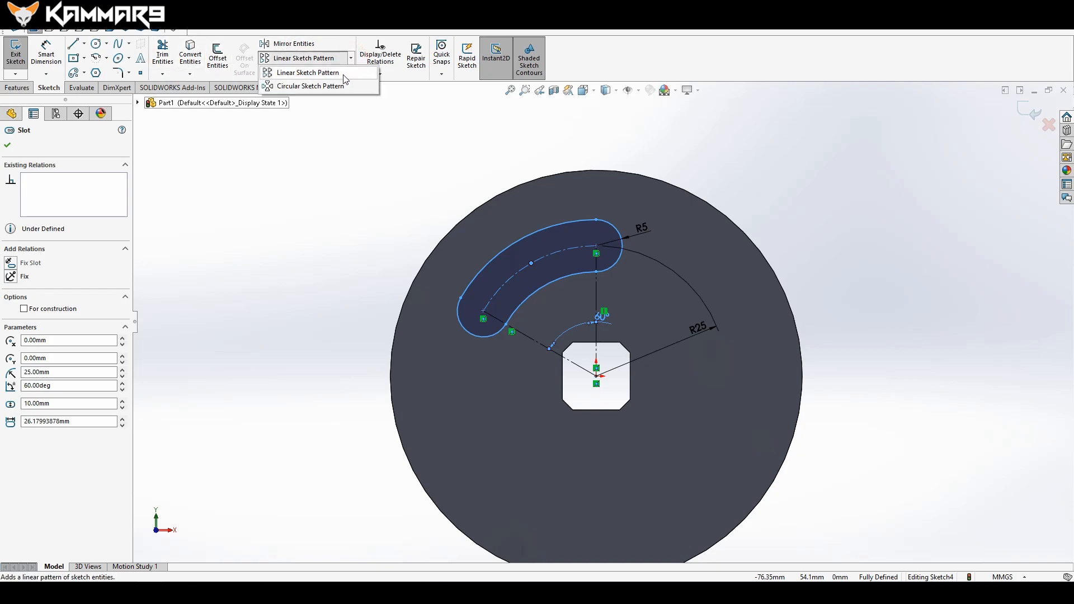
pyautogui.click(307, 87)
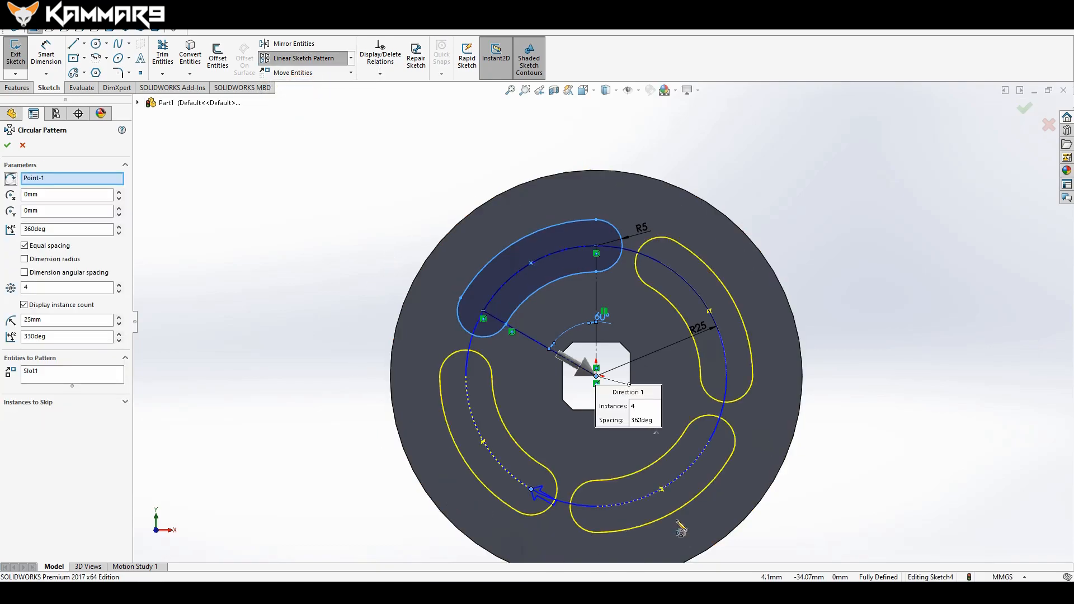
pyautogui.click(119, 291)
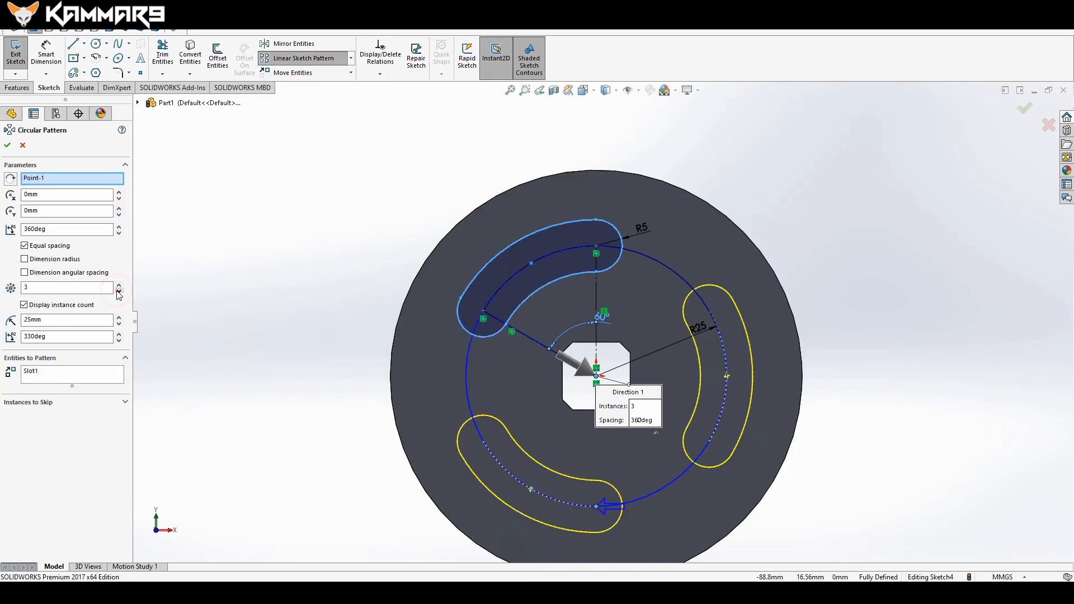
pyautogui.click(1024, 108)
pyautogui.click(1023, 110)
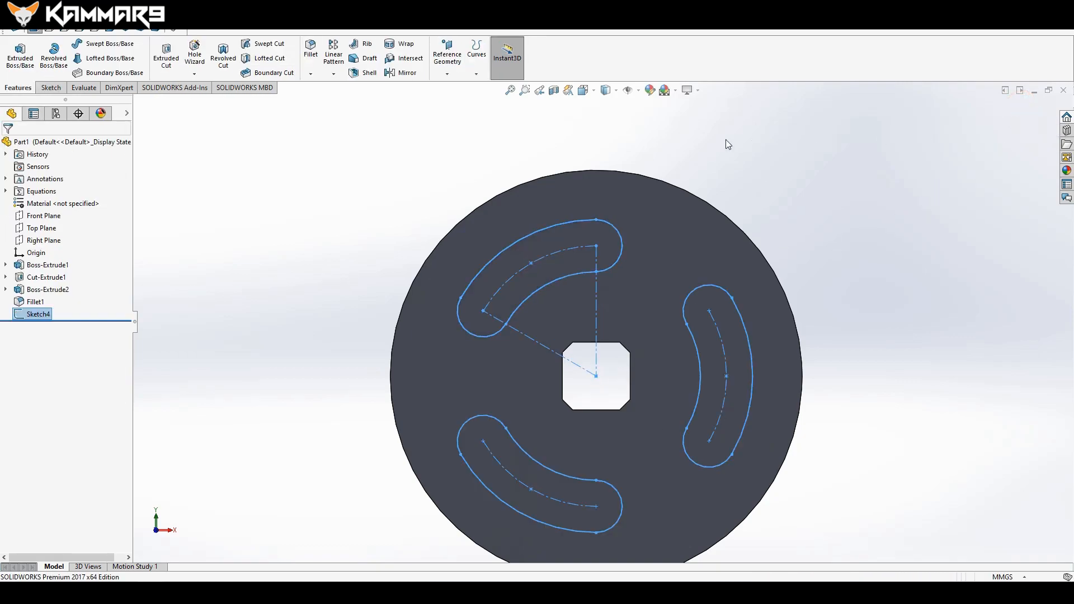
# Cut the three arc slots through the disc with an extruded cut using the Up To Next end condition.
pyautogui.click(51, 87)
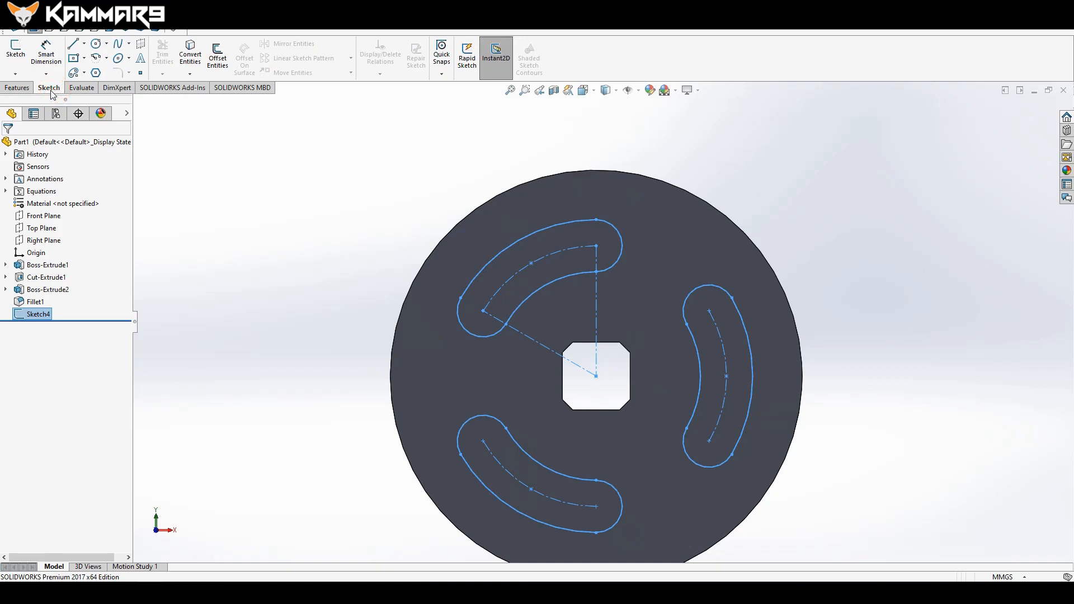
pyautogui.click(17, 88)
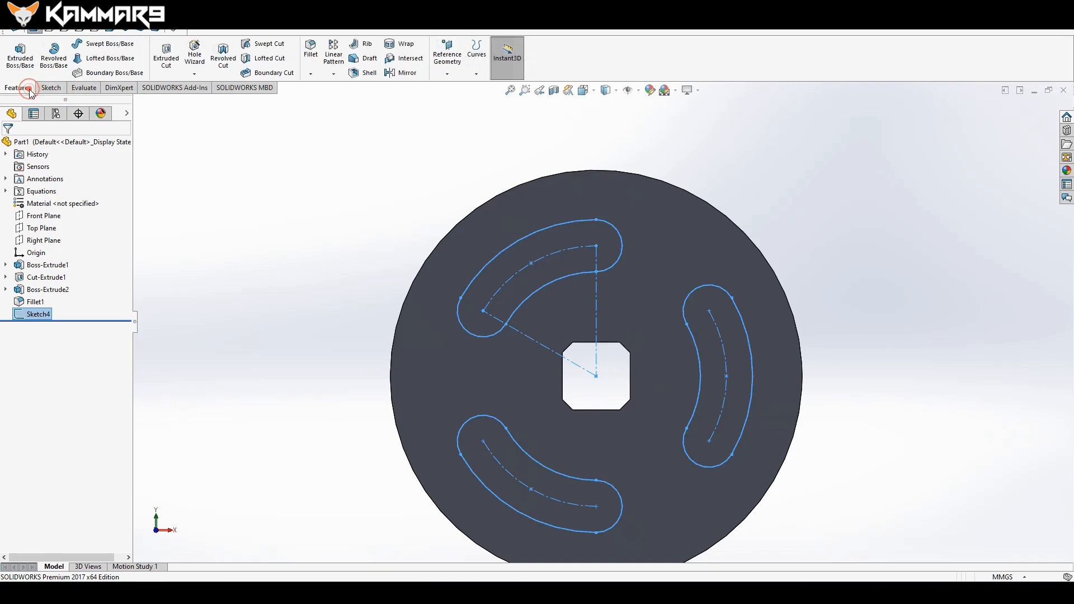
pyautogui.click(169, 57)
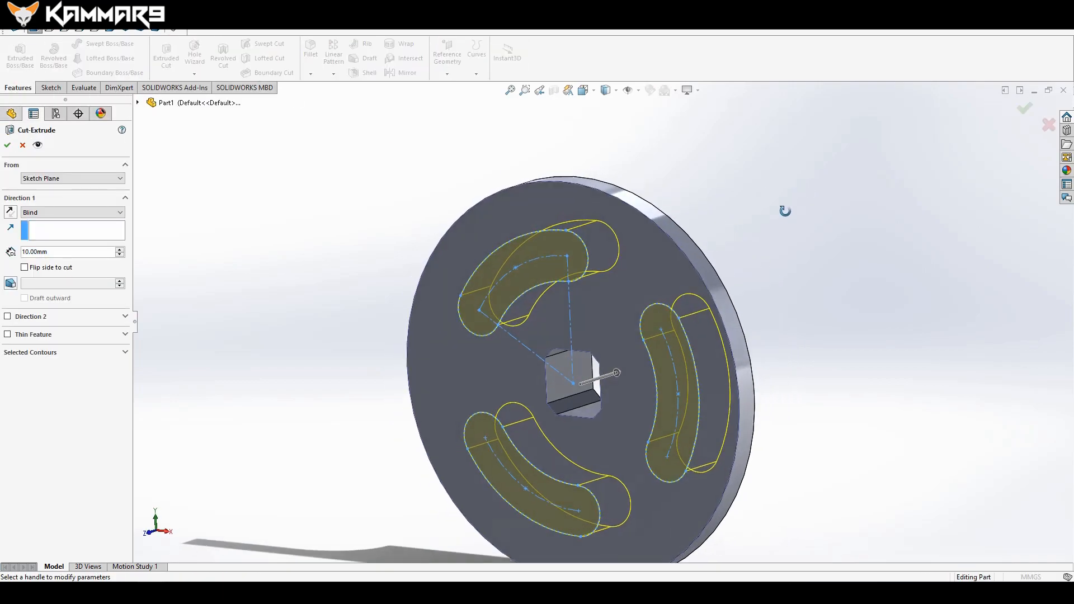
pyautogui.moveTo(785, 210); pyautogui.dragTo(781, 235, button='middle')
pyautogui.click(67, 216)
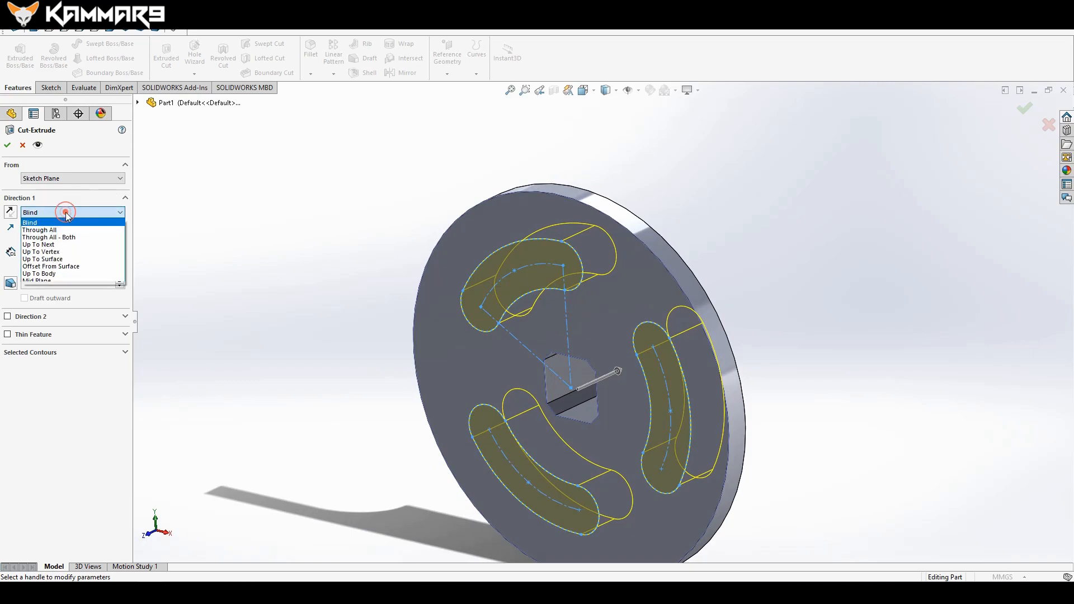
pyautogui.click(54, 246)
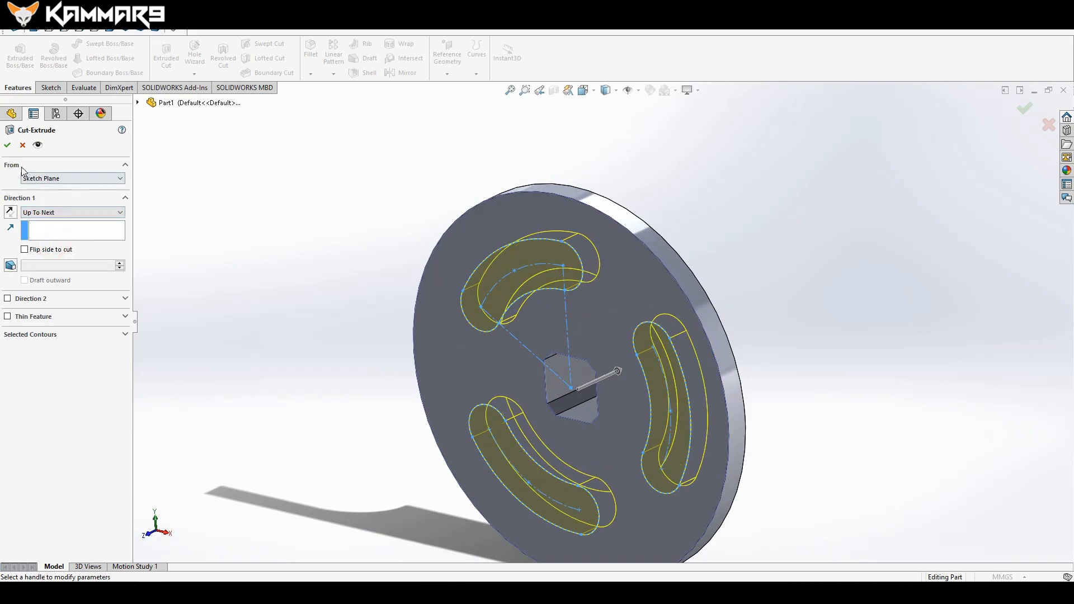
pyautogui.click(8, 147)
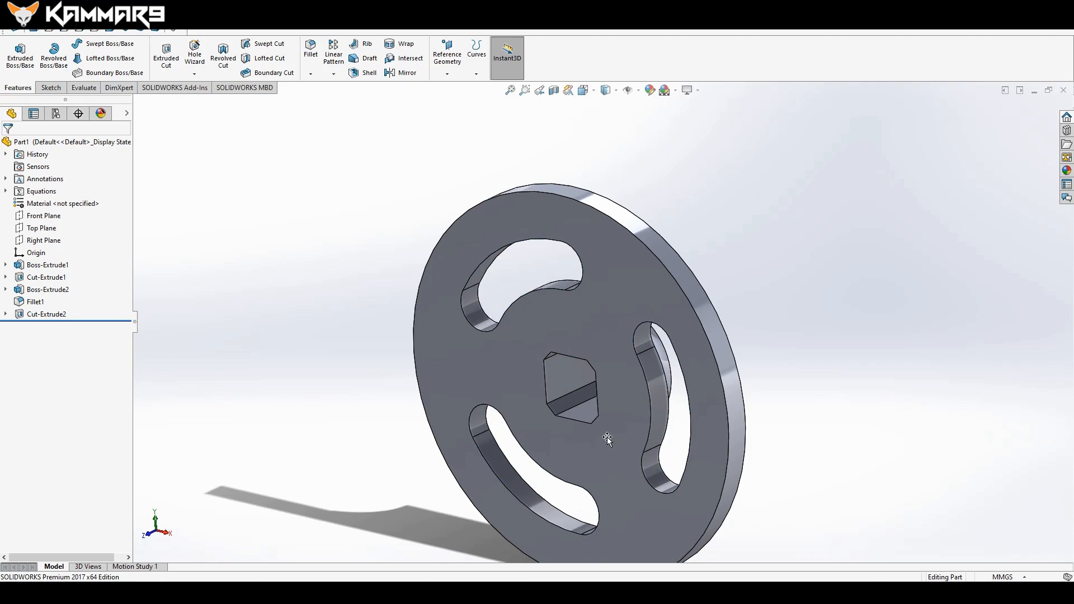
# Start a sketch on the disc's slotted flat face and draw a circle about 69 mm in diameter centered on the origin.
pyautogui.click(608, 336)
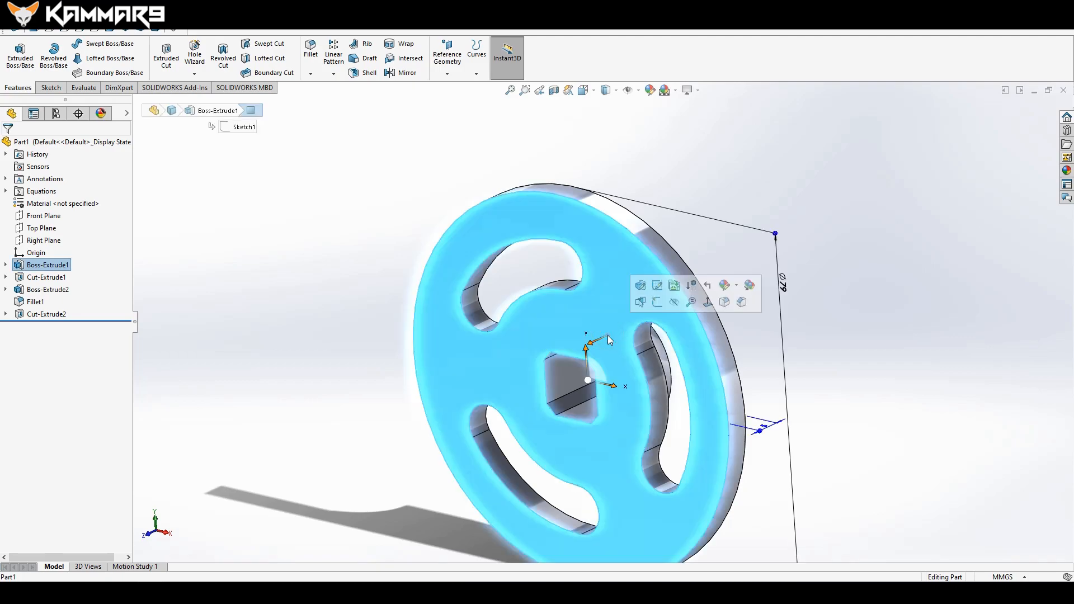
pyautogui.click(657, 302)
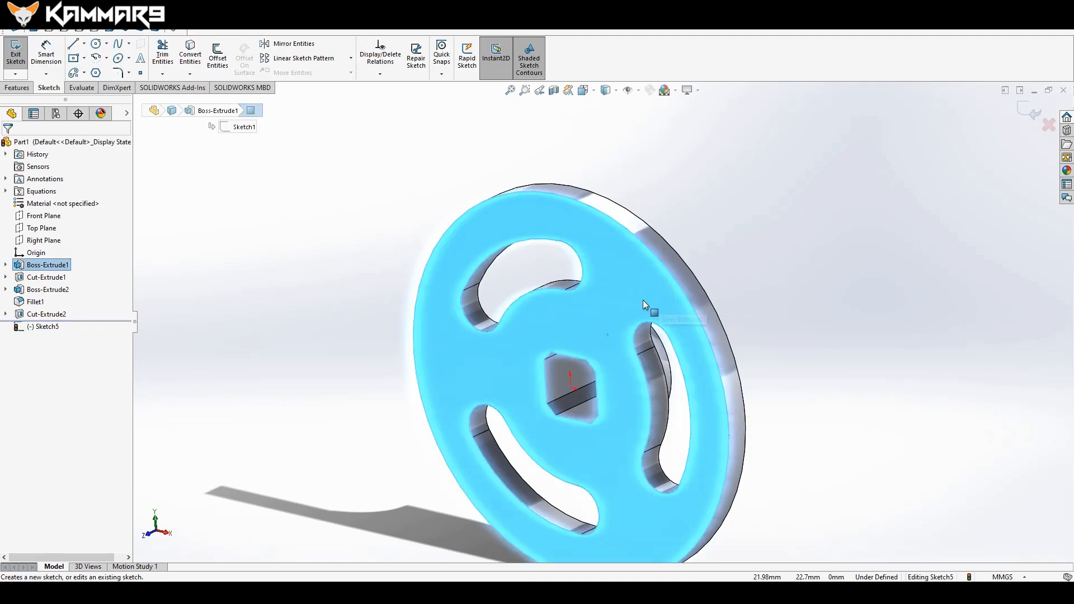
pyautogui.press('c')
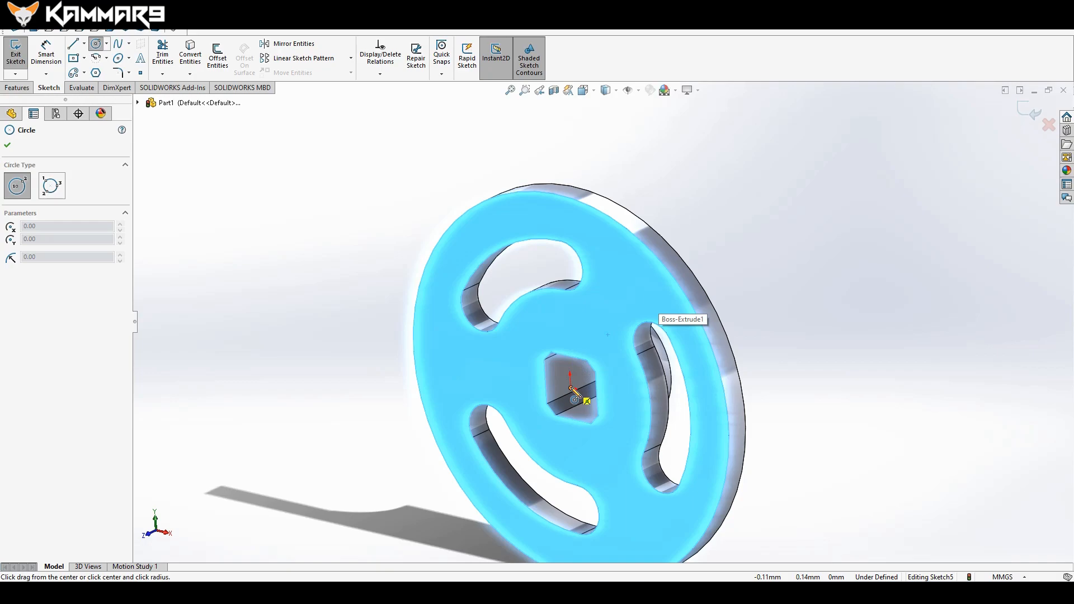
pyautogui.click(571, 388)
pyautogui.click(598, 236)
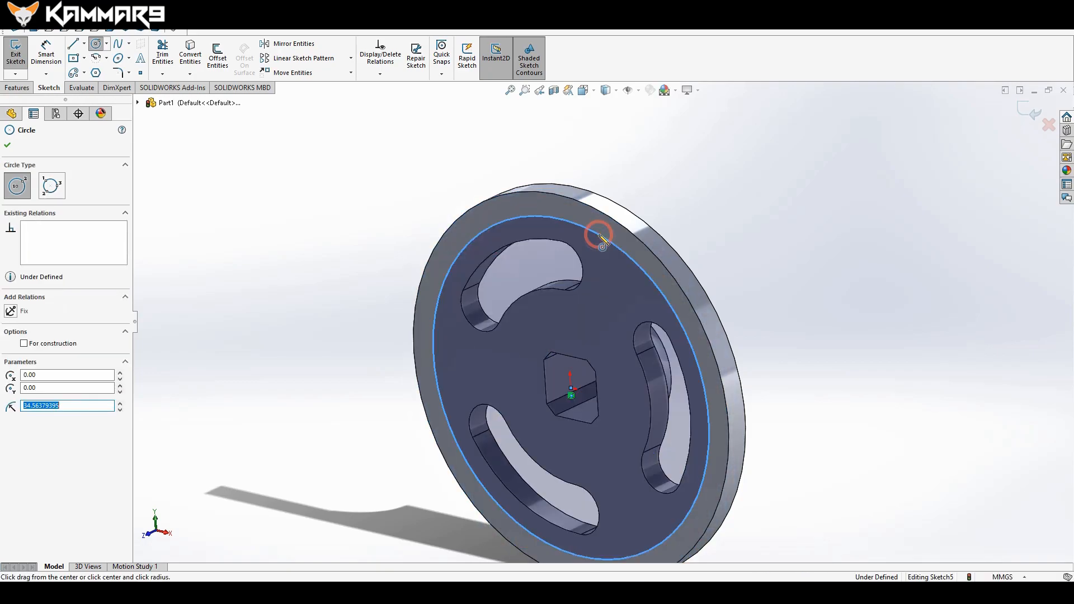
# Dimension the circle's diameter as 70 mm and finish the sketch.
pyautogui.moveTo(601, 258); pyautogui.dragTo(610, 239, button='right')
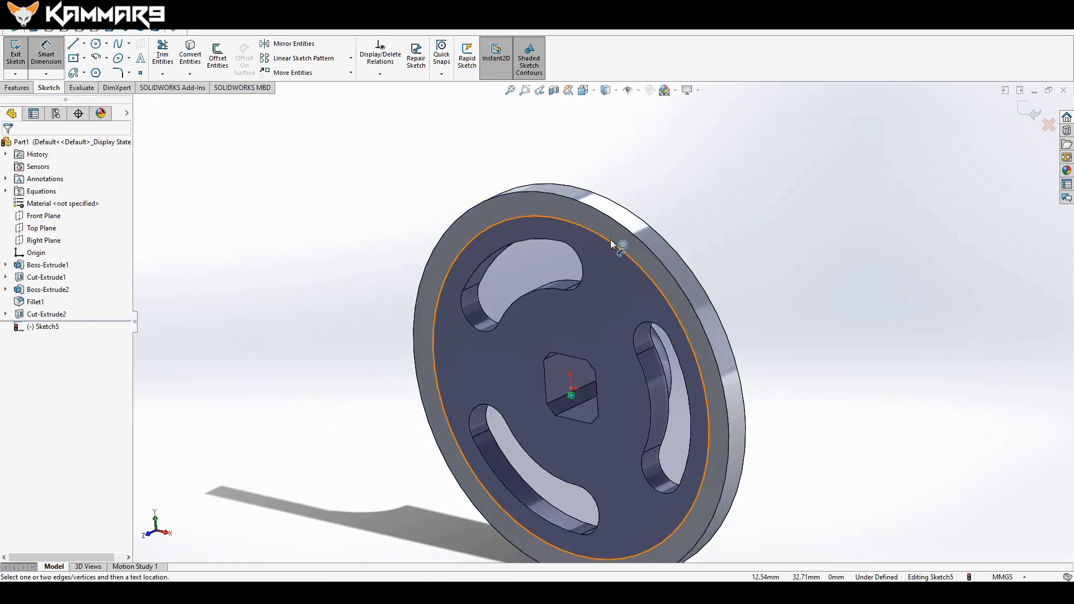
pyautogui.click(609, 239)
pyautogui.click(673, 188)
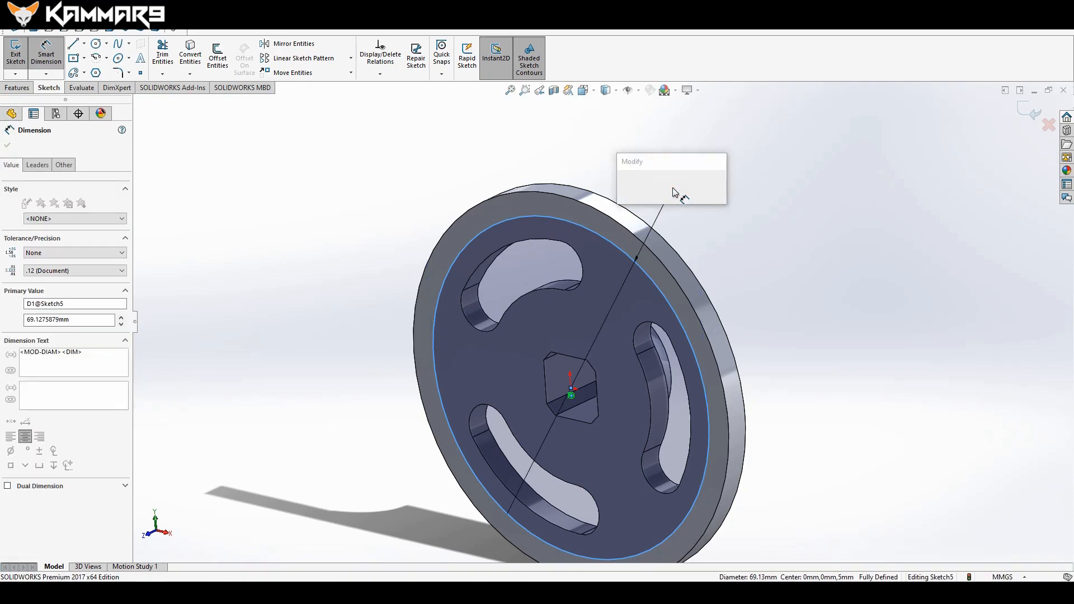
pyautogui.write('70')
pyautogui.press('Return')
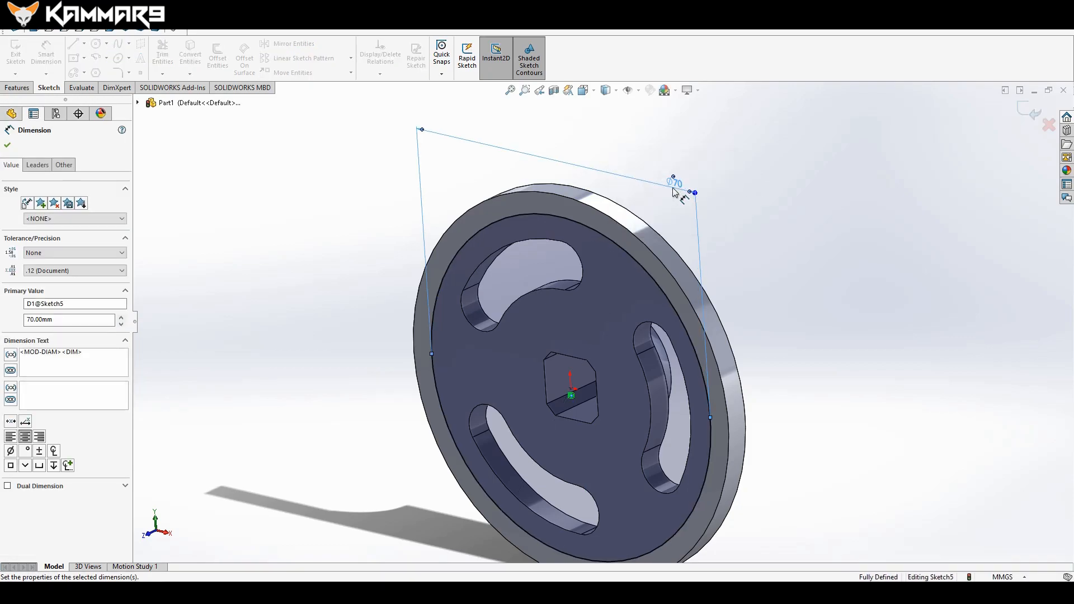
pyautogui.moveTo(579, 246); pyautogui.dragTo(605, 370, button='middle')
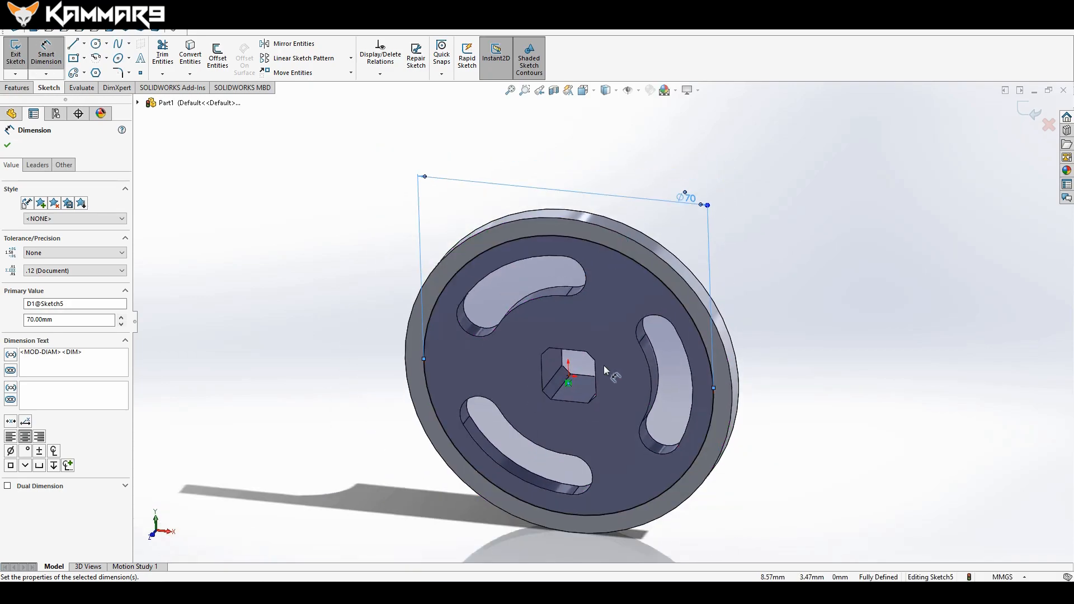
pyautogui.scroll(-1, 645, 324)
pyautogui.moveTo(645, 325)
pyautogui.mouseDown(button='middle')
pyautogui.moveTo(655, 315)
pyautogui.moveTo(647, 312)
pyautogui.mouseUp(button='middle')
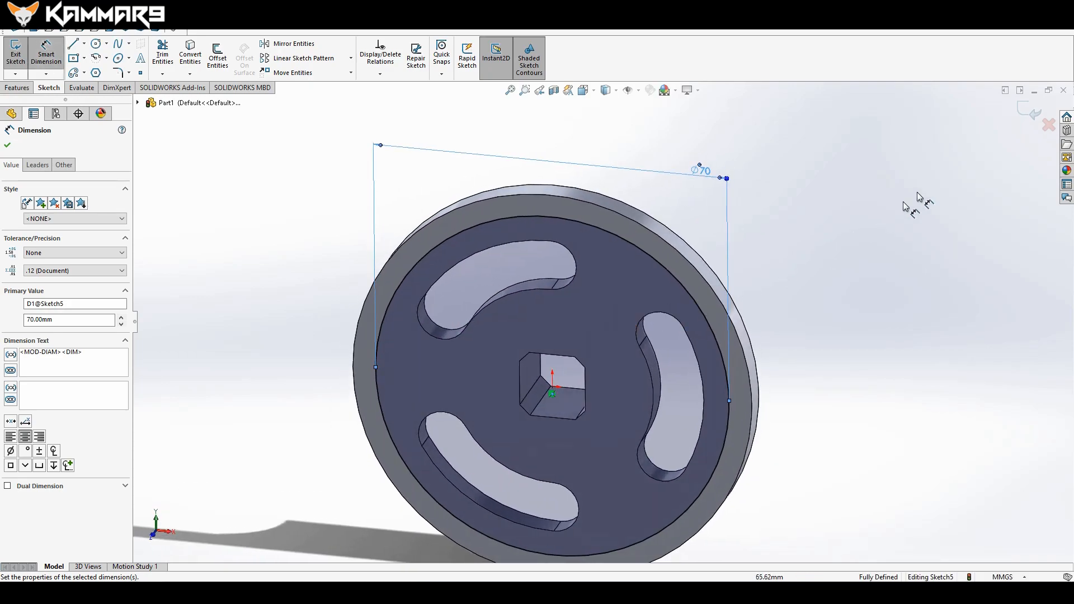
pyautogui.click(1034, 114)
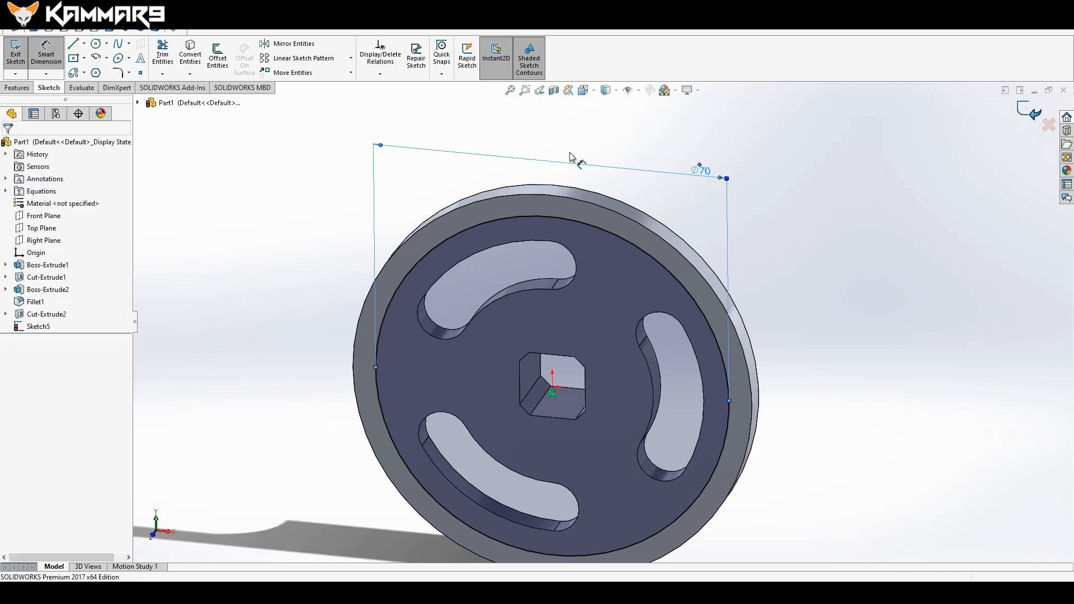
# Cut the 70 mm circle into the disc's slotted face as a blind recess 1.5 mm deep.
pyautogui.click(168, 74)
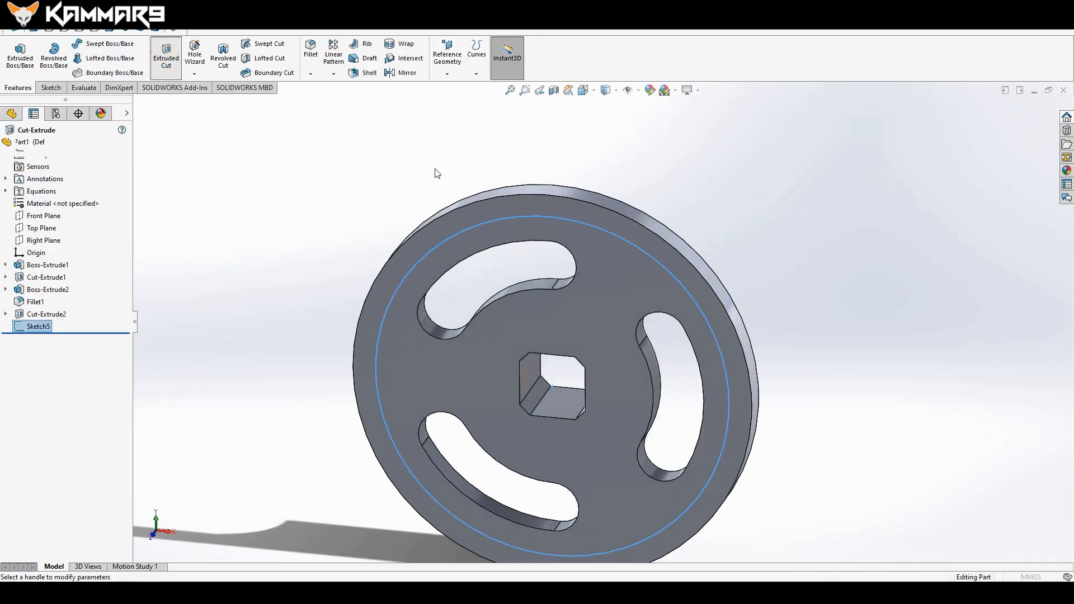
pyautogui.click(84, 247)
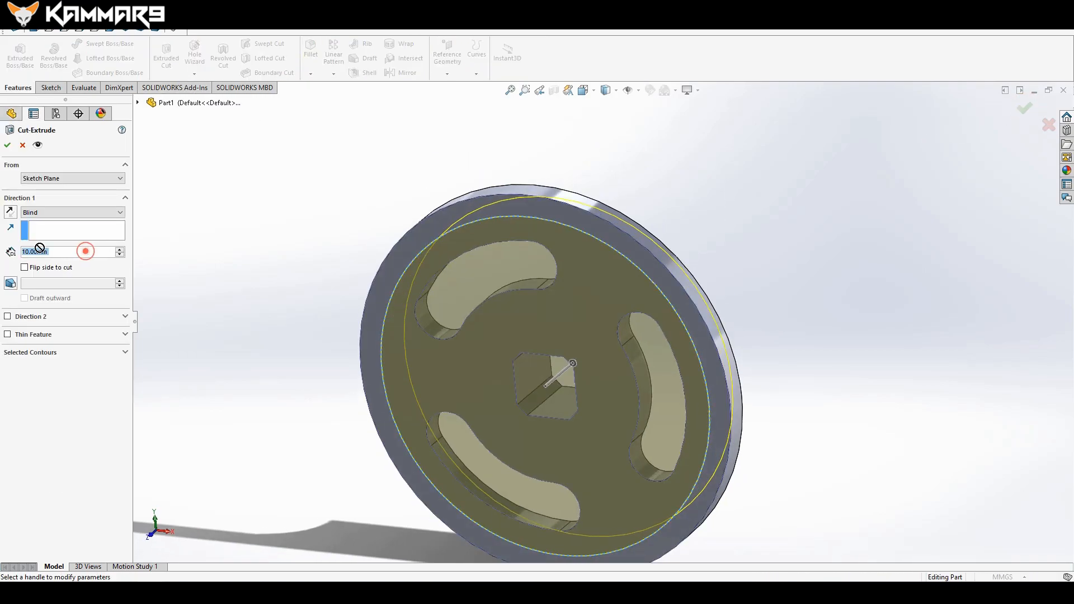
pyautogui.write('1.5')
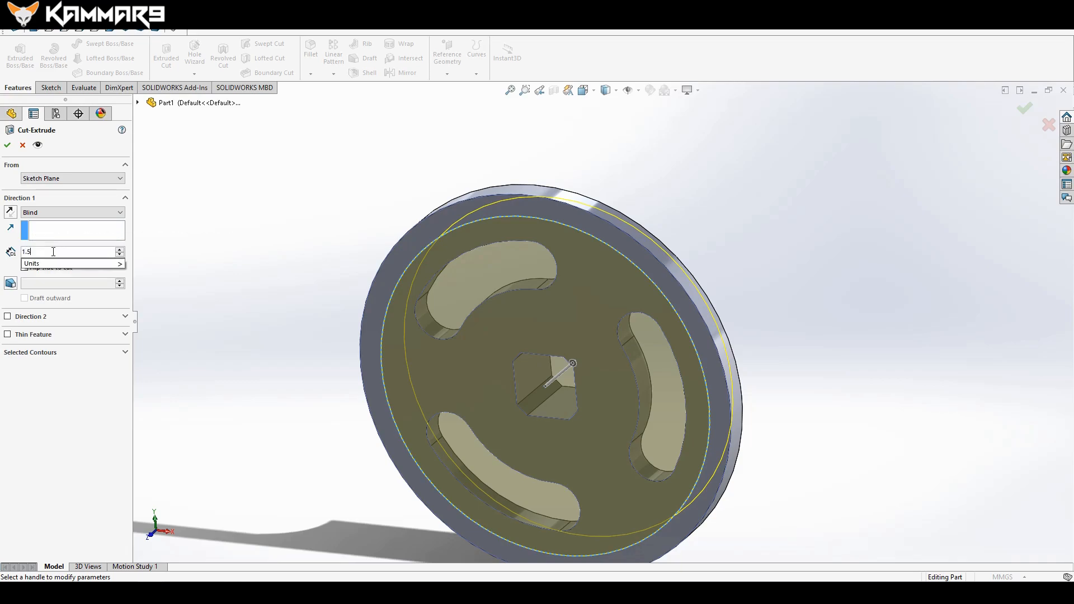
pyautogui.press('Return')
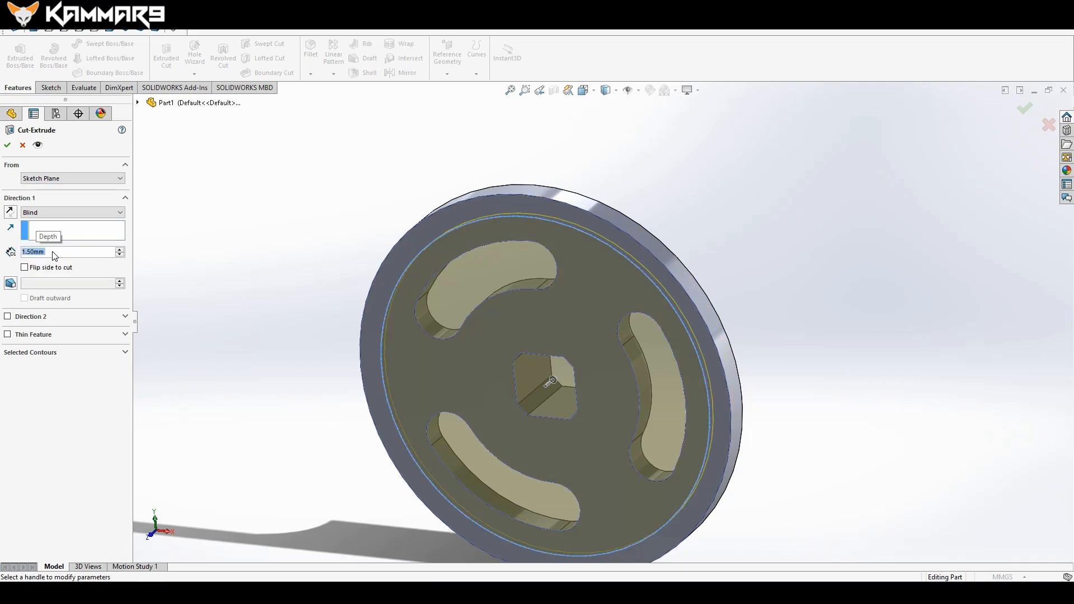
pyautogui.click(7, 145)
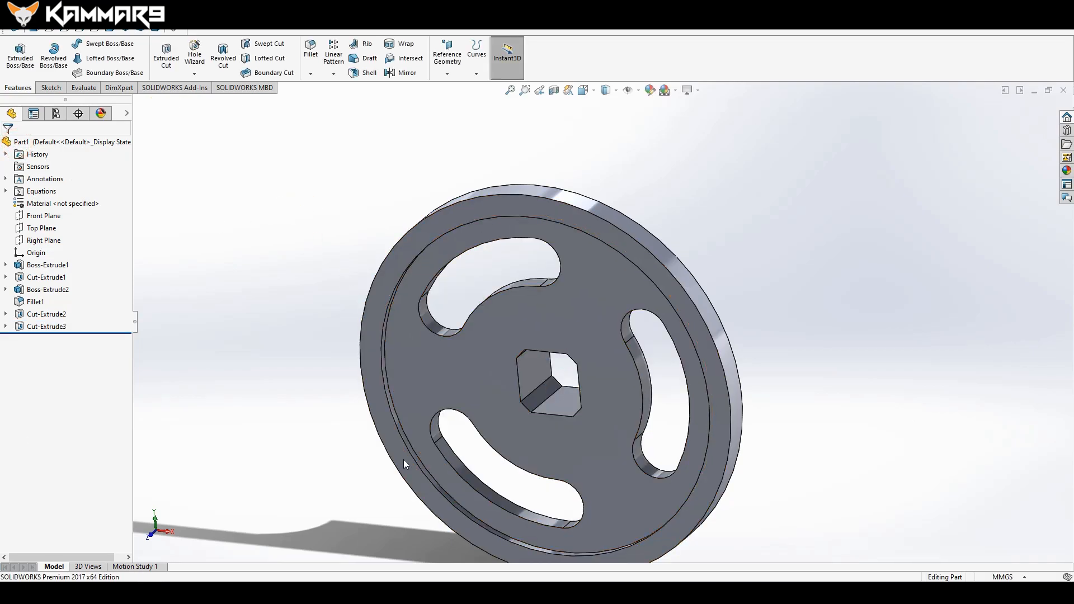
pyautogui.moveTo(418, 354); pyautogui.dragTo(440, 347, button='middle')
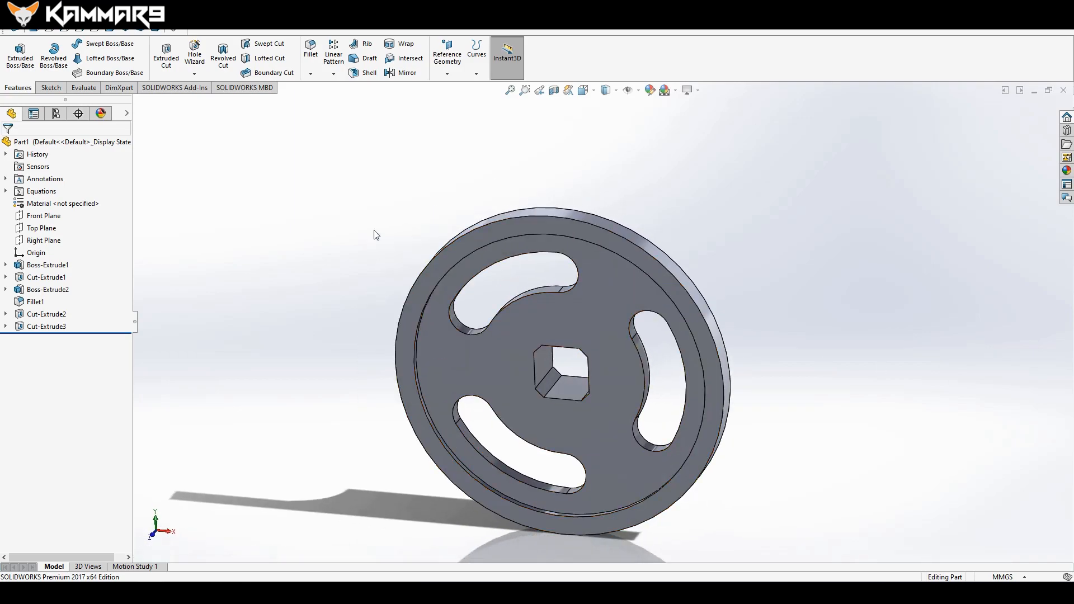
# Look up the keyboard shortcuts for the Circle and Smart Dimension commands, searching for "cir" and "smar", and close the customization settings without changes.
pyautogui.rightClick(364, 34)
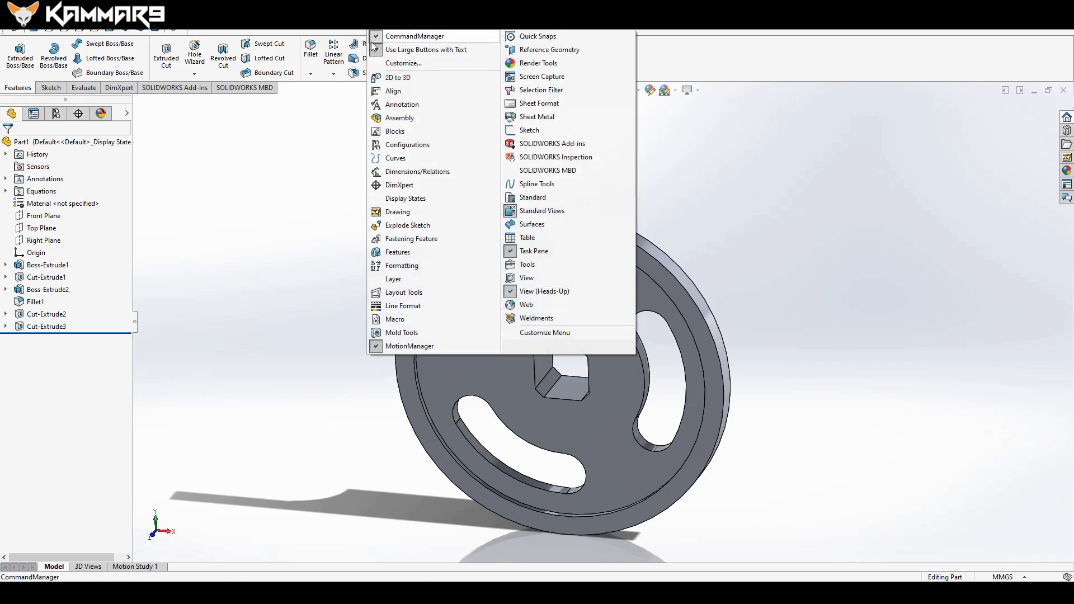
pyautogui.click(390, 64)
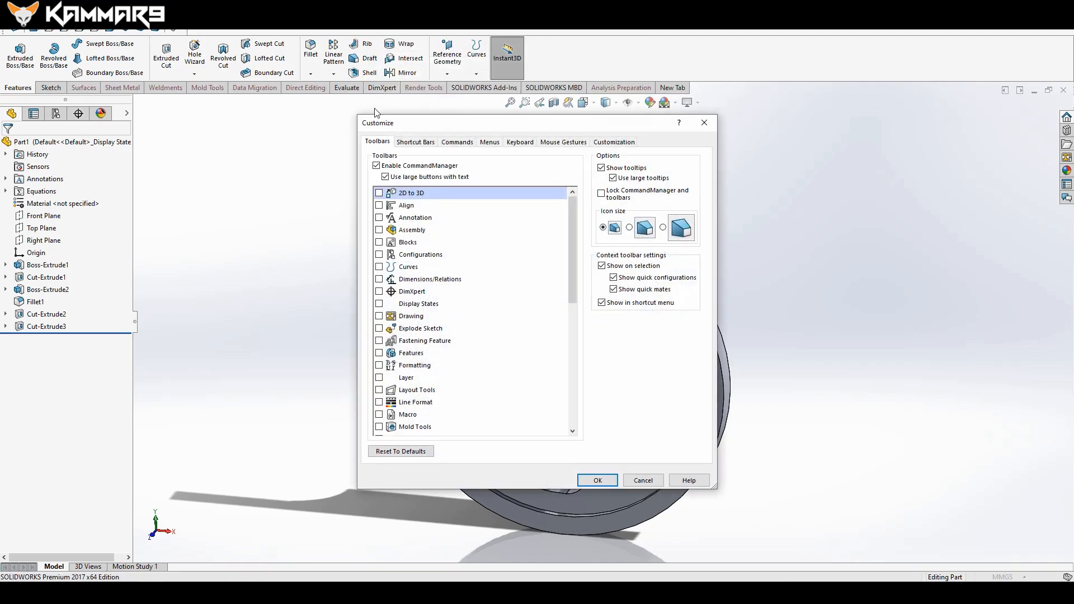
pyautogui.click(518, 143)
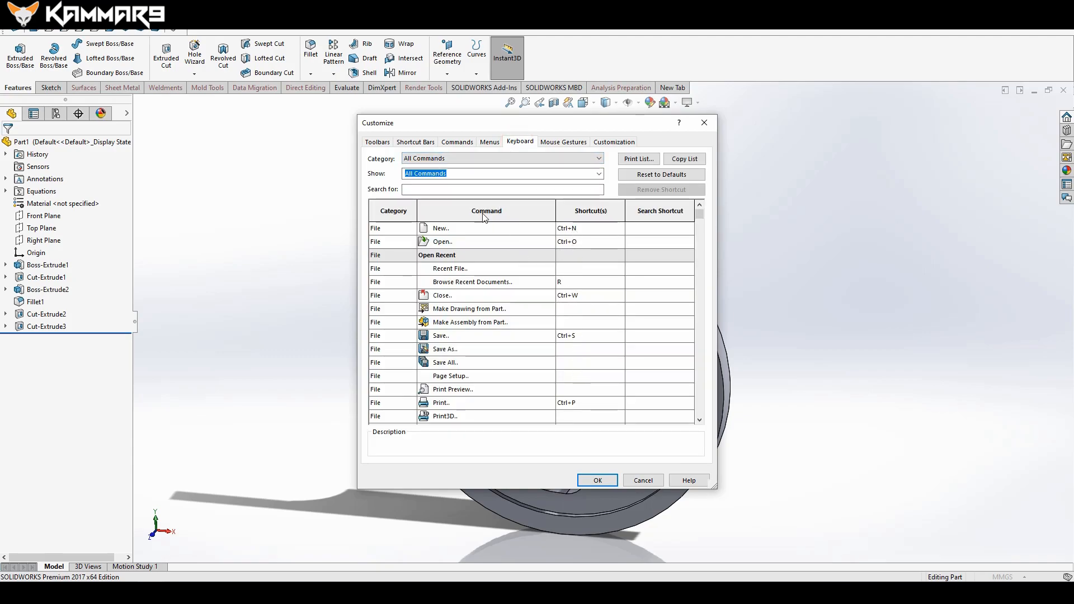
pyautogui.click(503, 190)
pyautogui.write('cir')
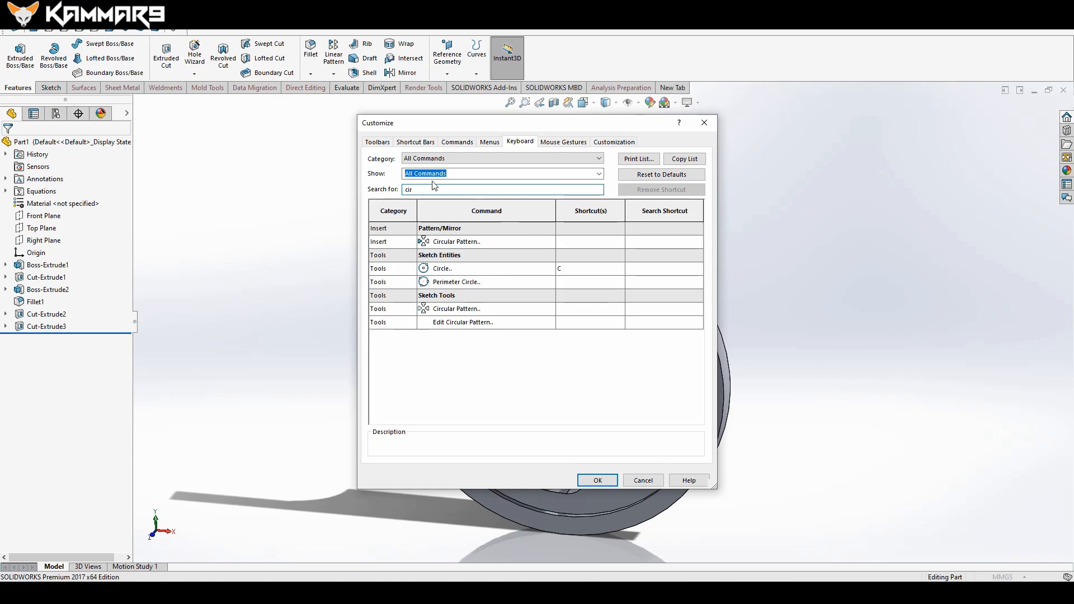
pyautogui.doubleClick(417, 189)
pyautogui.write('smar')
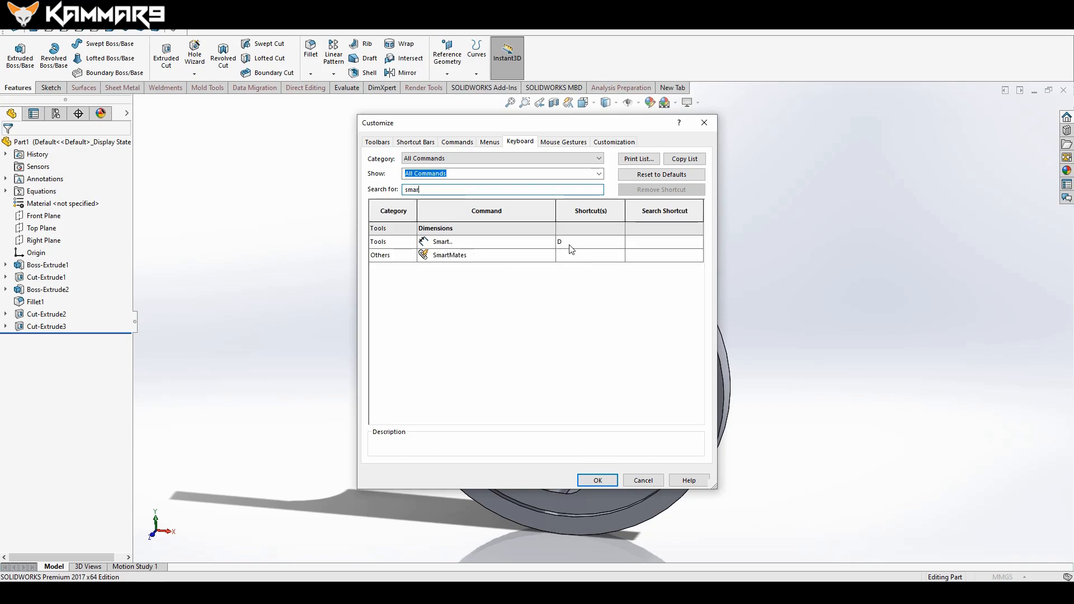
pyautogui.click(643, 480)
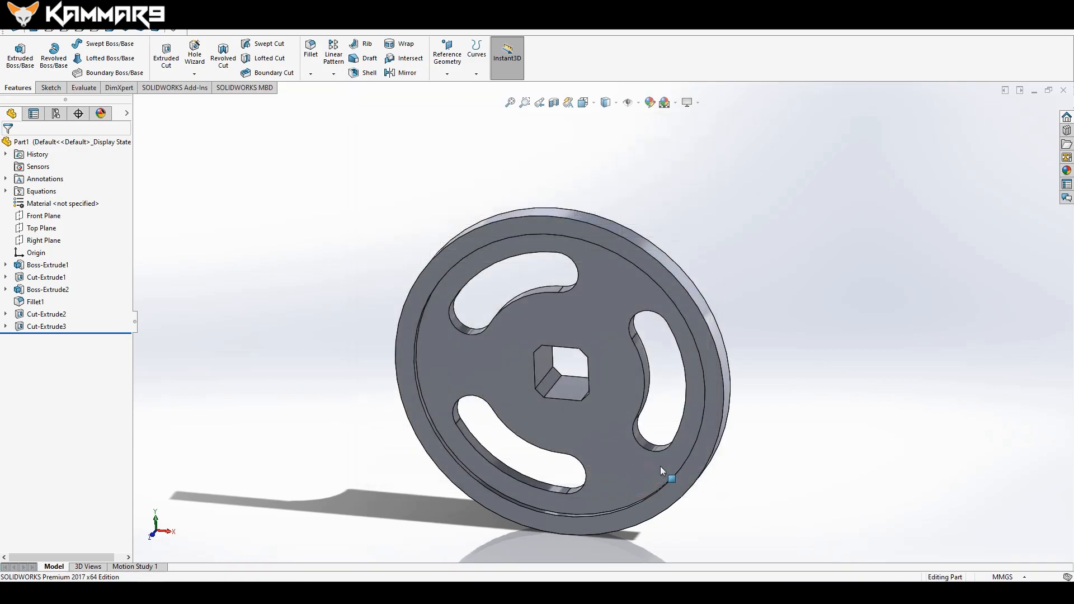
pyautogui.moveTo(501, 206); pyautogui.dragTo(506, 188, button='middle')
pyautogui.scroll(1, 586, 417)
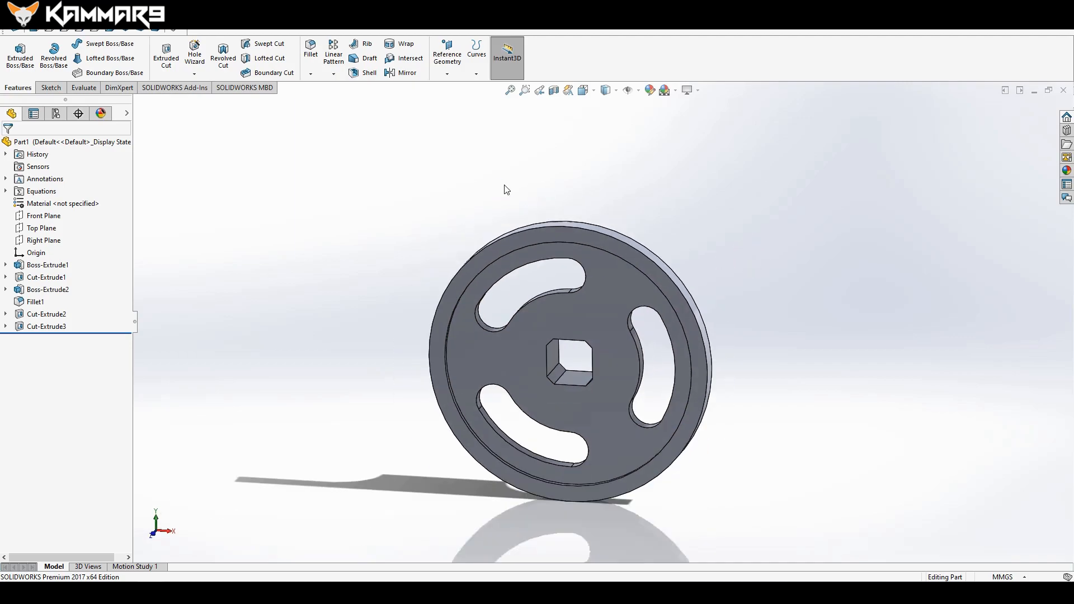
pyautogui.scroll(-3, 586, 417)
pyautogui.moveTo(536, 265)
pyautogui.mouseDown(button='middle')
pyautogui.moveTo(555, 266)
pyautogui.moveTo(546, 269)
pyautogui.mouseUp(button='middle')
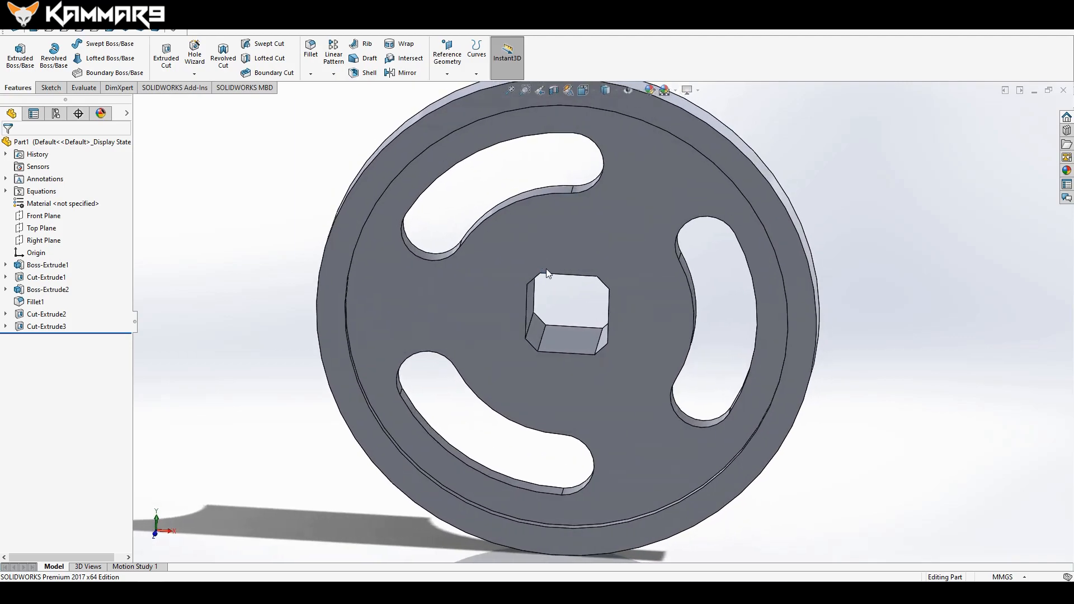
pyautogui.scroll(3, 569, 316)
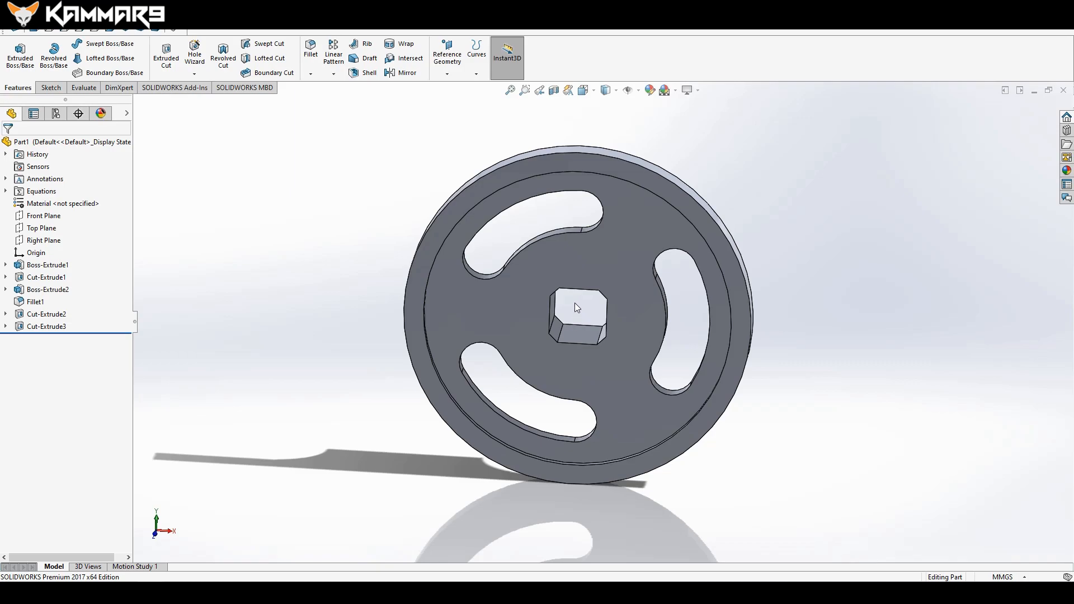
pyautogui.scroll(-2, 571, 237)
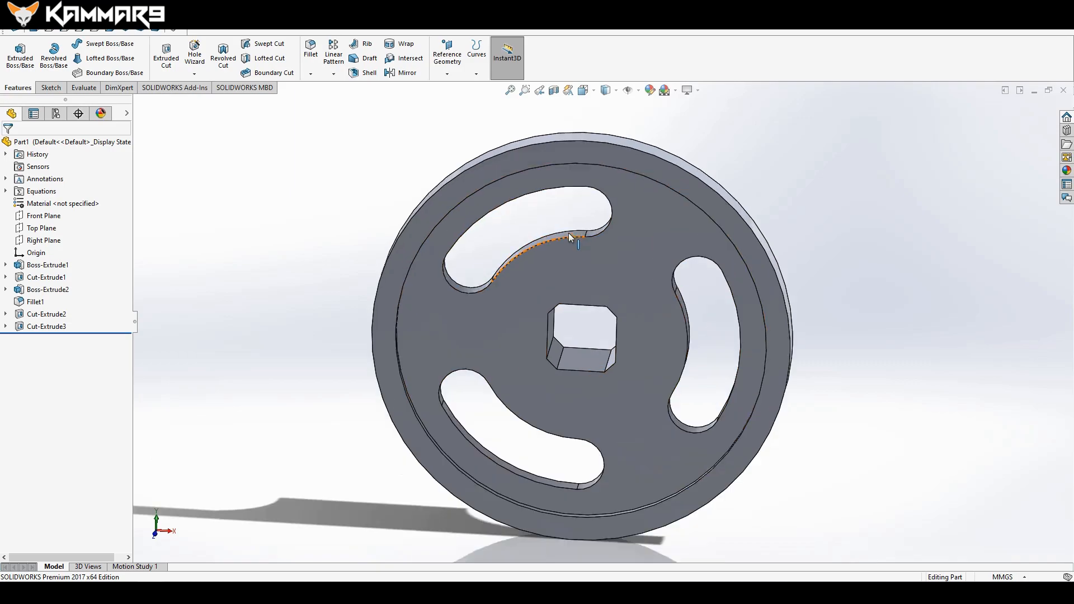
pyautogui.moveTo(599, 311); pyautogui.dragTo(578, 302, button='middle')
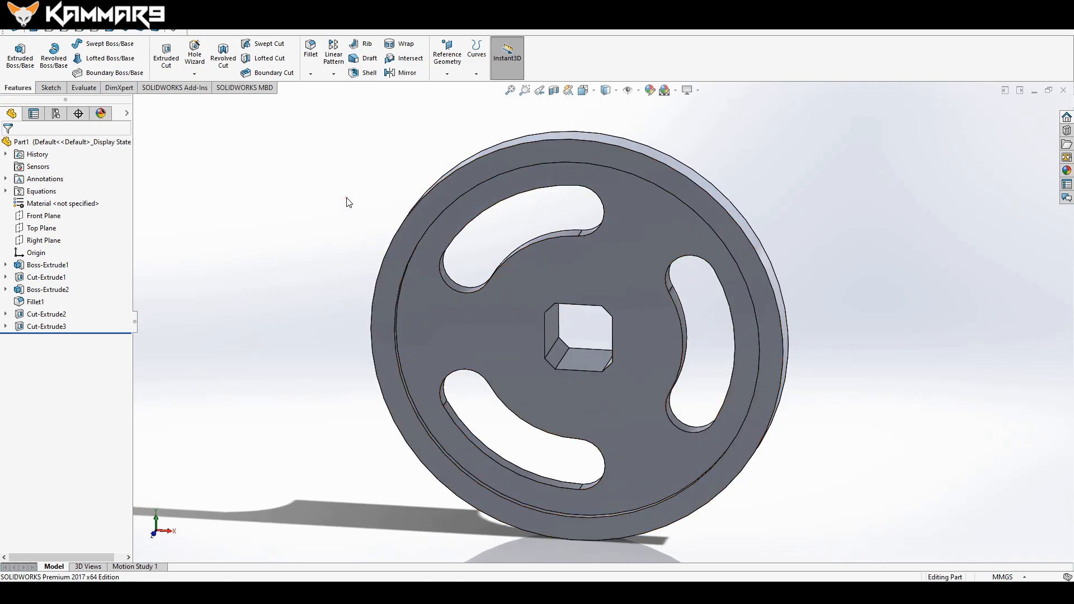
# Start a sketch on the raised rim face and draw a circle about 9.9 mm in diameter, centered about 36.9 mm directly above the origin.
pyautogui.click(571, 156)
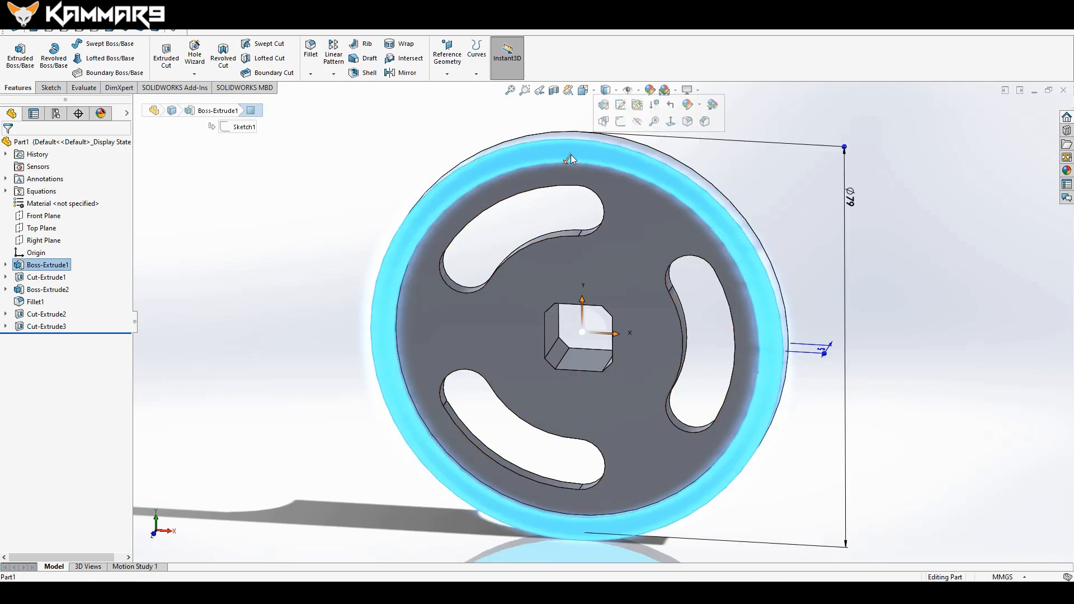
pyautogui.moveTo(640, 126)
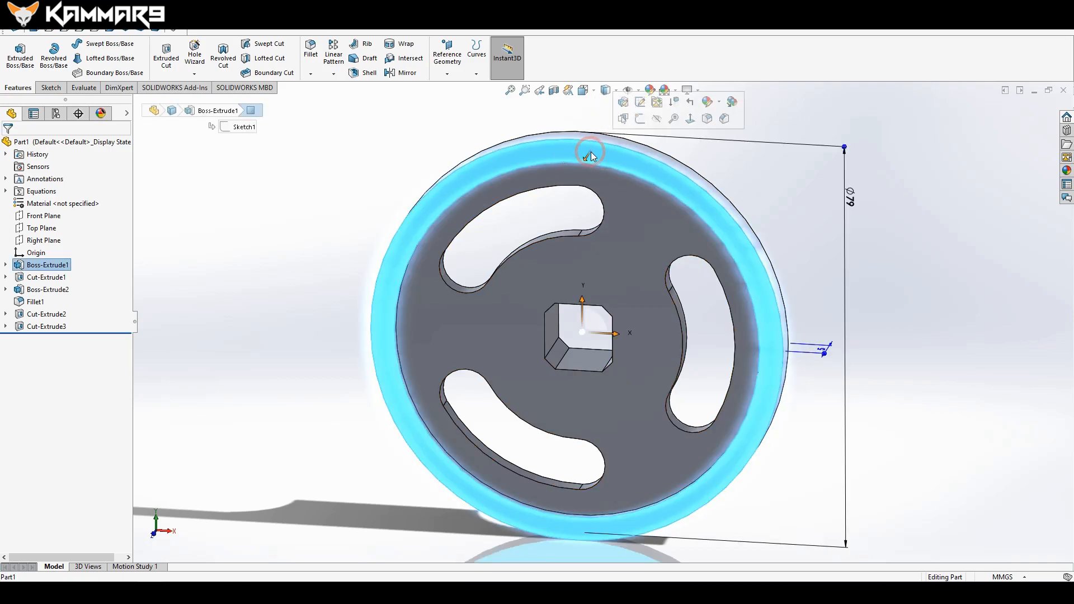
pyautogui.click(640, 119)
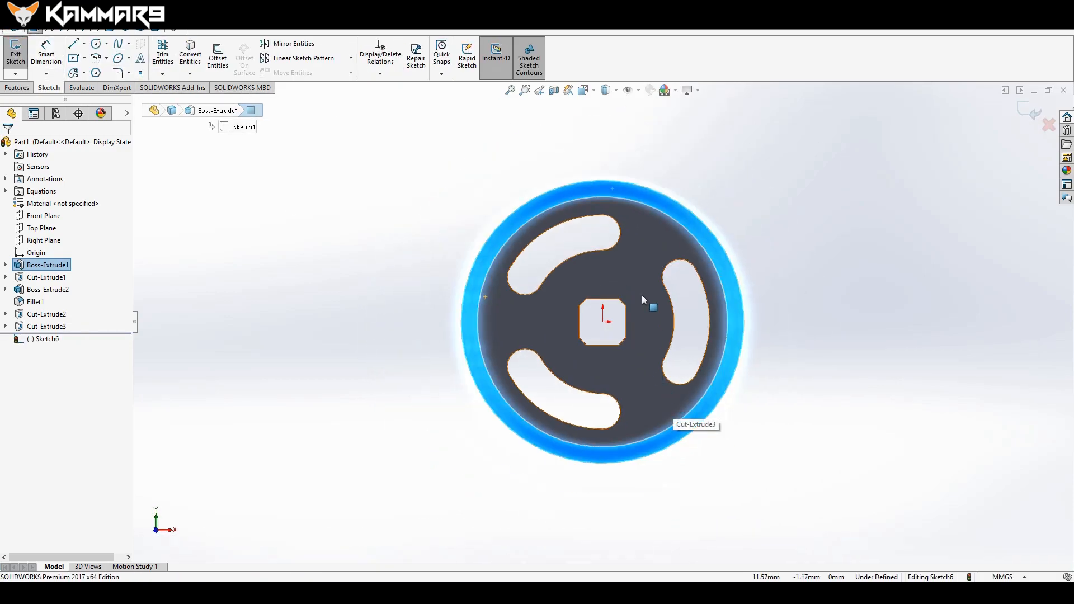
pyautogui.scroll(-4, 593, 193)
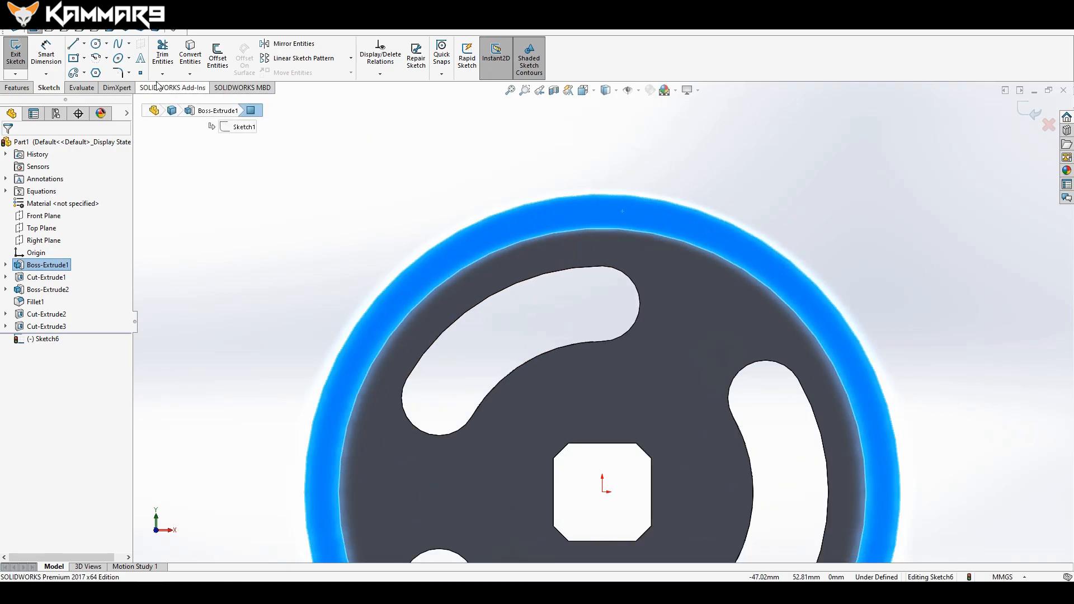
pyautogui.click(98, 48)
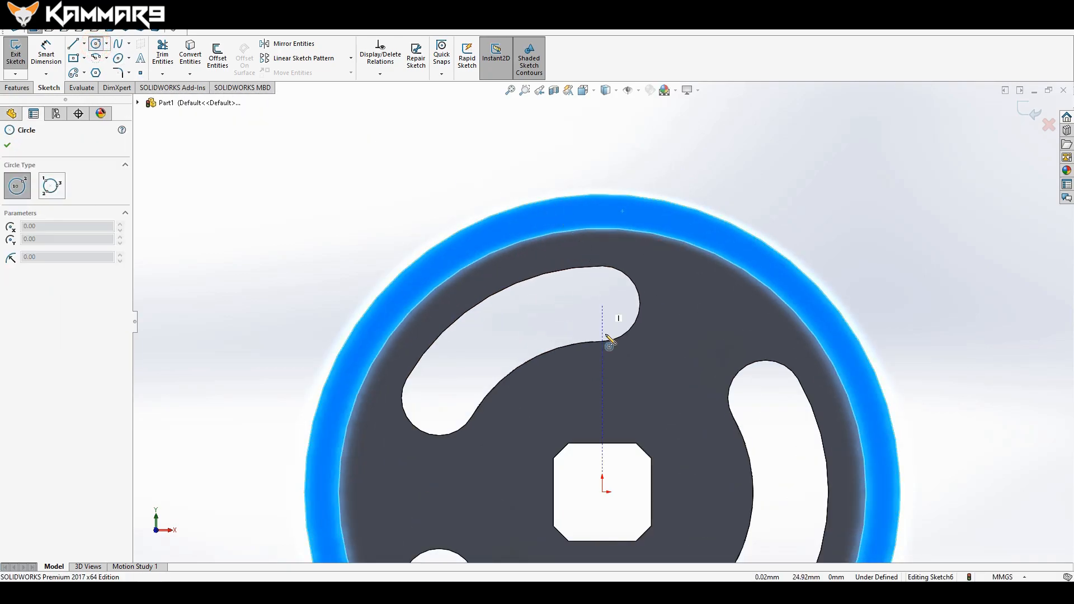
pyautogui.click(601, 214)
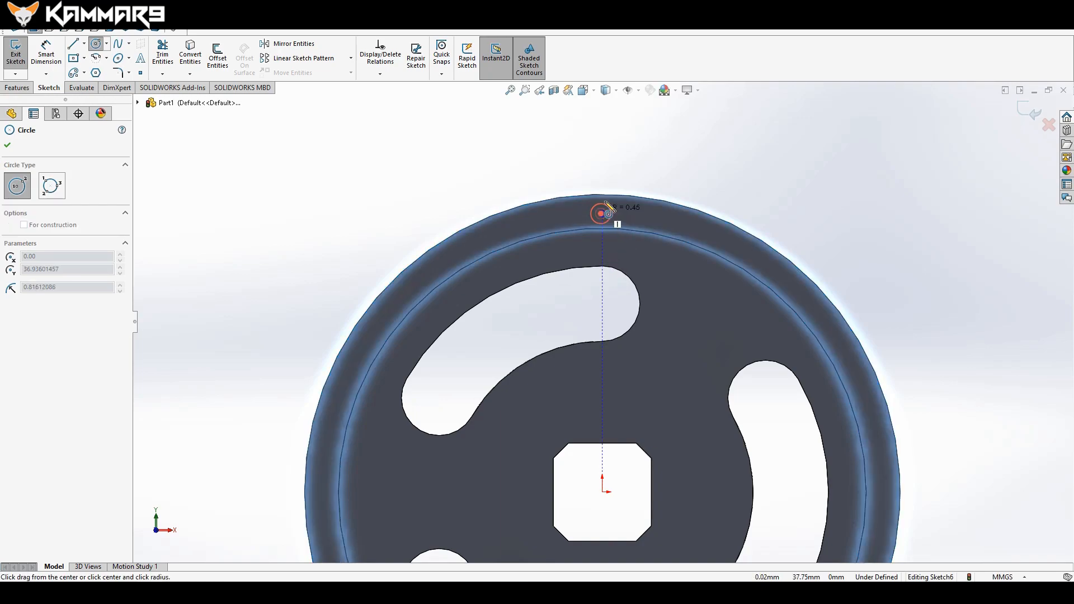
pyautogui.click(616, 184)
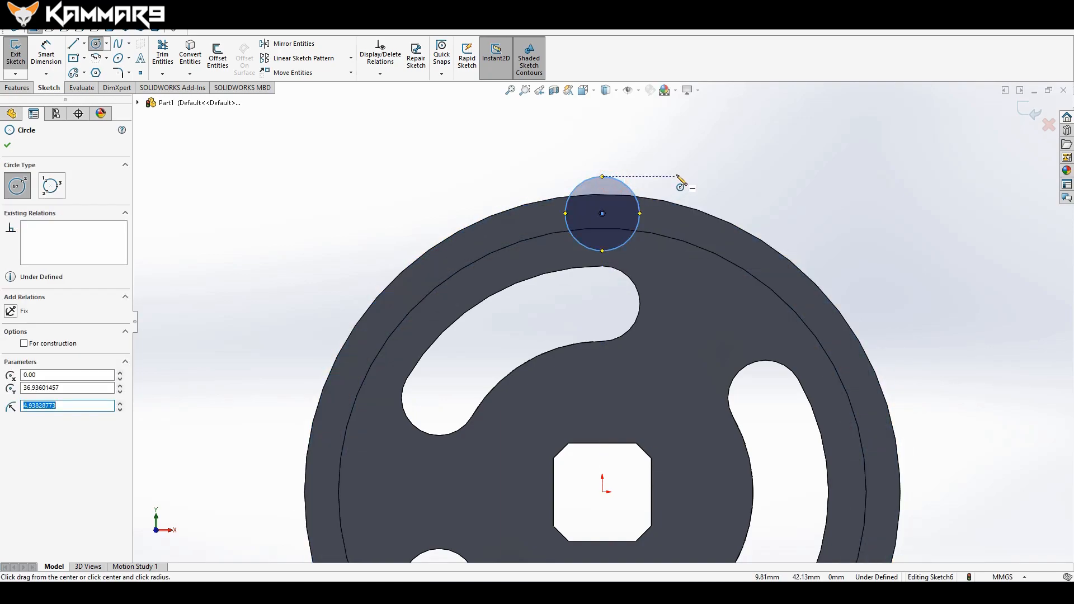
pyautogui.press('Escape')
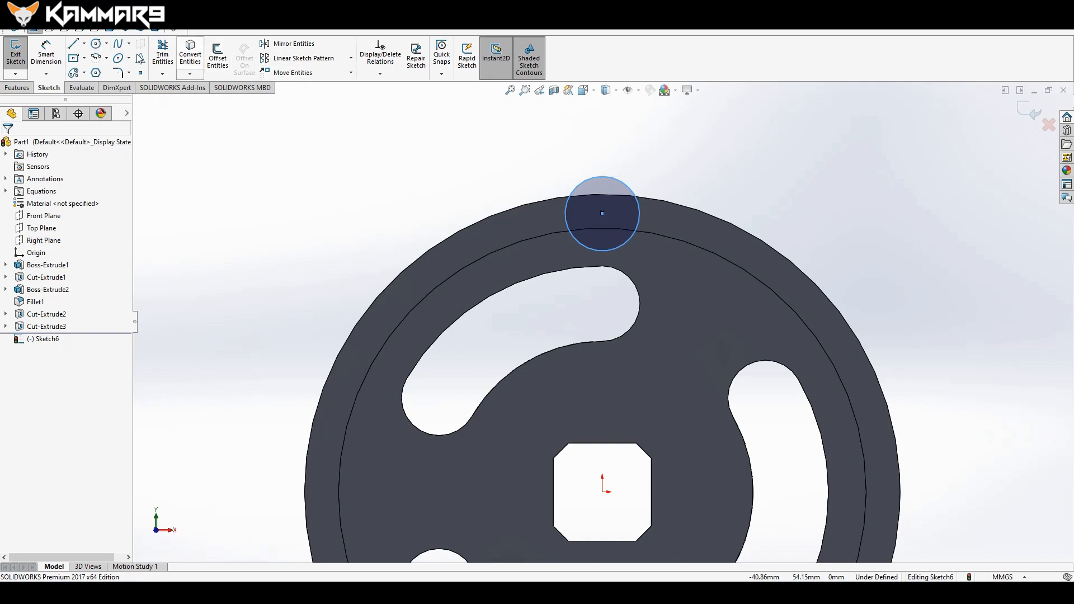
# Draw a vertical line from the origin to the circle's center and a slanted line from the origin to the rim, about 17° from vertical.
pyautogui.scroll(2, 574, 114)
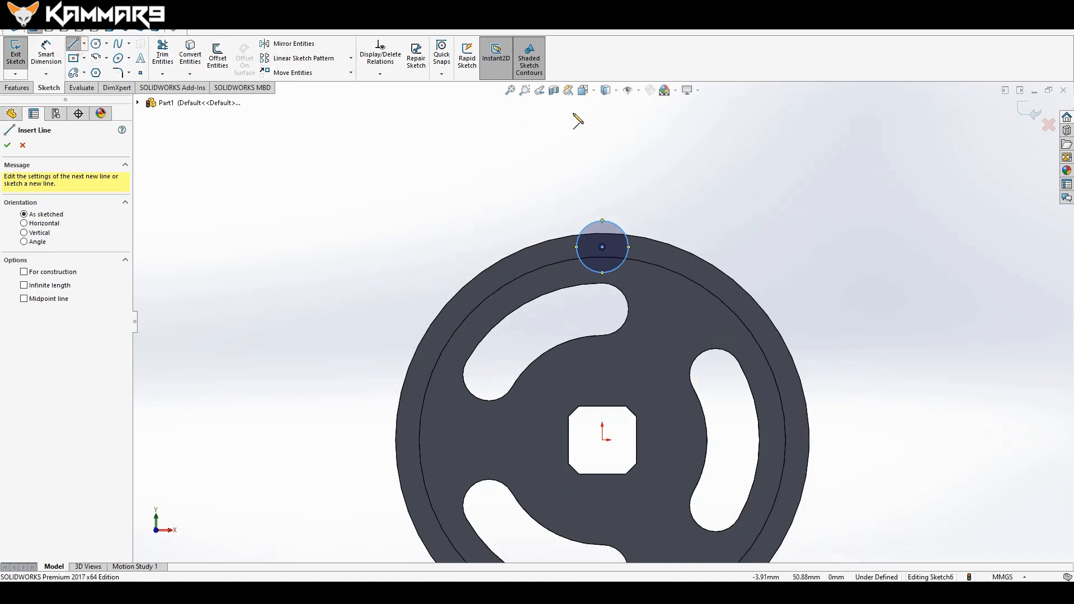
pyautogui.click(602, 440)
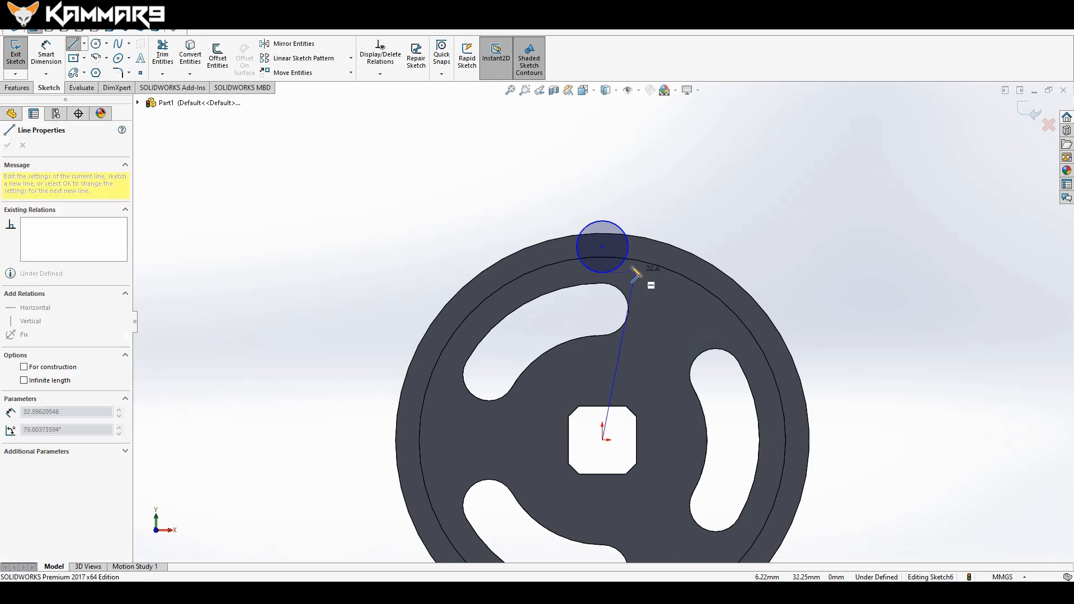
pyautogui.click(602, 247)
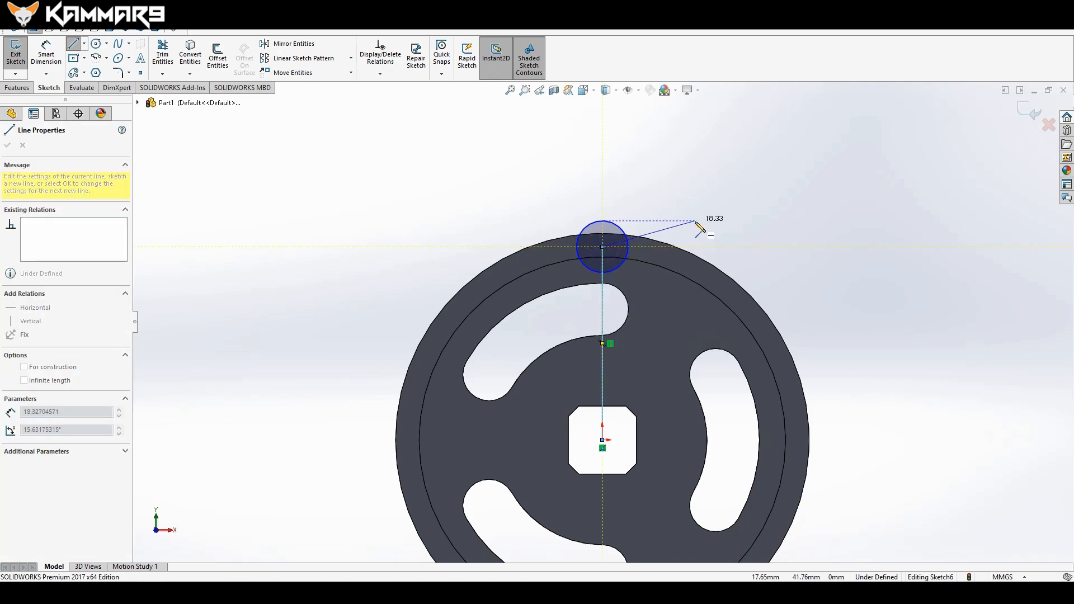
pyautogui.press('Escape')
pyautogui.press('l')
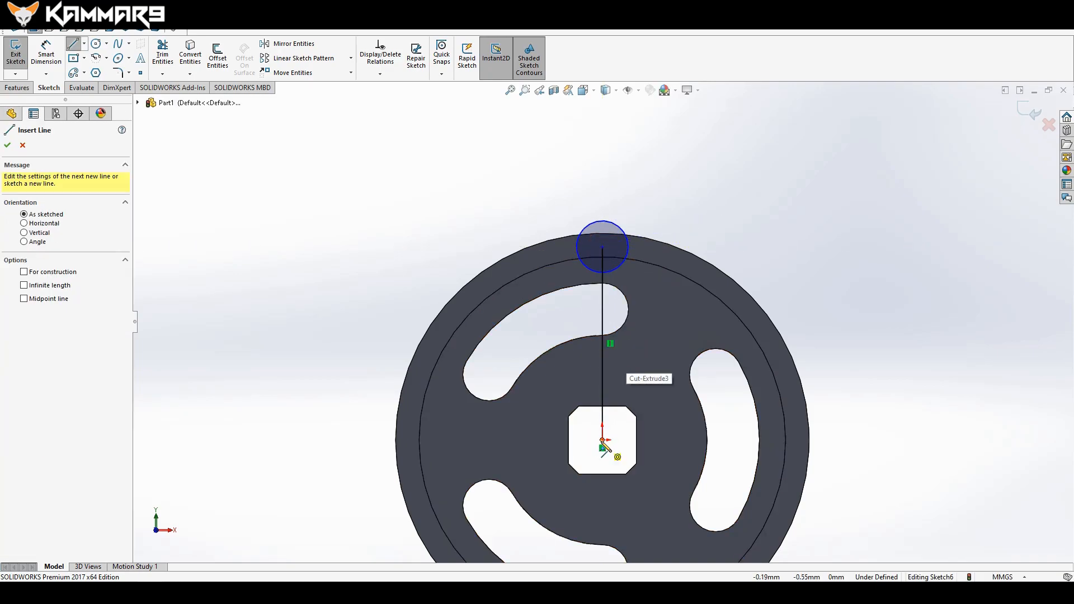
pyautogui.click(602, 441)
pyautogui.scroll(-3, 652, 255)
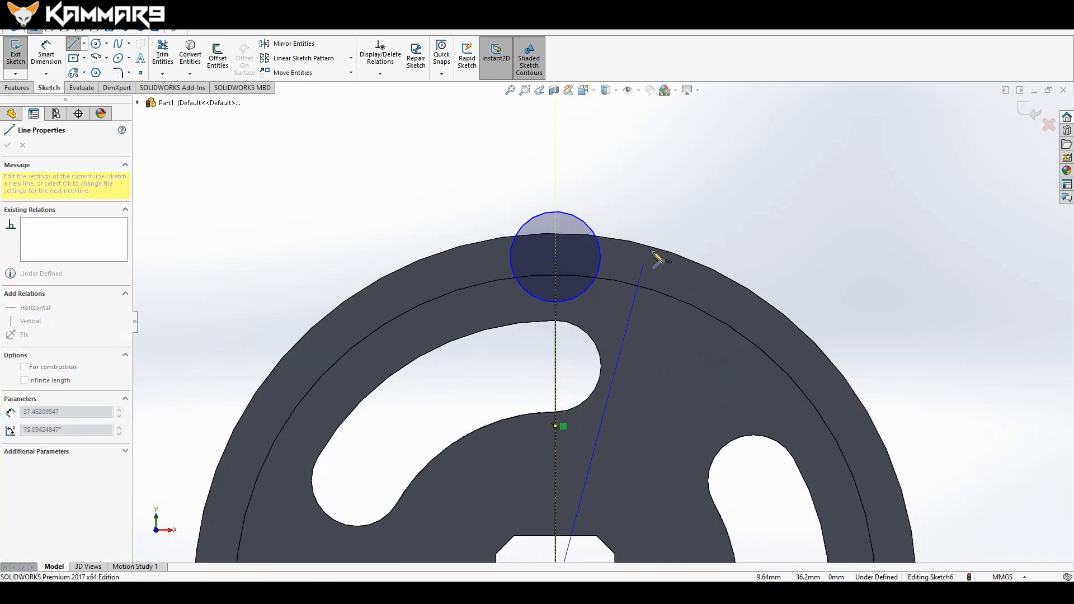
pyautogui.click(656, 273)
pyautogui.press('Escape')
# Convert the vertical line and the slanted line to construction geometry.
pyautogui.scroll(2, 704, 213)
pyautogui.scroll(-2, 534, 445)
pyautogui.click(538, 335)
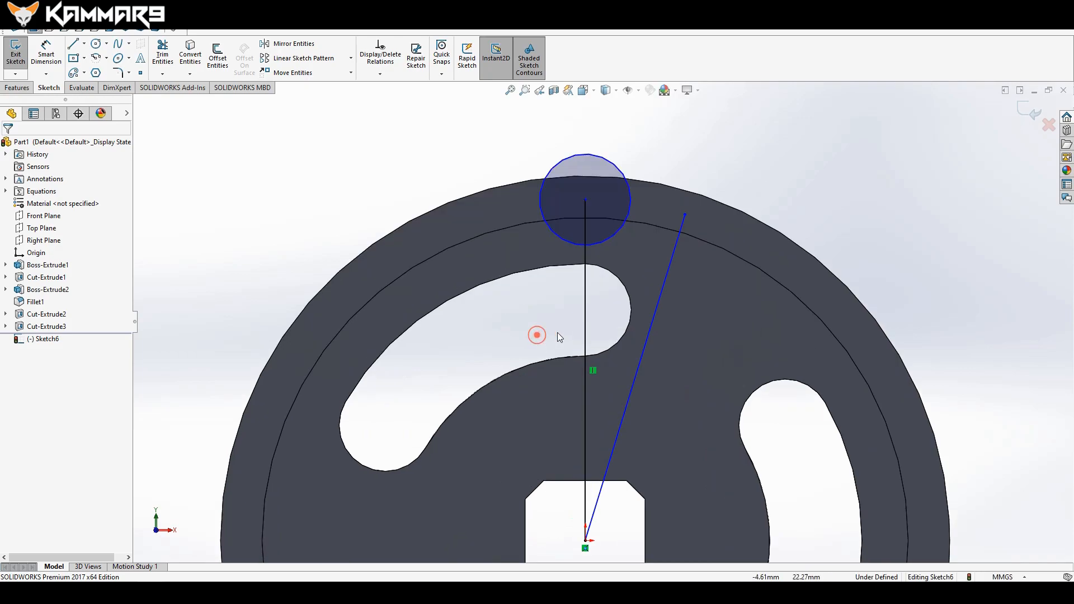
pyautogui.click(585, 331)
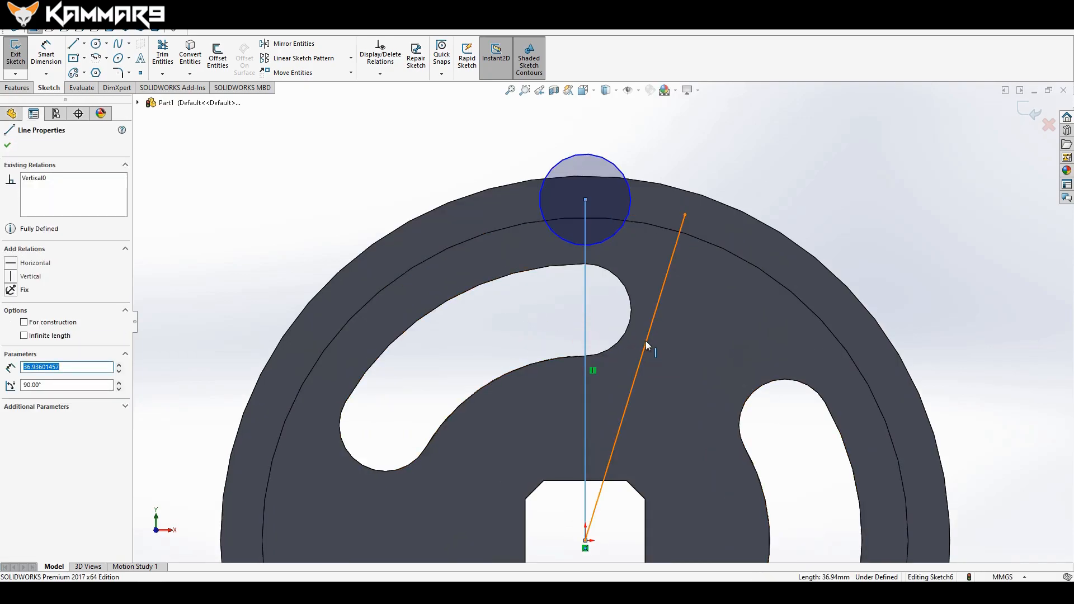
pyautogui.keyDown('ctrl'); pyautogui.click(646, 342); pyautogui.keyUp('ctrl')
pyautogui.click(696, 308)
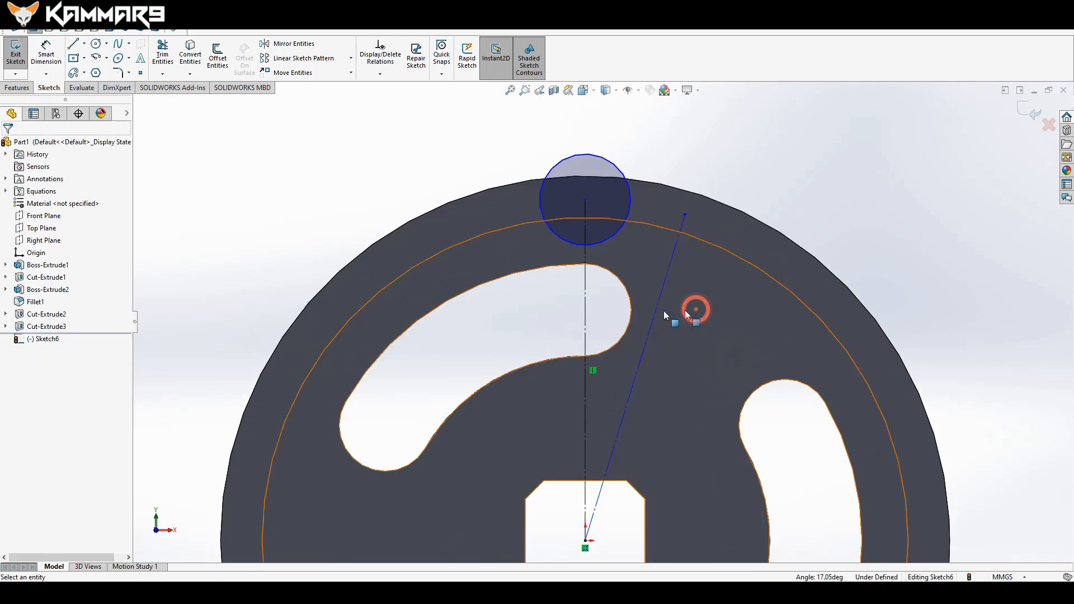
# Dimension the vertical construction line from the origin to the circle's center and set its length to 38 mm.
pyautogui.moveTo(564, 309); pyautogui.dragTo(566, 315, button='right')
pyautogui.click(585, 327)
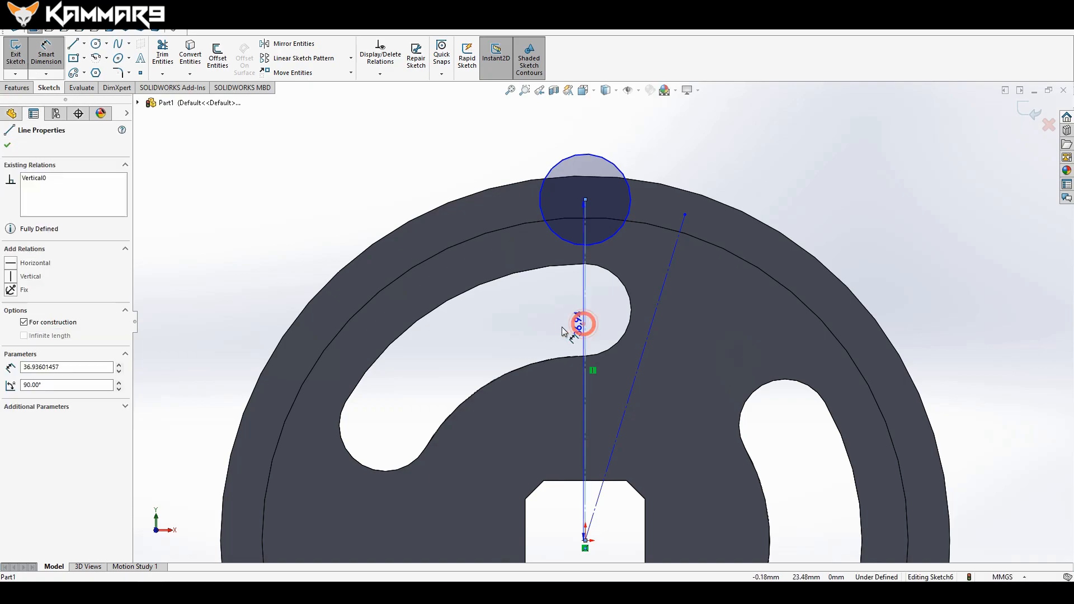
pyautogui.click(498, 339)
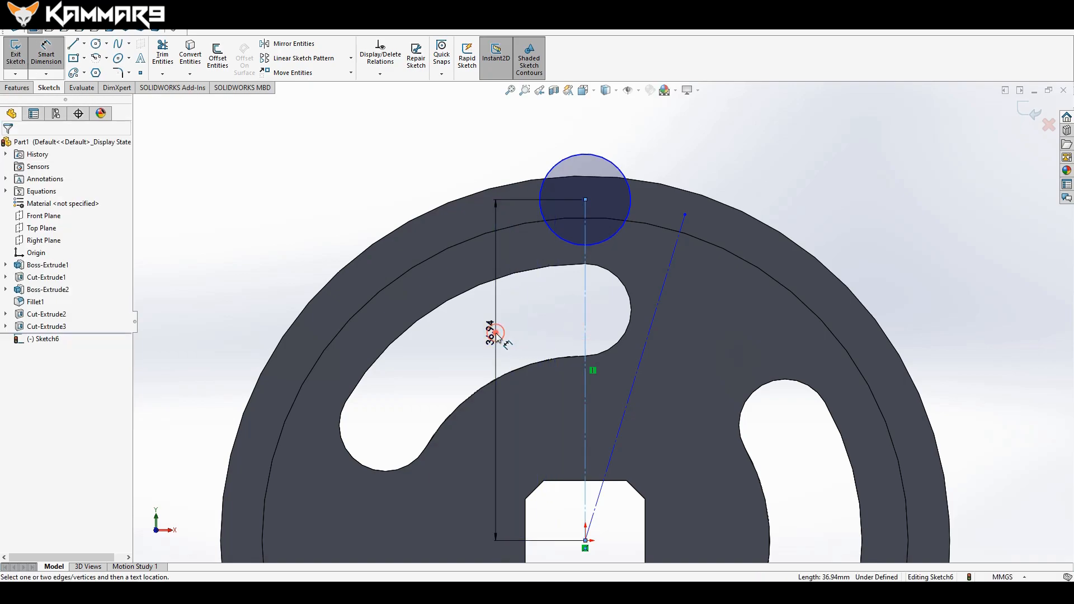
pyautogui.write('3')
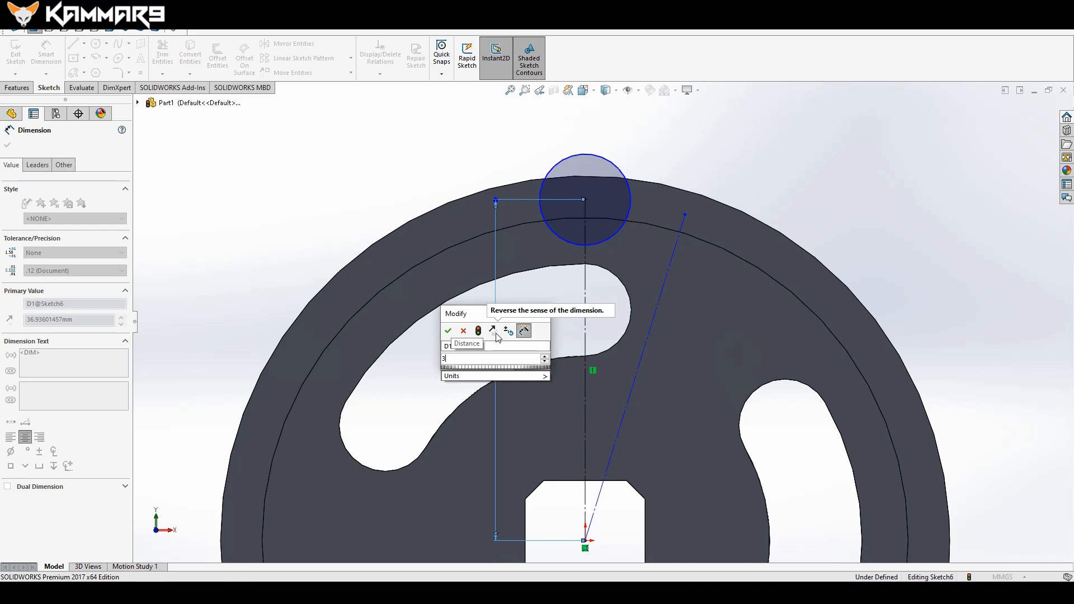
pyautogui.write('8')
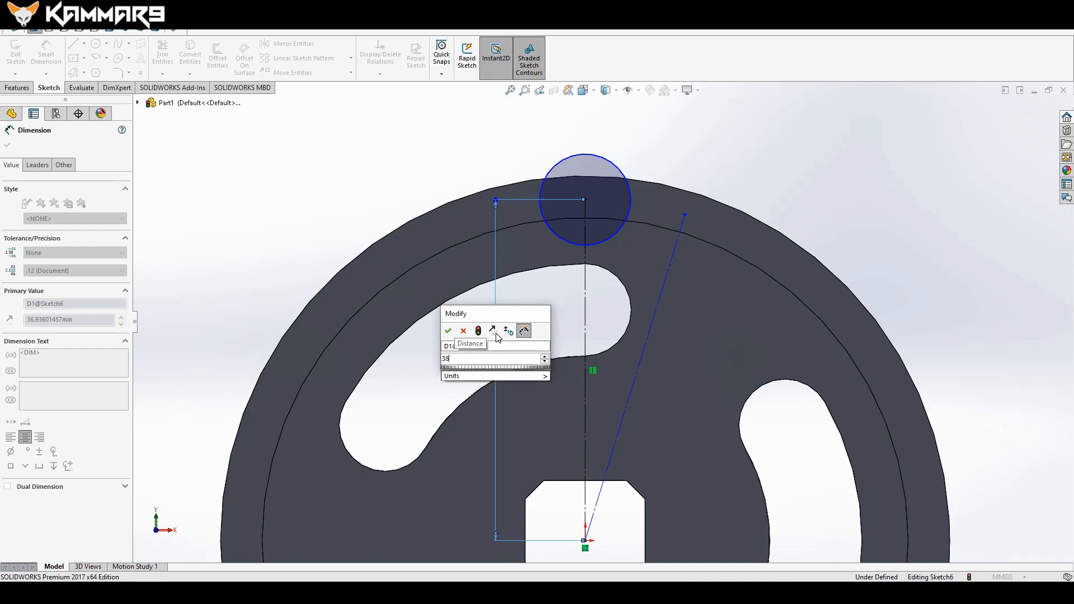
pyautogui.press('Return')
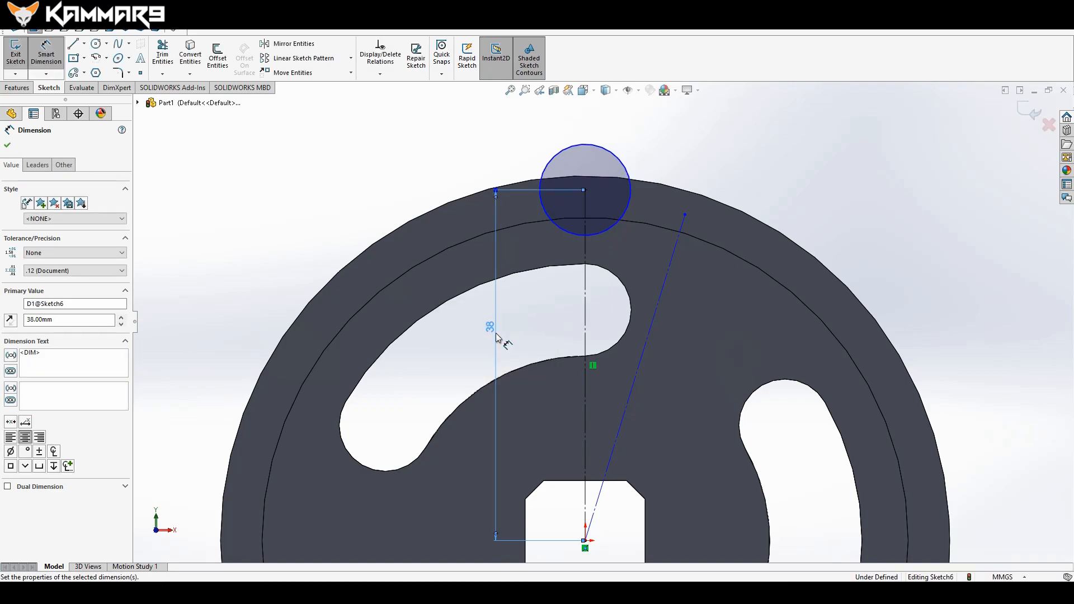
# Dimension the circle at the top of the vertical line and set its diameter to 4.50 mm.
pyautogui.click(623, 163)
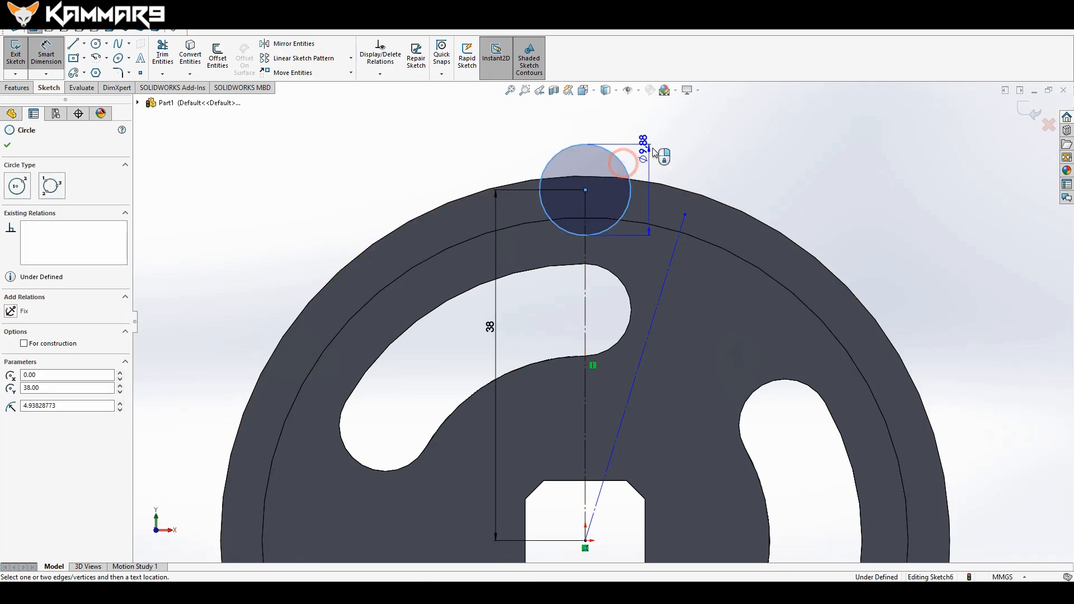
pyautogui.click(664, 141)
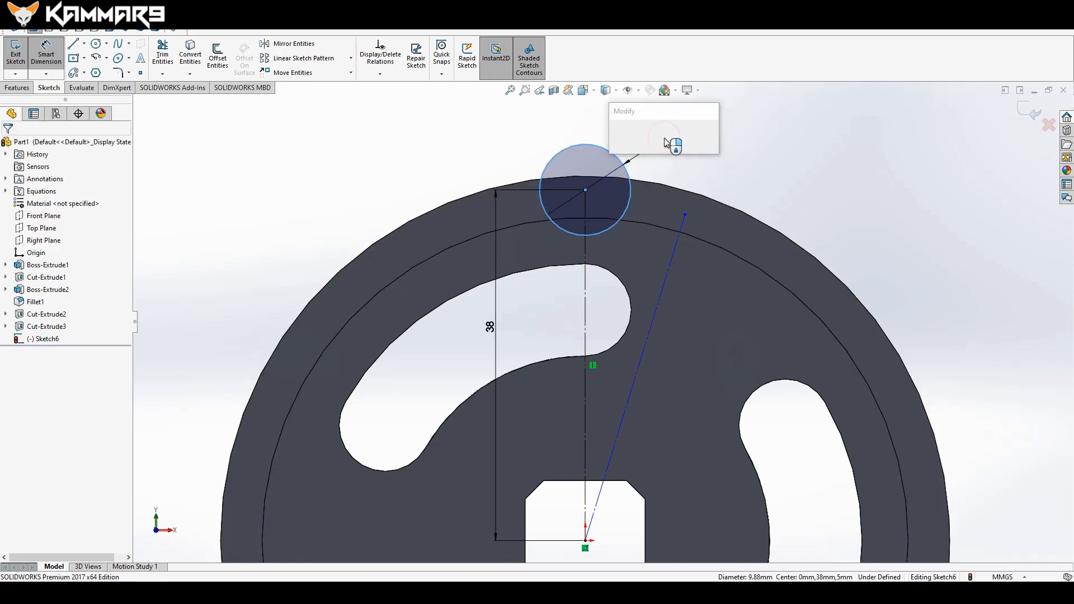
pyautogui.press('Return')
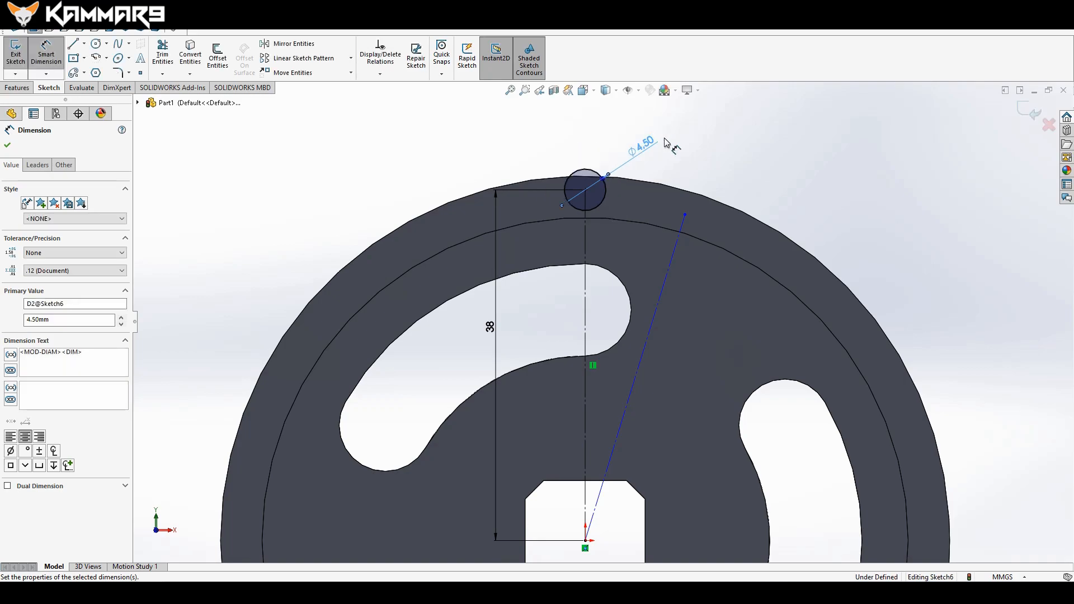
# Dimension the angle between the vertical and slanted construction lines and set it to 9°.
pyautogui.click(586, 287)
pyautogui.click(648, 330)
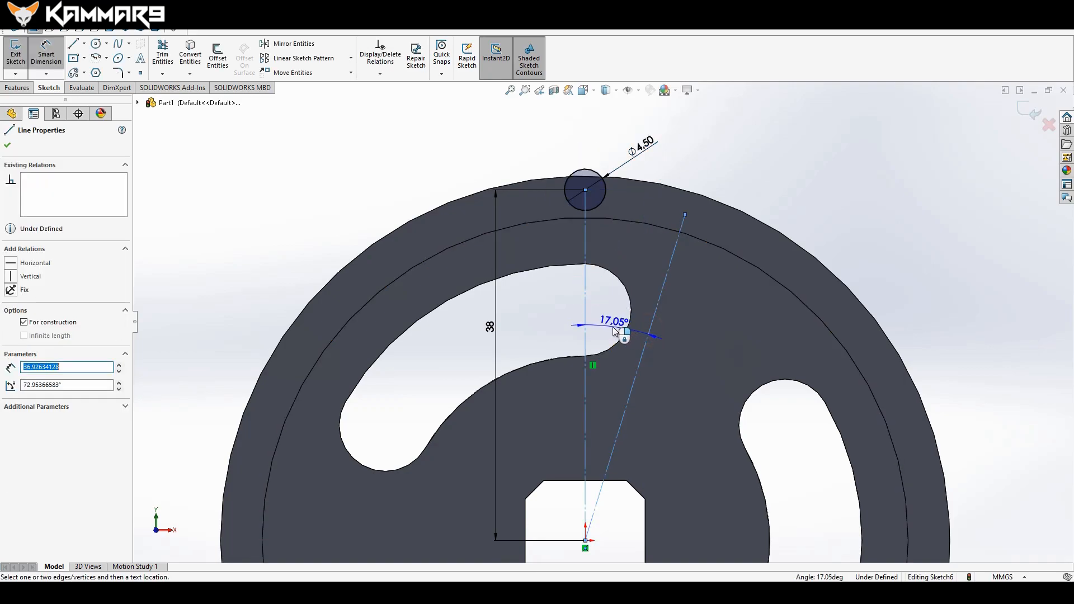
pyautogui.click(613, 329)
pyautogui.write('9')
pyautogui.press('Return')
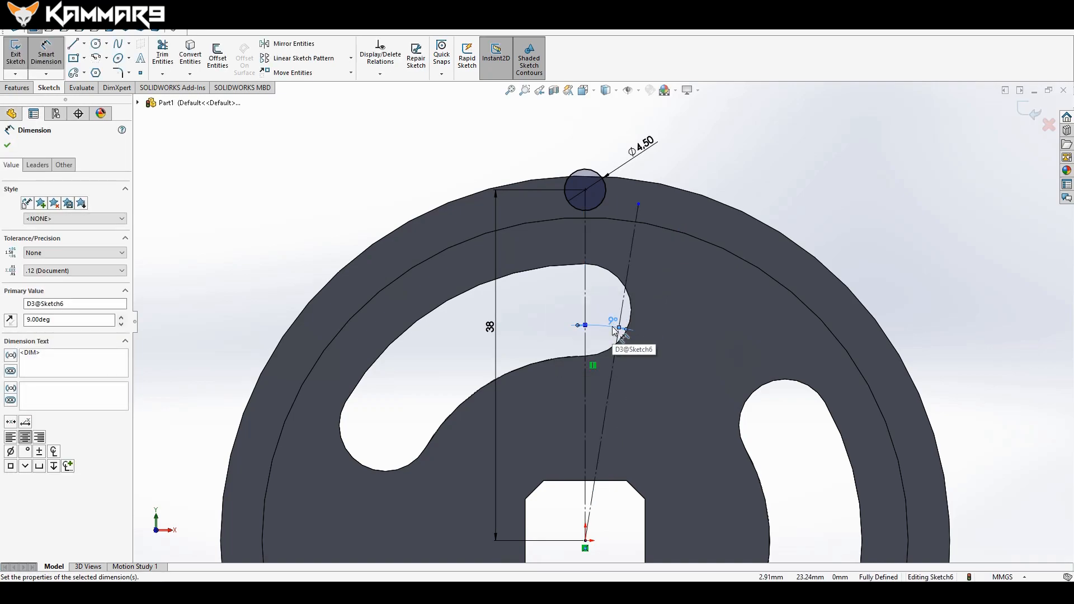
# Add an Equal relation between the vertical and slanted construction lines.
pyautogui.press('Escape')
pyautogui.click(586, 293)
pyautogui.keyDown('ctrl'); pyautogui.click(623, 301); pyautogui.keyUp('ctrl')
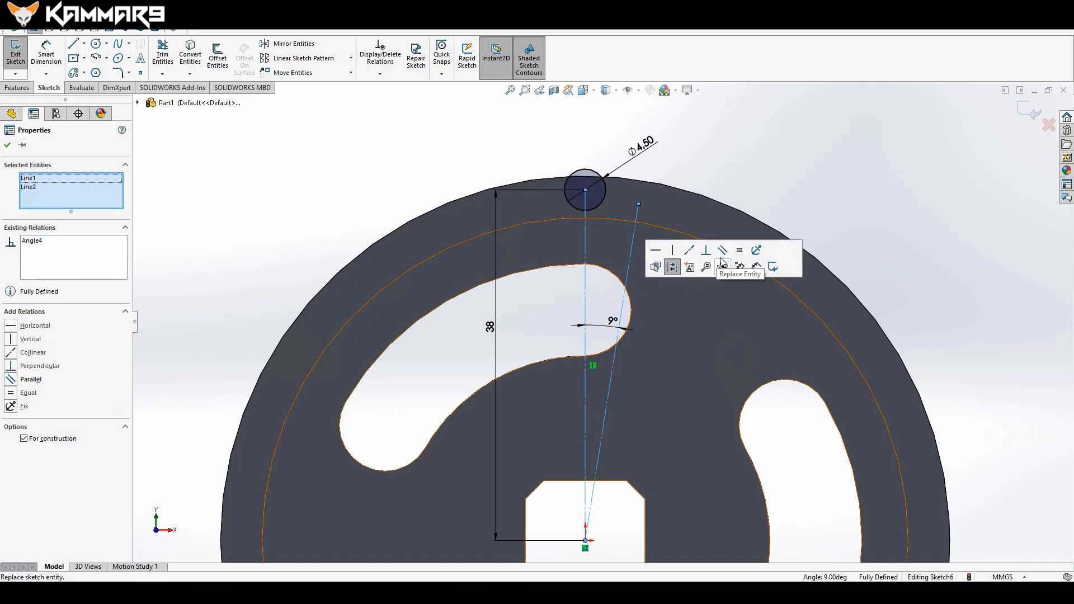
pyautogui.click(737, 245)
pyautogui.click(745, 162)
# Draw a line about 6 mm long from the slanted line's upper end to the circle's center and make it construction geometry.
pyautogui.scroll(-5, 615, 194)
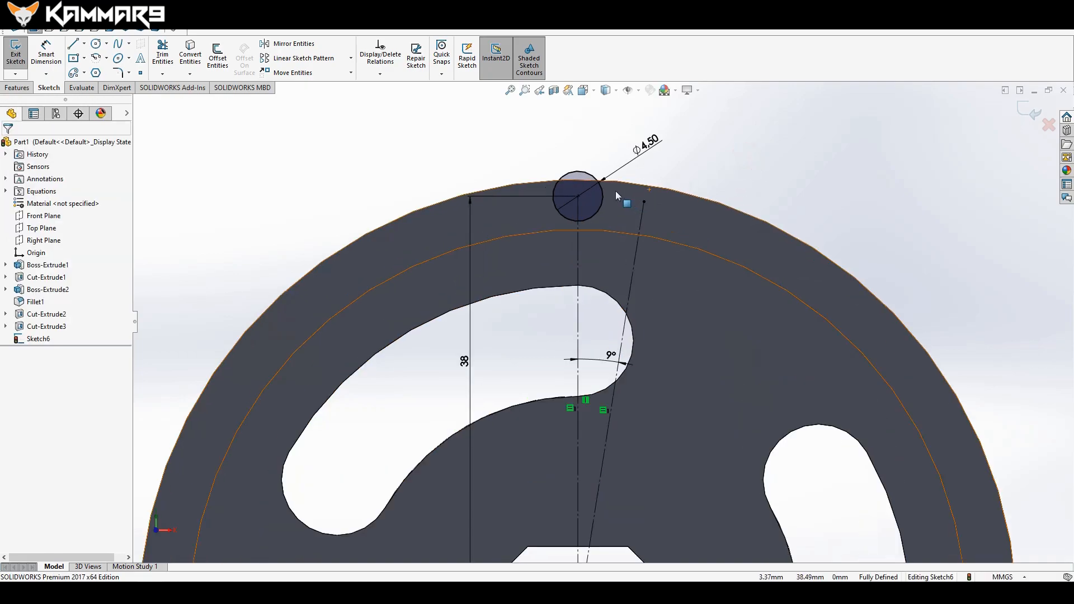
pyautogui.press('l')
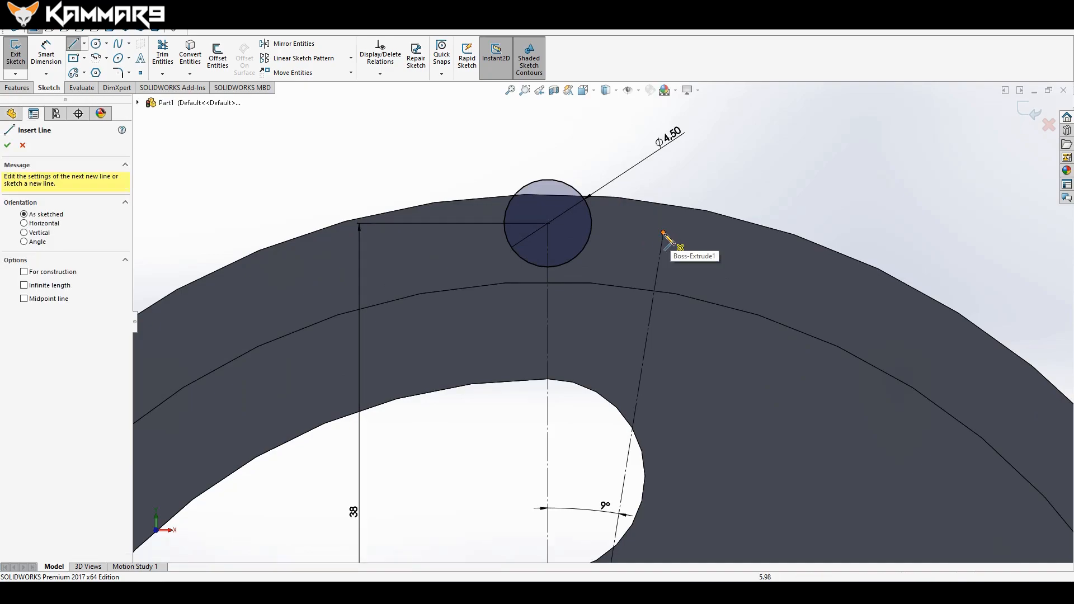
pyautogui.click(663, 232)
pyautogui.click(548, 224)
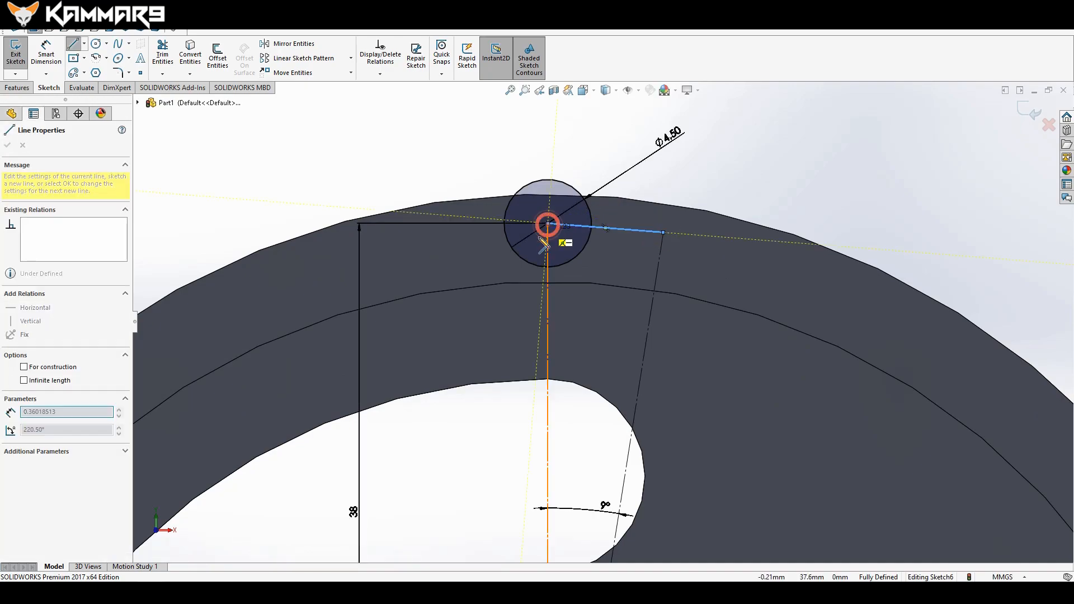
pyautogui.press('Escape')
pyautogui.click(625, 229)
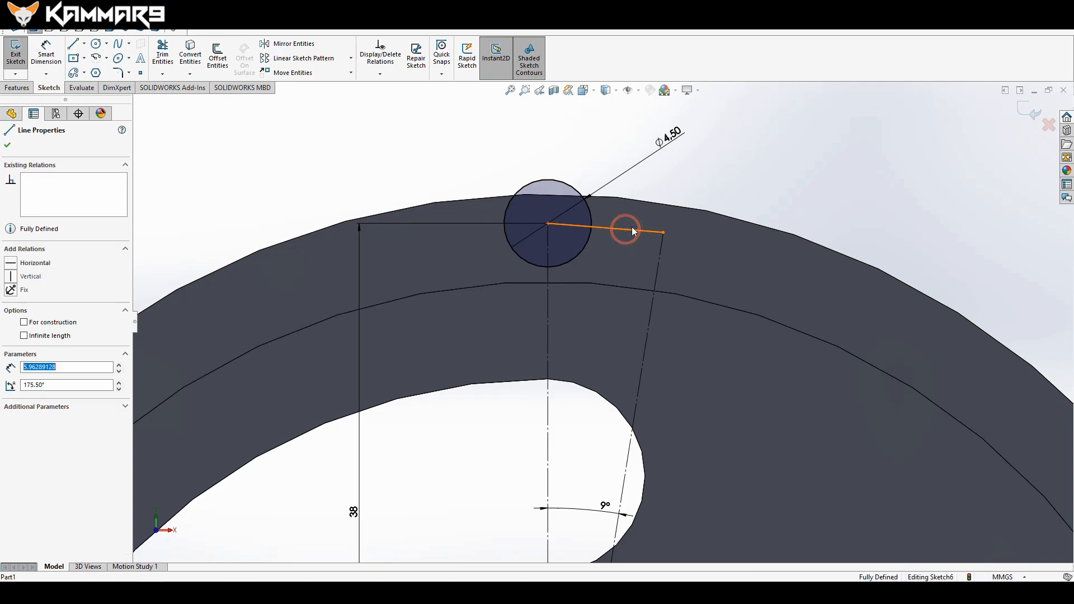
pyautogui.click(677, 204)
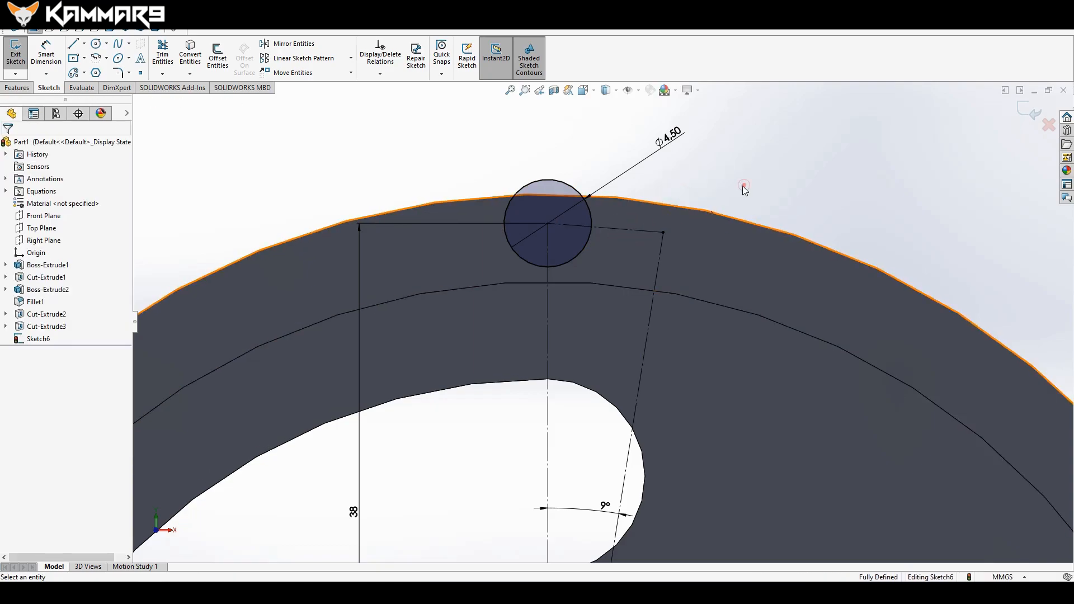
pyautogui.click(642, 230)
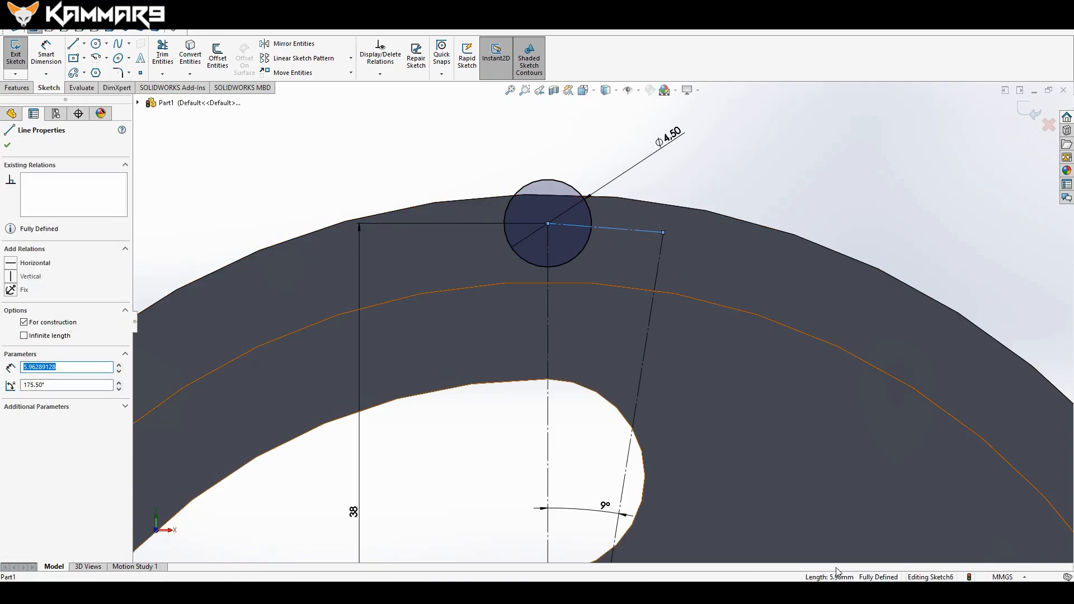
pyautogui.click(781, 163)
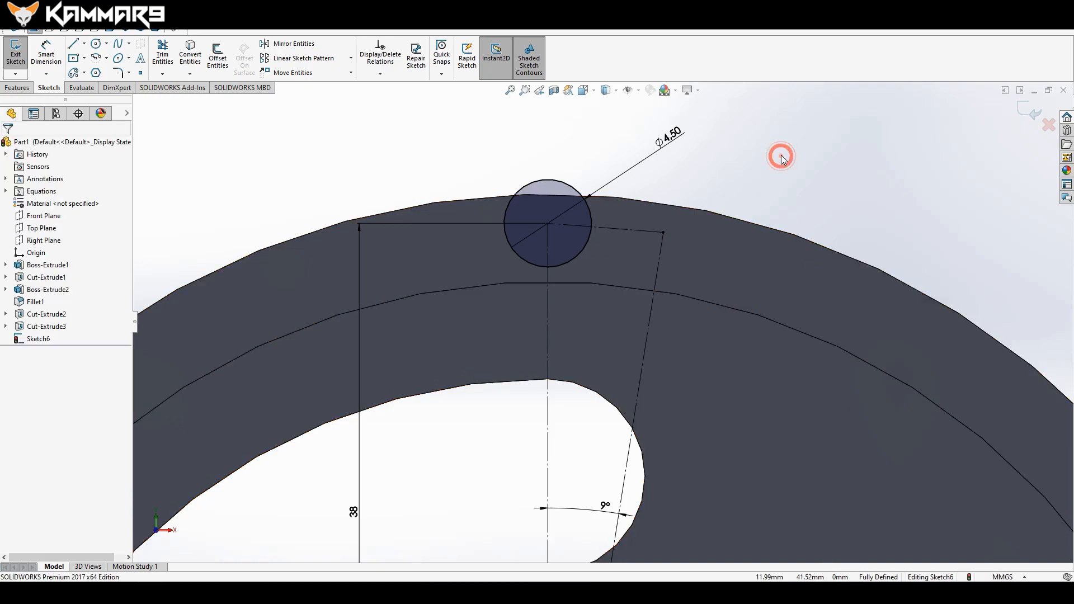
# Draw a construction circle about 5.8 mm in diameter at the slanted line's upper end and make it equal to the 4.50 mm circle.
pyautogui.press('z')
pyautogui.scroll(-2, 597, 305)
pyautogui.moveTo(596, 304); pyautogui.dragTo(616, 294, button='right')
pyautogui.moveTo(656, 257)
pyautogui.mouseDown()
pyautogui.moveTo(704, 215)
pyautogui.moveTo(688, 224)
pyautogui.mouseUp()
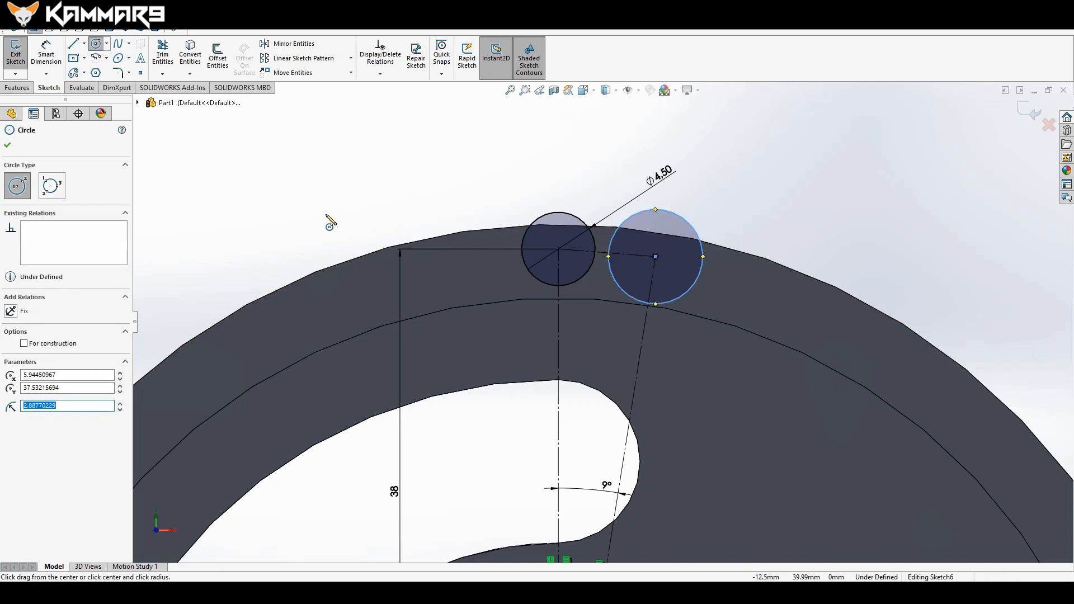
pyautogui.click(24, 344)
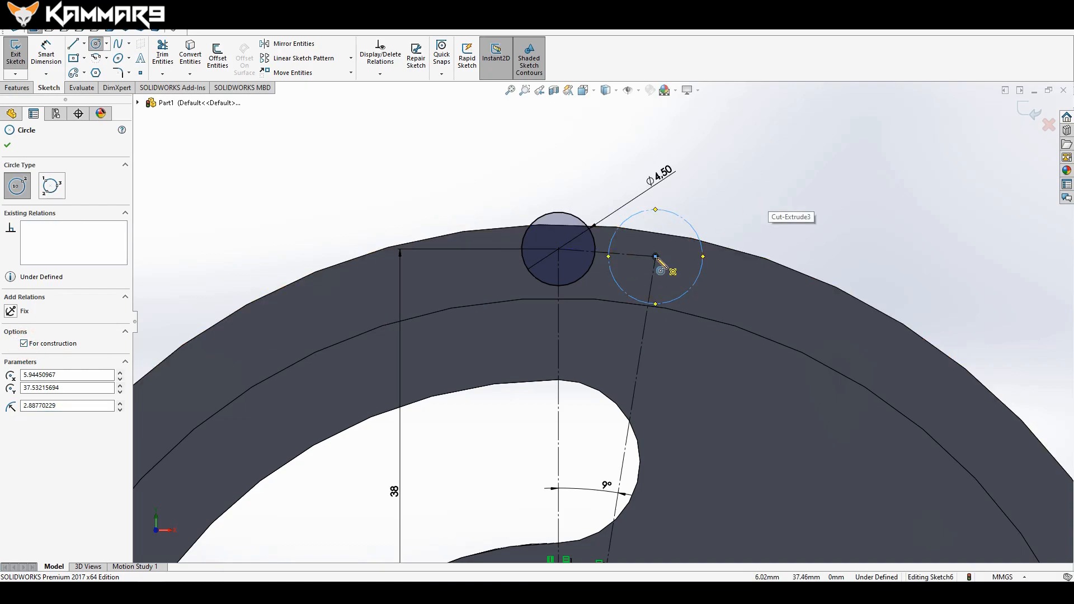
pyautogui.press('Escape')
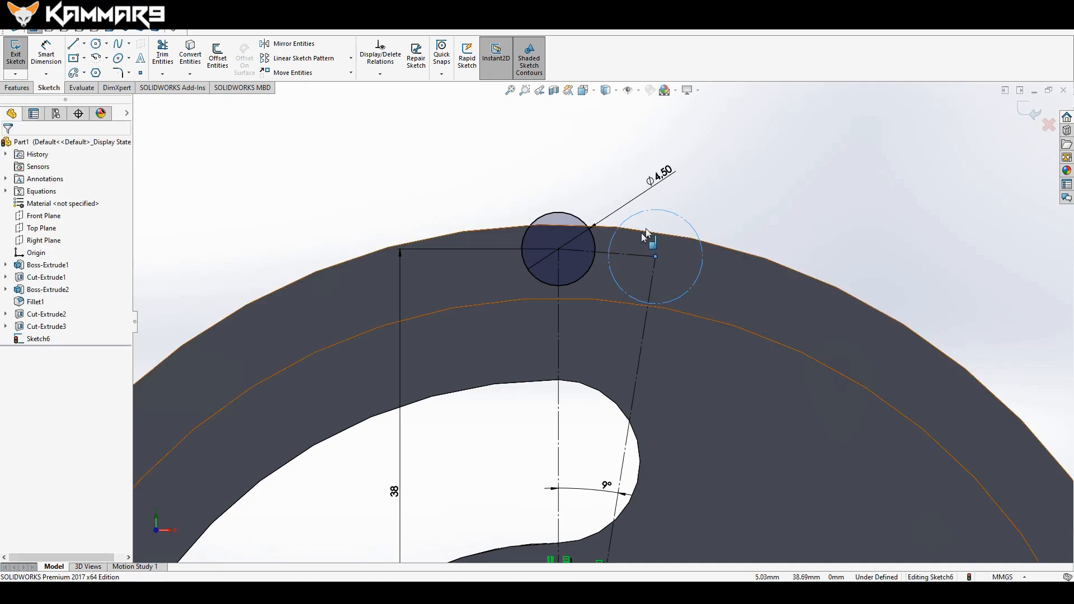
pyautogui.keyDown('ctrl'); pyautogui.click(591, 240); pyautogui.keyUp('ctrl')
pyautogui.click(663, 187)
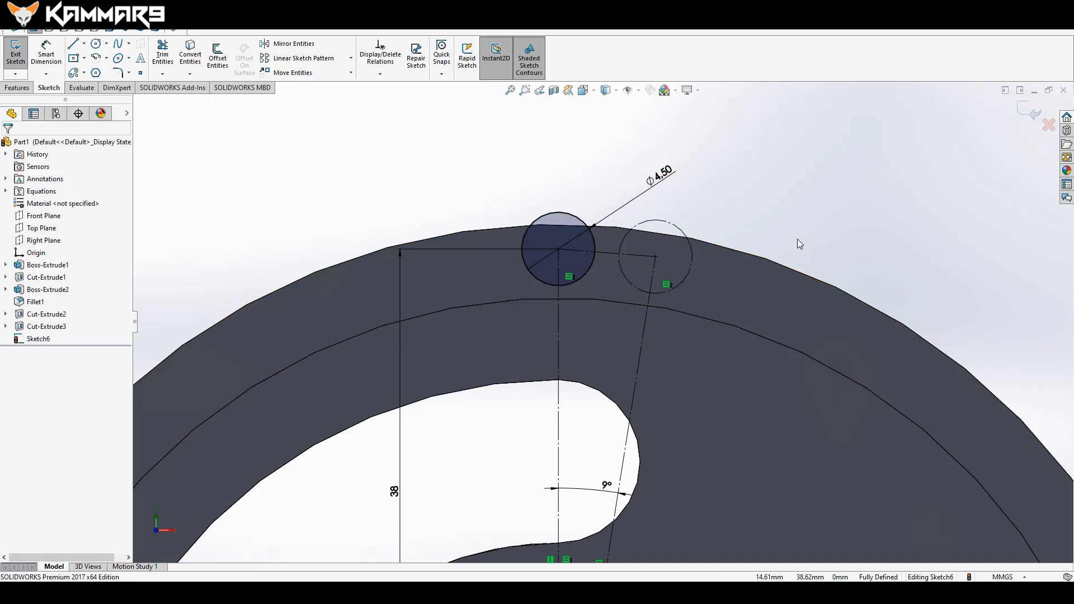
# Draw a construction circle concentric with the 4.50 mm circle and tangent to the small construction circle at the slanted line's end.
pyautogui.press('Return')
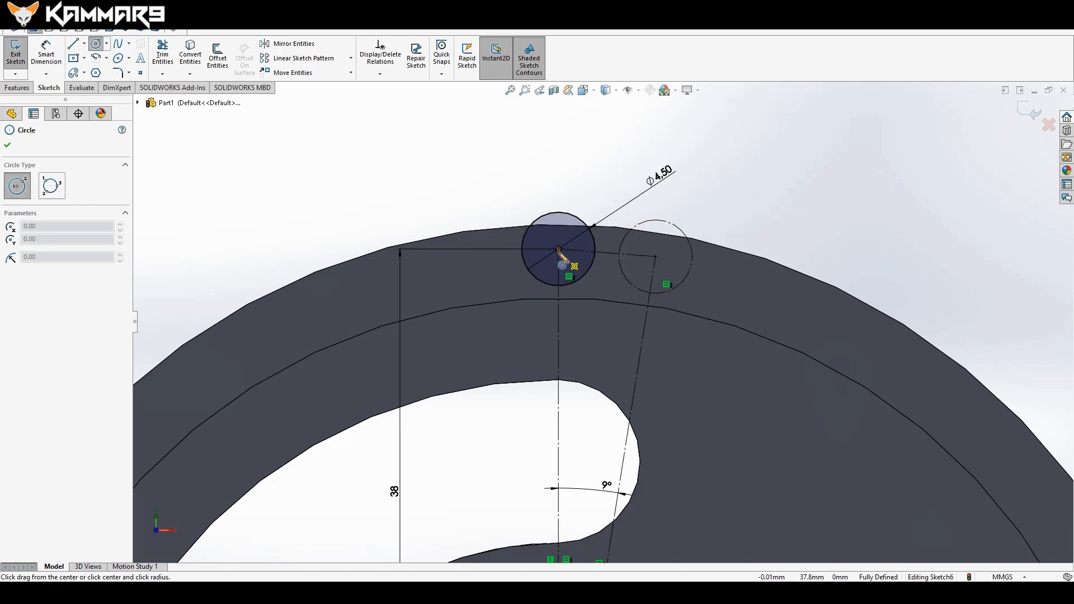
pyautogui.click(559, 250)
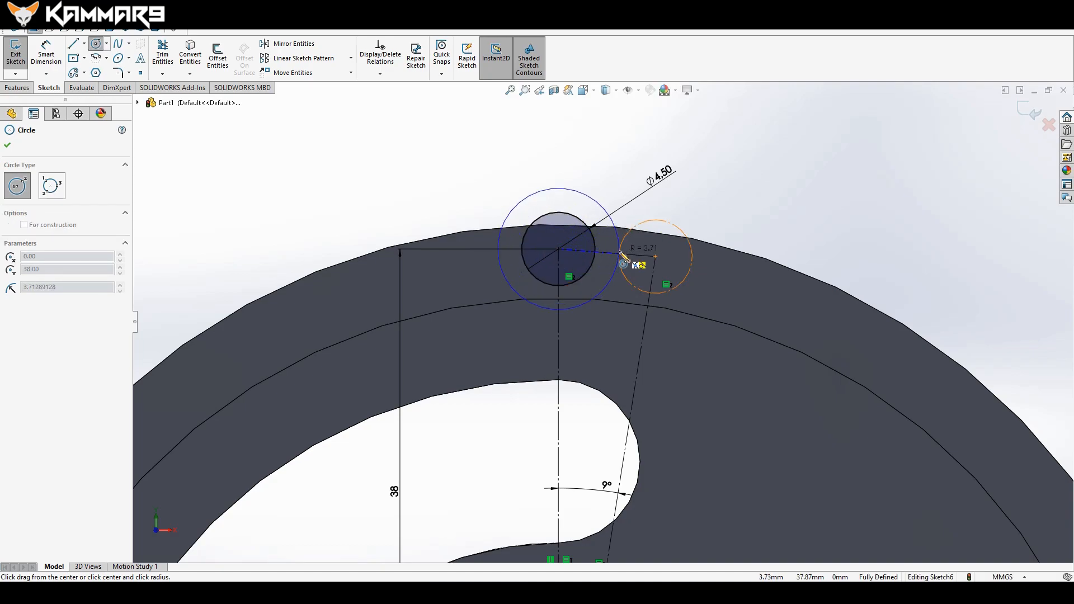
pyautogui.click(623, 259)
pyautogui.scroll(-2, 618, 254)
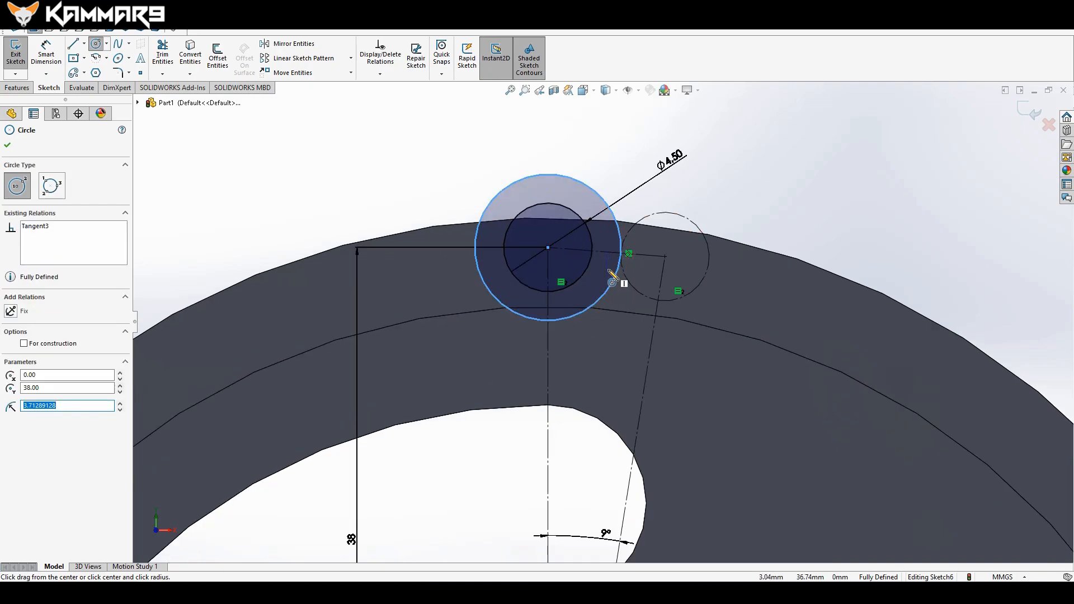
pyautogui.click(23, 343)
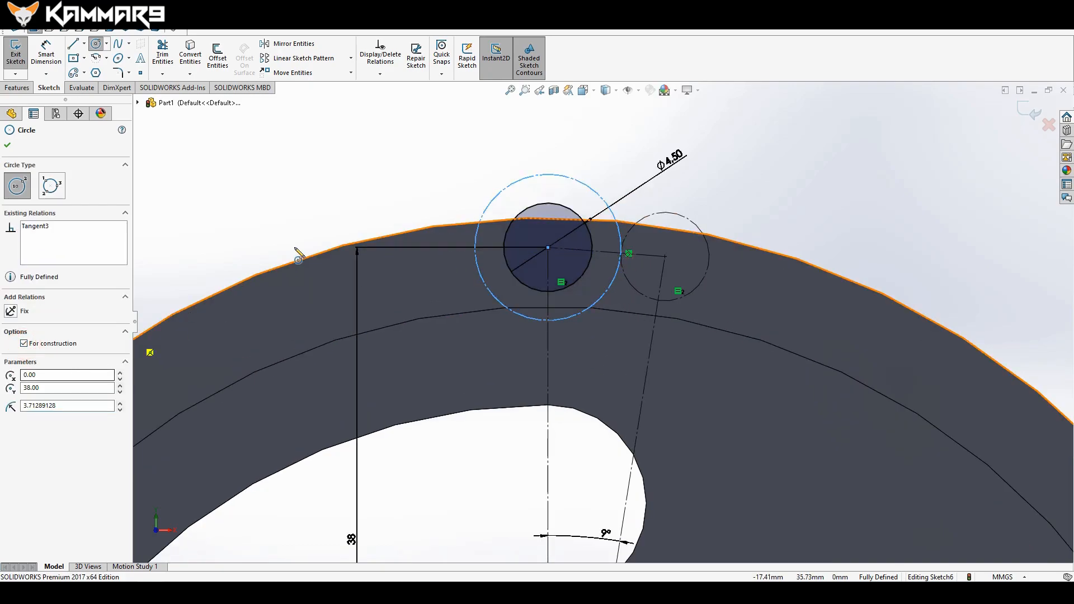
# Draw a construction circle centered on the slanted line's upper end and tangent to the 4.50 mm circle.
pyautogui.click(665, 256)
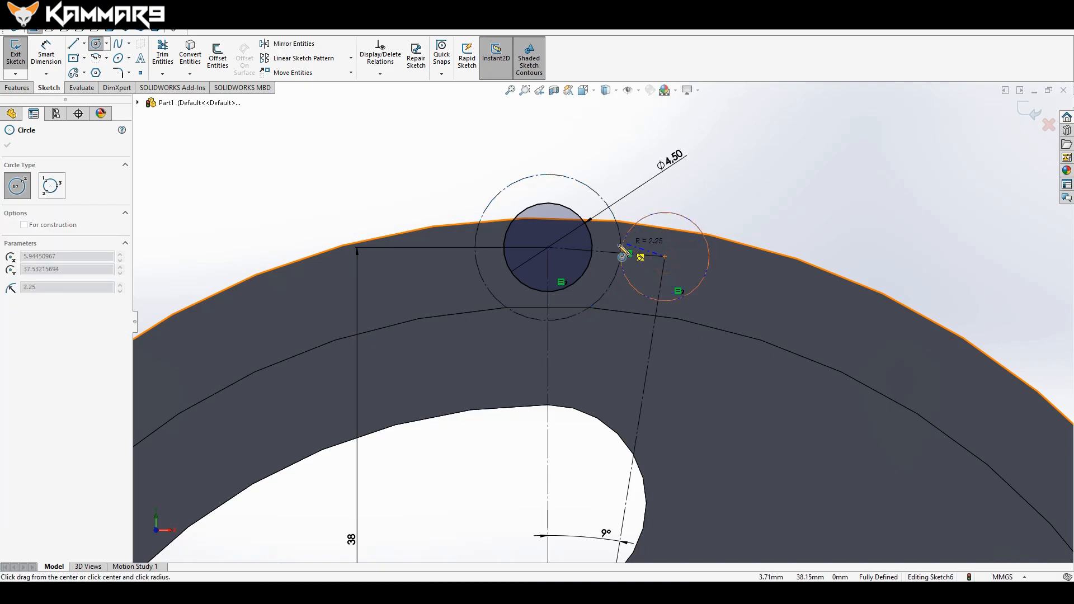
pyautogui.click(599, 251)
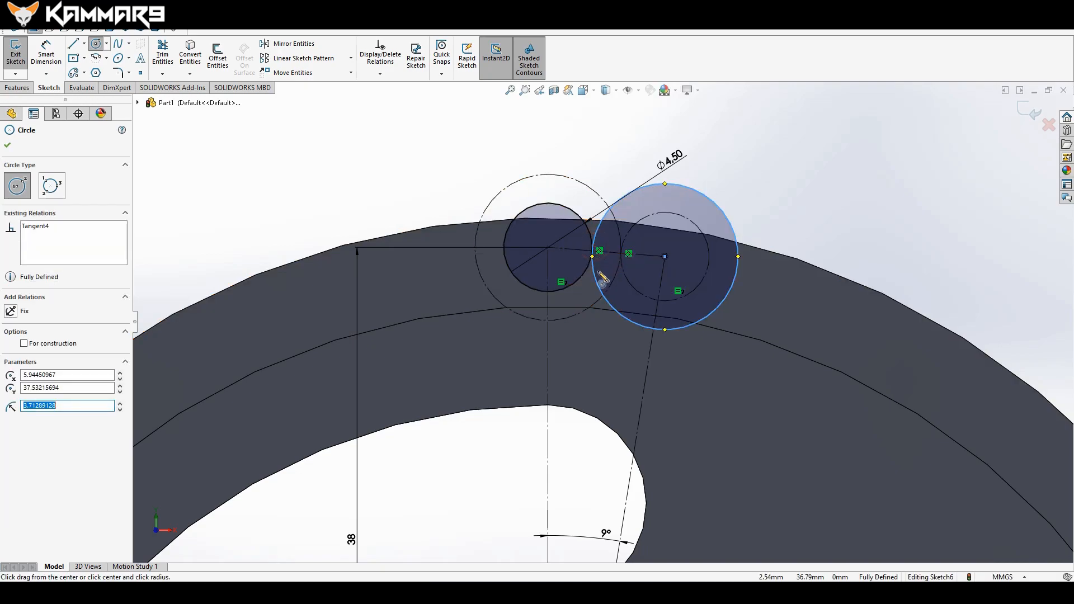
pyautogui.click(23, 344)
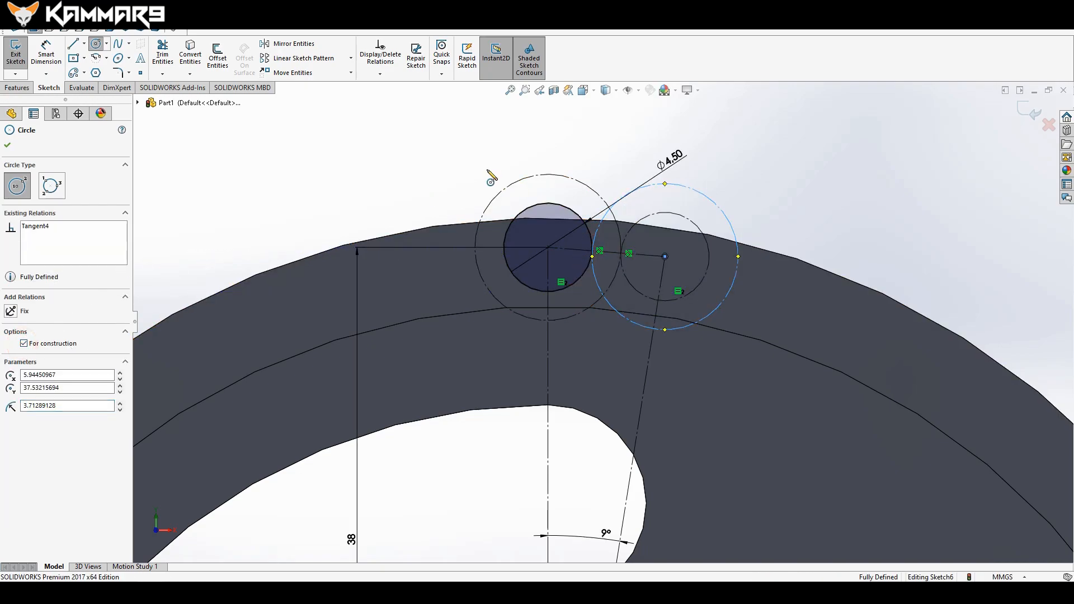
pyautogui.press('Escape')
pyautogui.click(738, 161)
# Mirror the slanted construction line, the connecting line and the two construction circles at its upper end about the vertical centerline.
pyautogui.scroll(1, 791, 222)
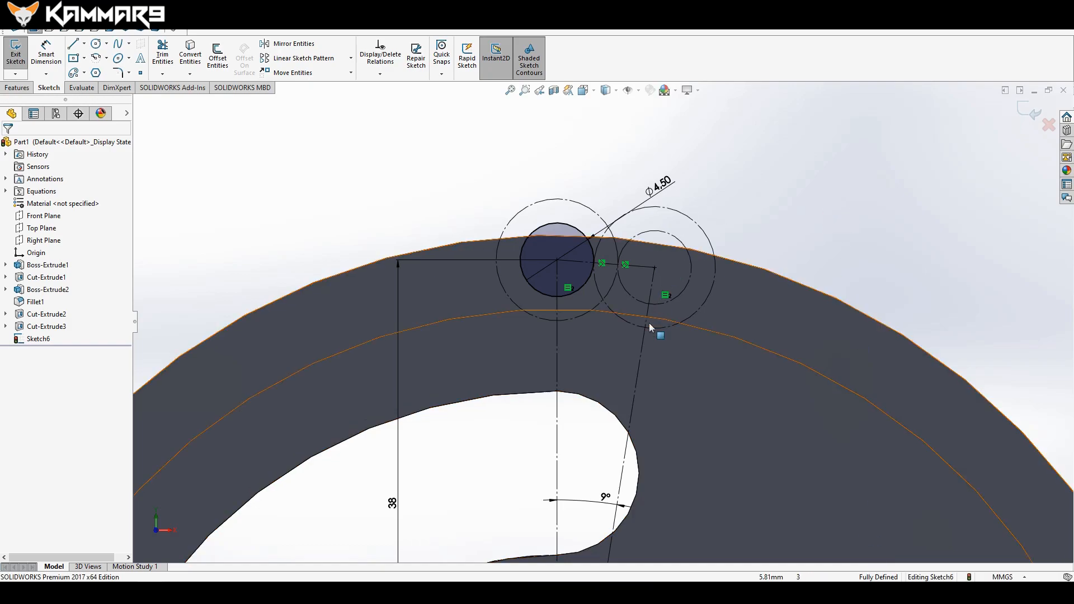
pyautogui.click(643, 340)
pyautogui.keyDown('ctrl'); pyautogui.click(709, 237); pyautogui.keyUp('ctrl')
pyautogui.keyDown('ctrl'); pyautogui.click(675, 237); pyautogui.keyUp('ctrl')
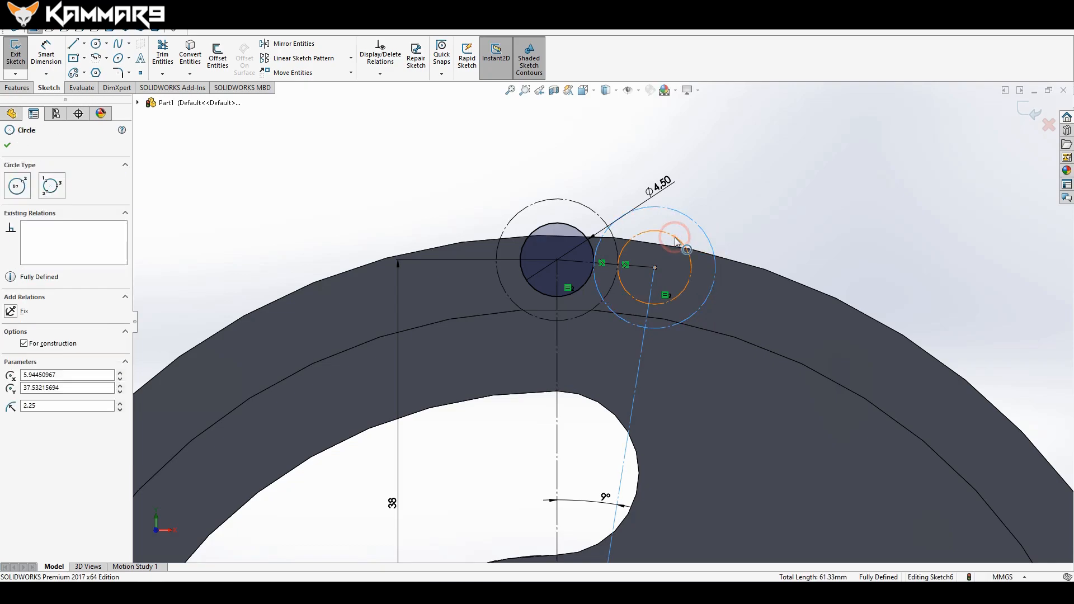
pyautogui.keyDown('ctrl'); pyautogui.click(641, 267); pyautogui.keyUp('ctrl')
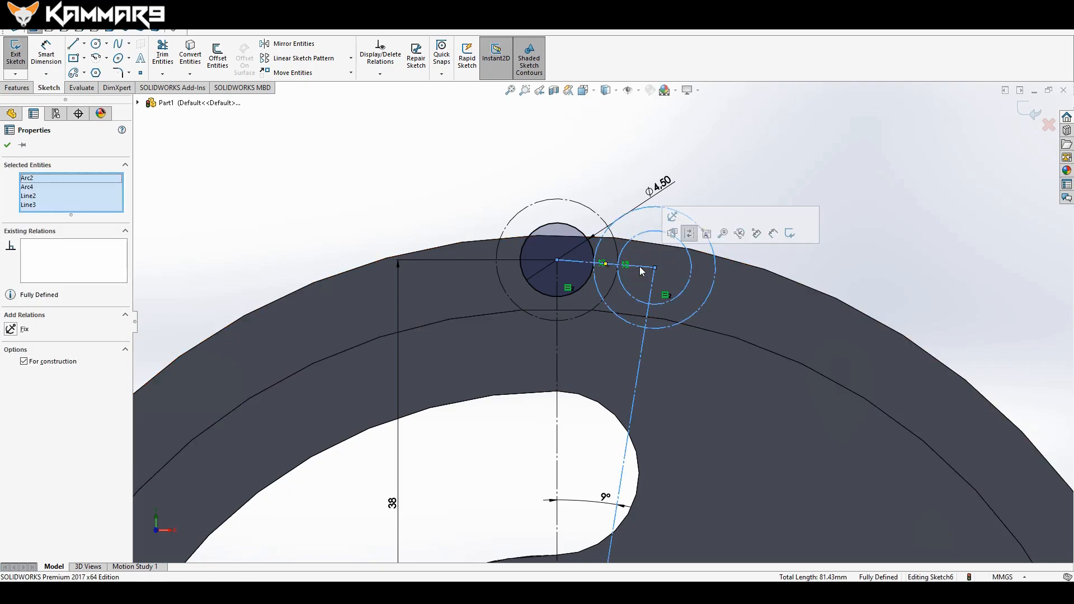
pyautogui.click(315, 48)
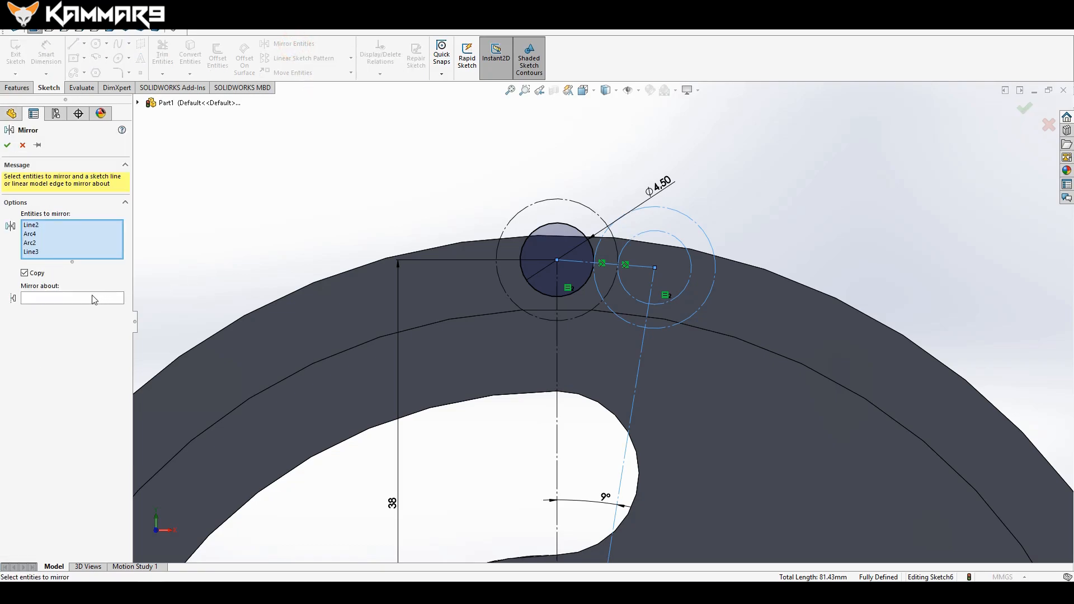
pyautogui.click(90, 297)
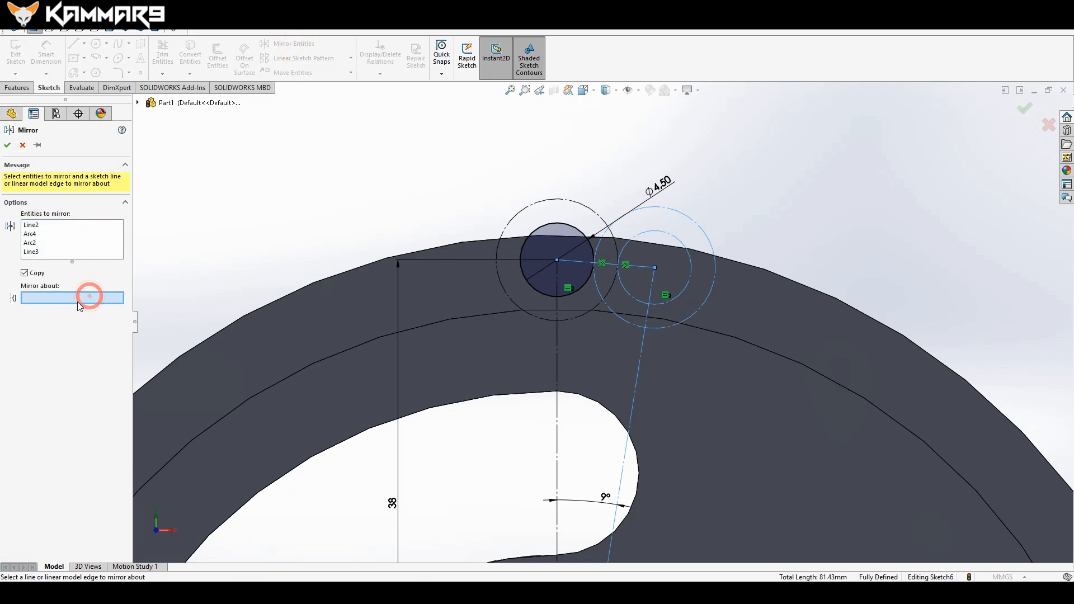
pyautogui.click(557, 366)
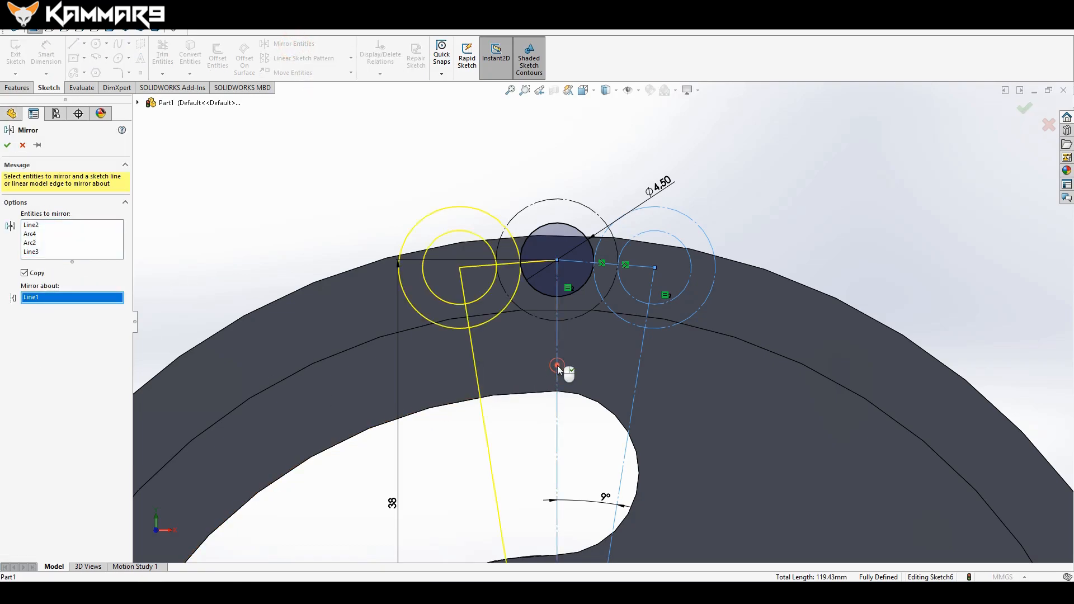
pyautogui.click(1026, 109)
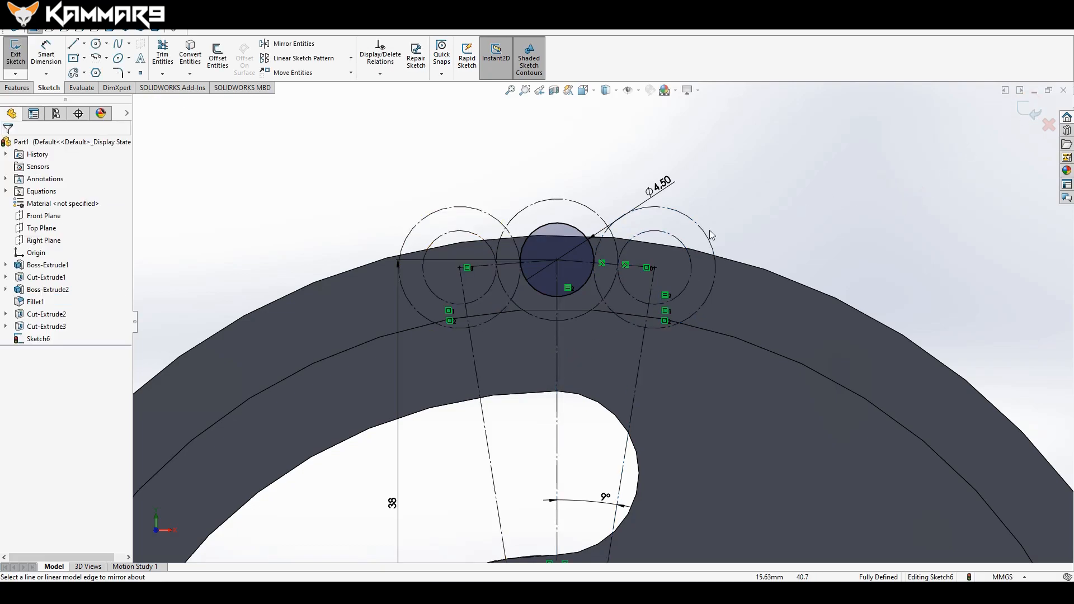
# Draw a centerpoint arc of about 3.71 mm radius over the 4.50 mm circle, ending where the neighbouring outer construction circles cross.
pyautogui.scroll(-2, 564, 248)
pyautogui.scroll(-2, 564, 249)
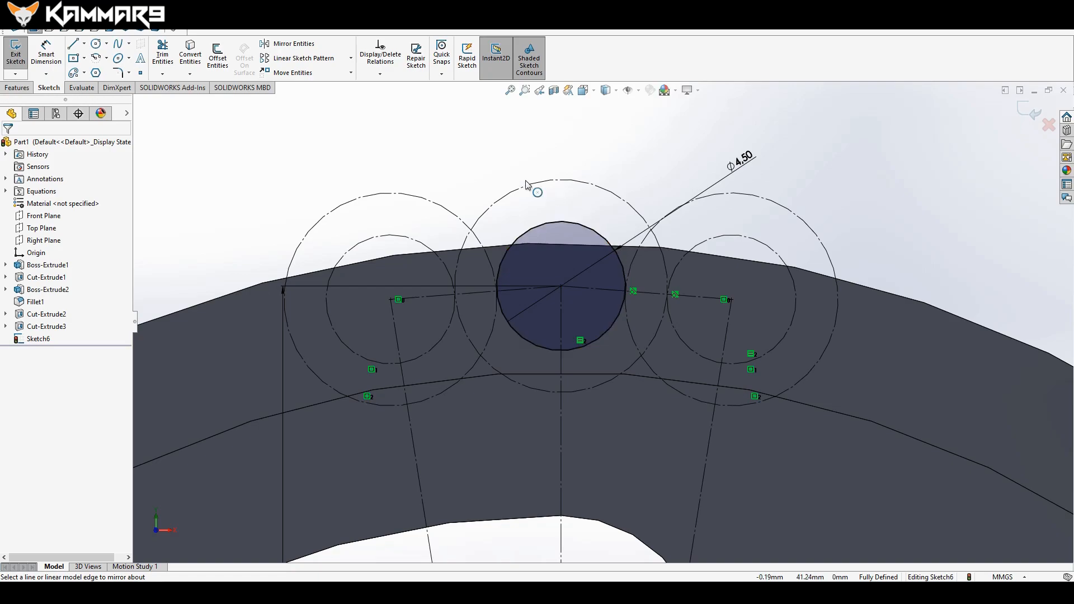
pyautogui.click(107, 58)
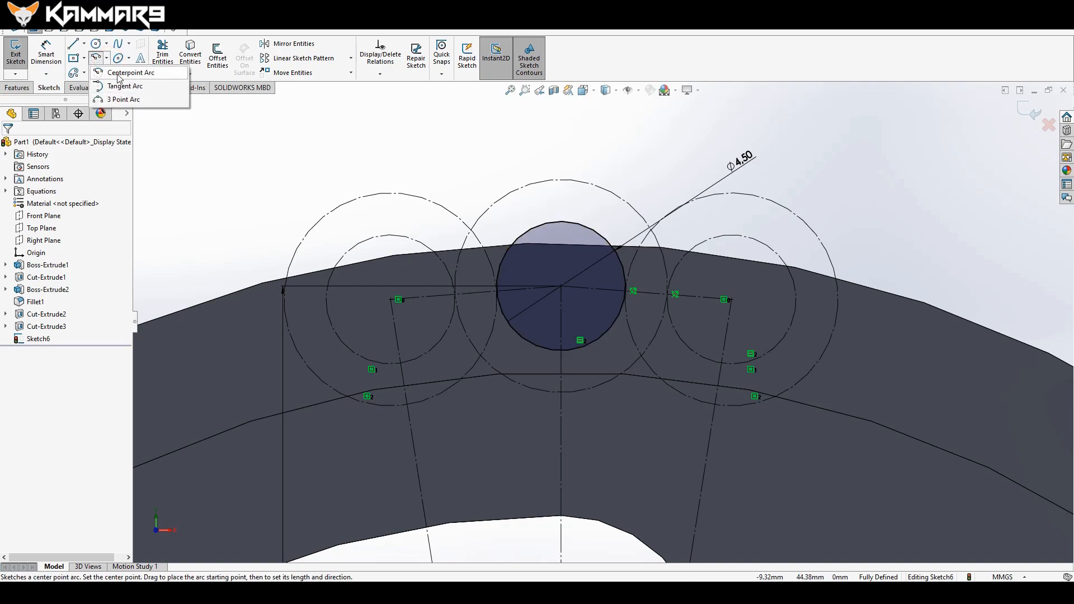
pyautogui.click(118, 74)
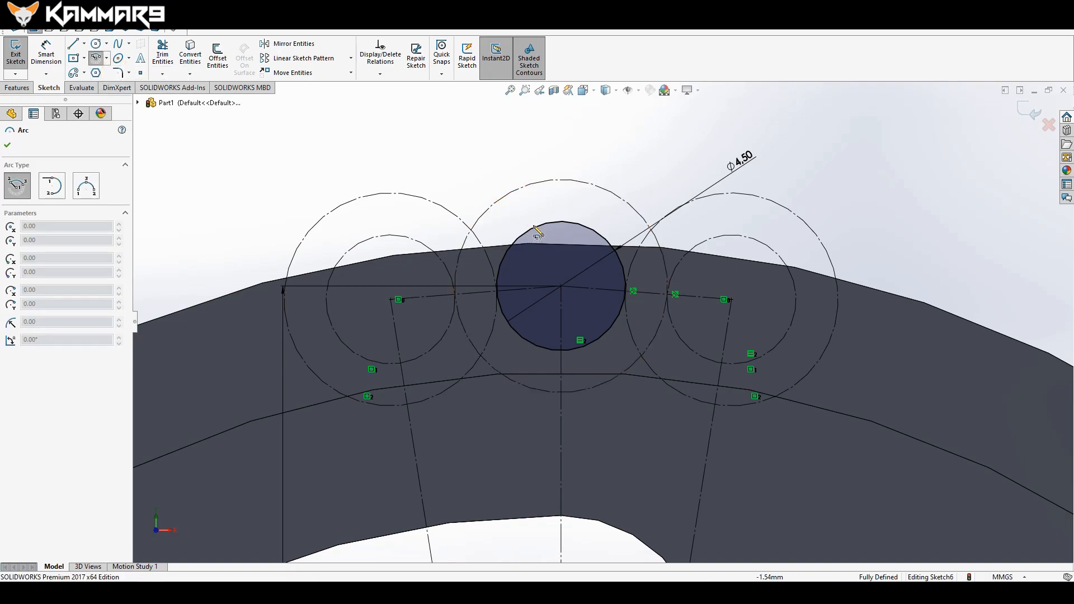
pyautogui.scroll(-1, 600, 217)
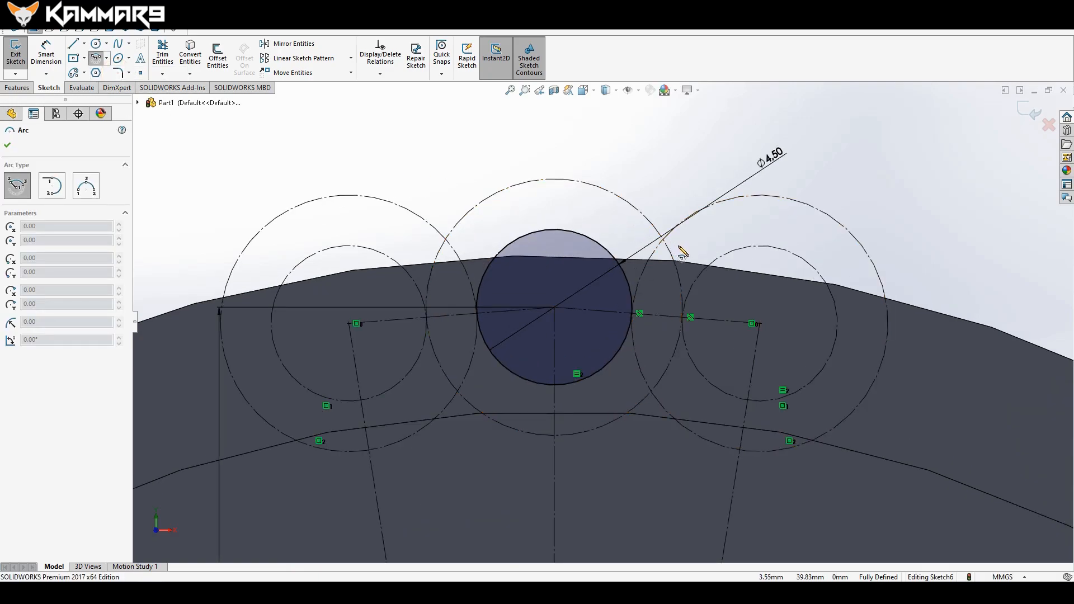
pyautogui.click(554, 309)
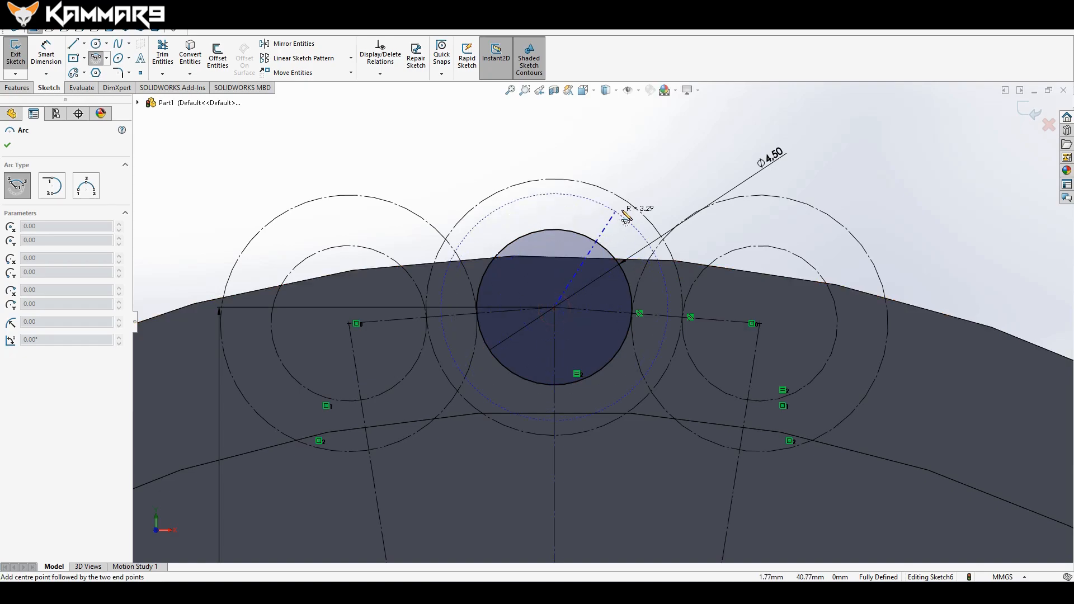
pyautogui.click(663, 240)
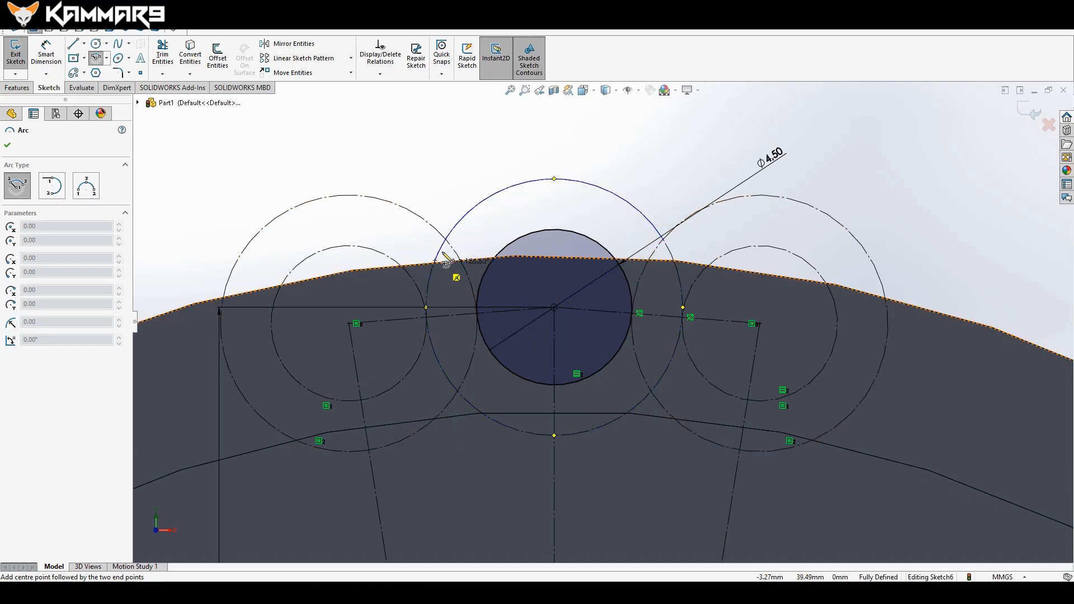
pyautogui.click(444, 238)
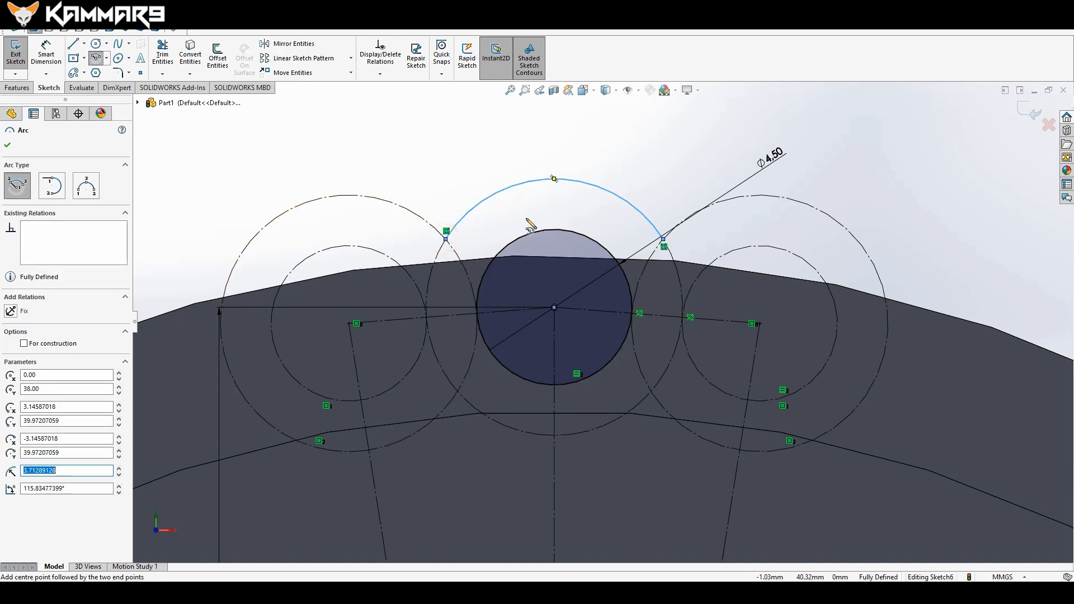
# Draw an arc of about 3.71 mm radius centered on the left construction circles, from the top arc's left end to the 4.50 mm circle.
pyautogui.scroll(-3, 523, 224)
pyautogui.click(284, 385)
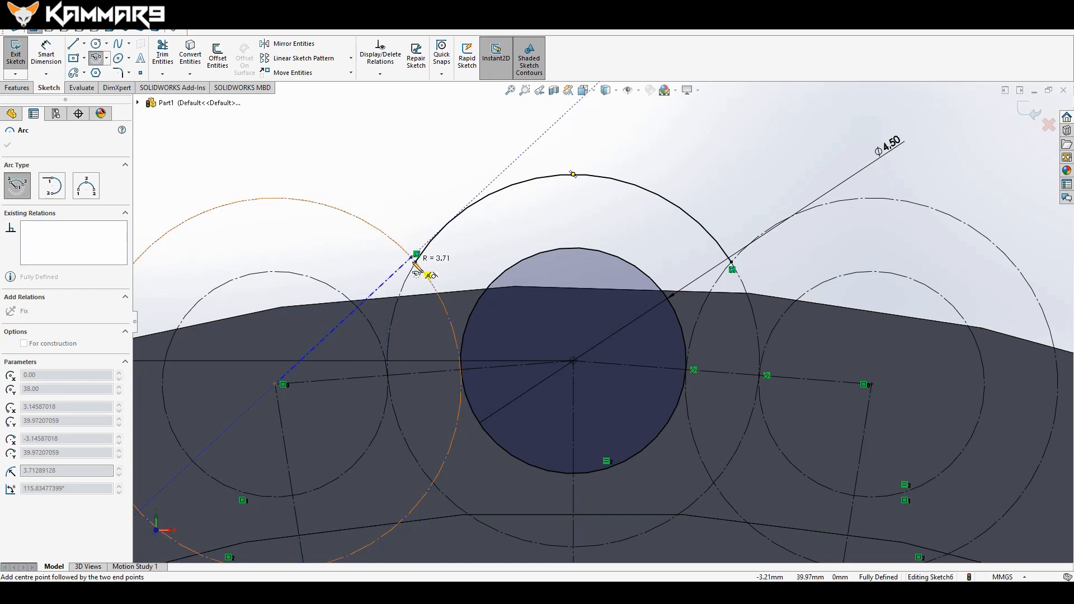
pyautogui.click(416, 260)
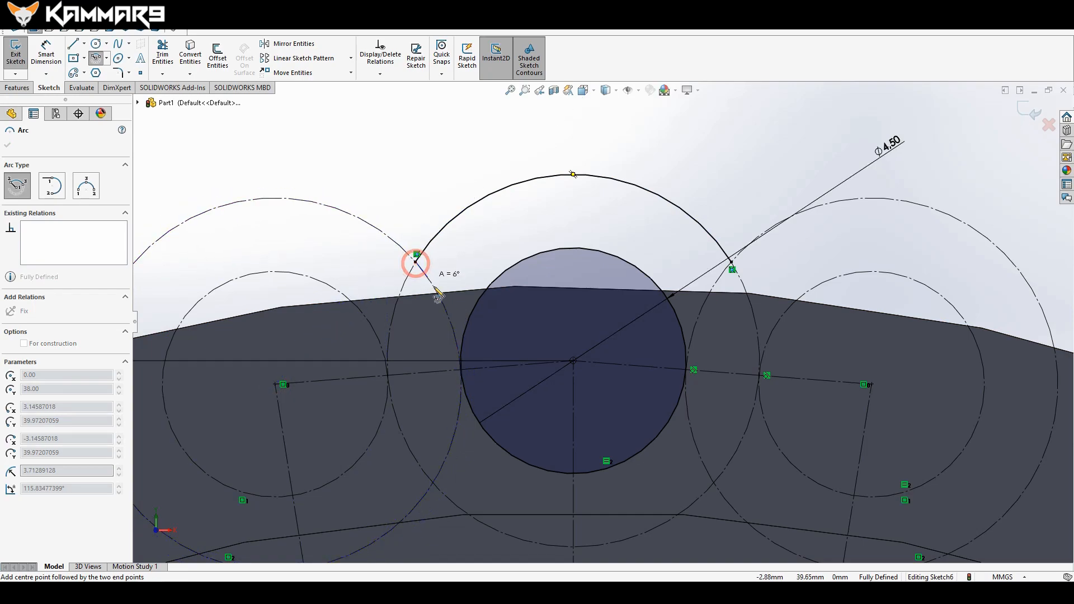
pyautogui.click(459, 371)
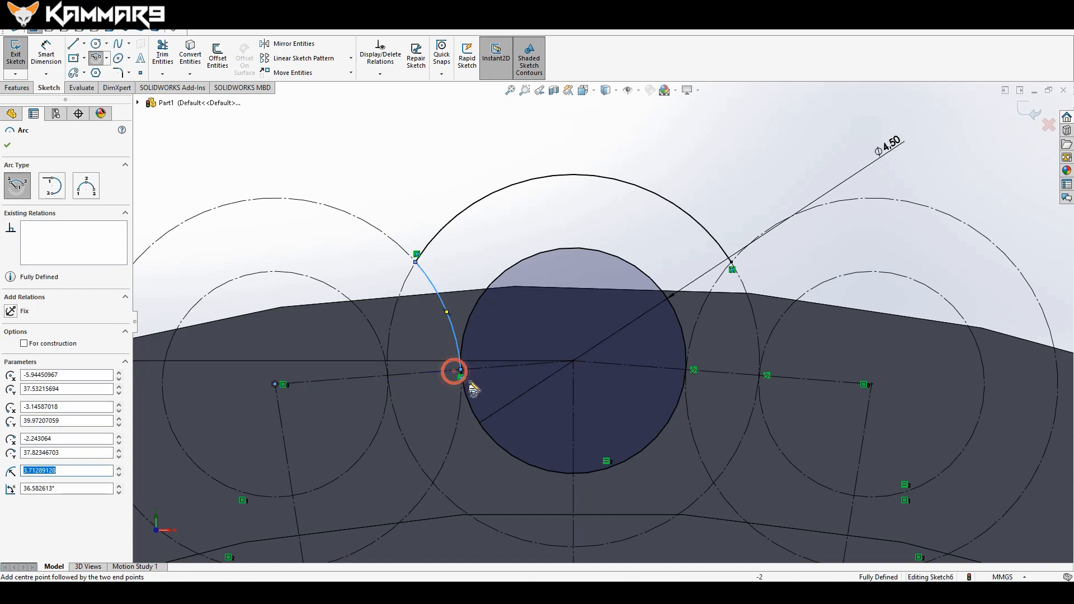
# Draw an arc of about 3.71 mm radius centered on the right construction circles, from the top arc's right end to the 4.50 mm circle.
pyautogui.click(872, 386)
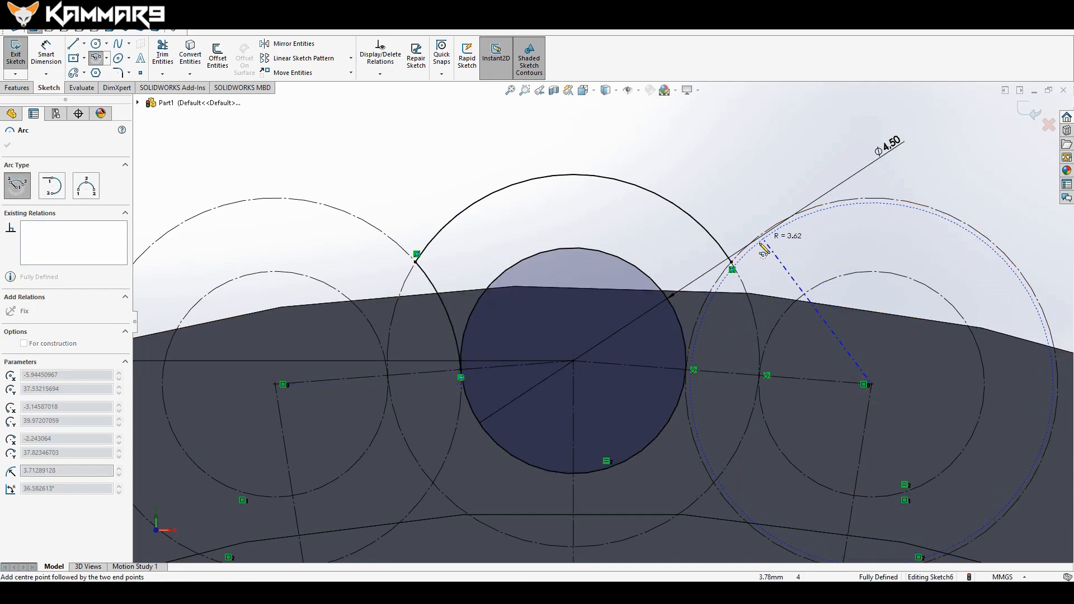
pyautogui.click(732, 261)
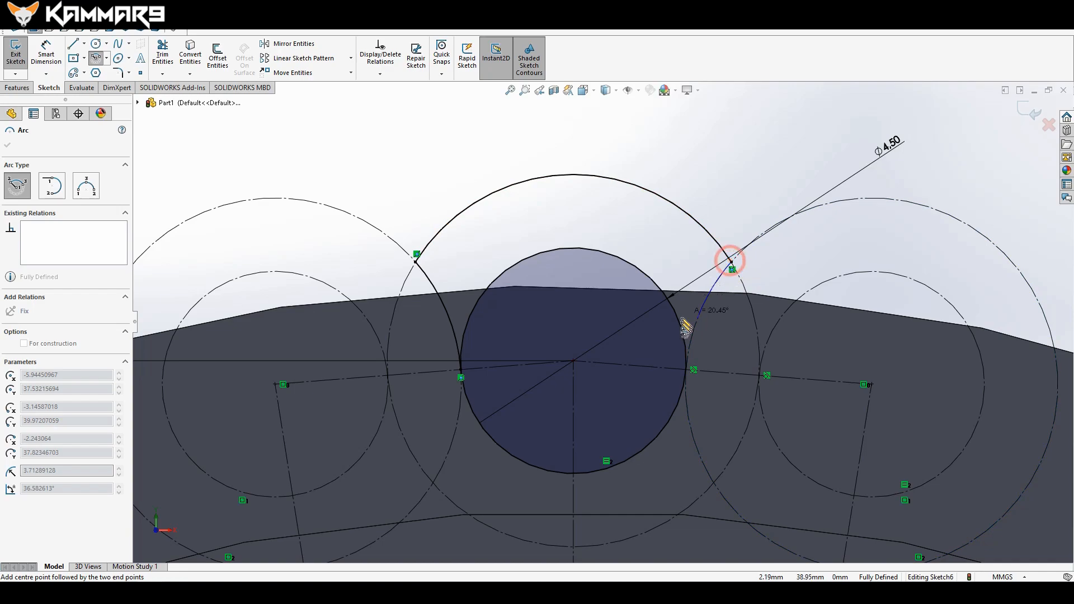
pyautogui.click(685, 370)
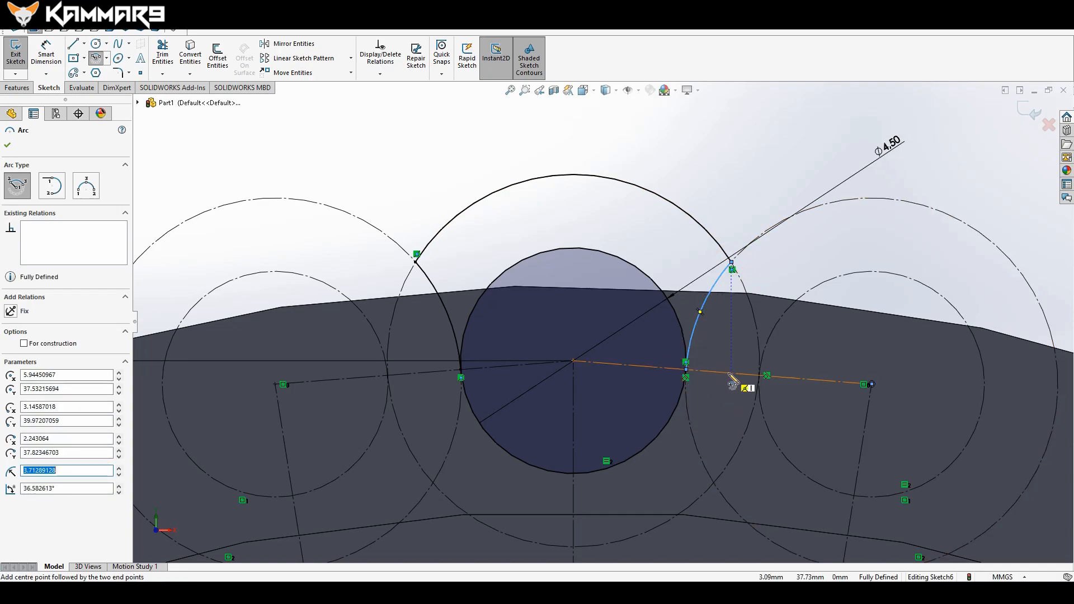
pyautogui.press('Escape')
pyautogui.click(746, 193)
pyautogui.scroll(6, 726, 152)
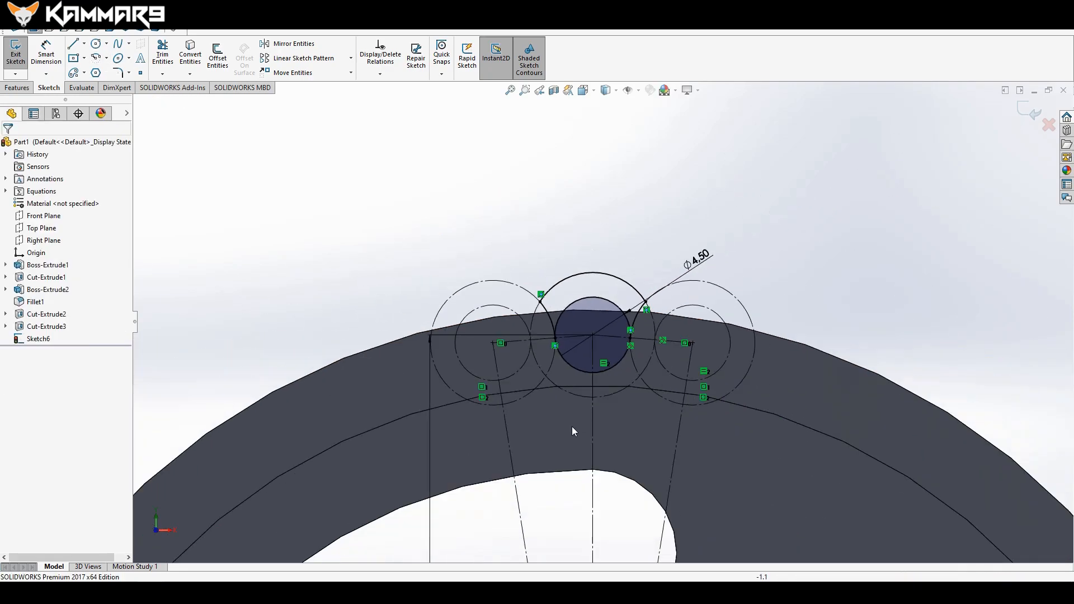
pyautogui.scroll(-2, 572, 425)
pyautogui.scroll(5, 699, 162)
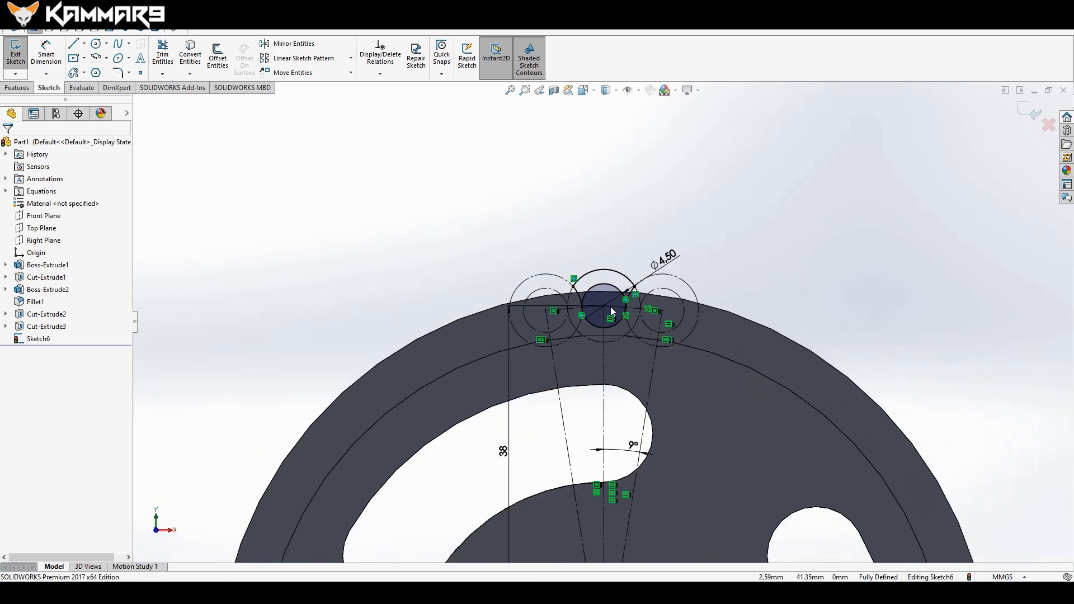
pyautogui.scroll(-5, 602, 330)
pyautogui.scroll(-3, 626, 263)
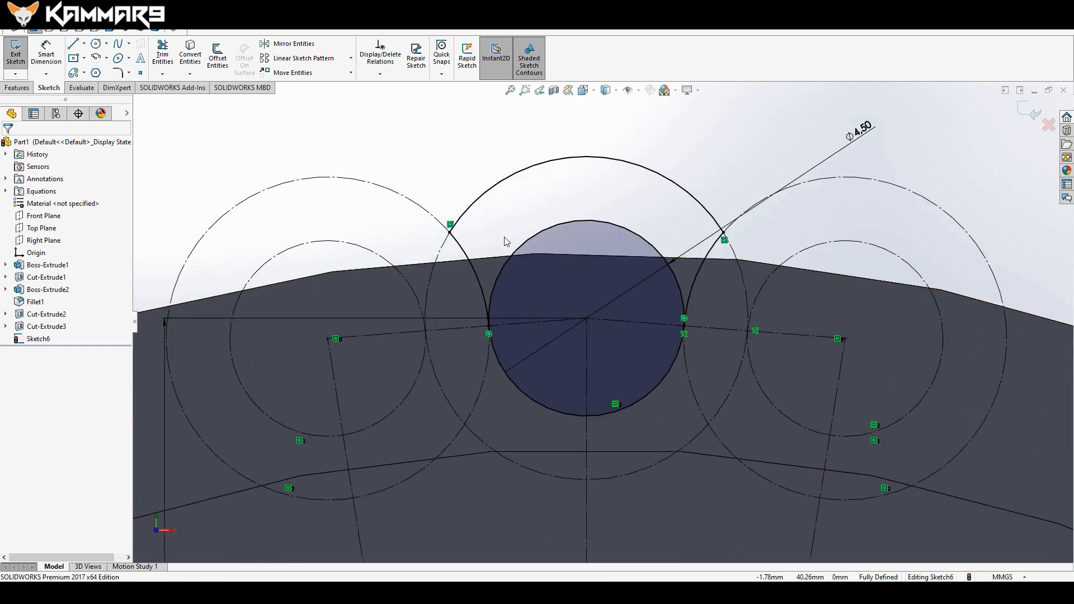
pyautogui.scroll(5, 614, 193)
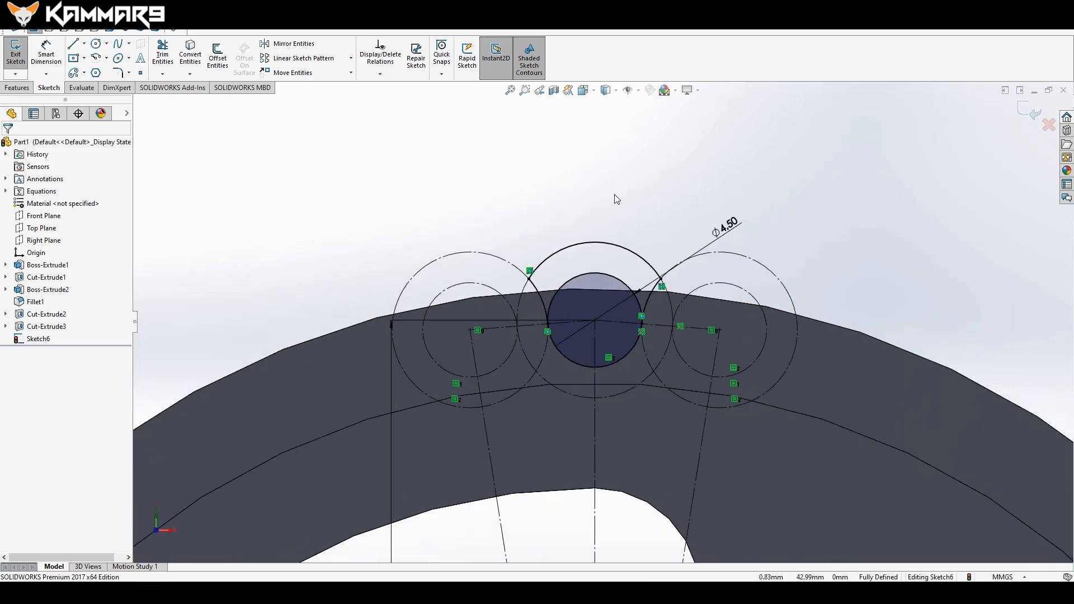
# Exit the sketch and start an Extruded Cut from the 4.50 mm circle region and the two small side regions within the rim.
pyautogui.click(1025, 109)
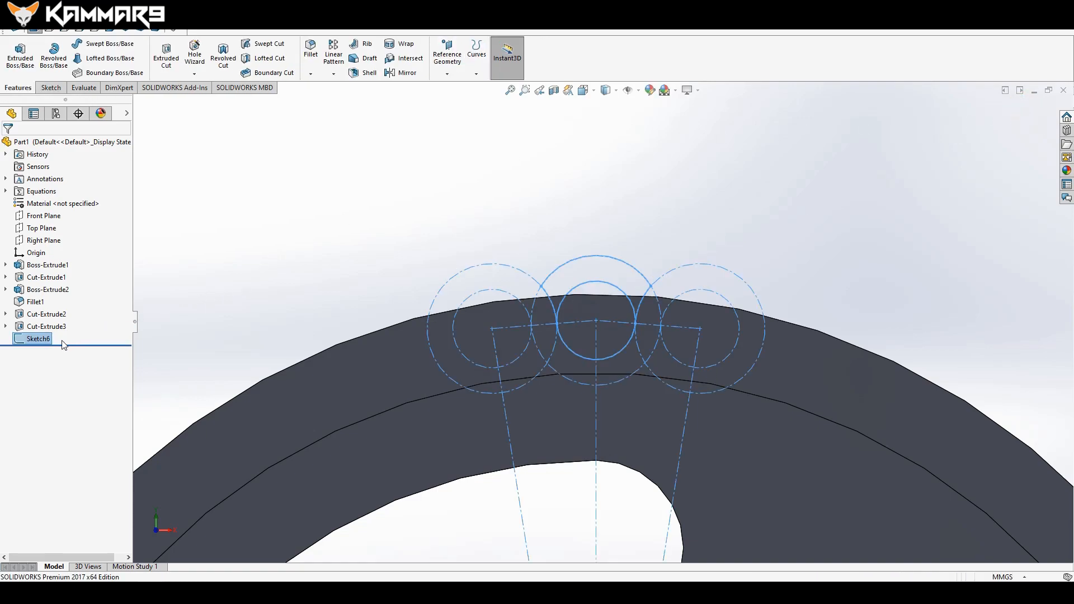
pyautogui.click(166, 56)
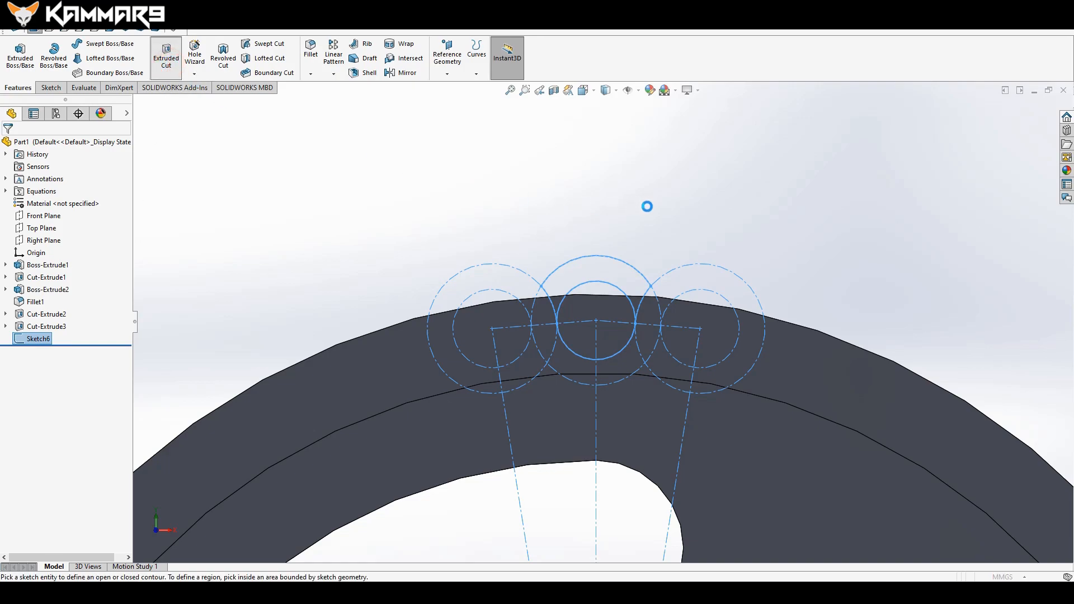
pyautogui.scroll(-2, 607, 319)
pyautogui.scroll(-1, 606, 320)
pyautogui.click(612, 313)
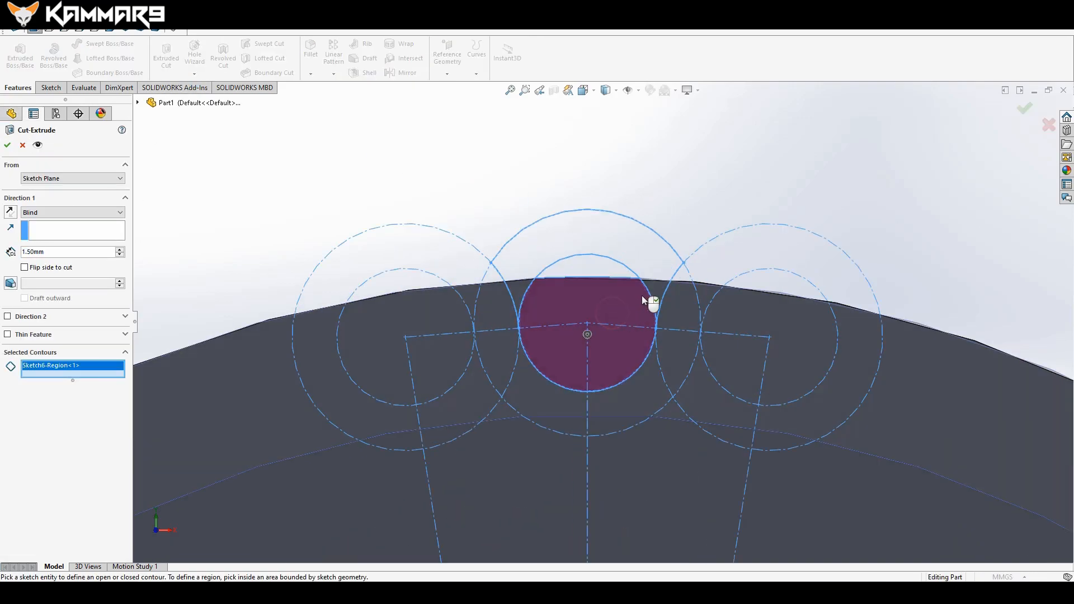
pyautogui.click(655, 287)
pyautogui.click(518, 287)
pyautogui.moveTo(743, 204)
pyautogui.mouseDown(button='middle')
pyautogui.moveTo(726, 200)
pyautogui.moveTo(713, 224)
pyautogui.mouseUp(button='middle')
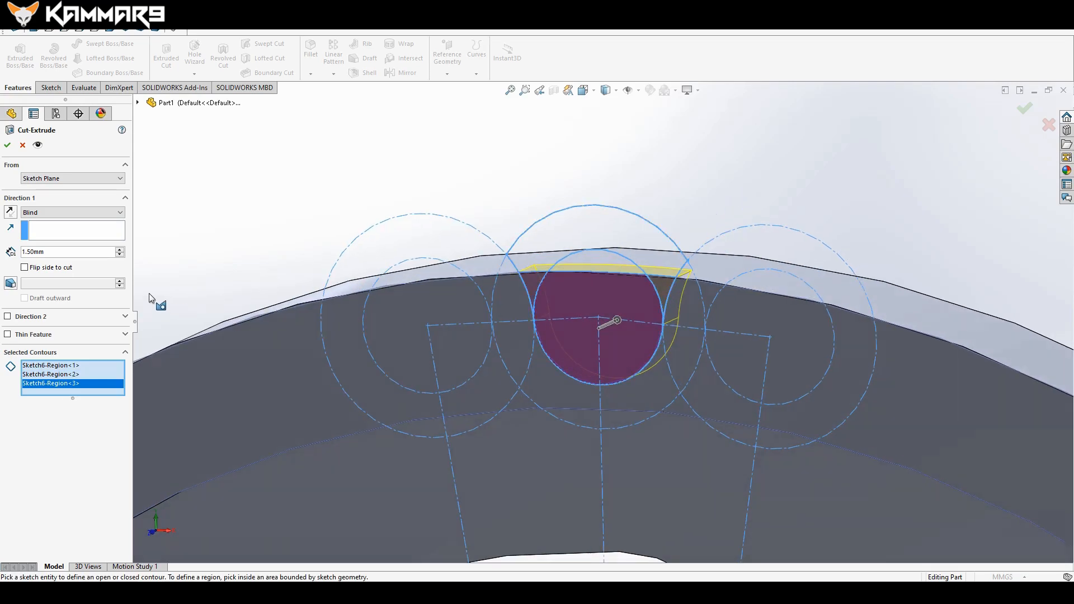
# Set the cut's end condition to Up To Next and apply the tooth cutout.
pyautogui.click(83, 216)
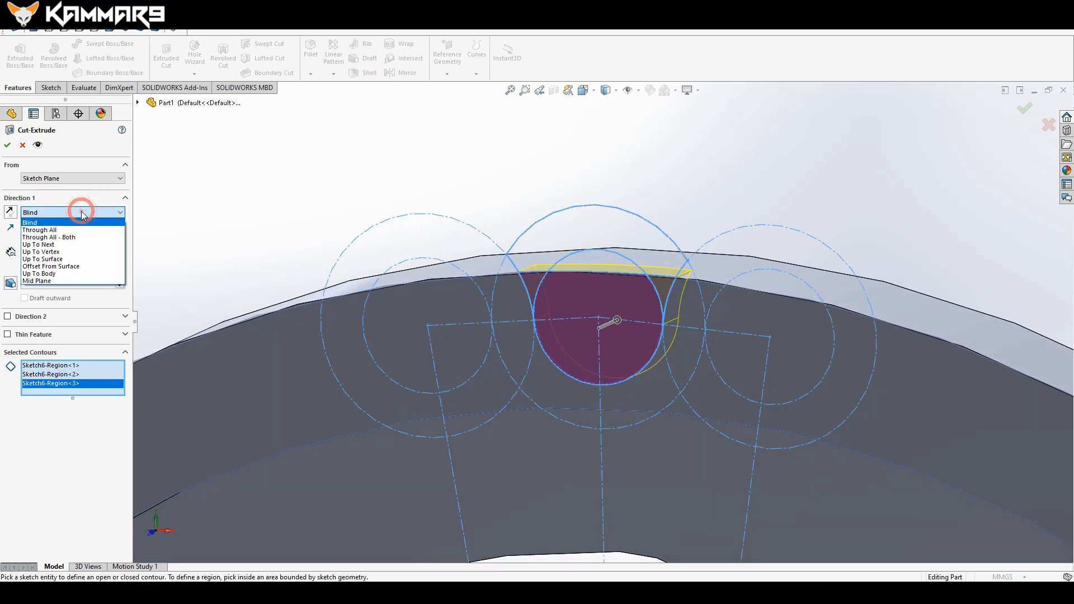
pyautogui.click(70, 248)
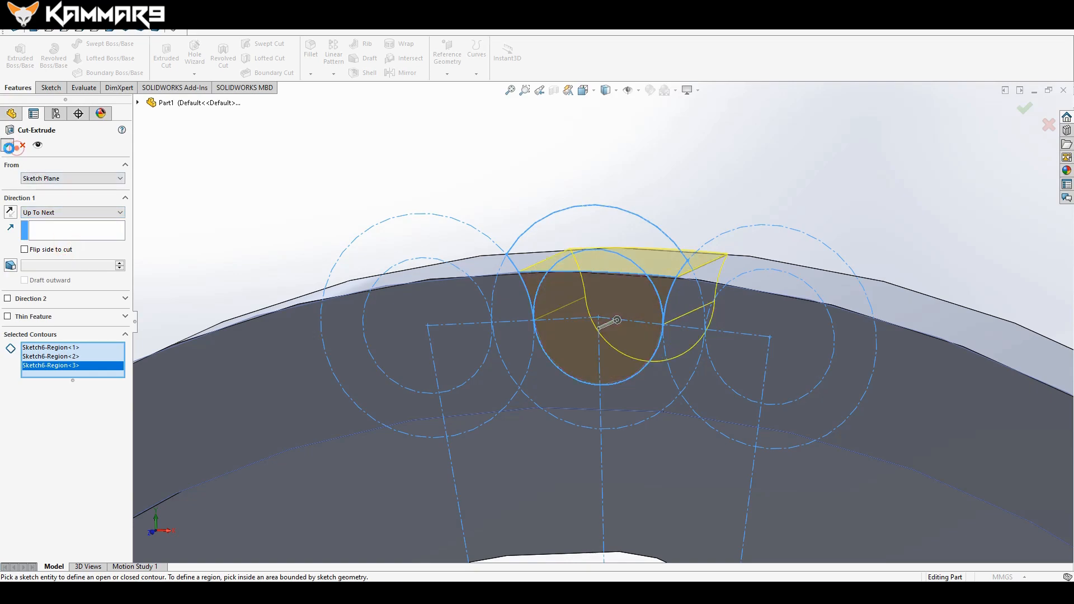
pyautogui.click(480, 177)
# Start a Circular Pattern of the rim tooth cutout, using the disc's outer cylindrical face as the rotation reference.
pyautogui.scroll(5, 661, 197)
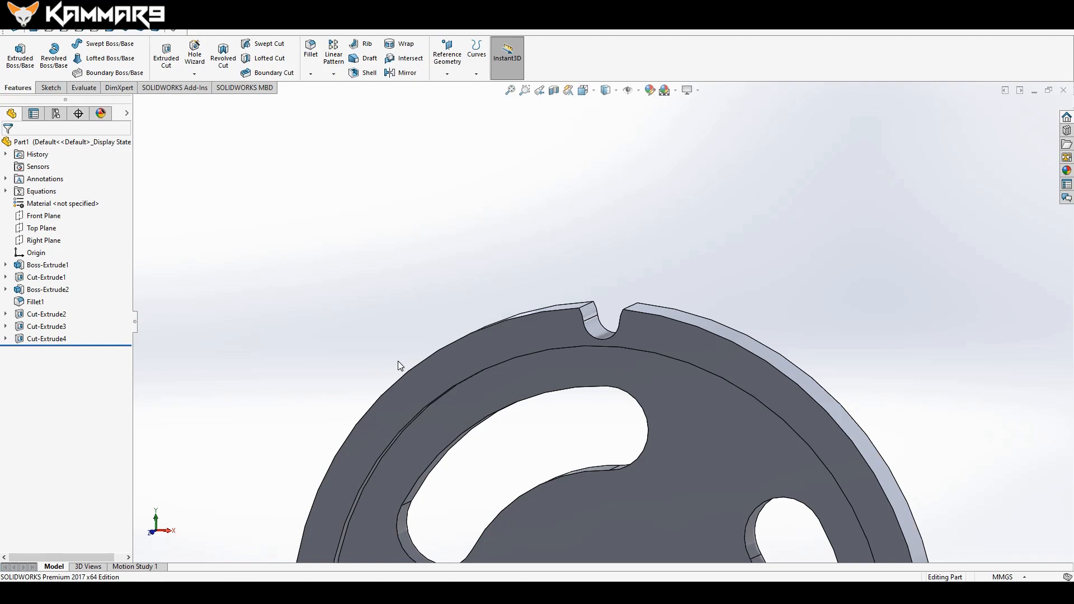
pyautogui.scroll(4, 593, 260)
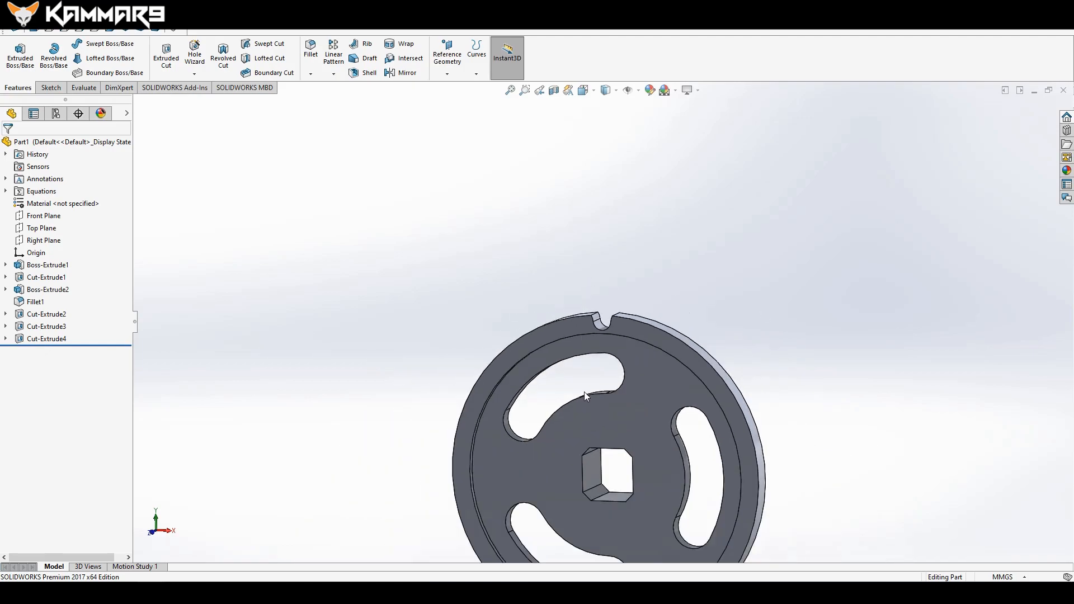
pyautogui.scroll(-1, 586, 395)
pyautogui.click(46, 339)
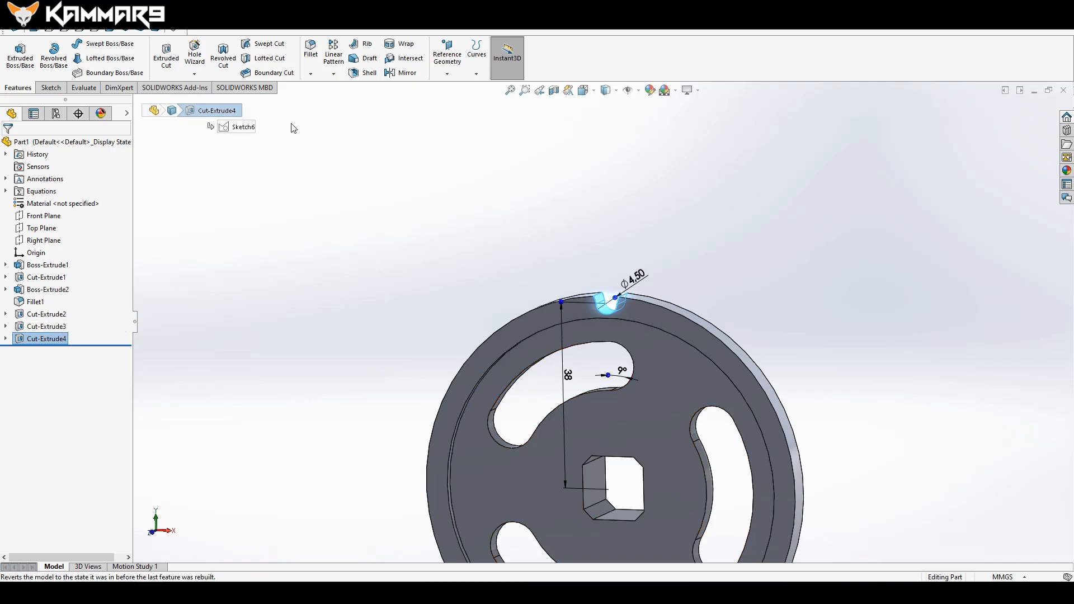
pyautogui.click(336, 78)
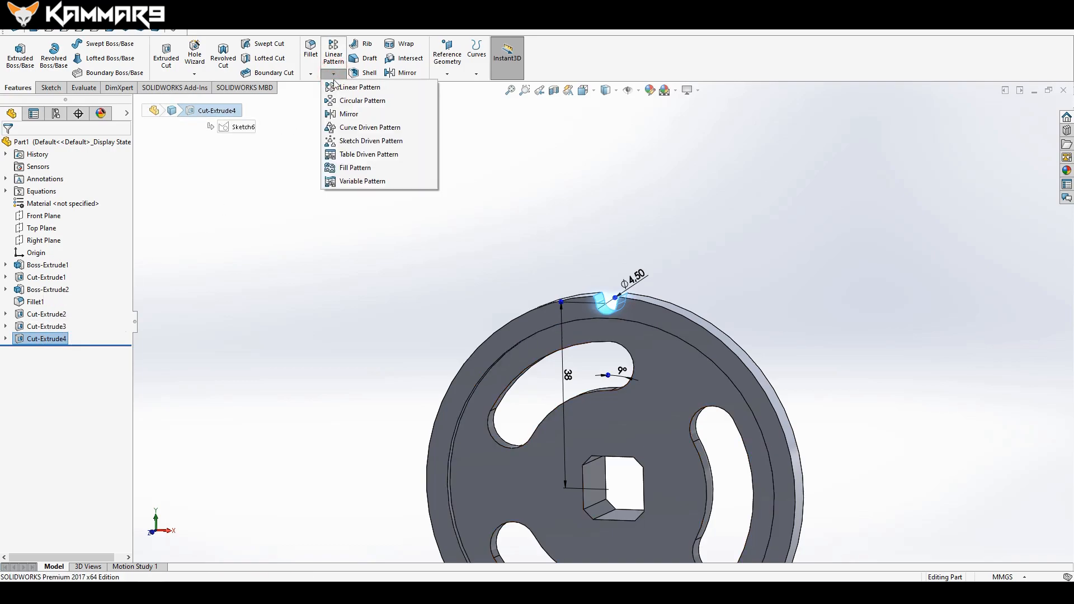
pyautogui.click(338, 101)
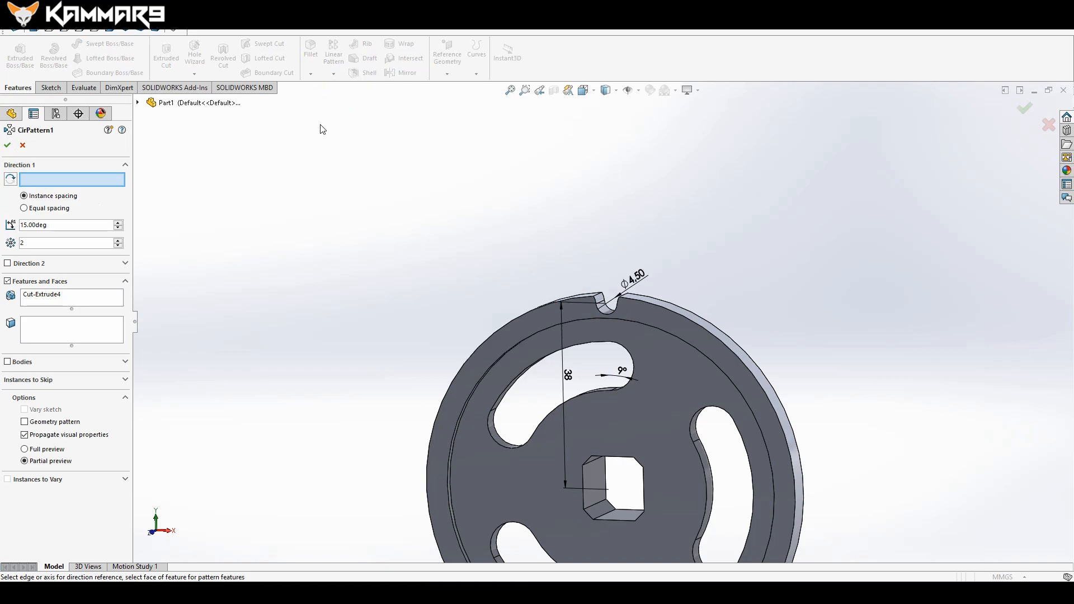
pyautogui.click(703, 320)
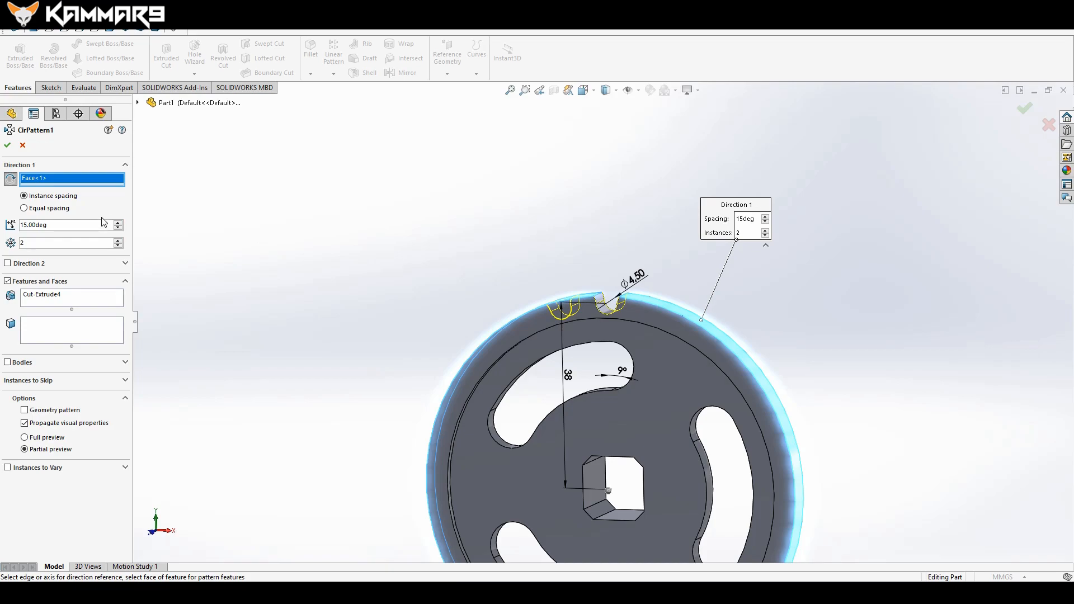
# Set the circular pattern to 40 equally spaced instances over 360 degrees and apply it.
pyautogui.click(24, 208)
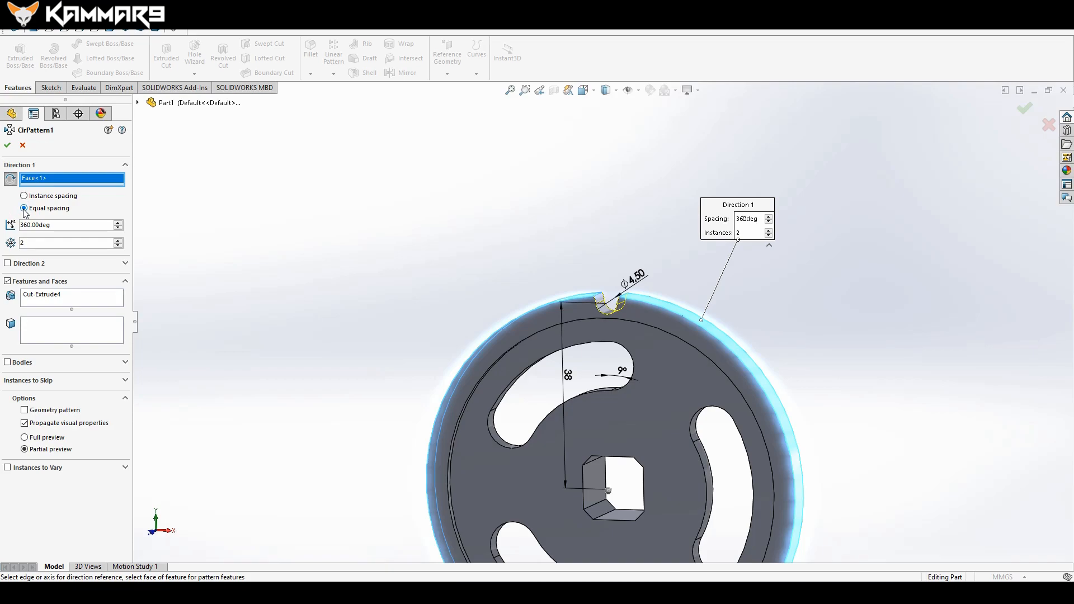
pyautogui.moveTo(34, 245); pyautogui.dragTo(18, 245)
pyautogui.press('f')
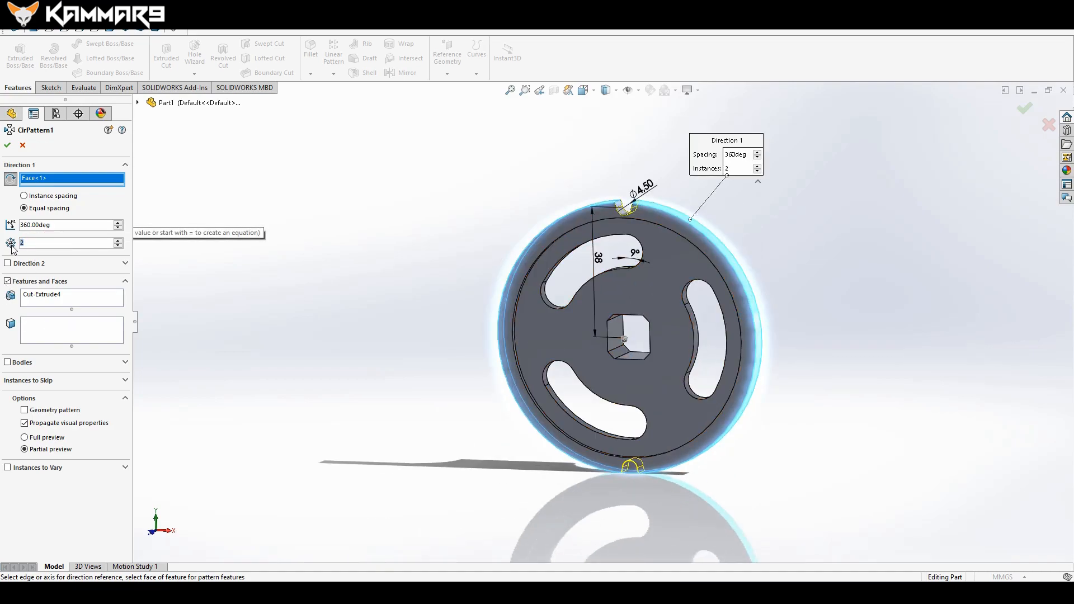
pyautogui.write('40')
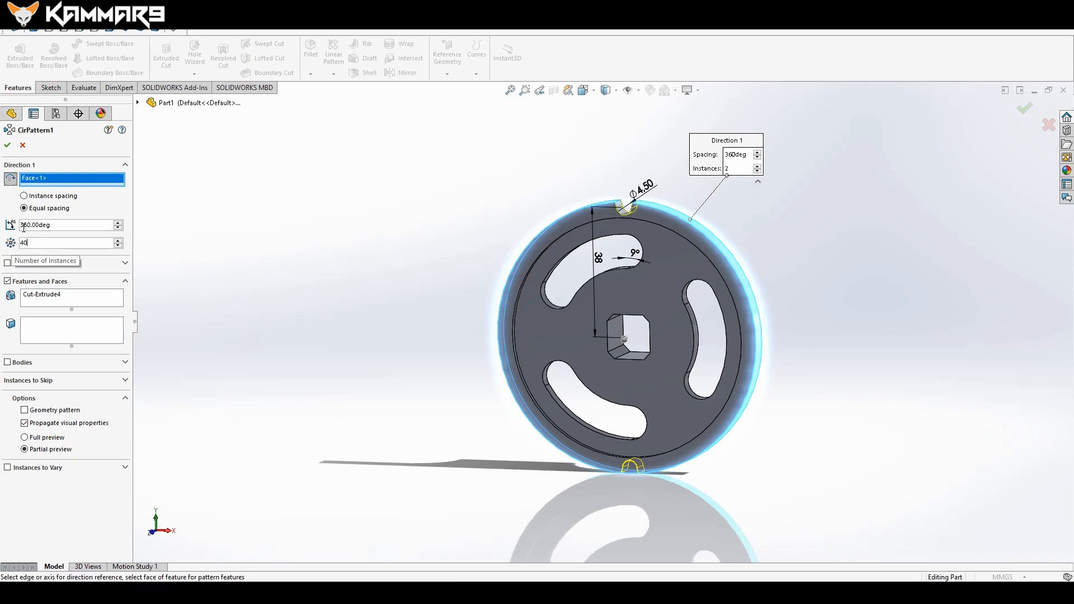
pyautogui.click(24, 225)
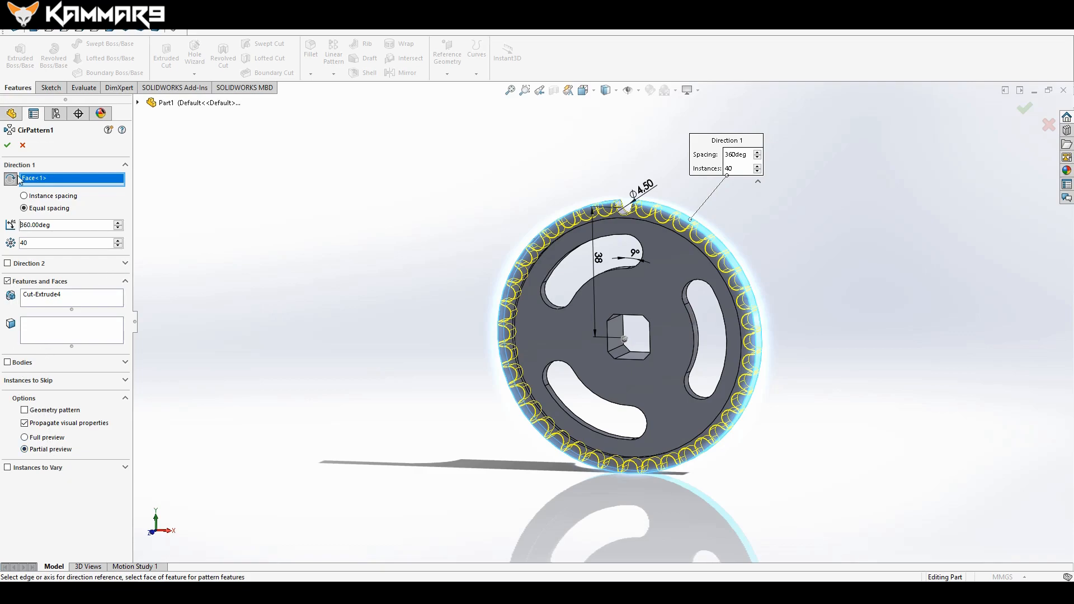
pyautogui.click(7, 146)
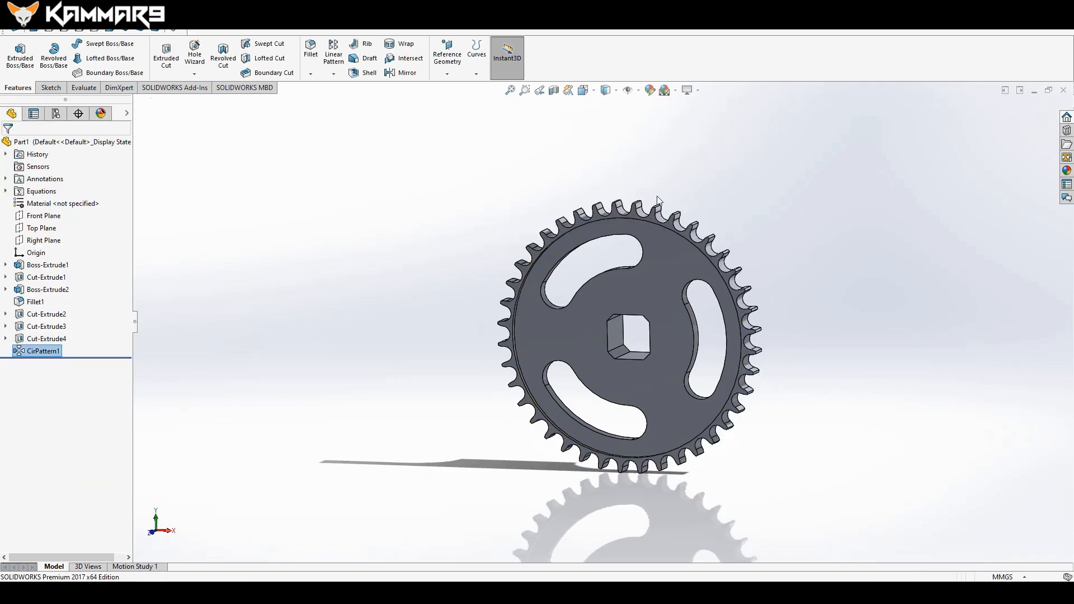
# Start a new sketch on the sprocket's recessed front face.
pyautogui.scroll(-5, 647, 219)
pyautogui.scroll(-3, 647, 218)
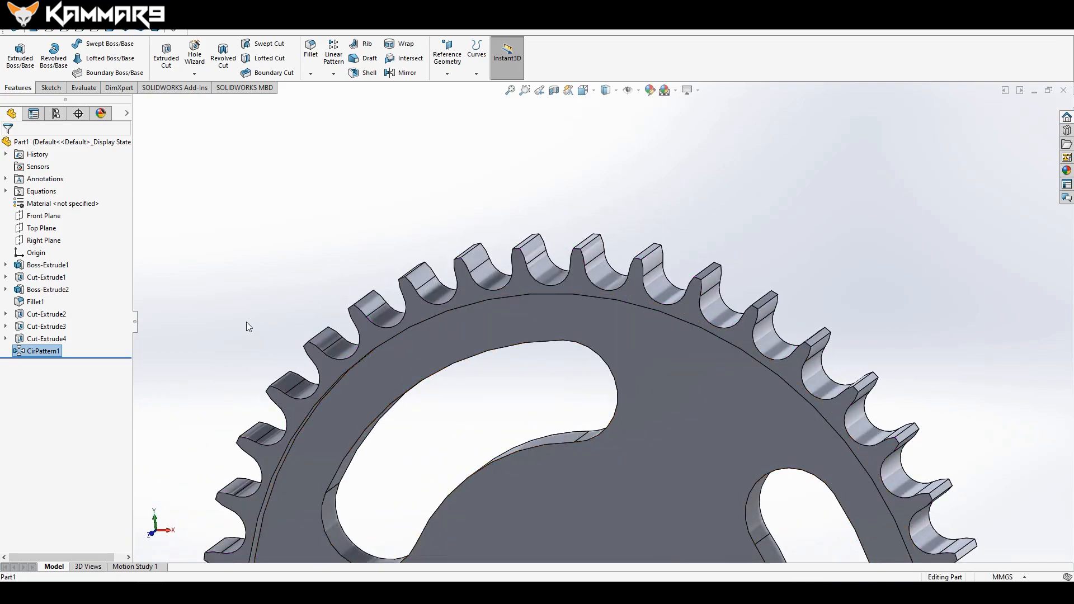
pyautogui.scroll(6, 623, 294)
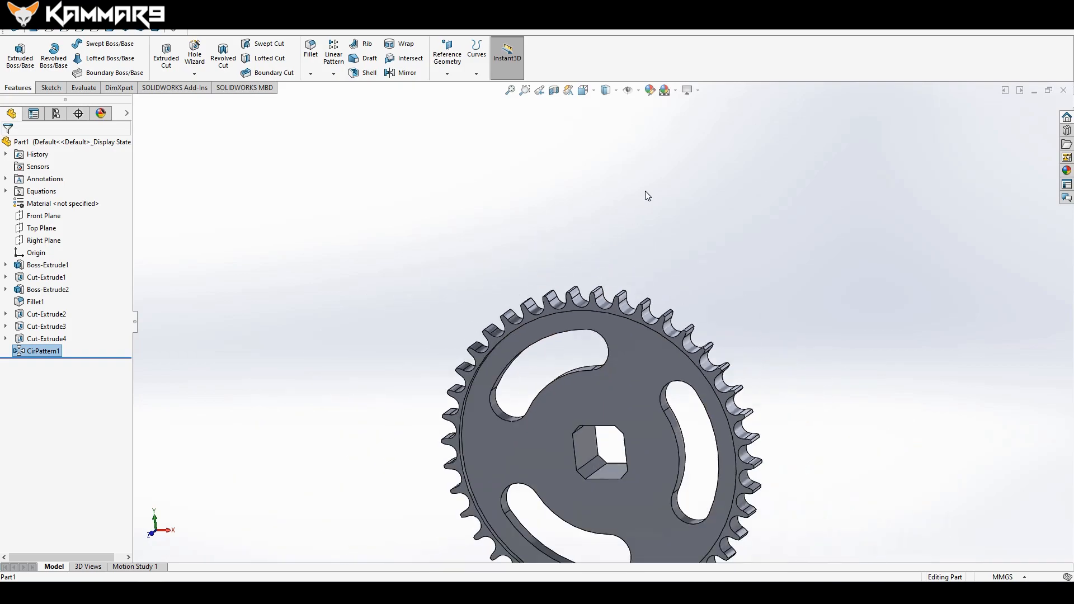
pyautogui.moveTo(554, 389); pyautogui.dragTo(608, 427, button='middle')
pyautogui.scroll(-2, 609, 427)
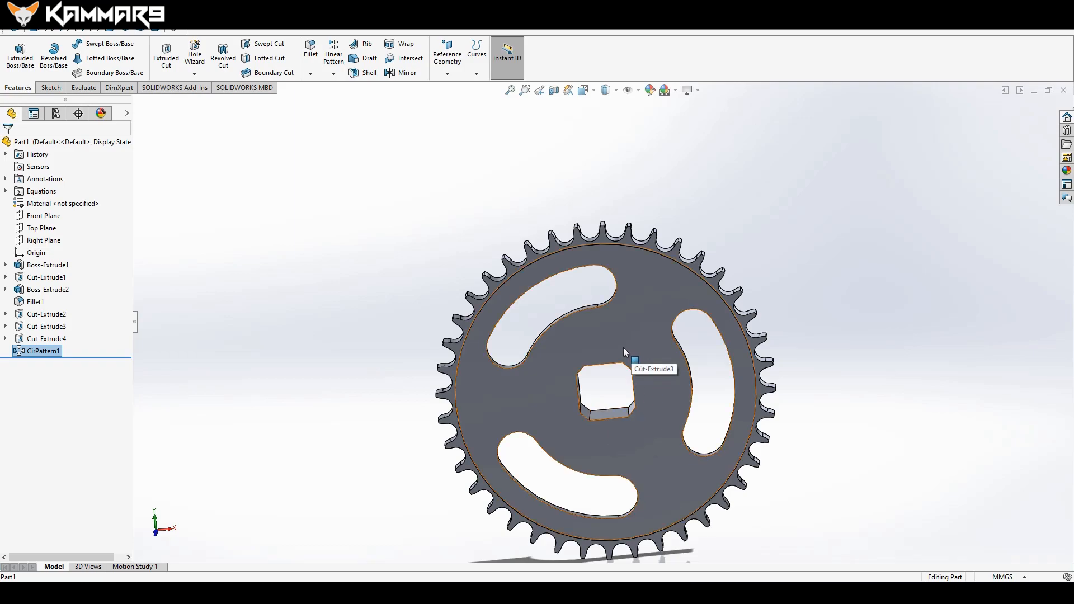
pyautogui.scroll(-3, 601, 368)
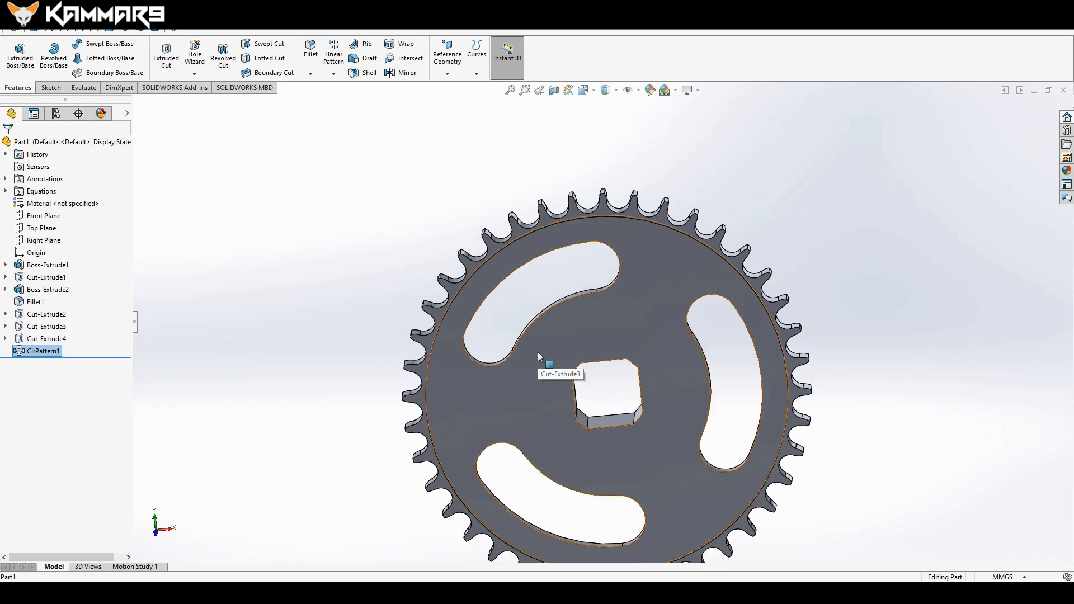
pyautogui.click(614, 335)
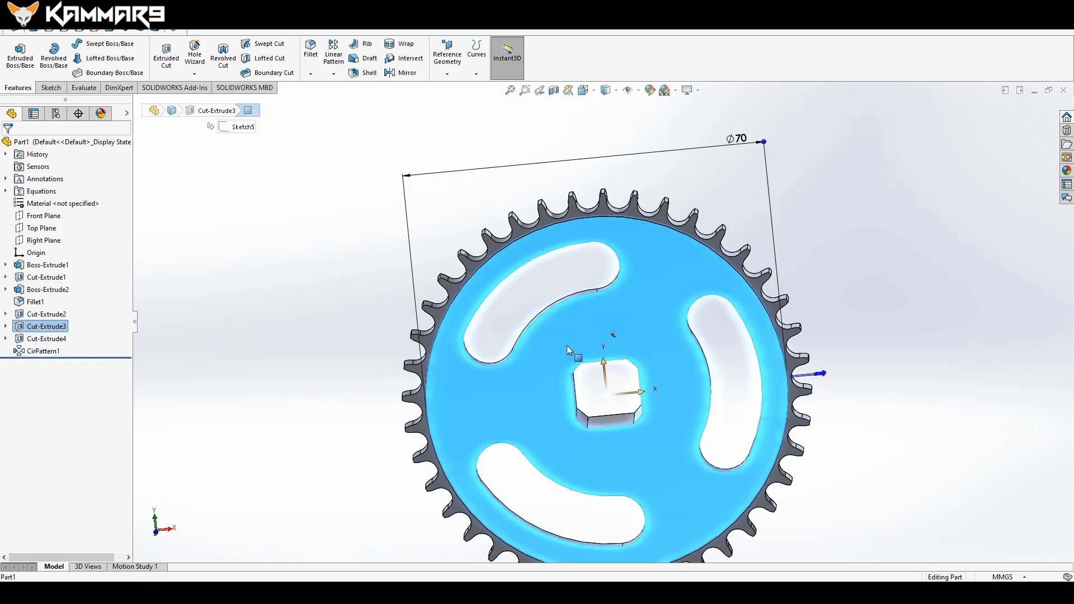
pyautogui.click(48, 88)
pyautogui.click(15, 51)
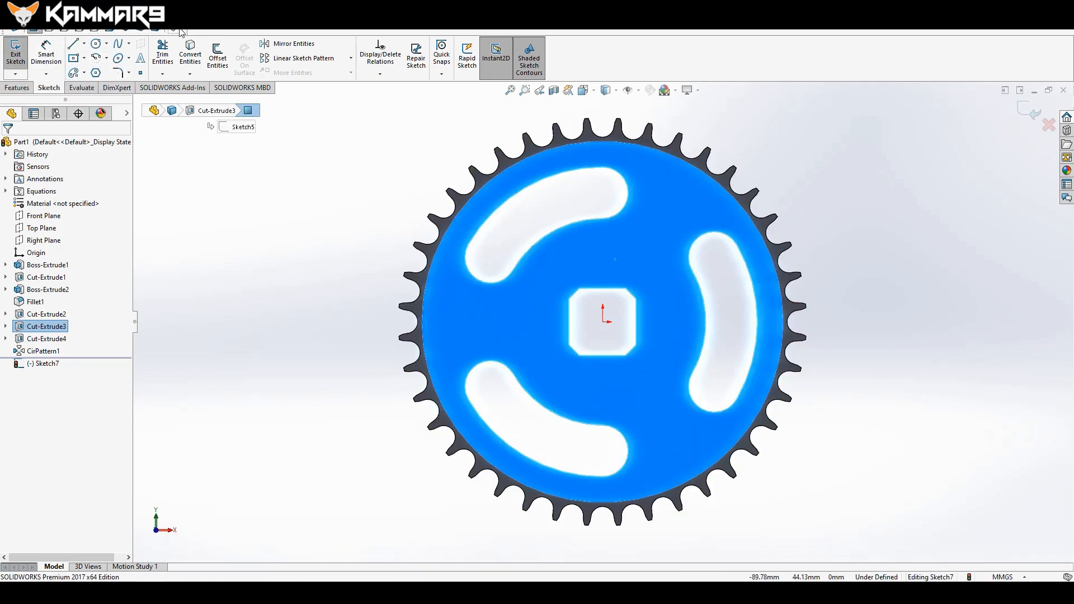
pyautogui.rightClick(715, 57)
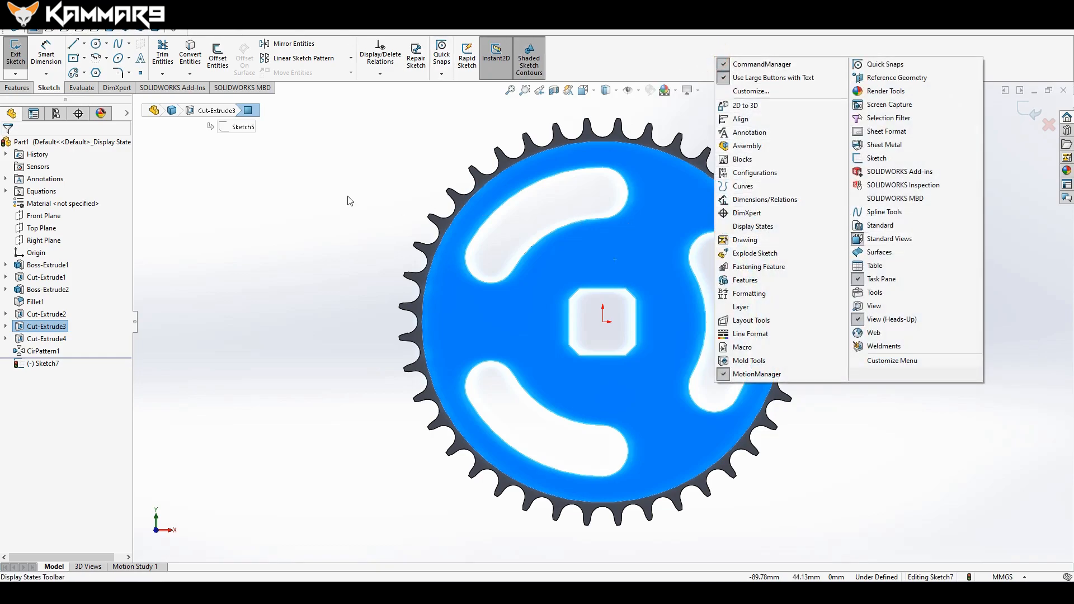
pyautogui.click(301, 182)
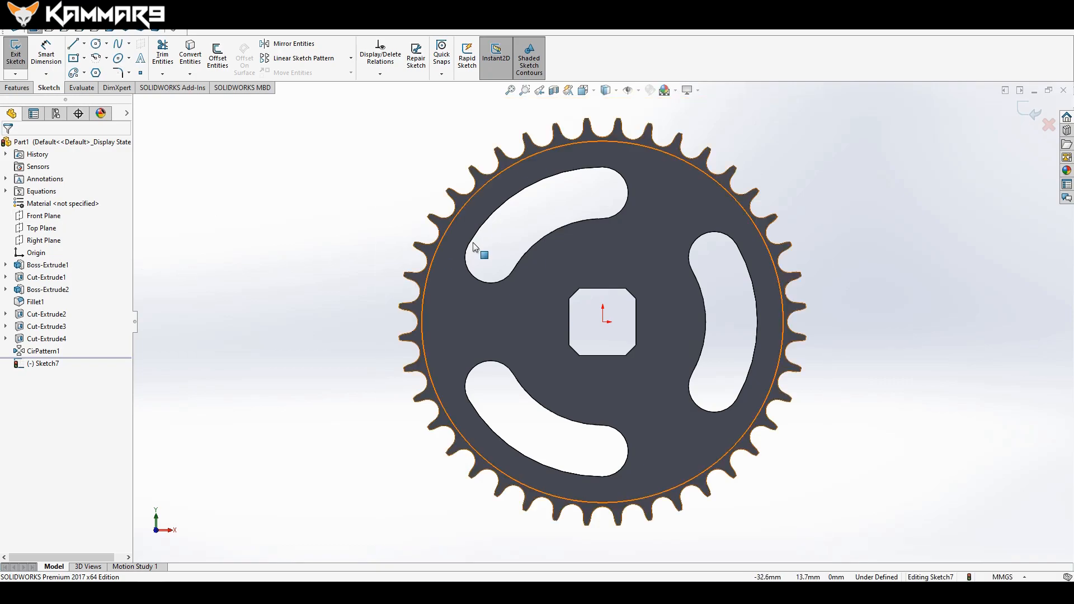
# Draw a circle of about 0.96 mm radius directly above the origin, about 32.9 mm away, between the upper slot and the recess edge.
pyautogui.click(96, 43)
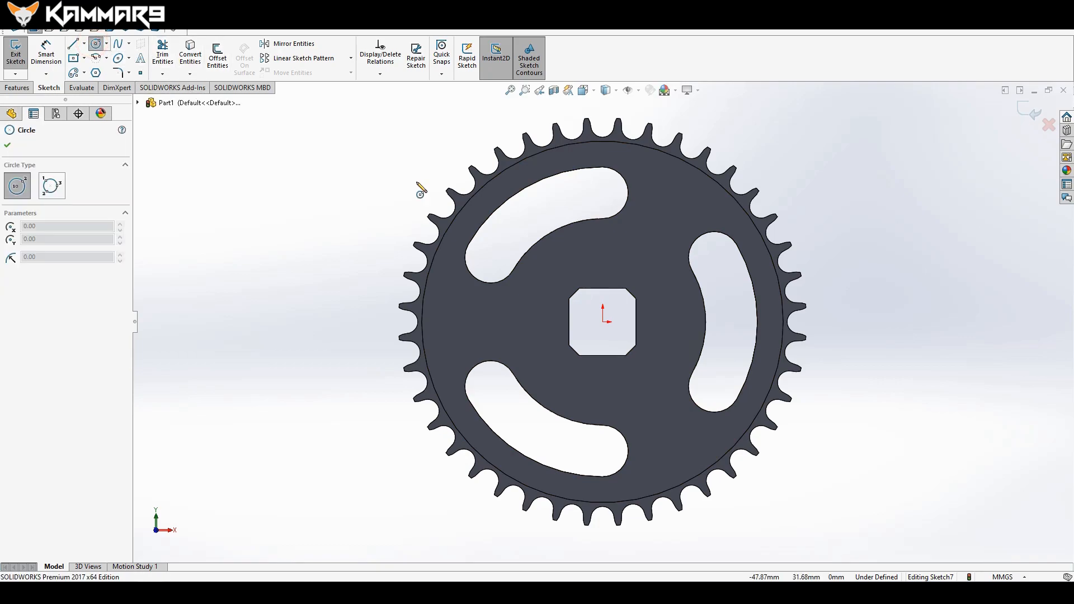
pyautogui.scroll(-3, 612, 168)
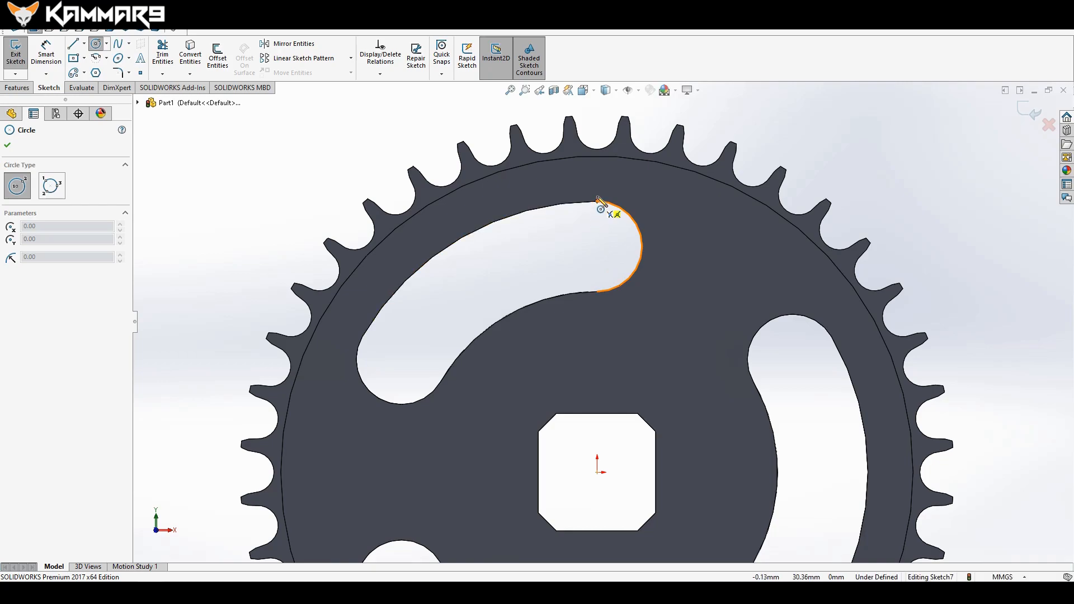
pyautogui.click(597, 175)
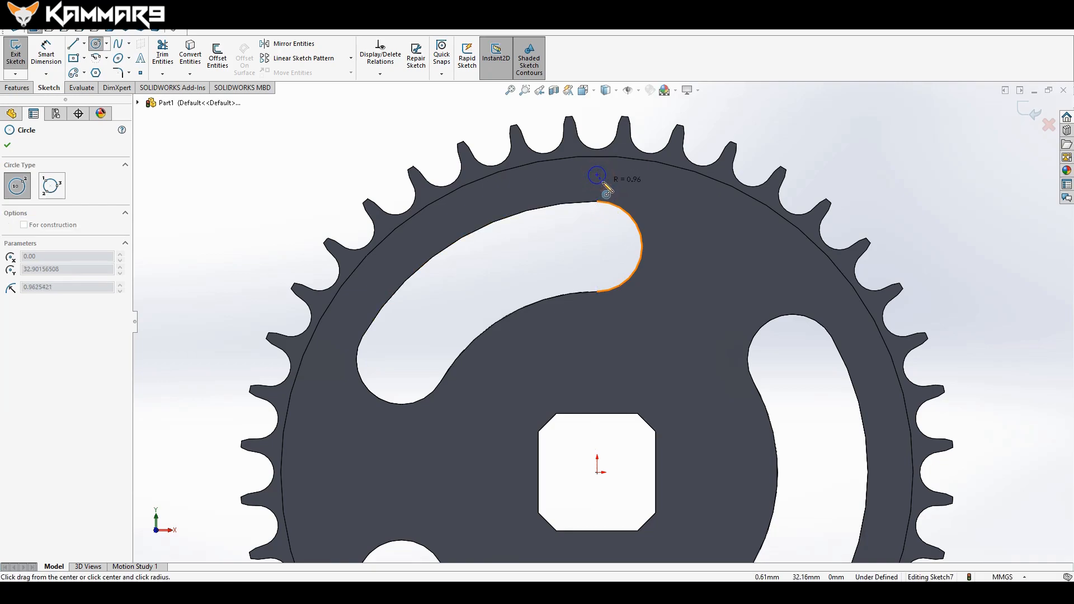
pyautogui.click(603, 180)
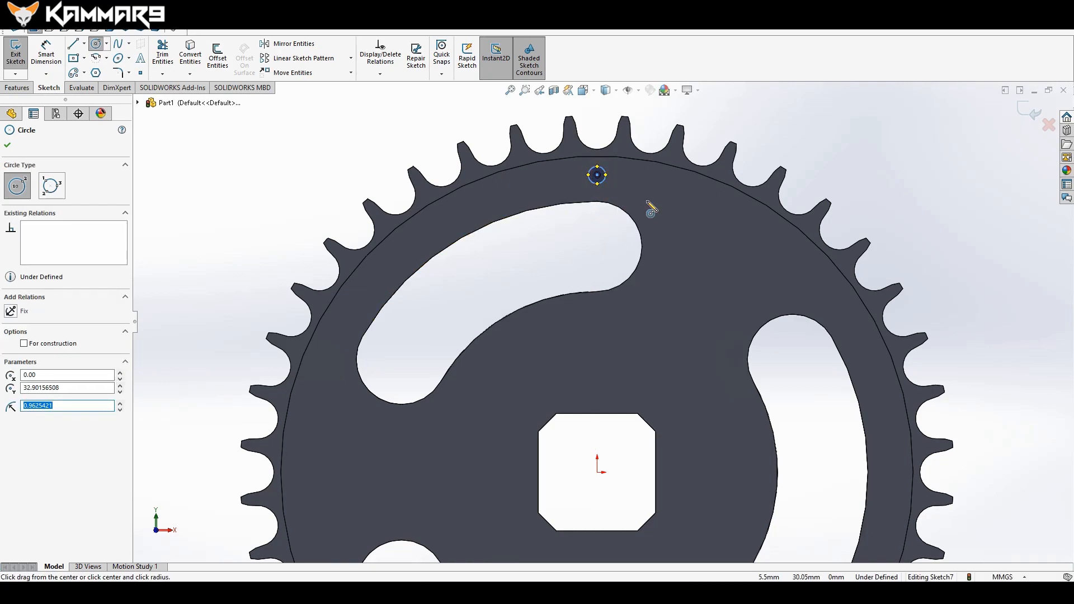
# Draw a circle of about 4.54 mm diameter level with the origin, about 12.58 mm away, between the square hole and the right arc slot.
pyautogui.scroll(3, 688, 225)
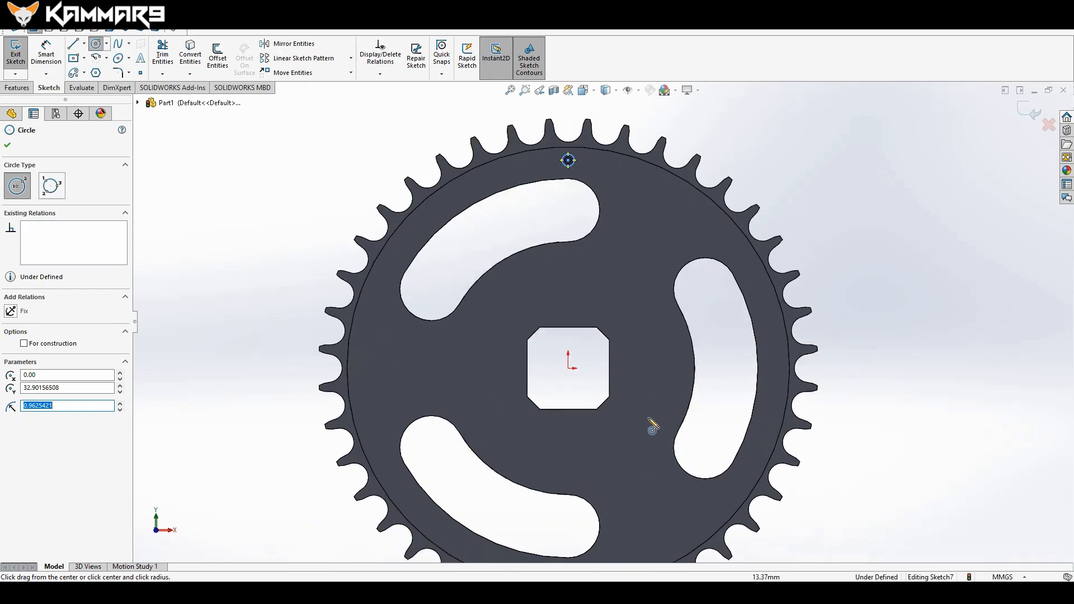
pyautogui.click(648, 368)
pyautogui.click(662, 368)
pyautogui.press('Escape')
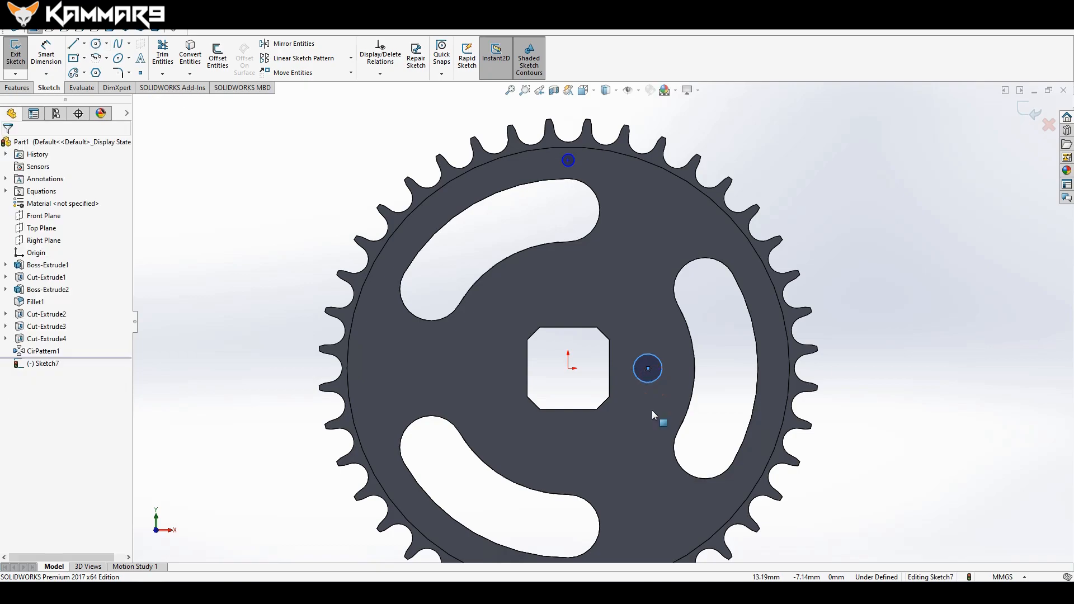
# Dimension the small upper circle's diameter as 1.5 mm.
pyautogui.click(575, 164)
pyautogui.press('d')
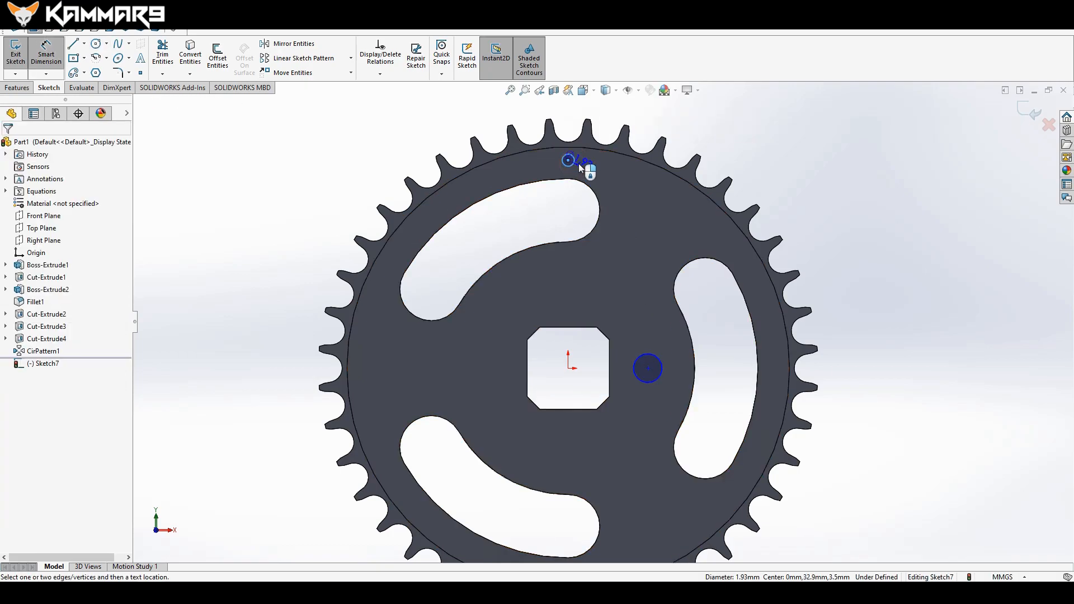
pyautogui.click(666, 125)
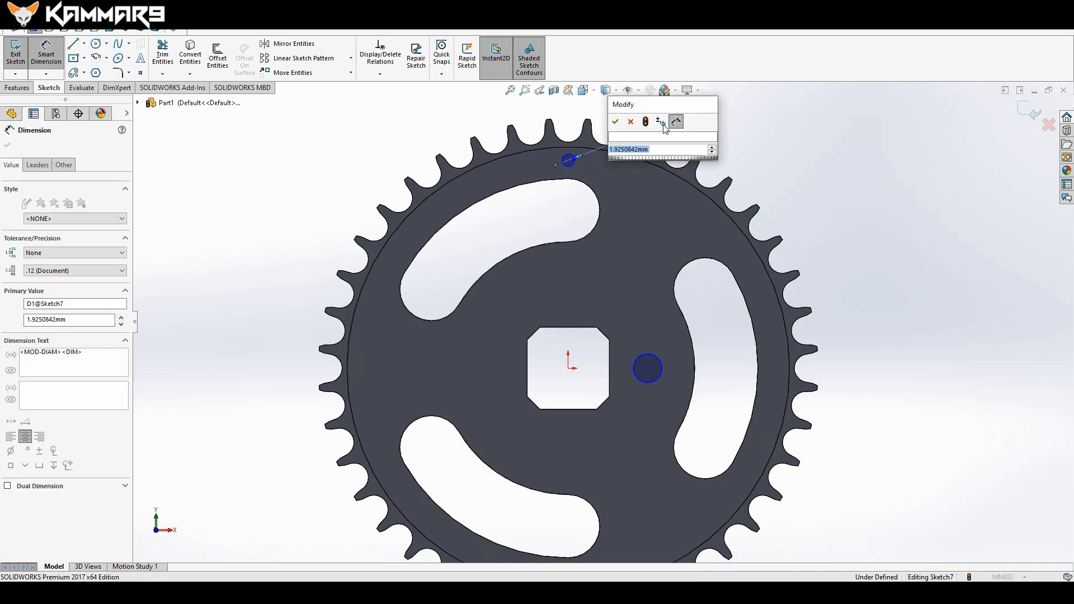
pyautogui.write('1.5')
pyautogui.press('Return')
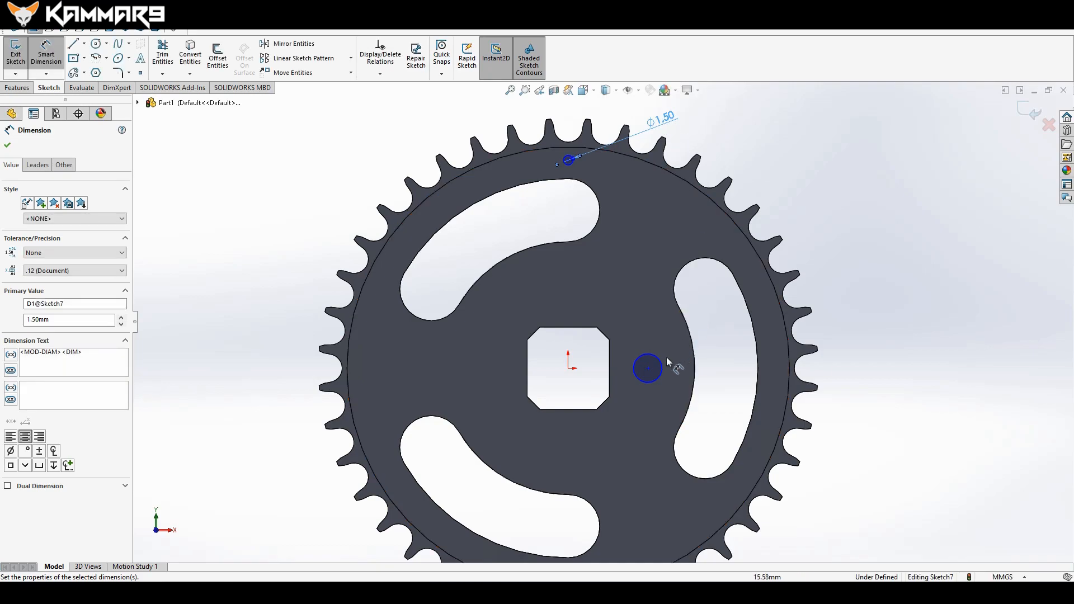
# Dimension the diameter of the circle beside the square hole as 3.5 mm.
pyautogui.click(662, 360)
pyautogui.click(715, 313)
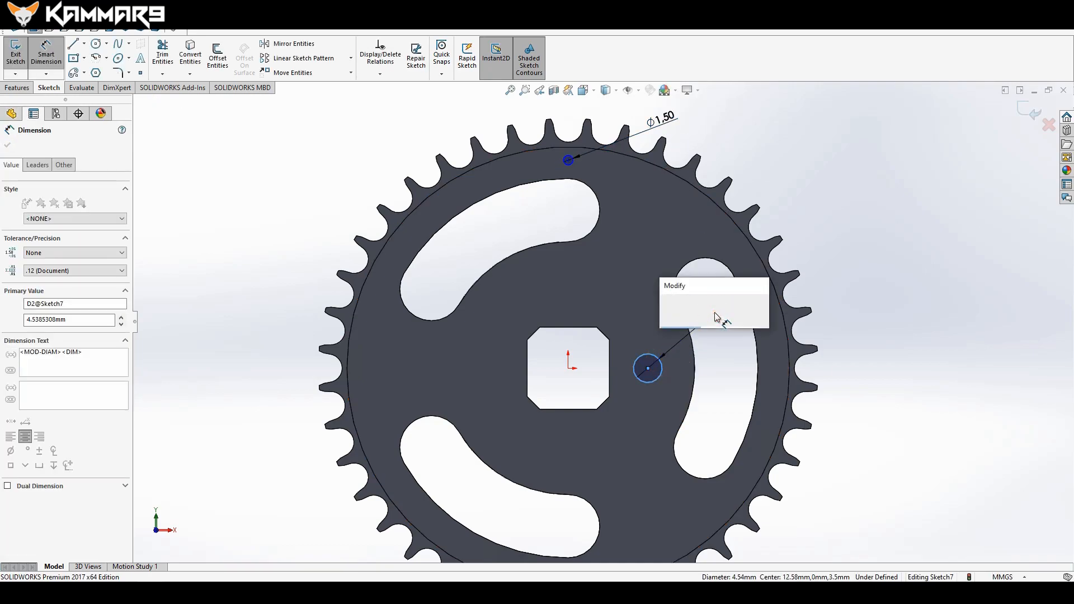
pyautogui.write('3.50mm')
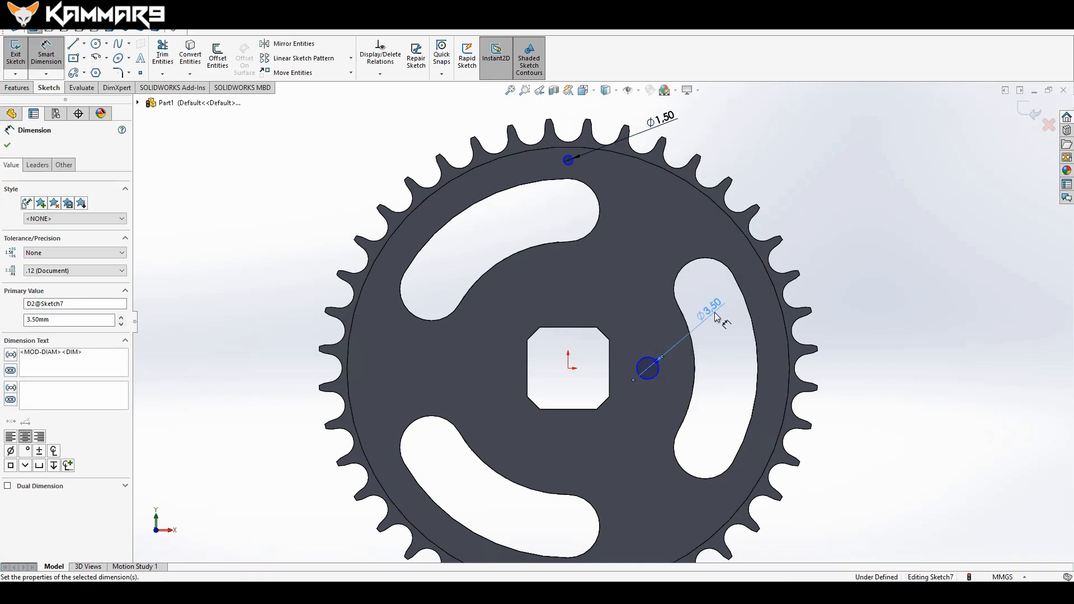
pyautogui.press('Escape')
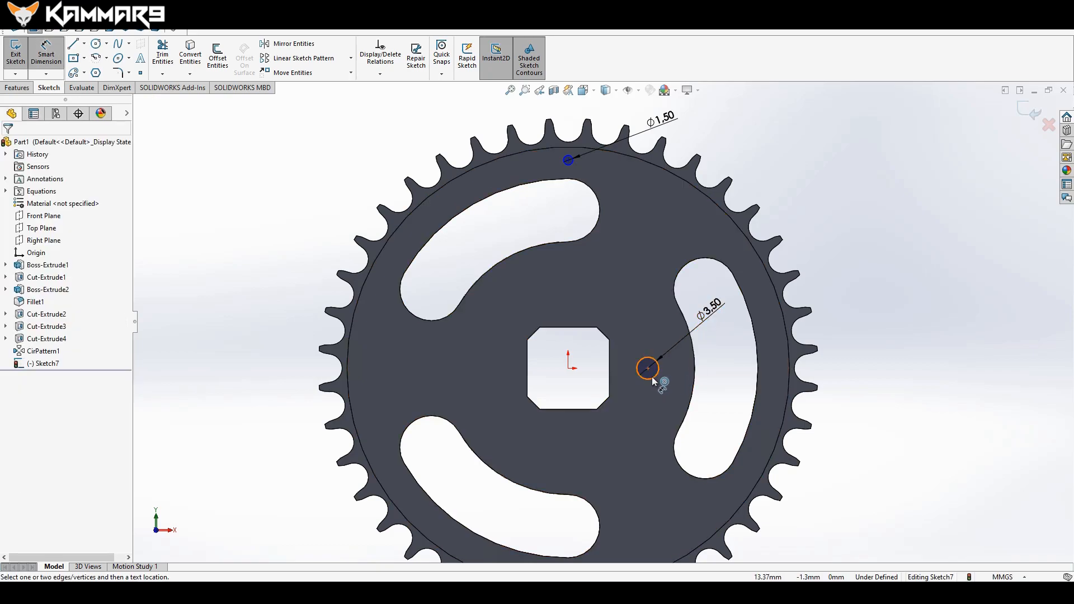
# Dimension the horizontal distance from the origin to the 3.5 mm circle's center as 15 mm.
pyautogui.click(649, 378)
pyautogui.click(569, 366)
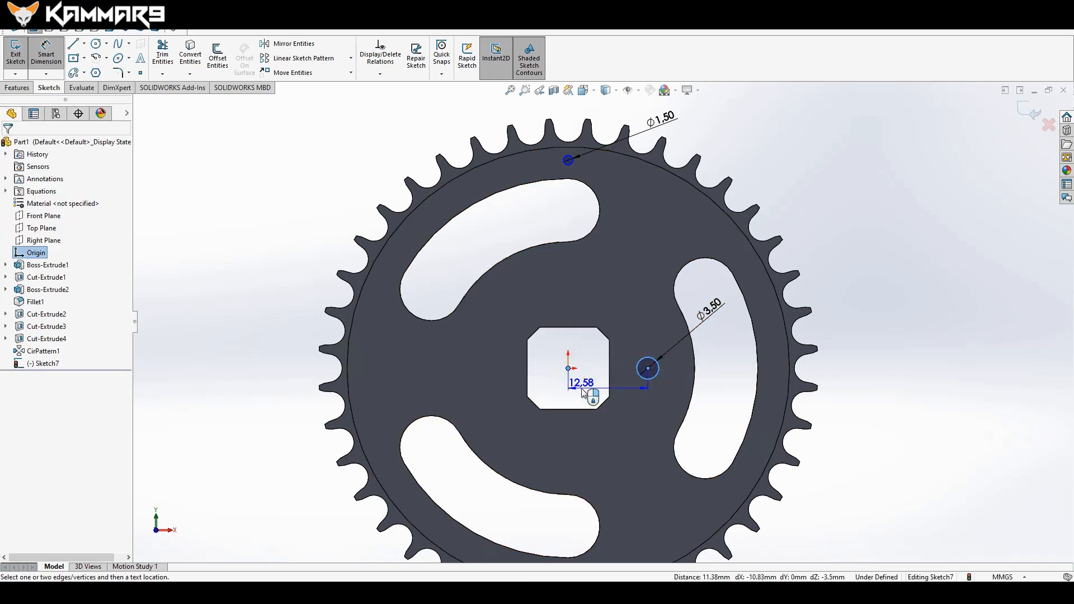
pyautogui.click(582, 390)
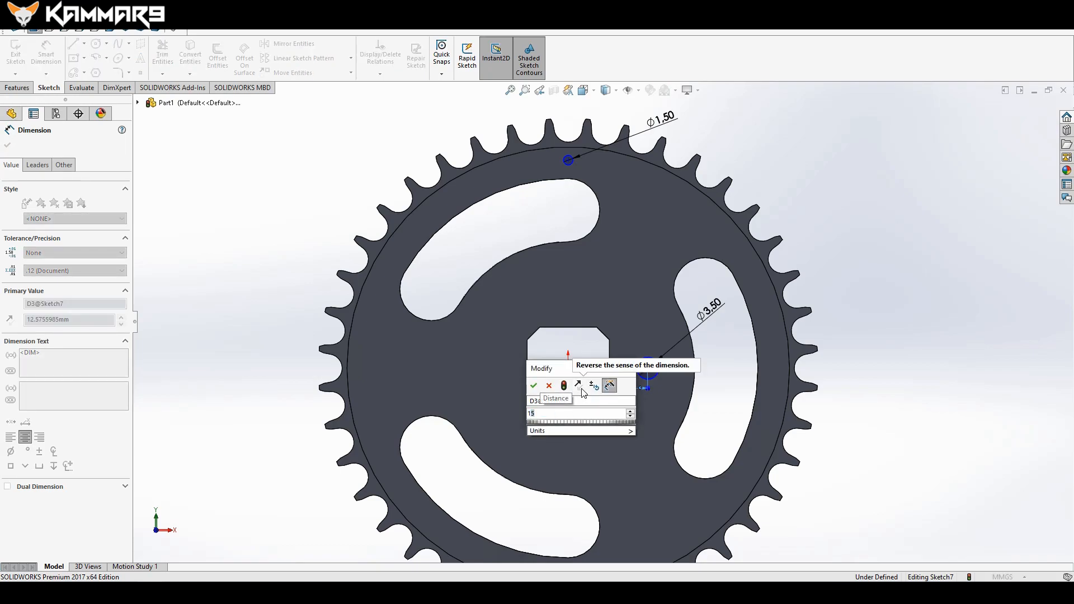
pyautogui.press('Return')
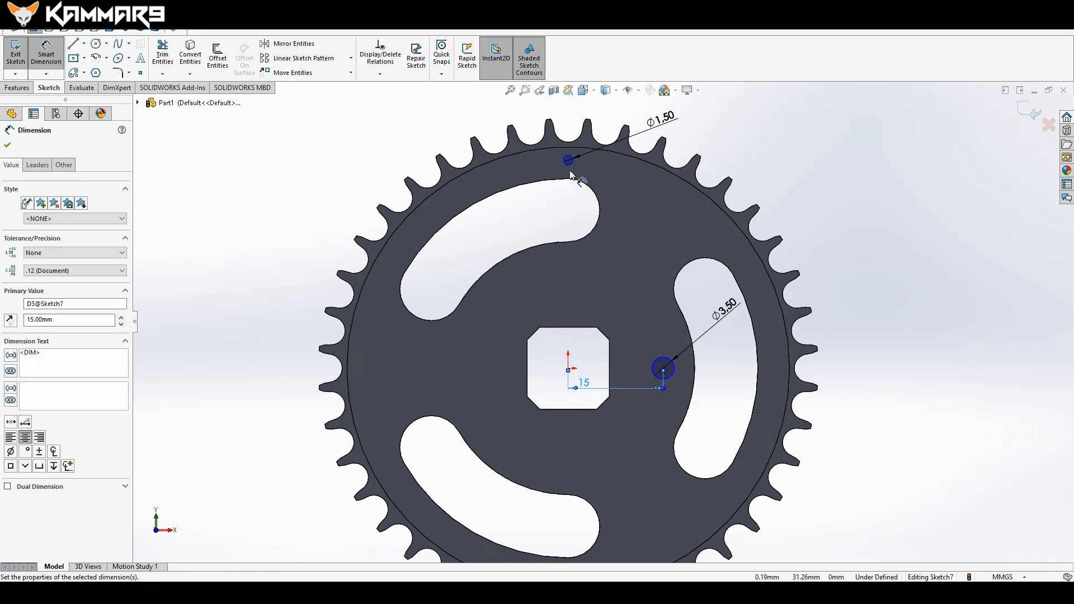
# Dimension the vertical distance from the origin to the 1.5 mm circle's center as 33 mm.
pyautogui.click(568, 166)
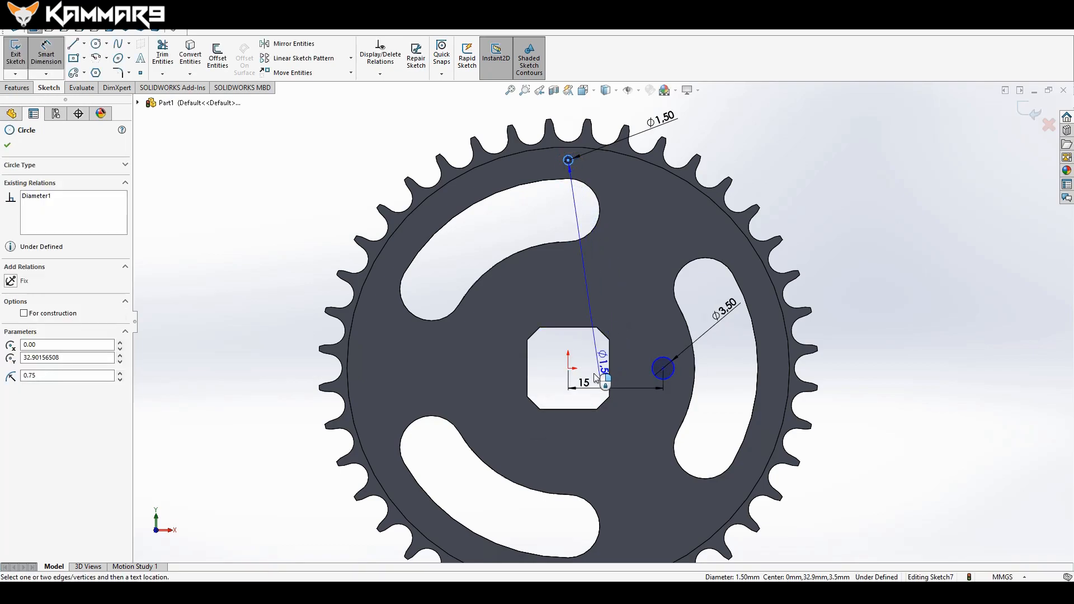
pyautogui.click(568, 369)
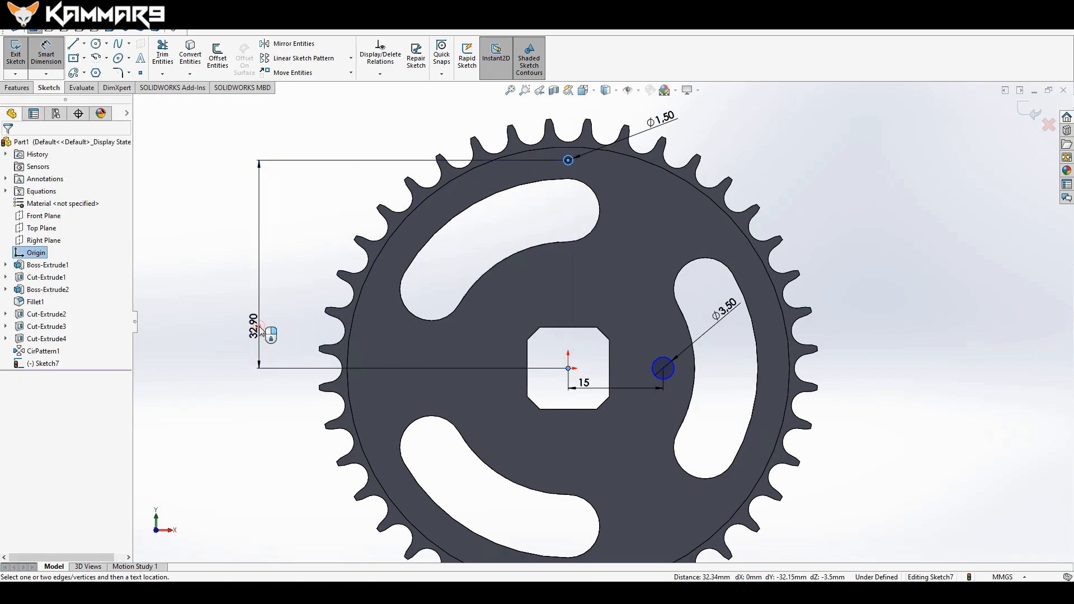
pyautogui.click(259, 332)
pyautogui.write('33')
pyautogui.press('Return')
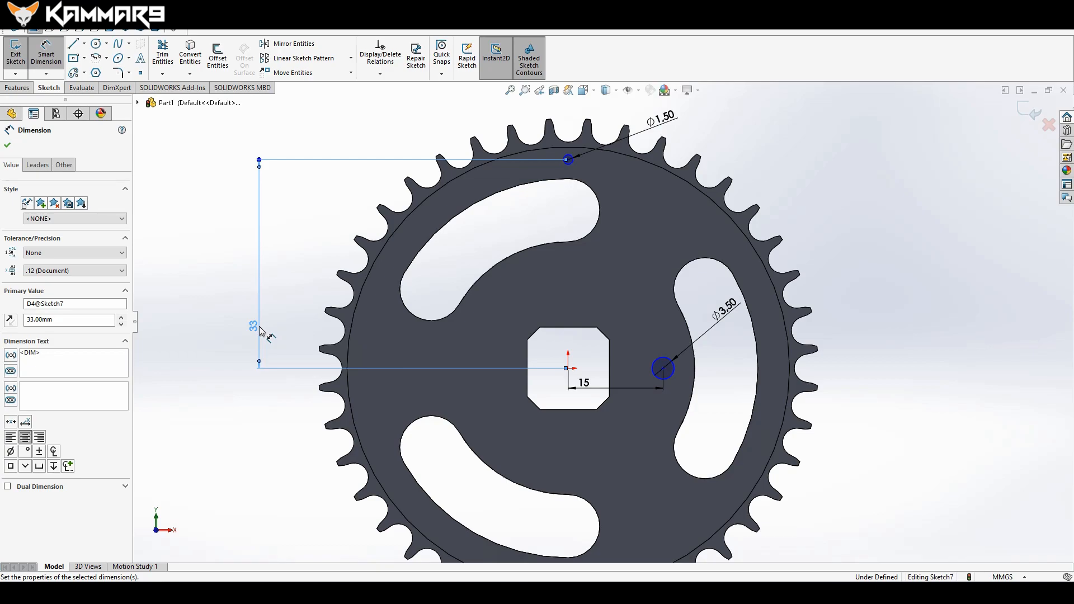
pyautogui.press('Escape')
# Add a vertical relation between the 1.5 mm circle's center and the origin.
pyautogui.moveTo(569, 159)
pyautogui.mouseDown()
pyautogui.moveTo(613, 168)
pyautogui.moveTo(522, 167)
pyautogui.moveTo(584, 164)
pyautogui.mouseUp()
pyautogui.keyDown('ctrl'); pyautogui.click(568, 368); pyautogui.keyUp('ctrl')
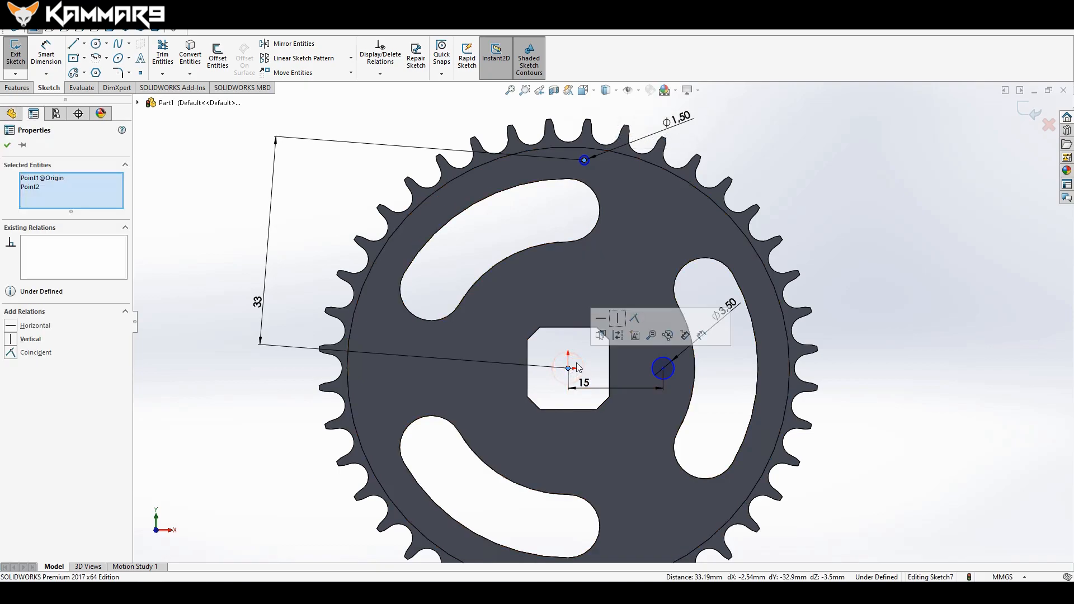
pyautogui.click(616, 320)
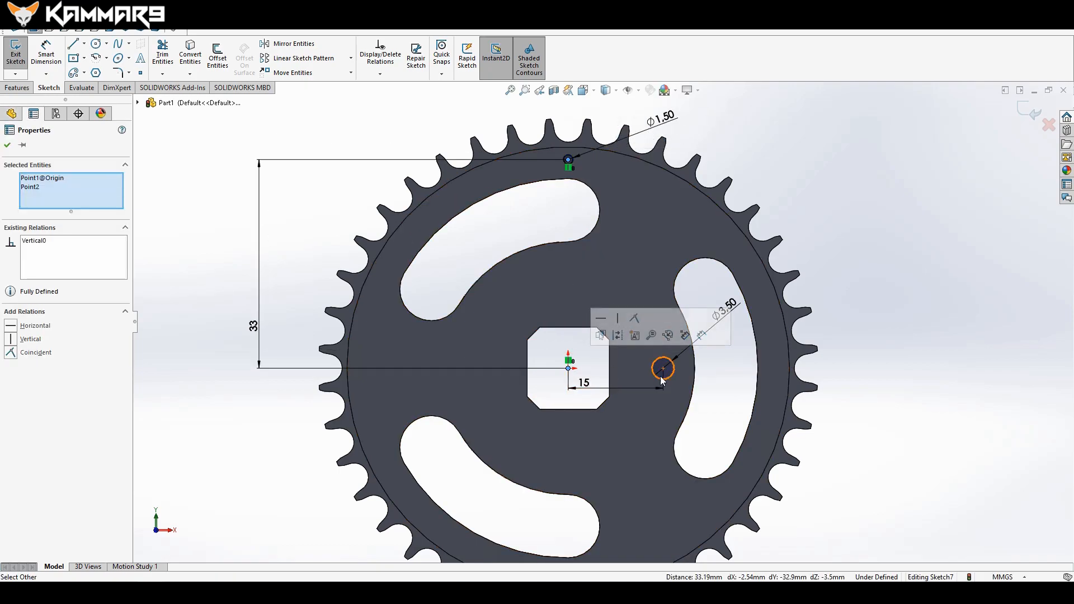
# Add a horizontal relation between the 3.5 mm circle's center and the origin.
pyautogui.moveTo(666, 368); pyautogui.dragTo(674, 394)
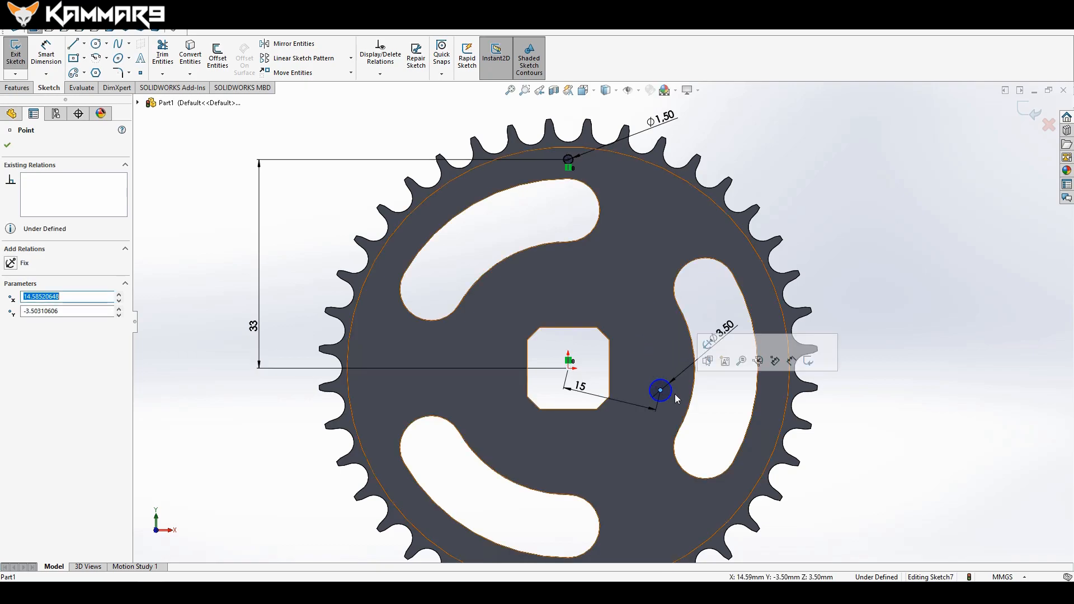
pyautogui.keyDown('ctrl'); pyautogui.click(568, 369); pyautogui.keyUp('ctrl')
pyautogui.click(607, 322)
pyautogui.click(719, 434)
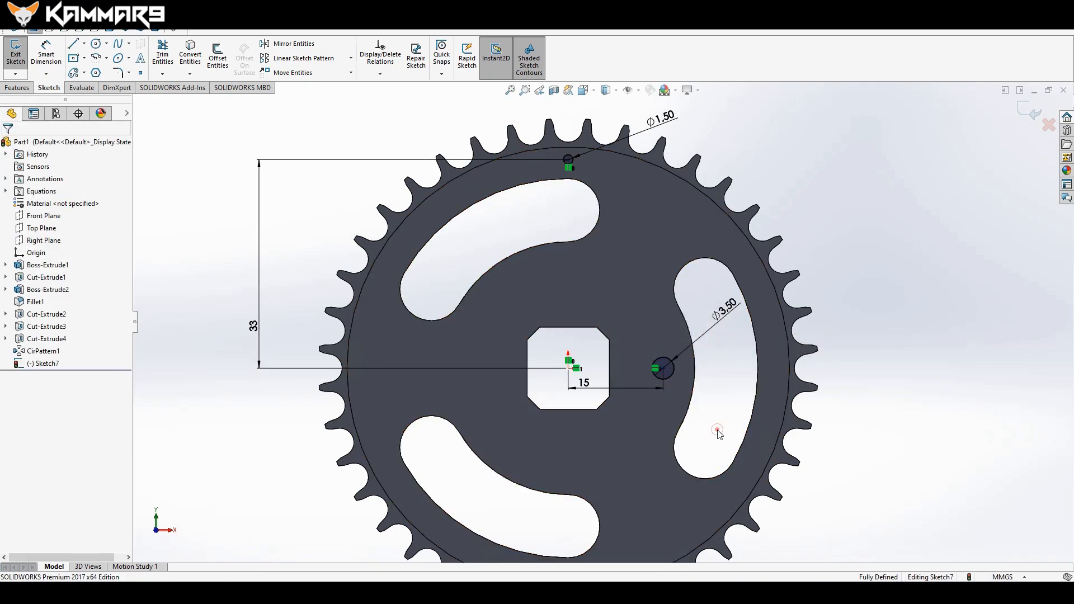
# Create a circular sketch pattern of the 1.5 mm circle around the origin with 6 equally spaced instances over 360°.
pyautogui.scroll(-5, 568, 156)
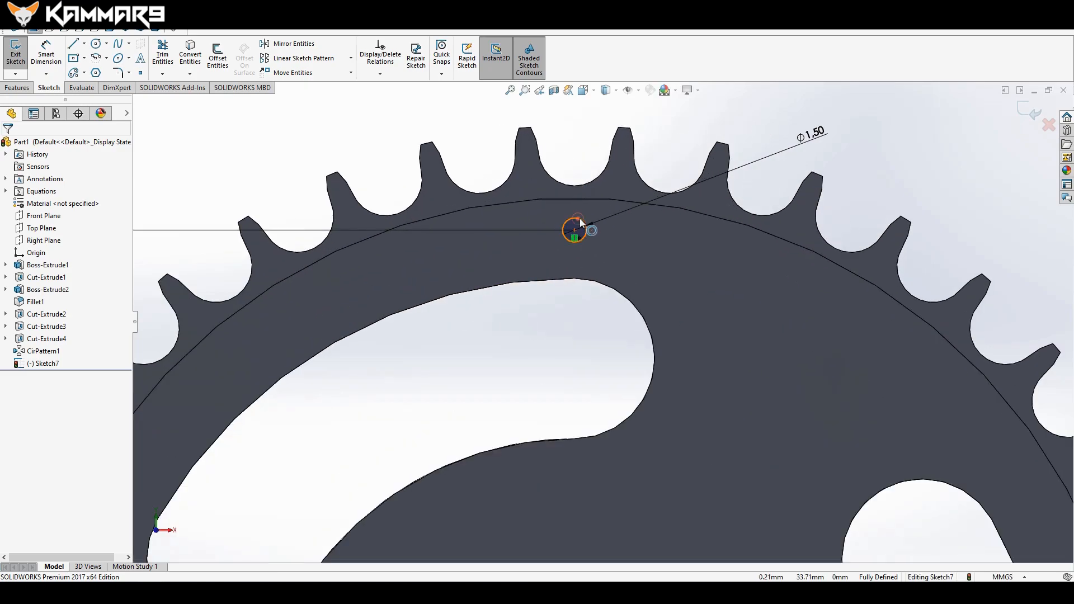
pyautogui.click(578, 222)
pyautogui.scroll(6, 602, 326)
pyautogui.scroll(-2, 617, 419)
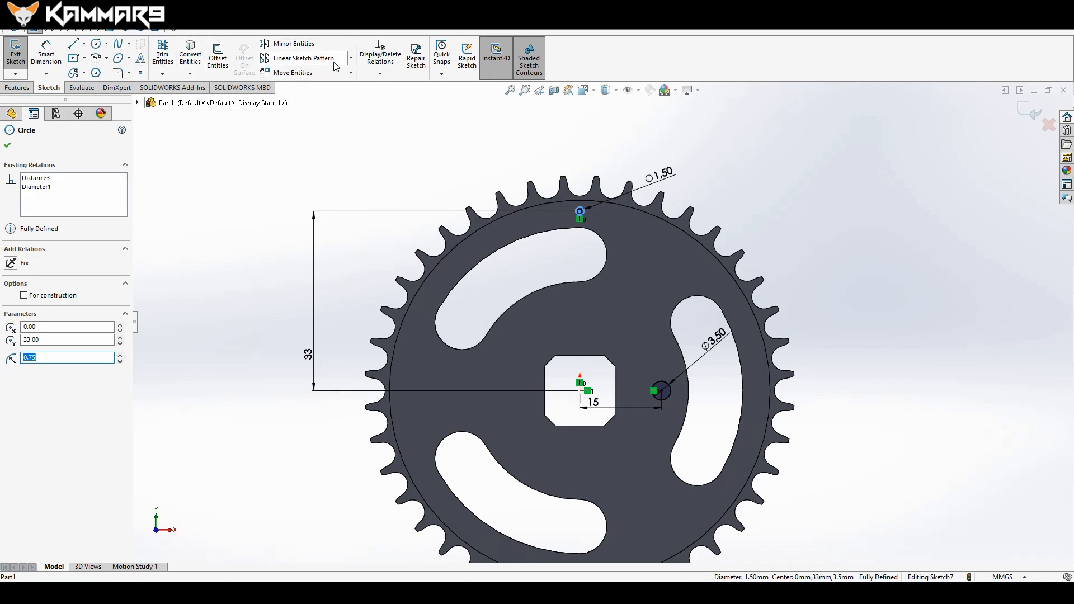
pyautogui.click(351, 59)
pyautogui.click(339, 87)
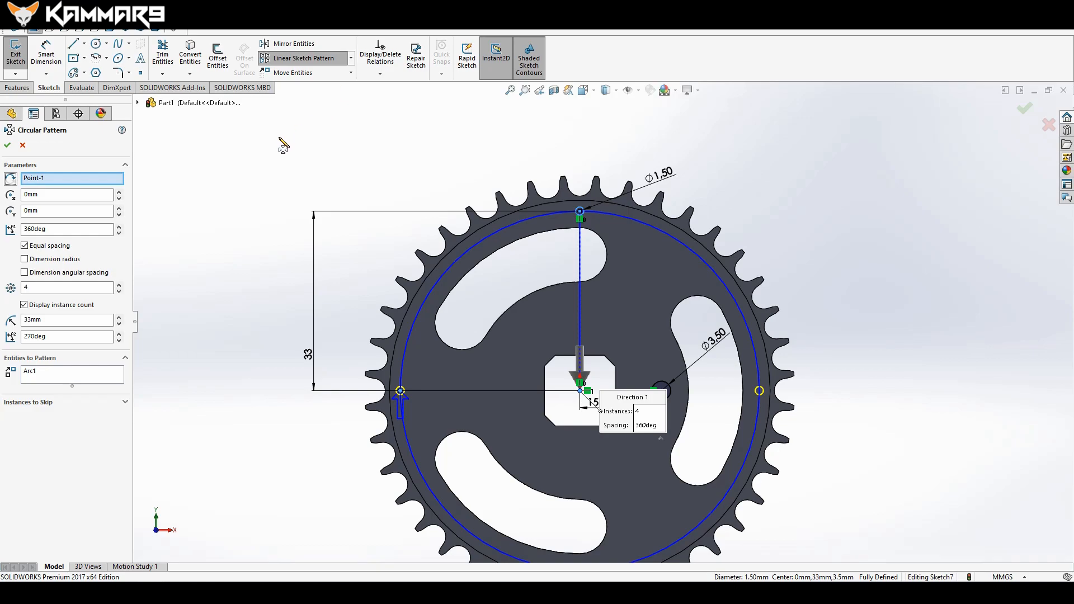
pyautogui.moveTo(39, 288); pyautogui.dragTo(5, 291)
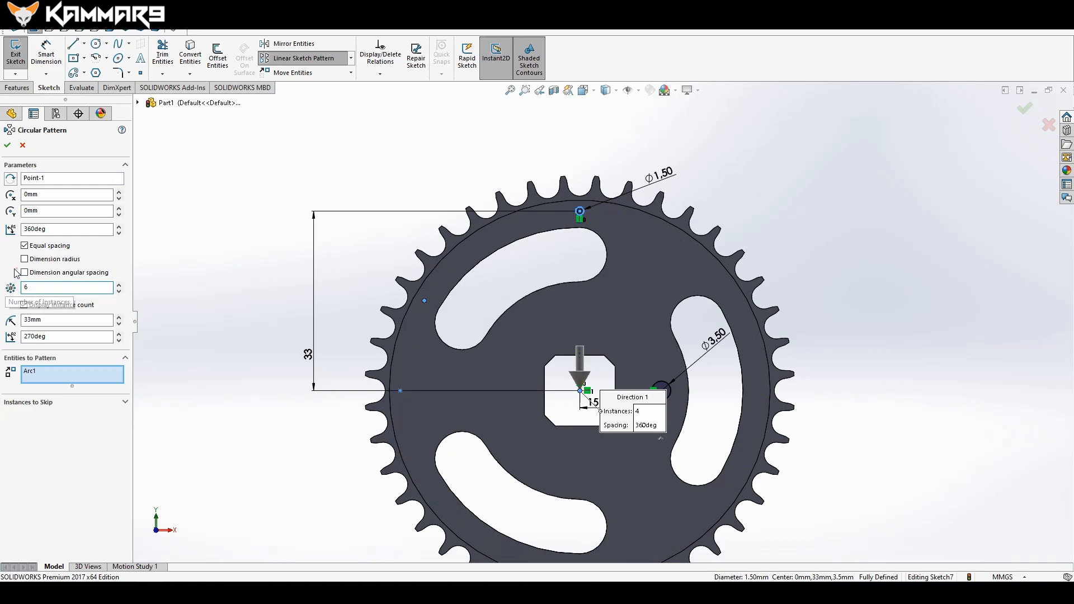
pyautogui.click(7, 147)
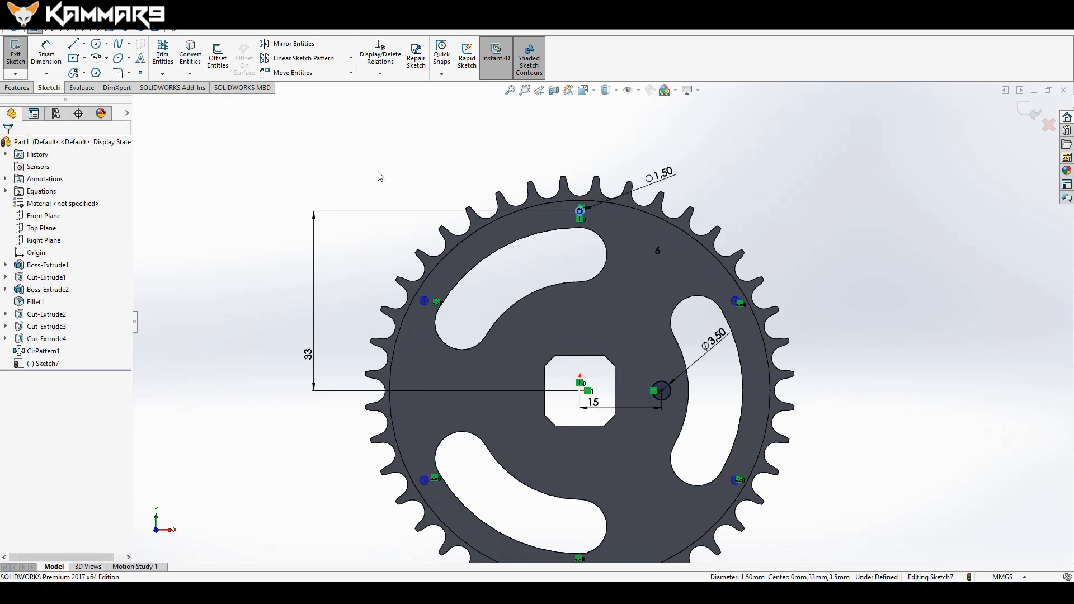
# Cut-extrude the six 1.5 mm circles and the 3.5 mm circle through the disc with the Up To Next end condition.
pyautogui.scroll(3, 657, 358)
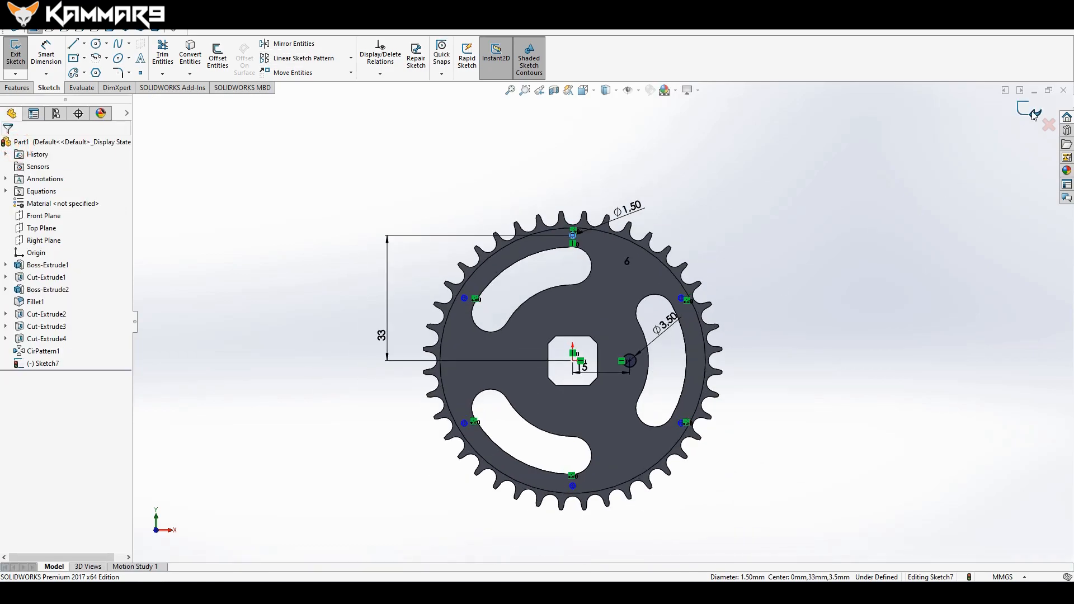
pyautogui.click(18, 90)
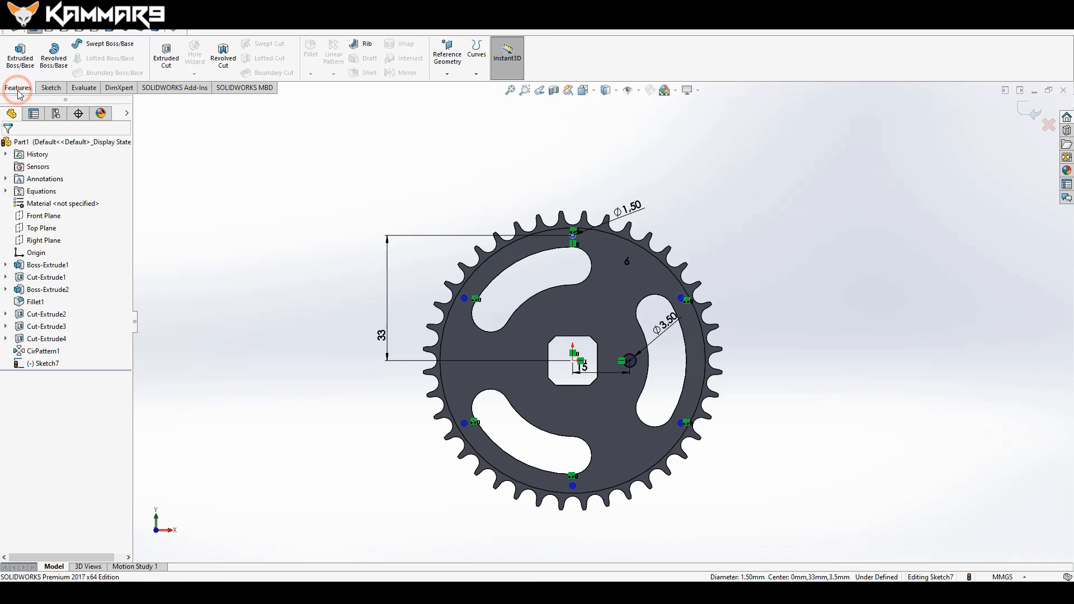
pyautogui.click(166, 55)
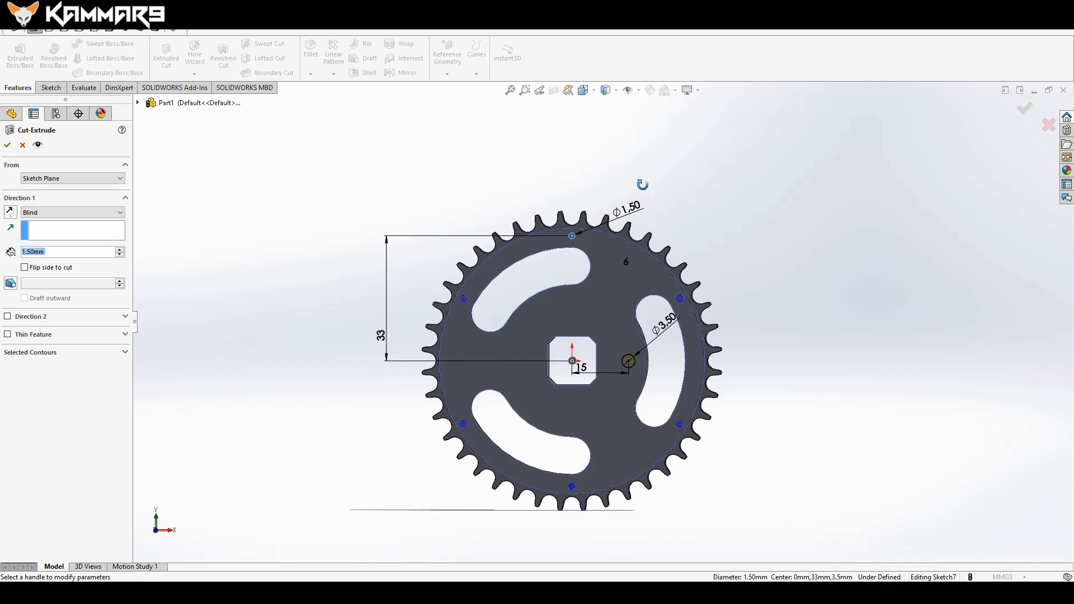
pyautogui.scroll(-8, 656, 341)
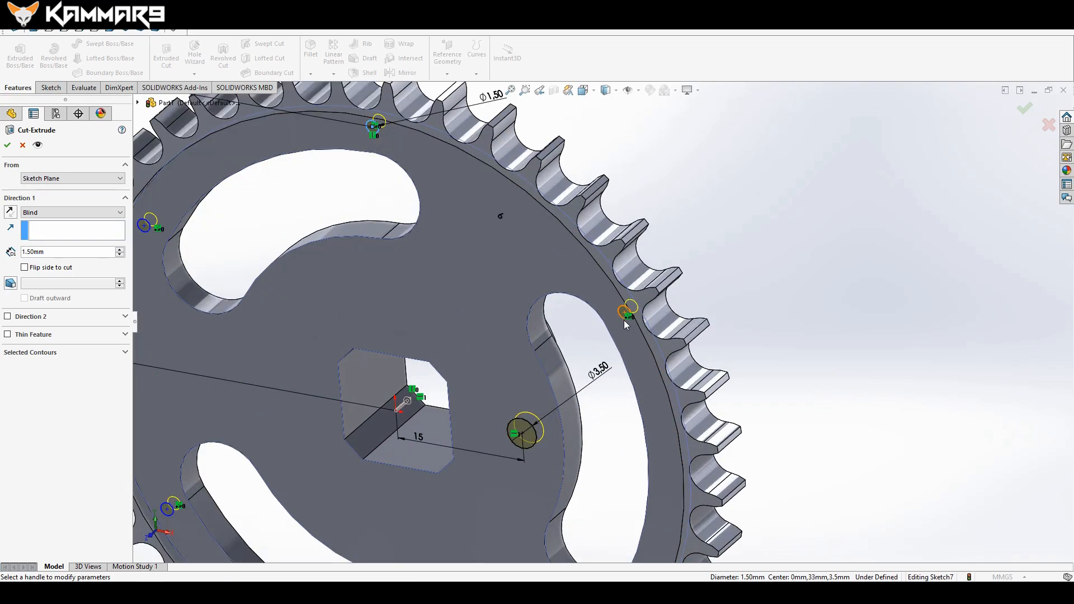
pyautogui.moveTo(594, 247); pyautogui.dragTo(539, 315, button='middle')
pyautogui.scroll(5, 539, 314)
pyautogui.moveTo(638, 262); pyautogui.dragTo(719, 240, button='middle')
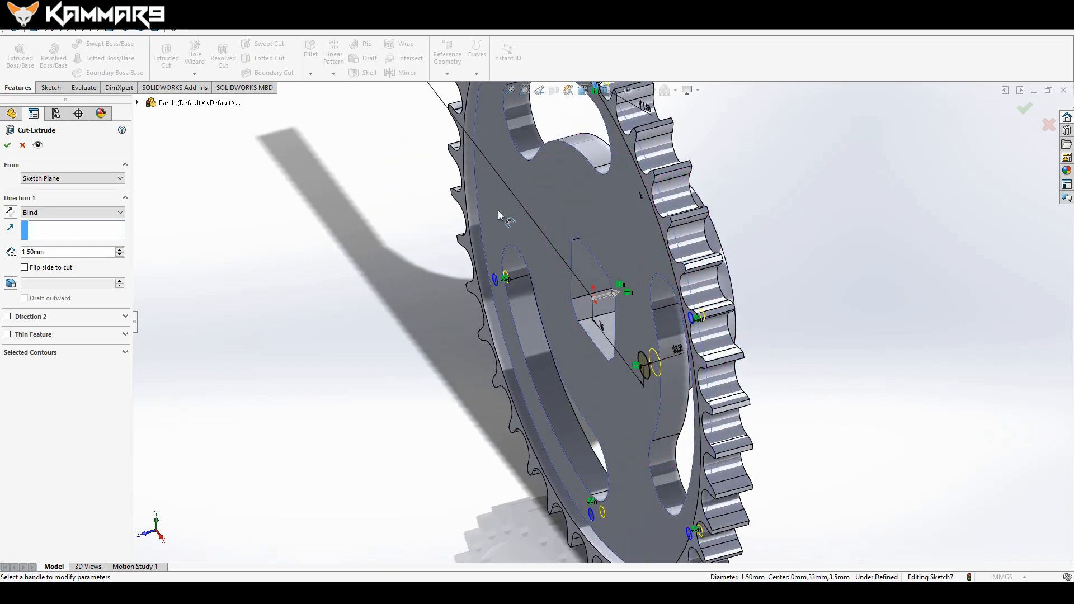
pyautogui.click(107, 212)
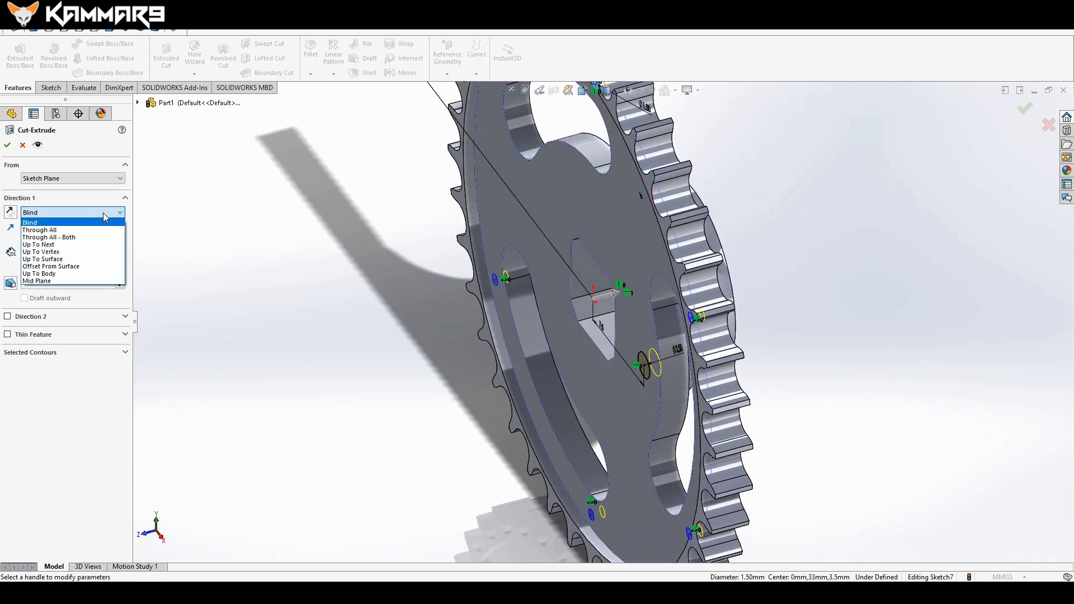
pyautogui.click(68, 245)
pyautogui.moveTo(816, 223); pyautogui.dragTo(862, 199, button='middle')
pyautogui.scroll(4, 722, 266)
pyautogui.click(8, 146)
# Examine the sprocket and its newly cut holes from several angles.
pyautogui.scroll(-5, 733, 312)
pyautogui.moveTo(713, 309); pyautogui.dragTo(605, 294, button='middle')
pyautogui.scroll(4, 605, 293)
pyautogui.click(534, 332)
pyautogui.moveTo(593, 234); pyautogui.dragTo(727, 210, button='middle')
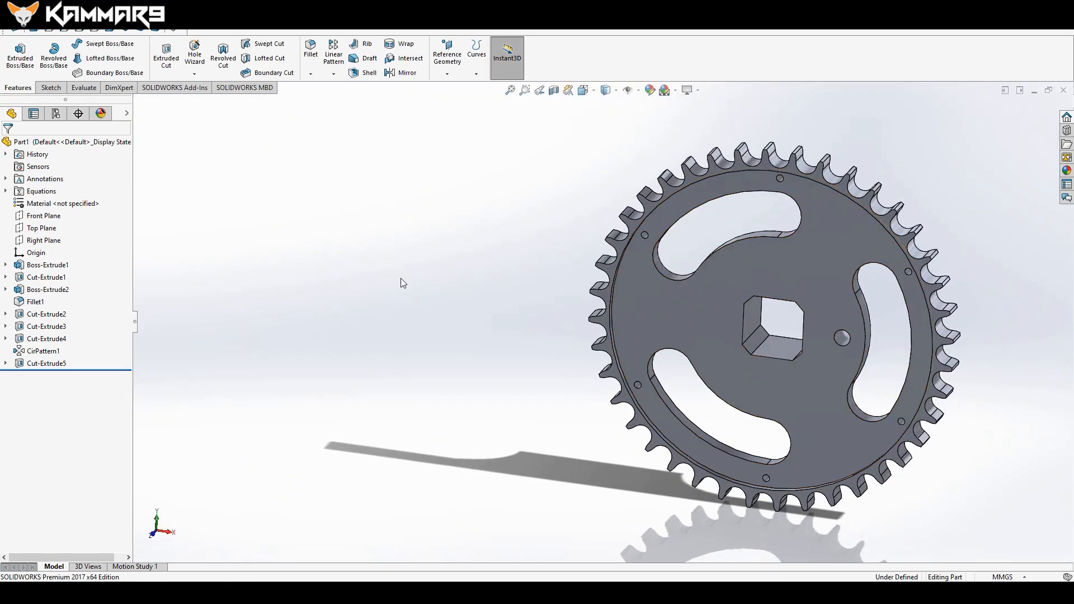
pyautogui.scroll(2, 838, 317)
pyautogui.scroll(-2, 799, 318)
pyautogui.keyDown('ctrl'); pyautogui.moveTo(837, 316); pyautogui.dragTo(776, 318, button='middle'); pyautogui.keyUp('ctrl')
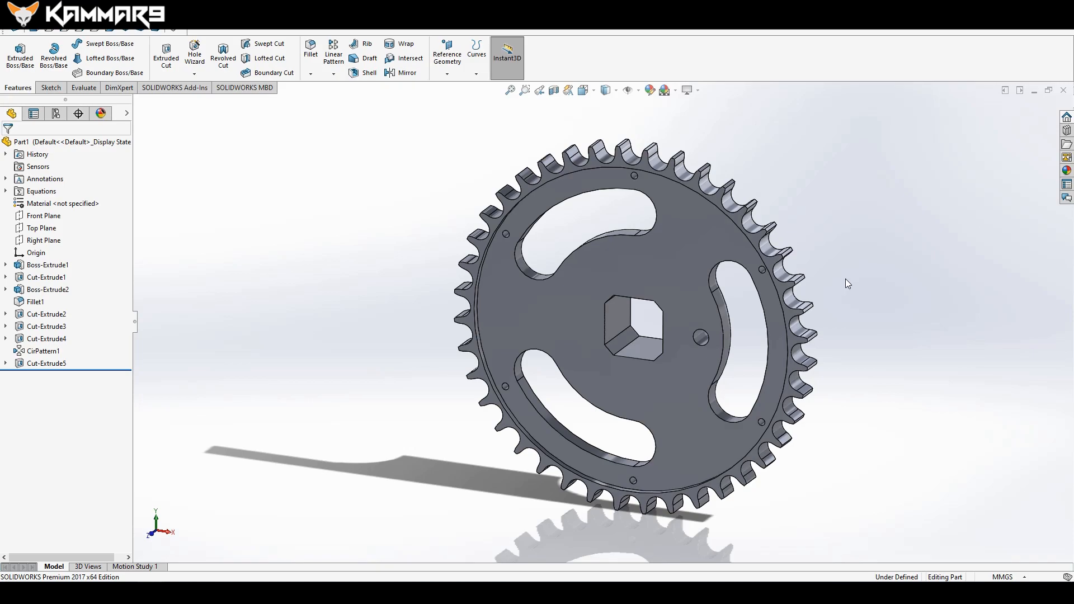
pyautogui.scroll(1, 895, 273)
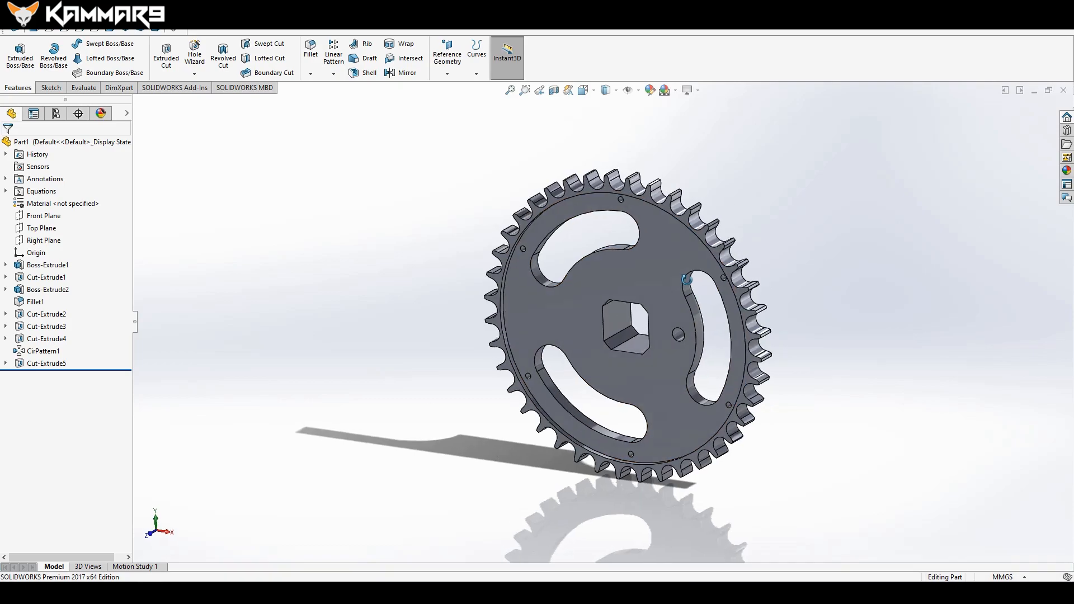
pyautogui.scroll(-2, 744, 335)
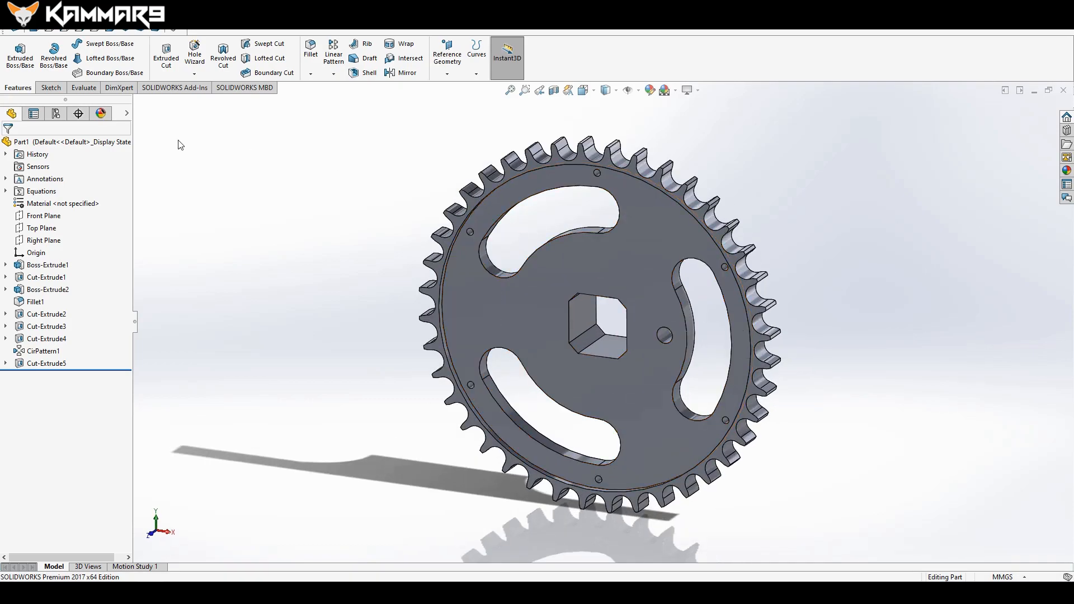
# Assign 1060 Alloy as the sprocket's material.
pyautogui.rightClick(61, 209)
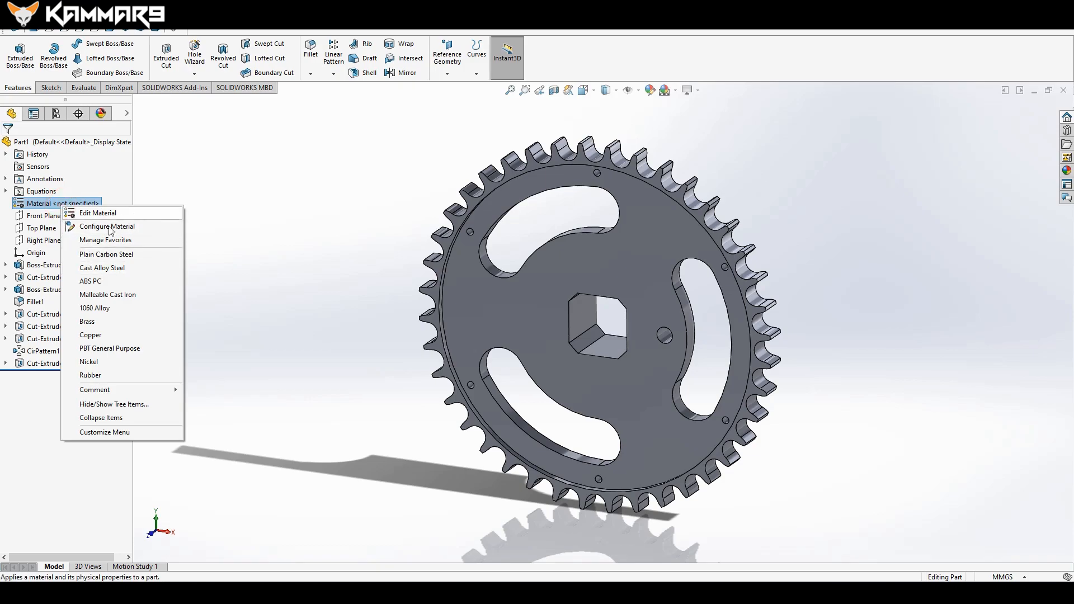
pyautogui.click(103, 313)
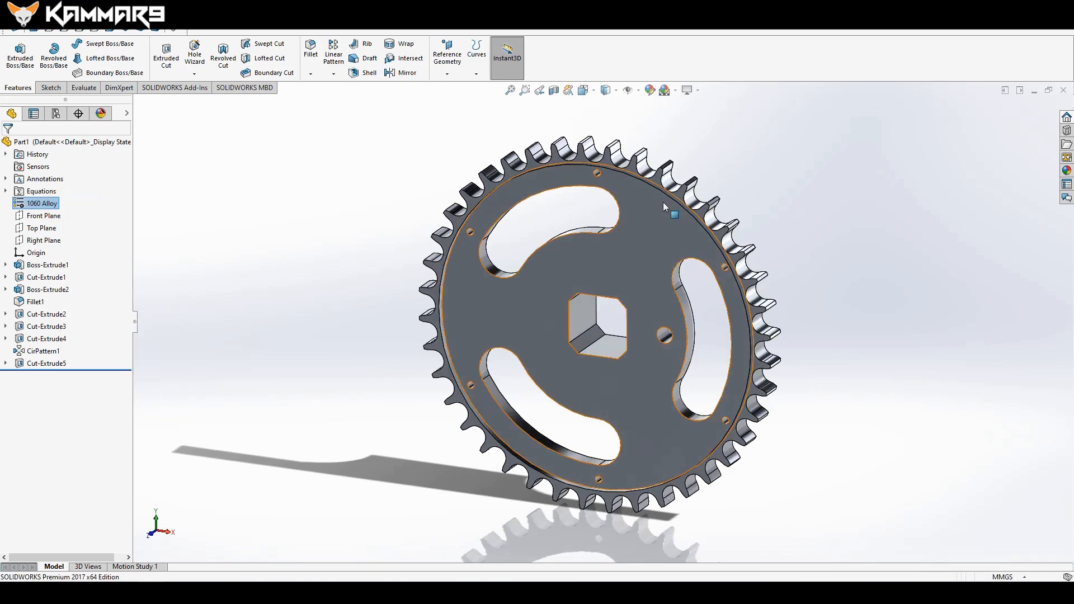
pyautogui.moveTo(610, 233); pyautogui.dragTo(630, 261, button='middle')
pyautogui.scroll(1, 492, 245)
pyautogui.click(411, 213)
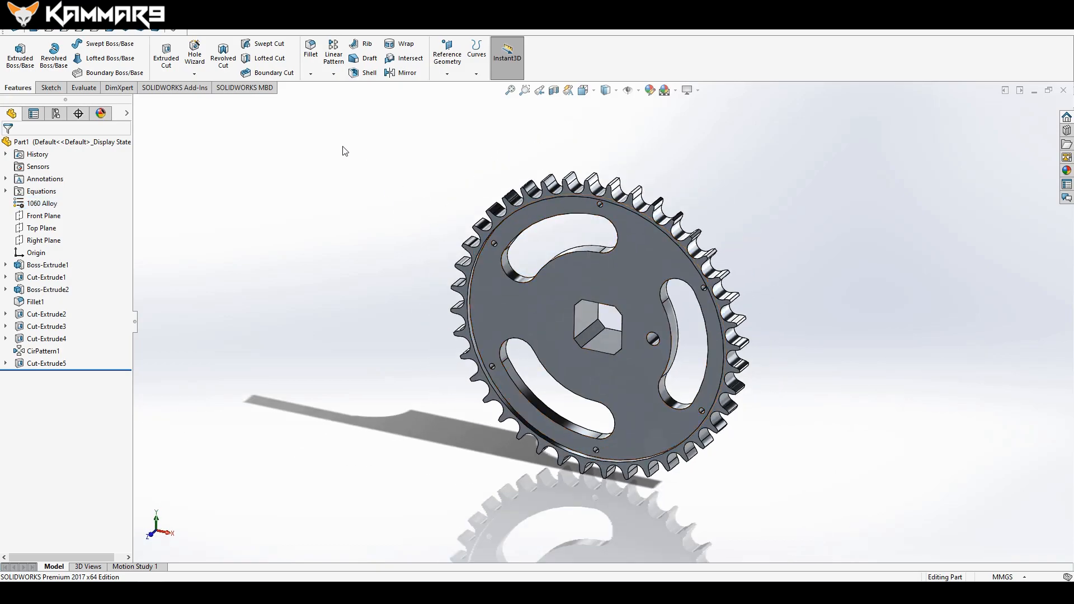
# Choose the V12 Engine 2017 Version for tutorial folder inside V12 engine as the part's save location.
pyautogui.scroll(-2, 550, 290)
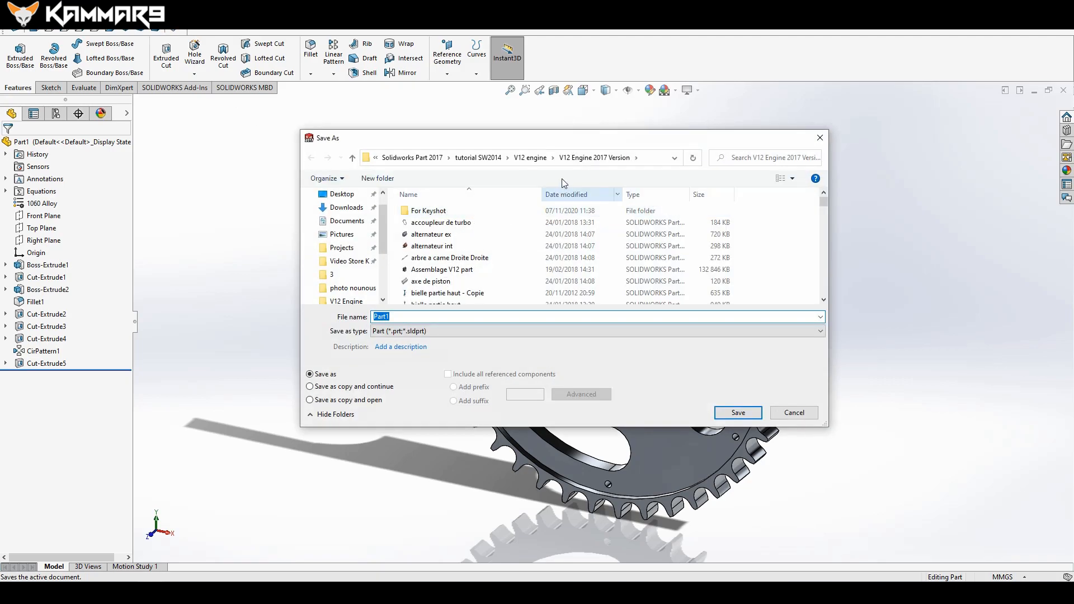
pyautogui.click(542, 160)
pyautogui.doubleClick(452, 246)
pyautogui.scroll(-5, 450, 250)
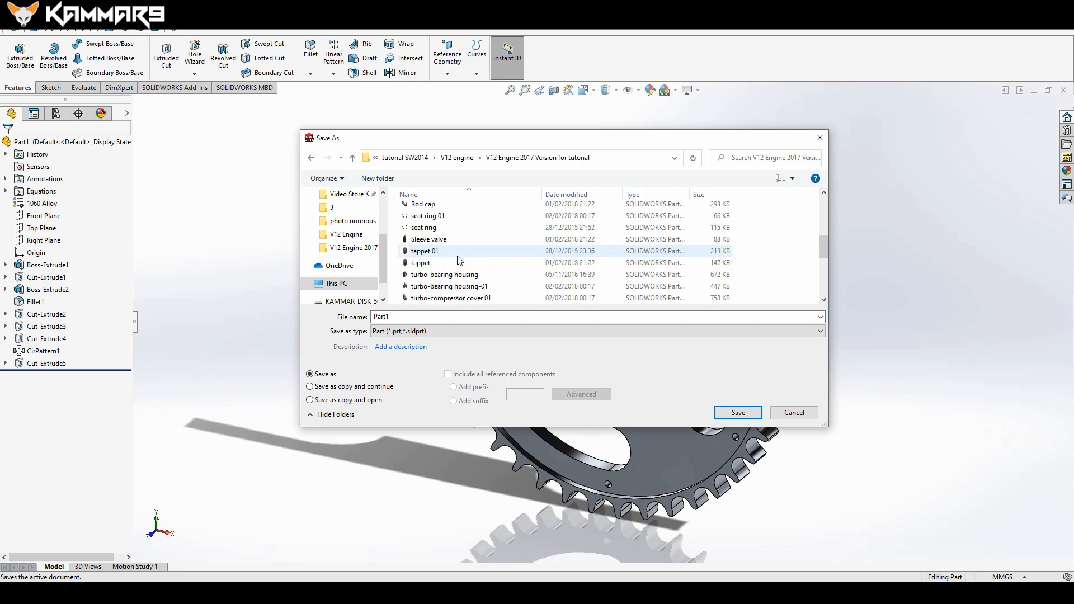
# Name the part file Camshaft_wheel_Dp76 and save it.
pyautogui.doubleClick(424, 317)
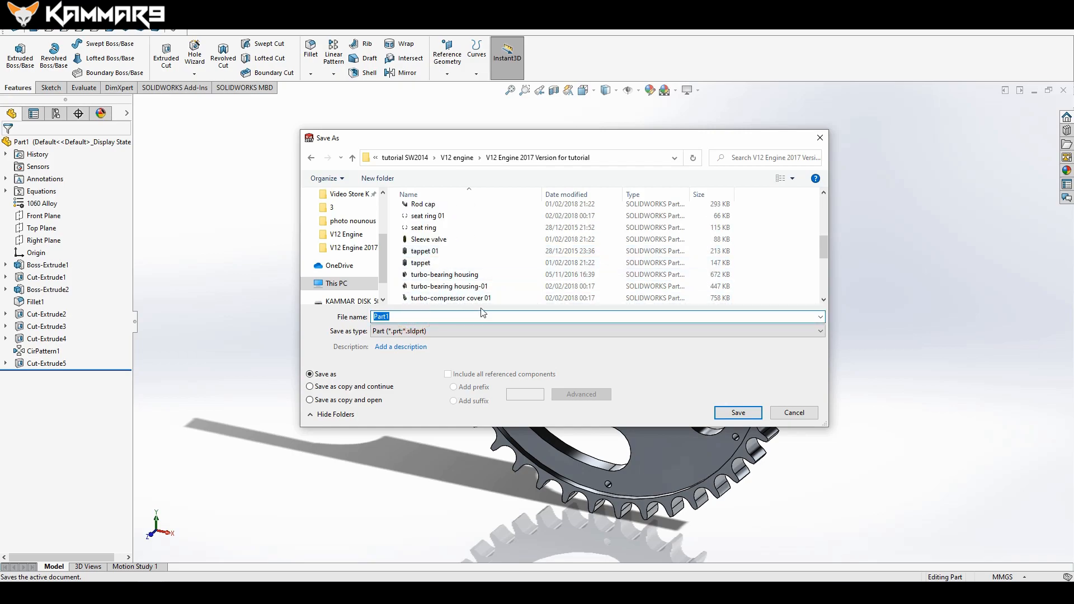
pyautogui.click(53, 593)
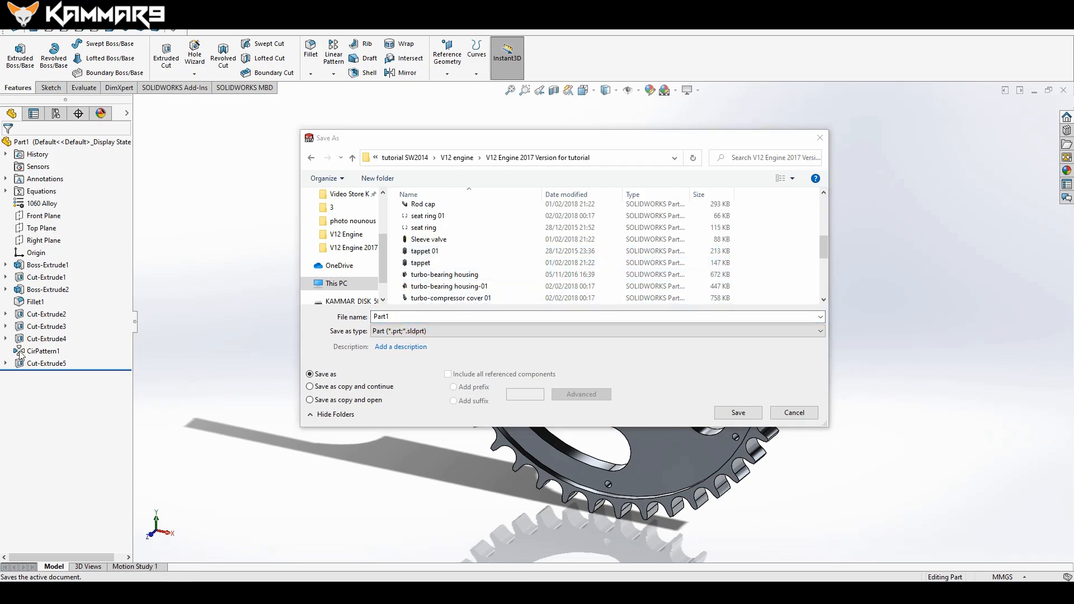
pyautogui.click(471, 313)
pyautogui.moveTo(437, 316); pyautogui.dragTo(361, 320)
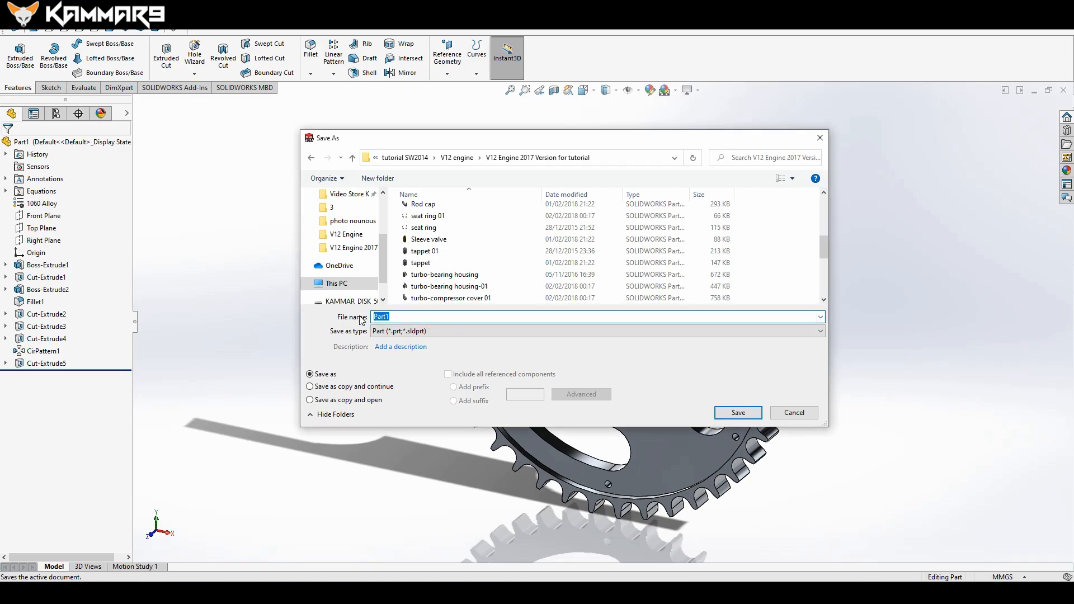
pyautogui.write('Camshaft_wheel_Dp76')
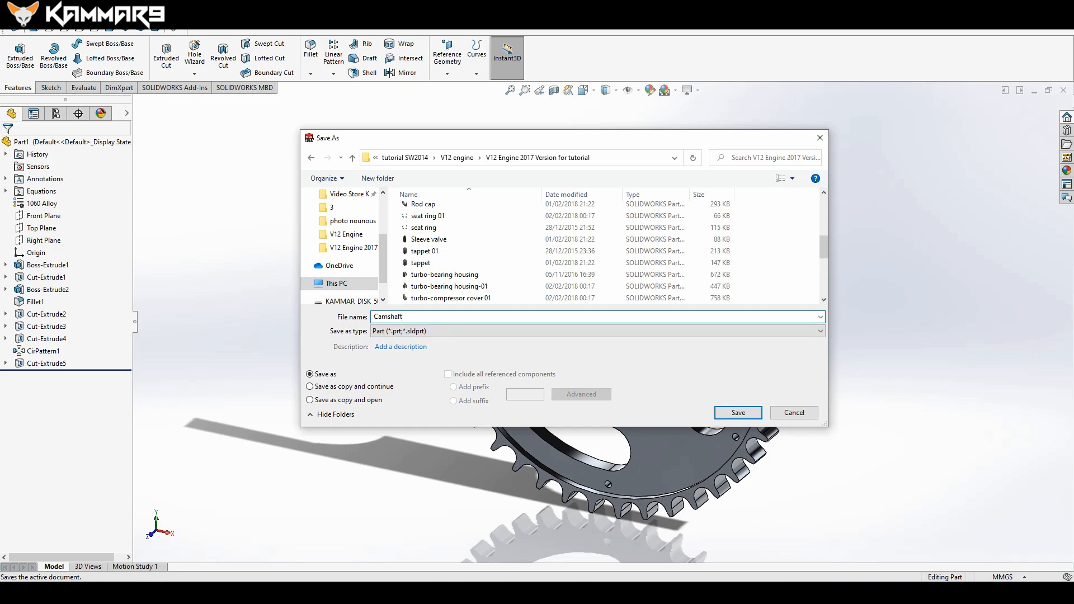
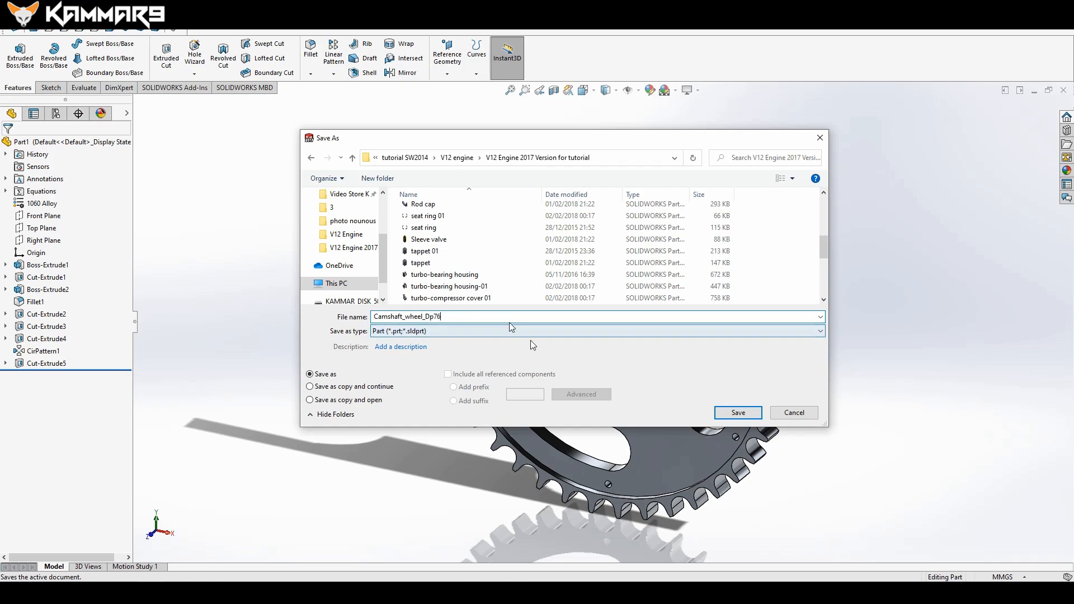
pyautogui.click(738, 413)
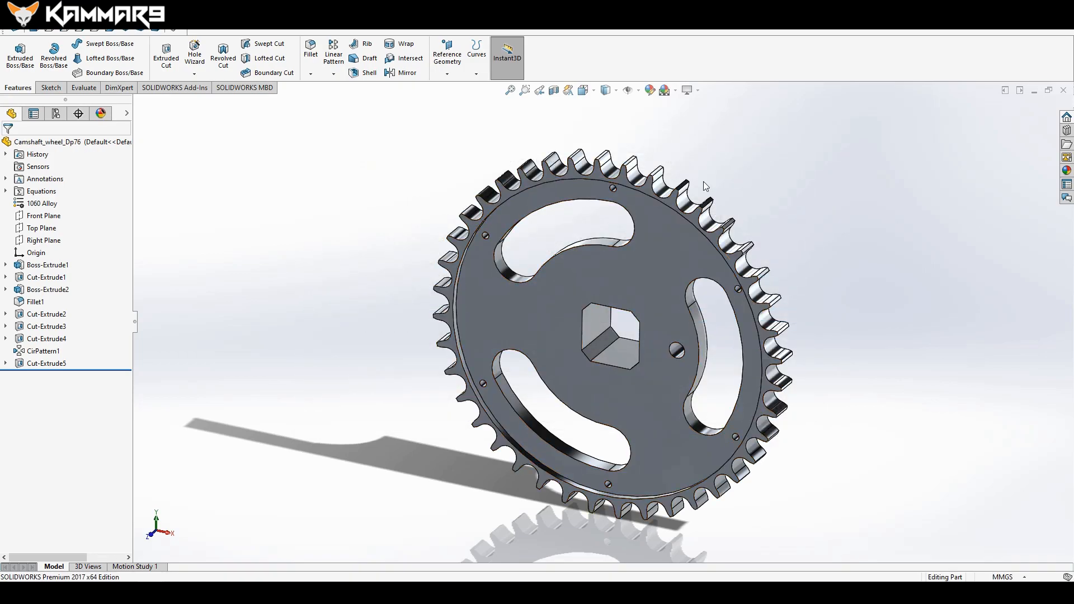
# Switch to the V12 assembly test document and locate the camshaft ends on the engine's front.
pyautogui.click(459, 171)
pyautogui.moveTo(530, 247); pyautogui.dragTo(540, 314, button='middle')
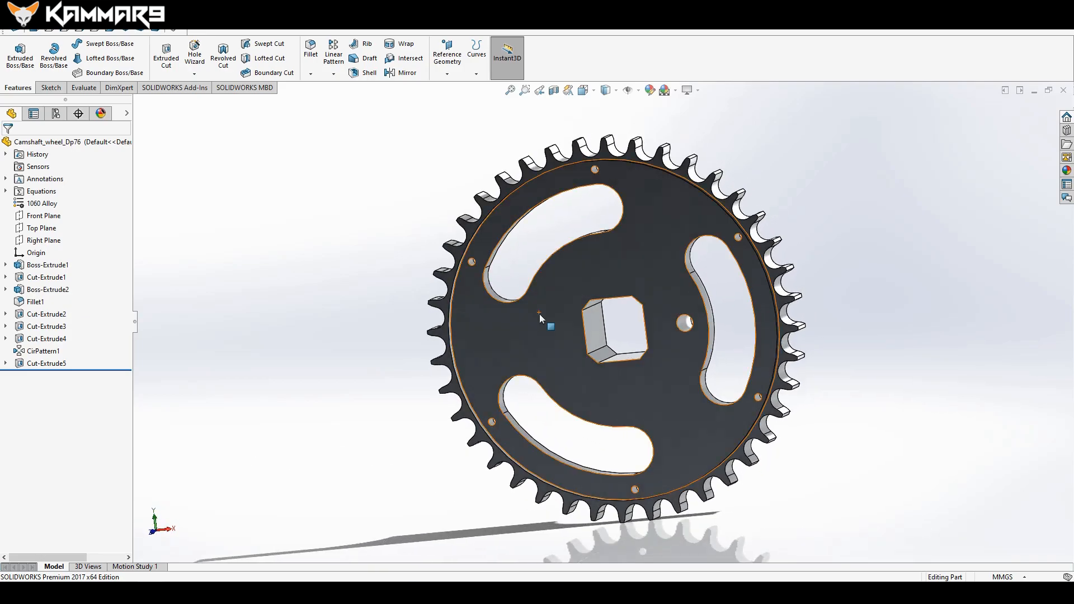
pyautogui.hotkey('ctrl', 'Tab')
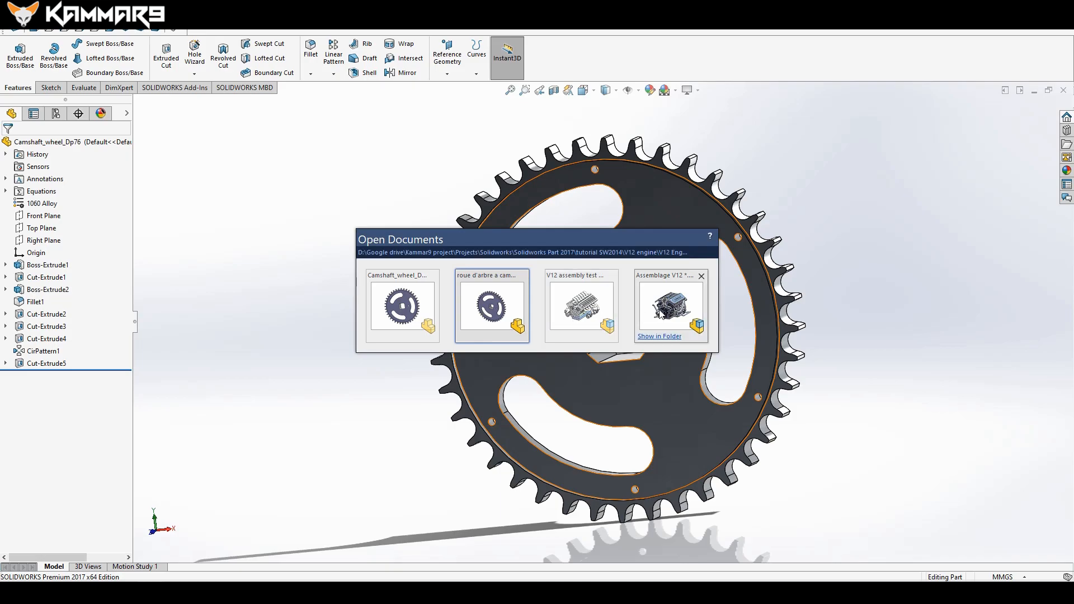
pyautogui.click(598, 315)
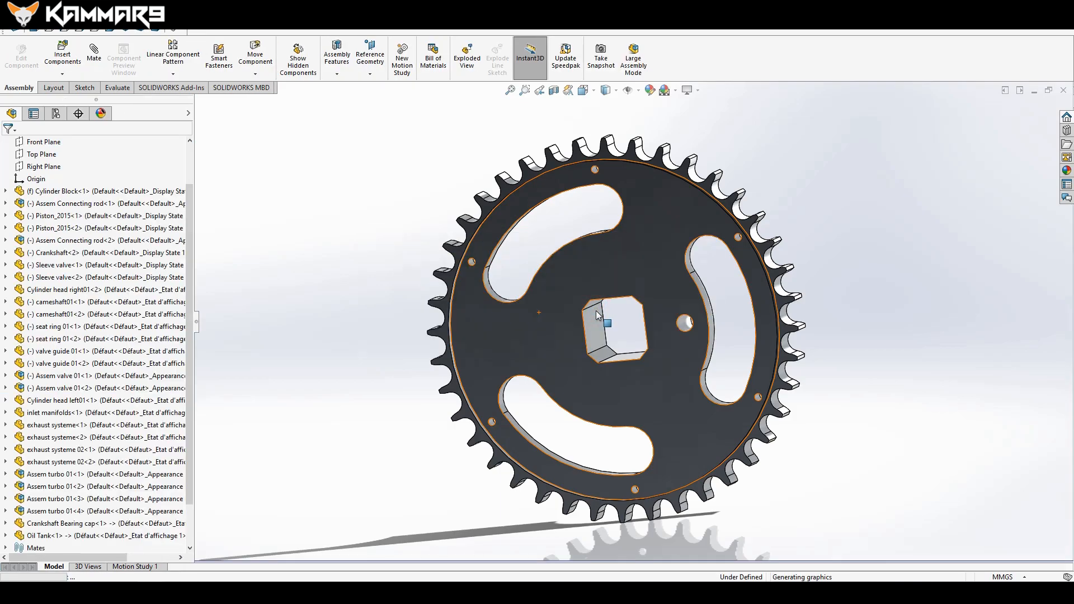
pyautogui.press('f')
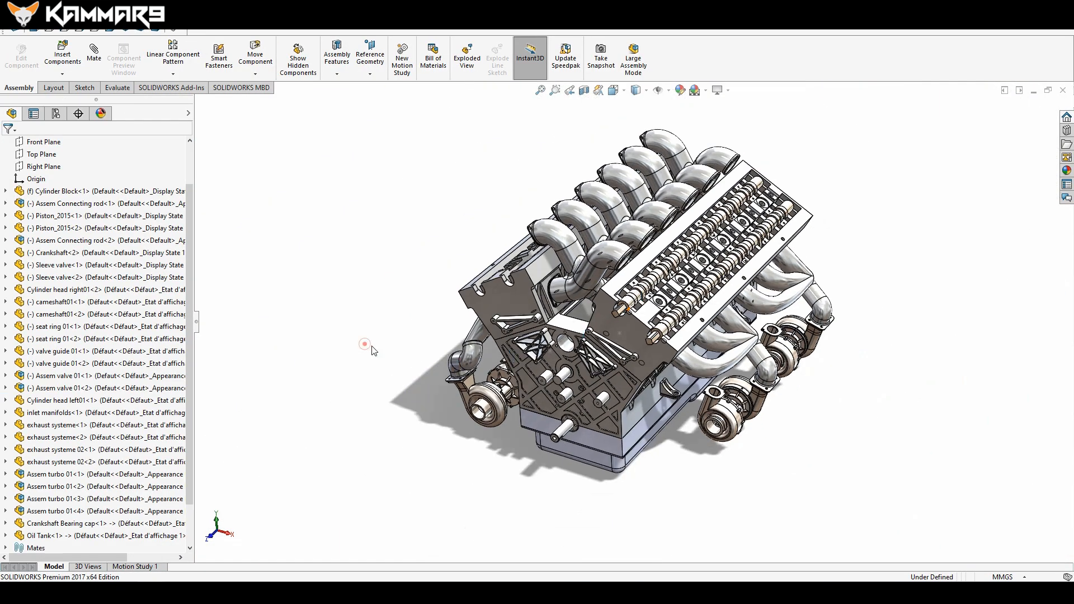
pyautogui.scroll(-5, 576, 342)
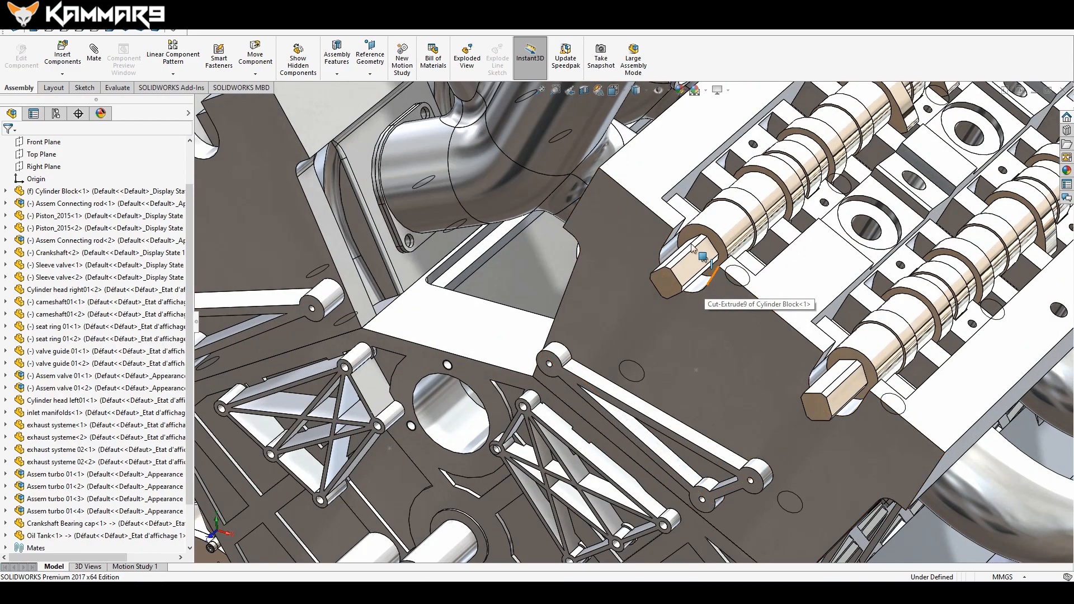
pyautogui.press('f')
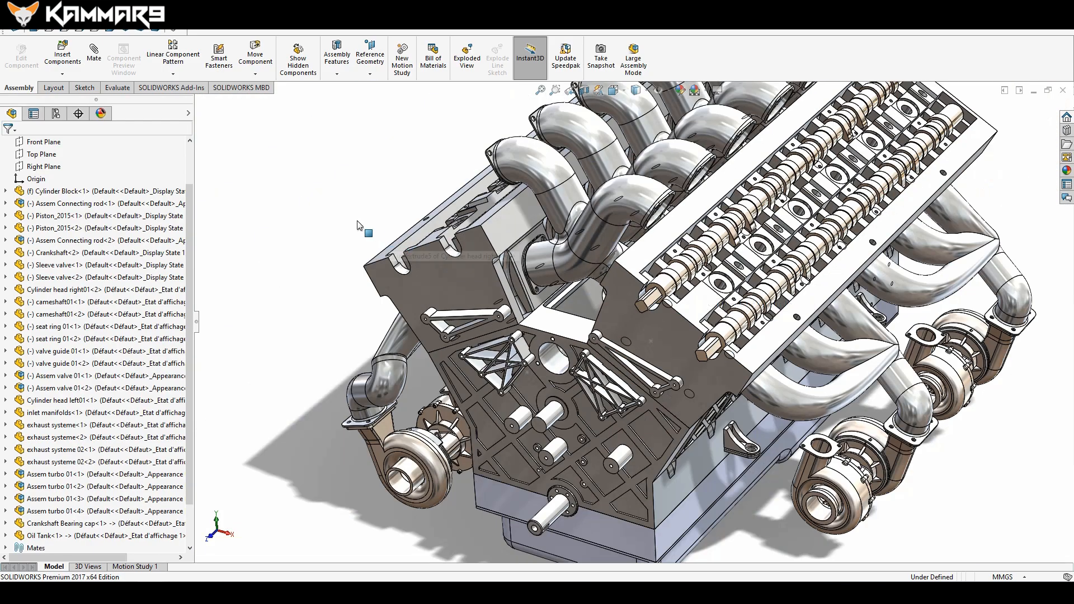
# Insert the Camshaft_wheel_Dp76 part into the assembly, placing it in free space beside the engine's front.
pyautogui.click(59, 53)
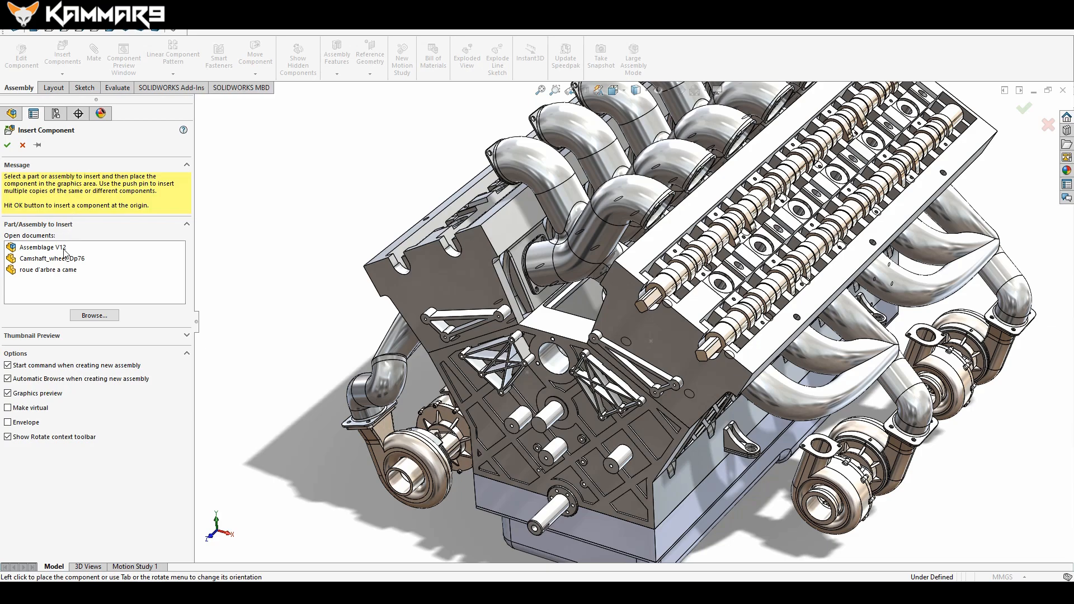
pyautogui.click(59, 259)
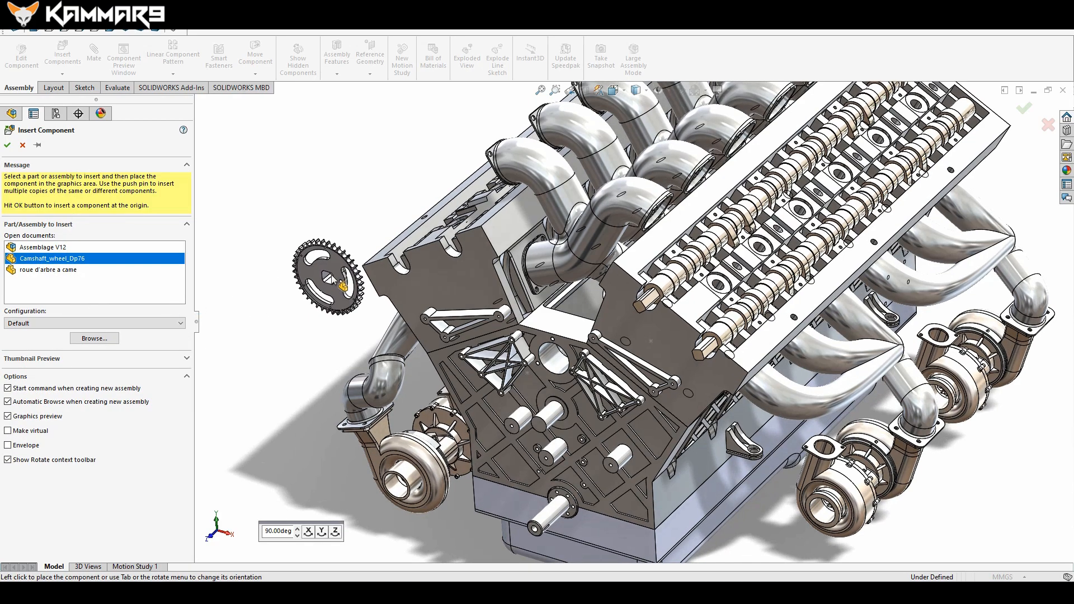
pyautogui.click(329, 277)
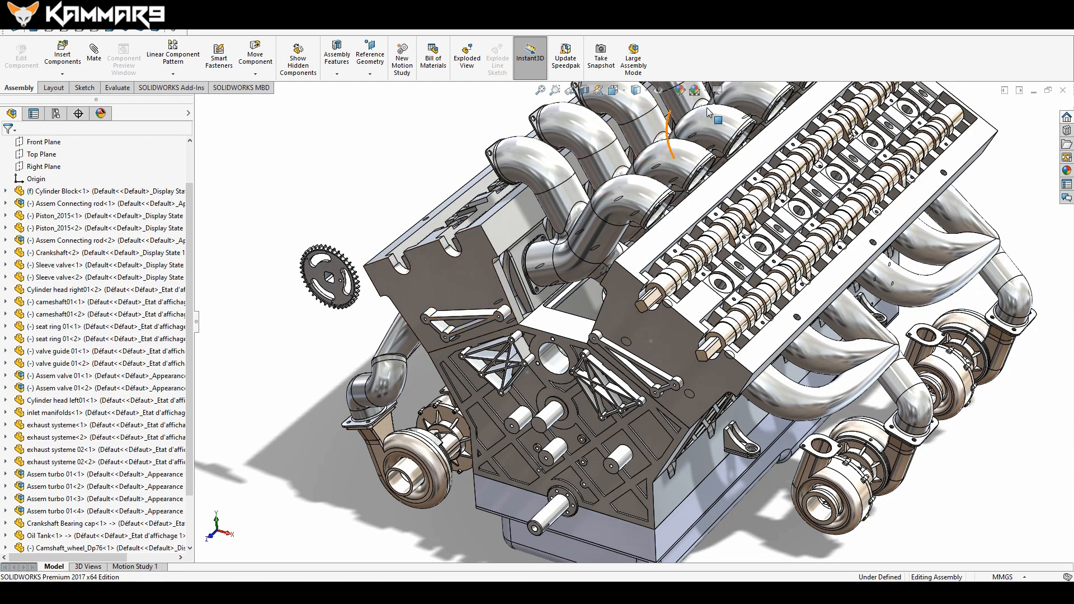
# Add a coincident mate between the sprocket's front face and the end face of the outer camshaft, cameshaft01<2>.
pyautogui.click(717, 90)
pyautogui.click(744, 146)
pyautogui.scroll(2, 543, 195)
pyautogui.scroll(-5, 452, 300)
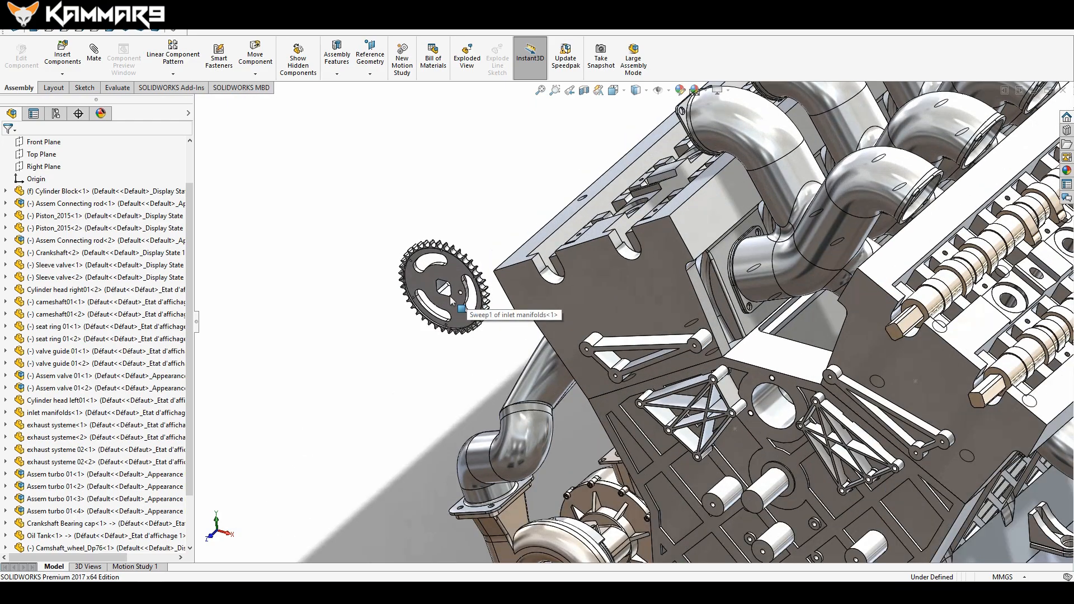
pyautogui.scroll(-5, 452, 300)
pyautogui.scroll(6, 628, 330)
pyautogui.scroll(2, 689, 329)
pyautogui.scroll(-3, 798, 353)
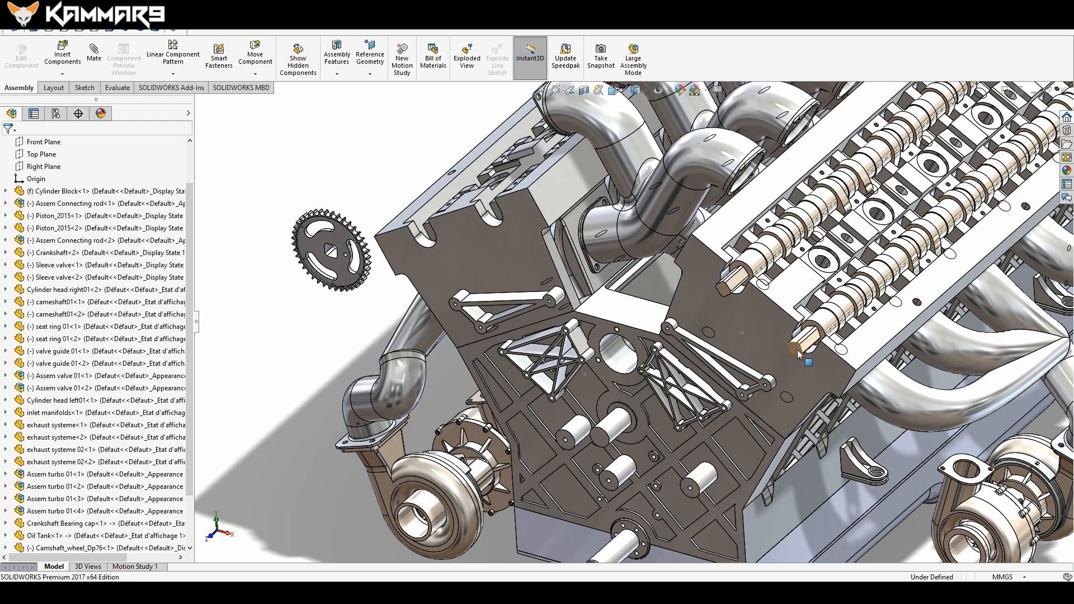
pyautogui.click(797, 351)
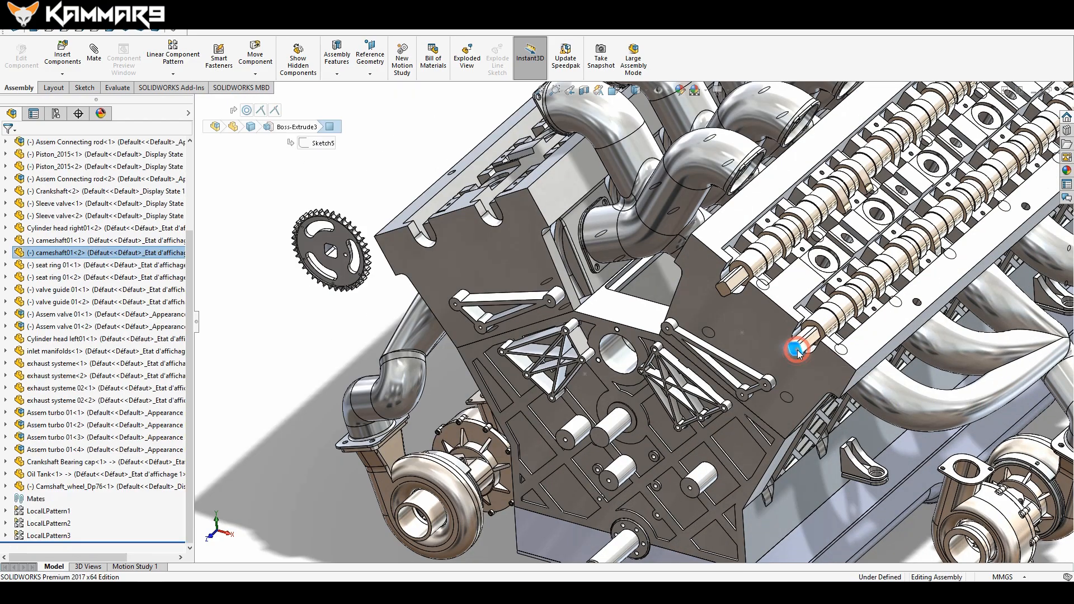
pyautogui.keyDown('ctrl'); pyautogui.click(342, 269); pyautogui.keyUp('ctrl')
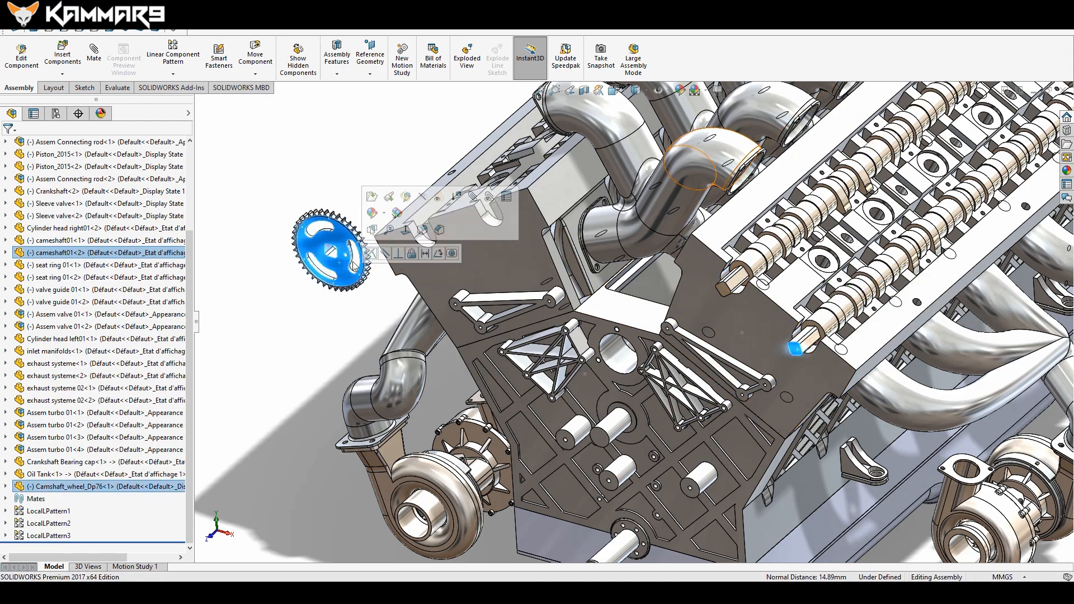
pyautogui.click(372, 254)
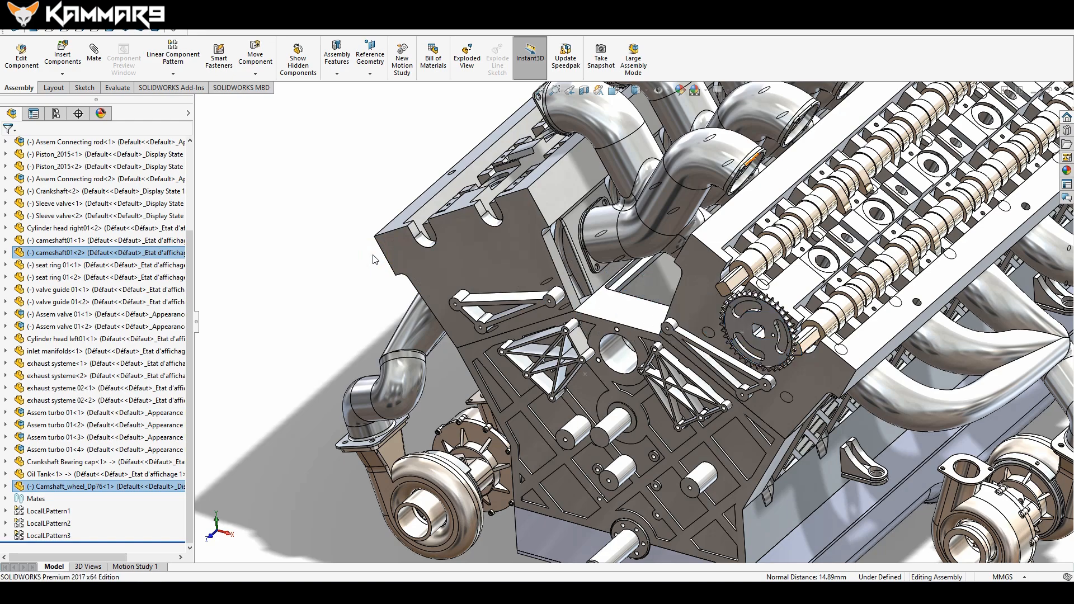
# Make one flat face of the sprocket's square bore coincident with the matching flat on the outer camshaft's end.
pyautogui.scroll(-3, 807, 361)
pyautogui.scroll(-2, 718, 305)
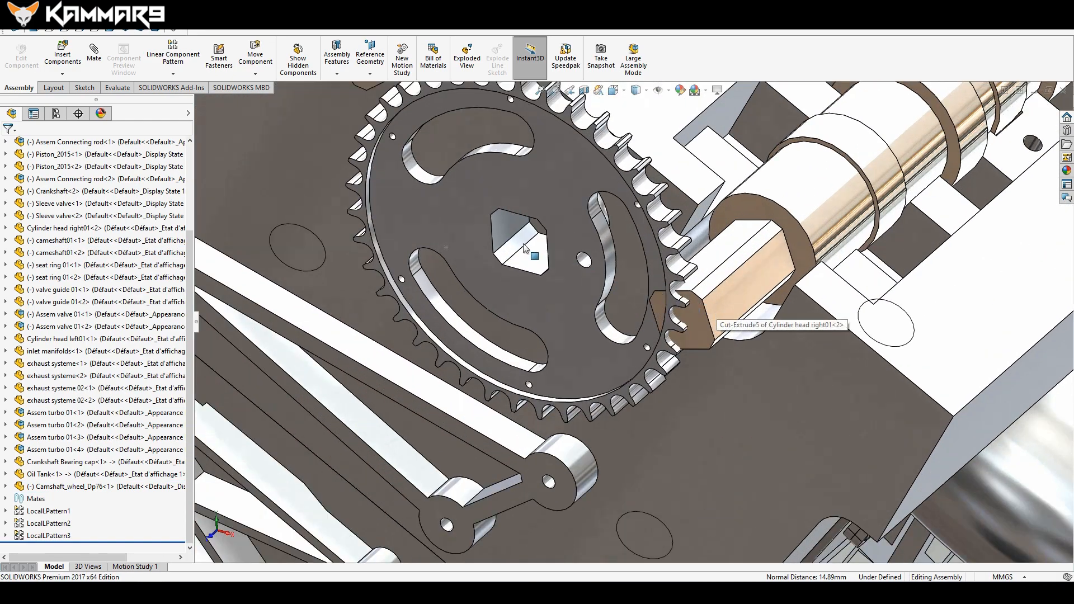
pyautogui.click(510, 234)
pyautogui.moveTo(649, 287)
pyautogui.mouseDown(button='middle')
pyautogui.moveTo(715, 281)
pyautogui.moveTo(632, 294)
pyautogui.mouseUp(button='middle')
pyautogui.keyDown('ctrl'); pyautogui.click(626, 295); pyautogui.keyUp('ctrl')
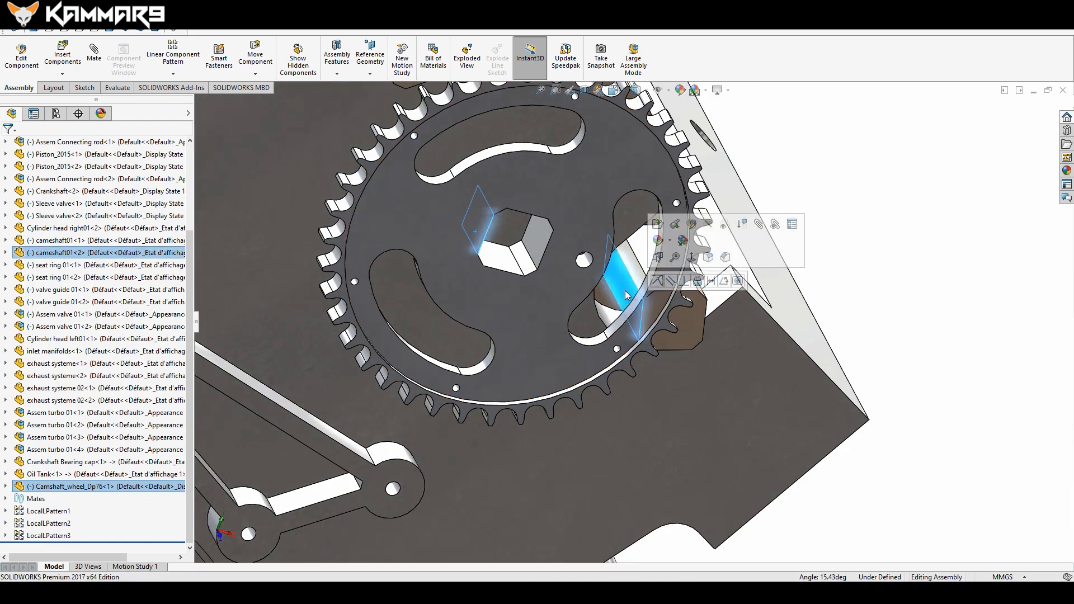
pyautogui.click(656, 286)
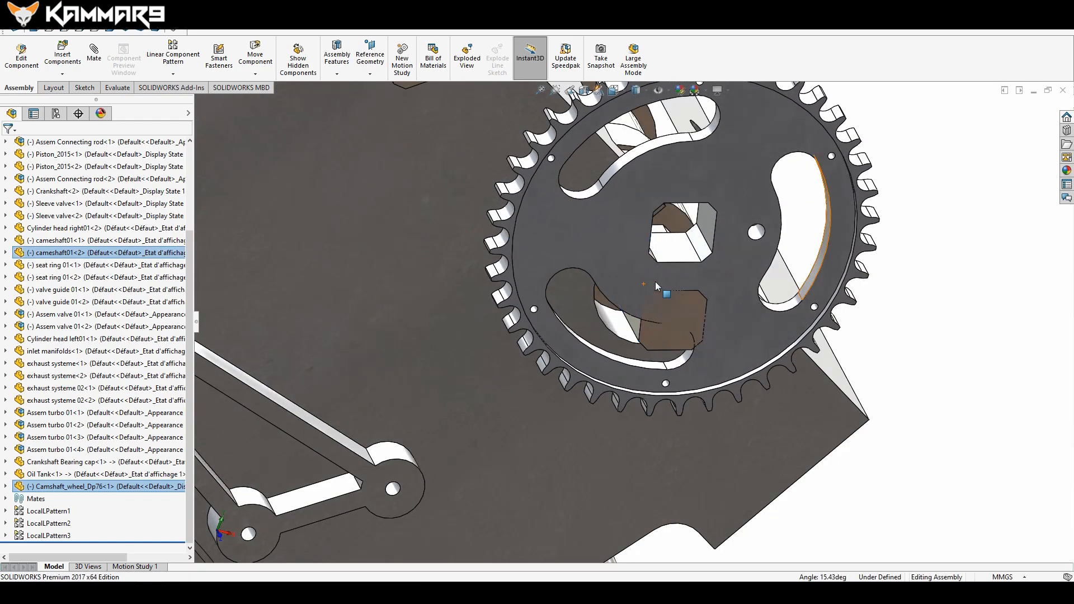
# Move the sprocket over the camshaft end and make a second bore face coincident with the camshaft's adjacent flat.
pyautogui.moveTo(629, 266); pyautogui.dragTo(622, 330)
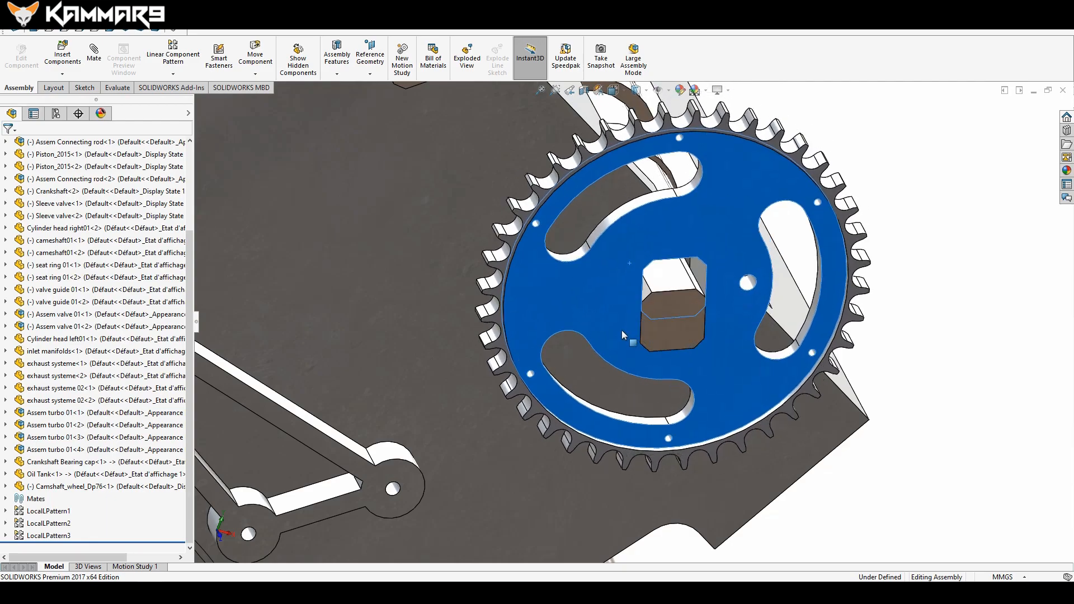
pyautogui.click(670, 290)
pyautogui.click(670, 289)
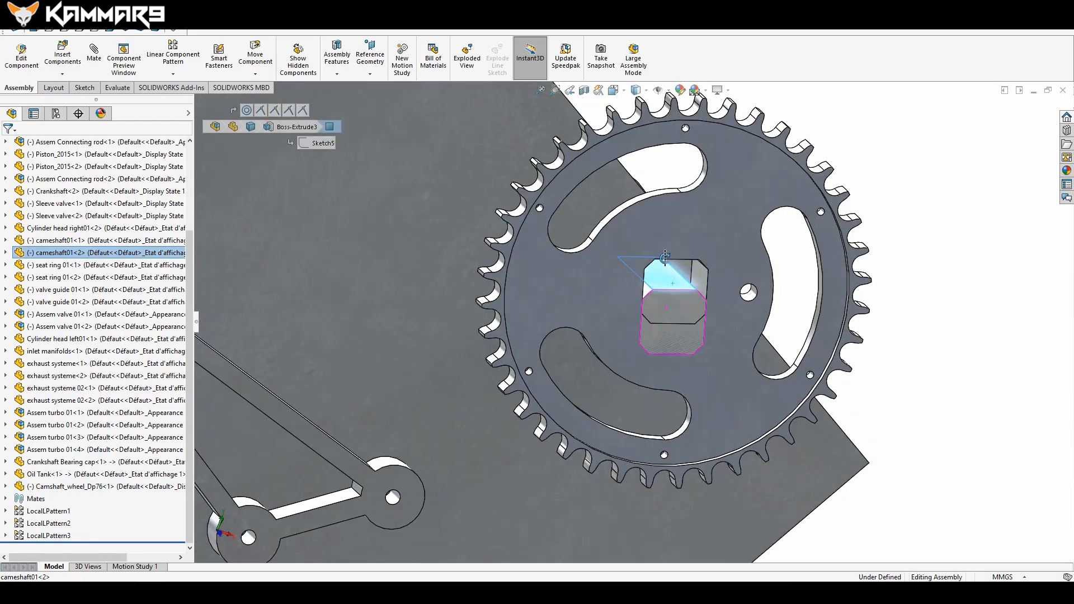
pyautogui.keyDown('ctrl'); pyautogui.click(679, 274); pyautogui.keyUp('ctrl')
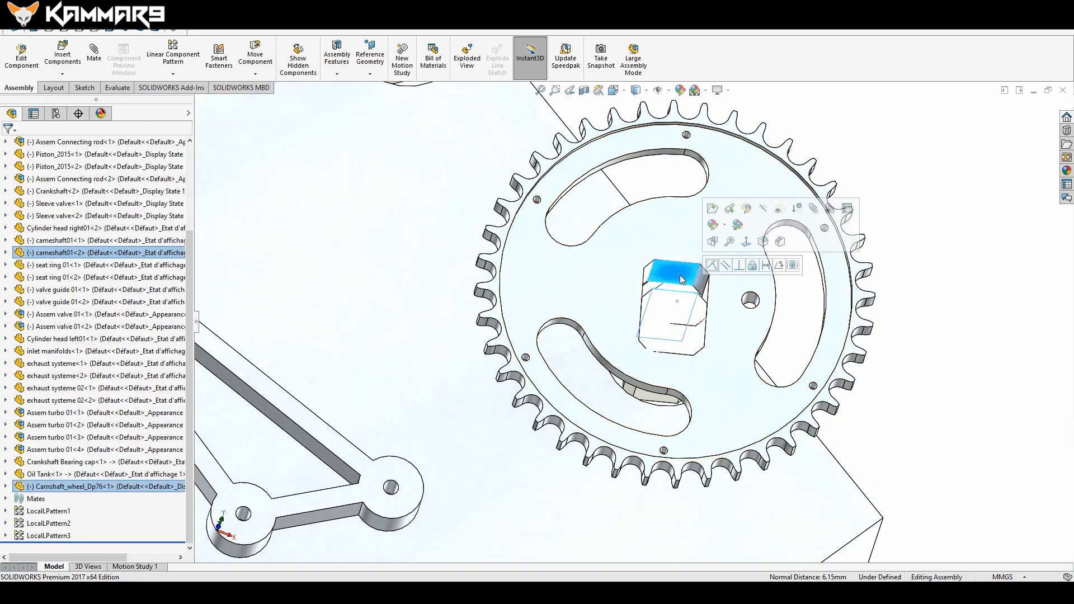
pyautogui.click(711, 268)
# Rotate the mounted sprocket to check that it turns with the camshaft, and examine its fit on the engine.
pyautogui.moveTo(621, 214); pyautogui.dragTo(552, 301, button='middle')
pyautogui.scroll(2, 631, 338)
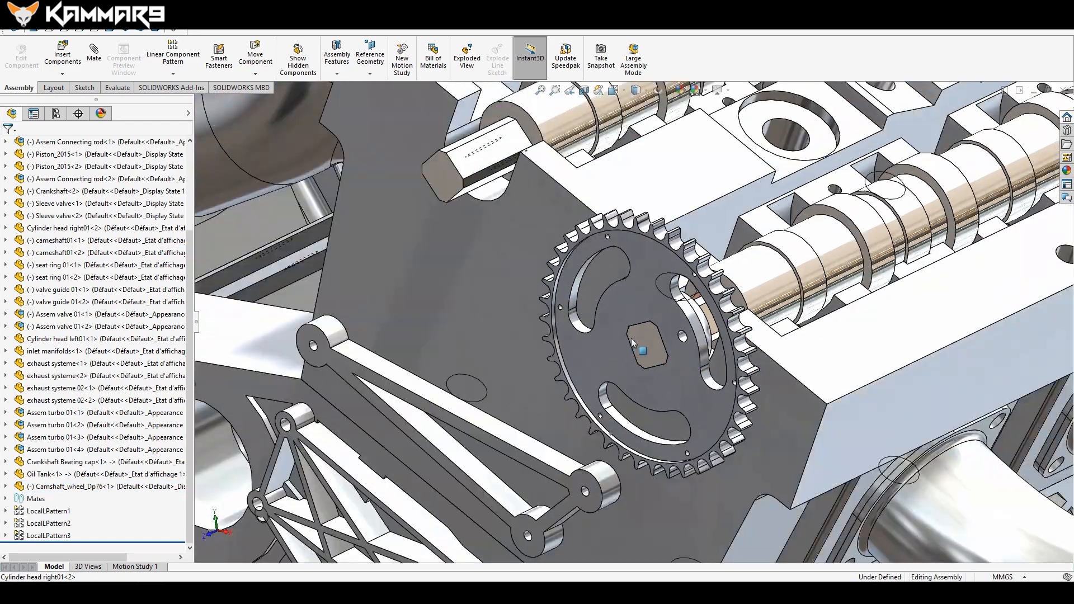
pyautogui.moveTo(660, 268); pyautogui.dragTo(626, 341)
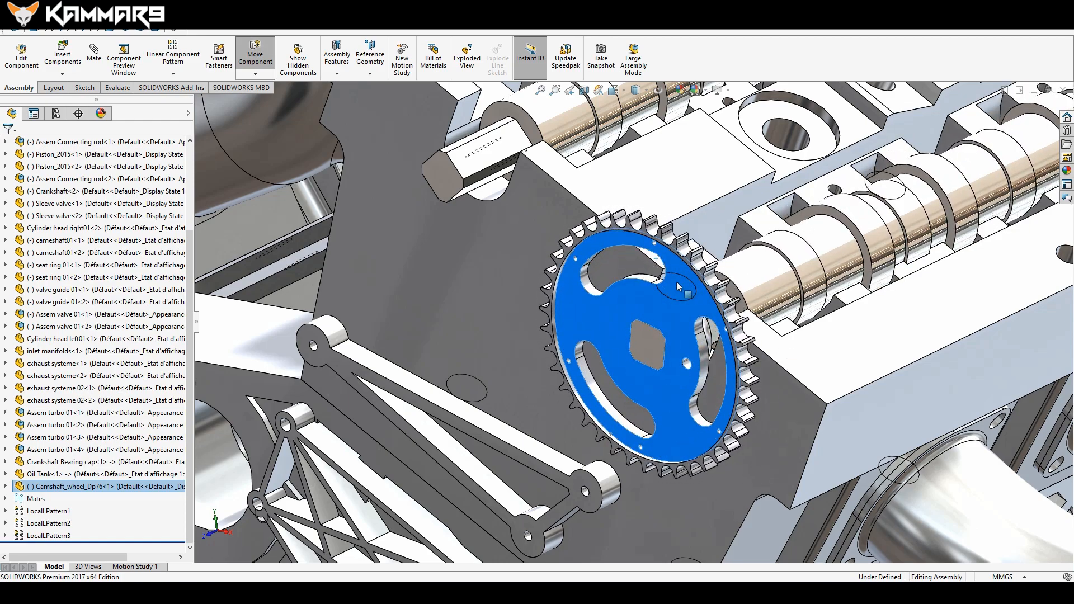
pyautogui.scroll(5, 638, 336)
pyautogui.scroll(5, 698, 224)
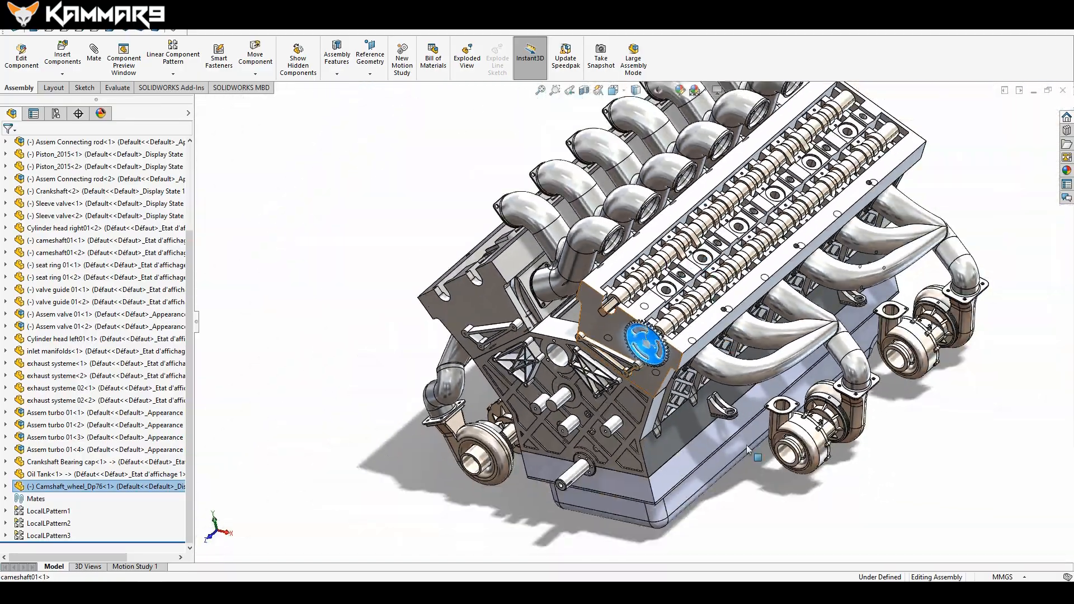
pyautogui.click(758, 524)
pyautogui.moveTo(697, 338); pyautogui.dragTo(650, 361, button='middle')
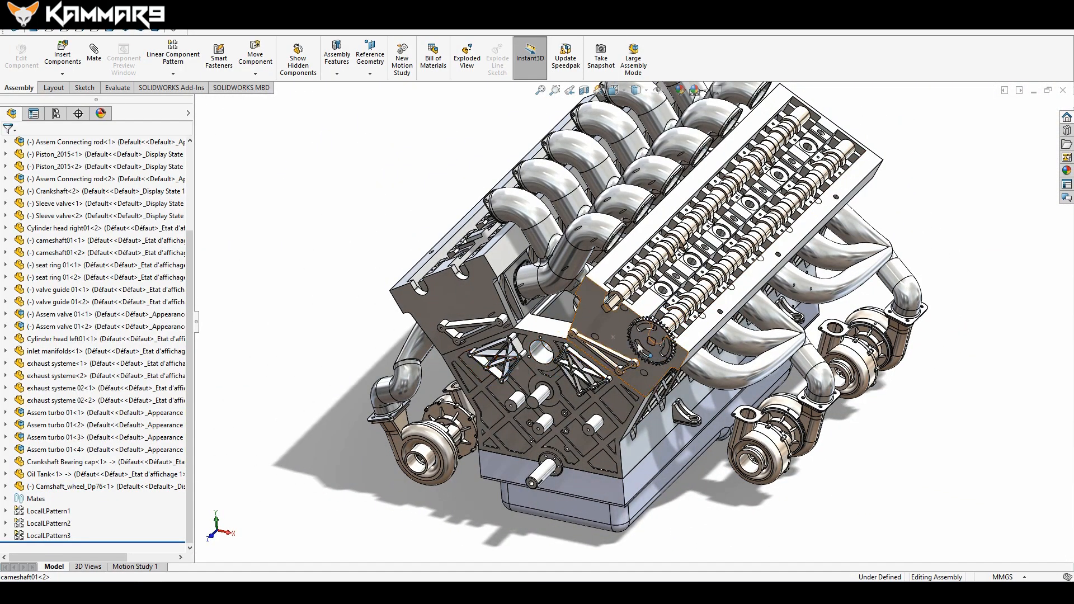
# Add a second copy of Camshaft_wheel_Dp76 to the assembly, placing it in free space beside the engine.
pyautogui.scroll(-3, 618, 313)
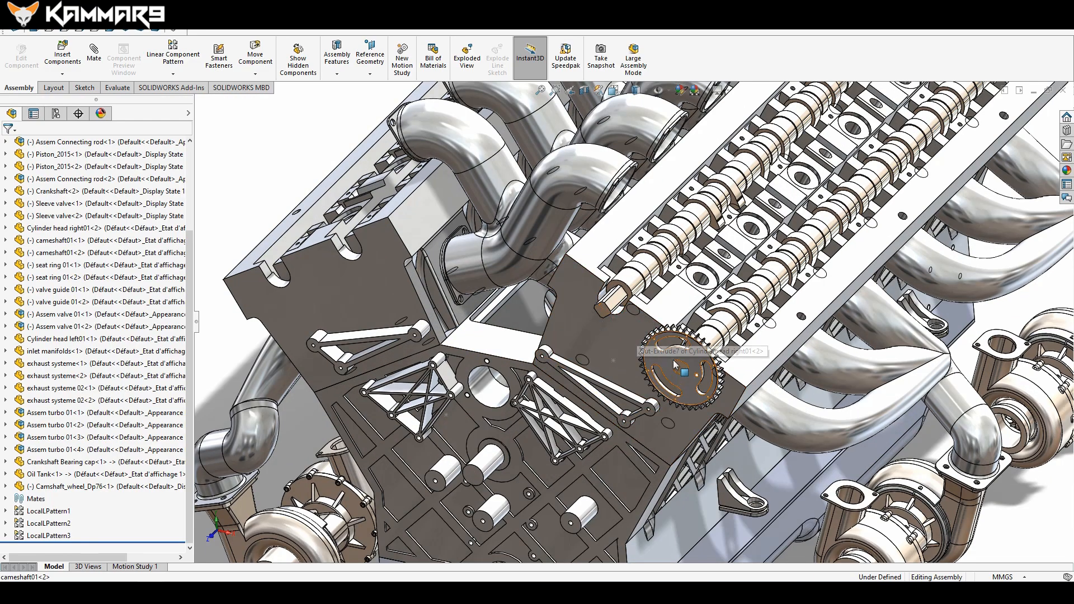
pyautogui.scroll(-3, 643, 358)
pyautogui.click(643, 350)
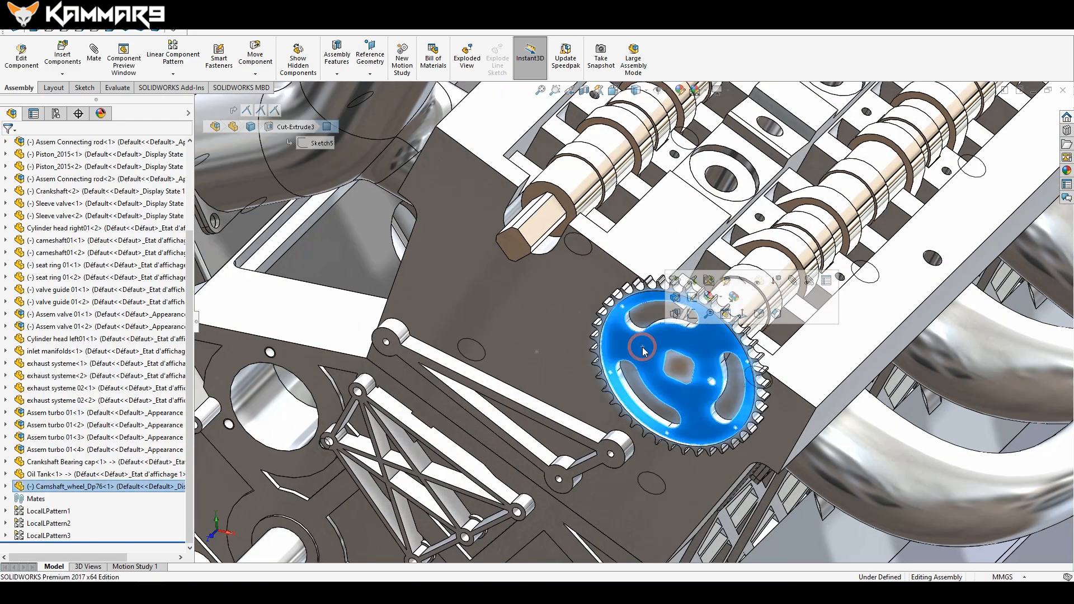
pyautogui.click(143, 489)
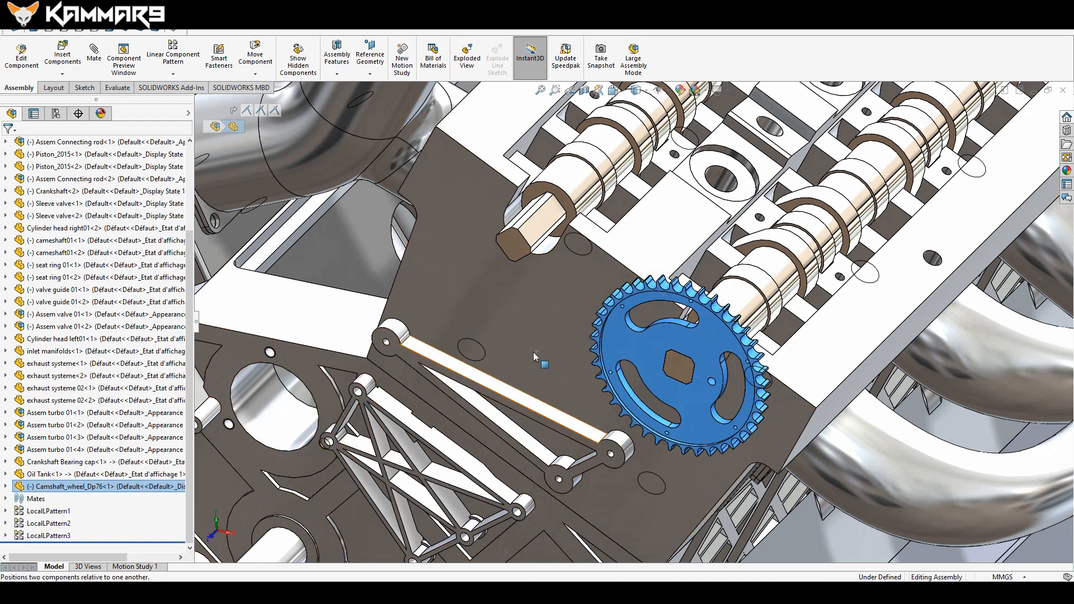
pyautogui.scroll(10, 644, 336)
pyautogui.click(380, 297)
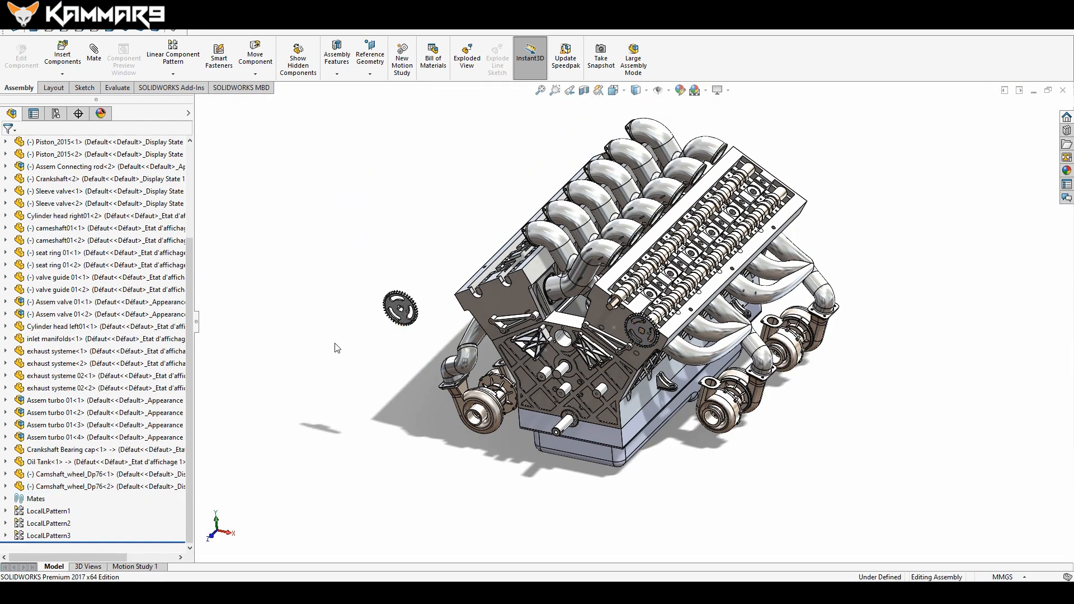
# Add a coincident mate between the second sprocket's front face and the end face of the inner camshaft, cameshaft01<1>.
pyautogui.scroll(-8, 403, 311)
pyautogui.click(413, 317)
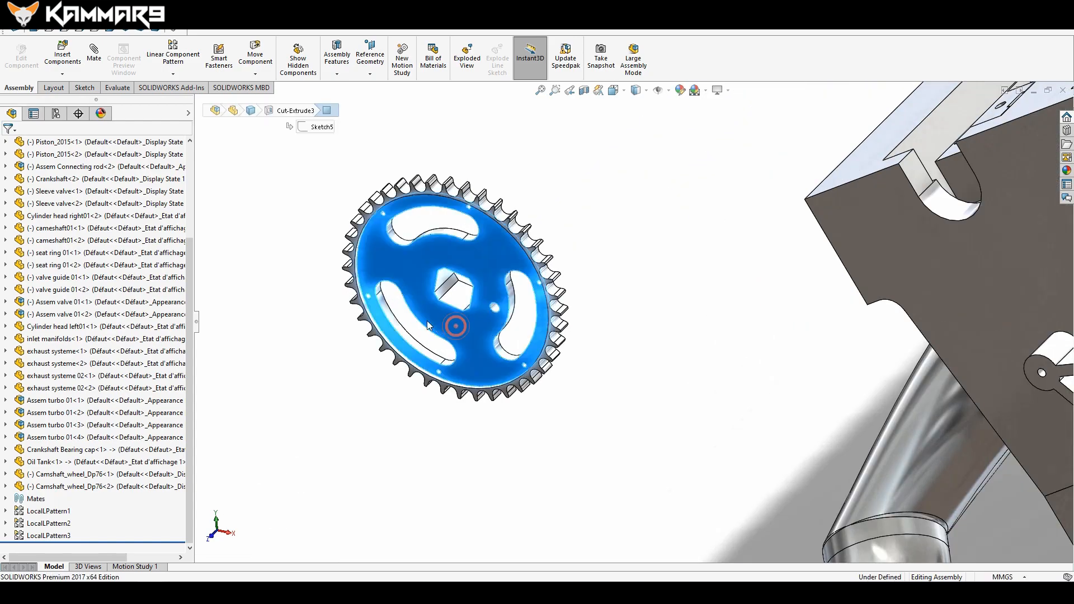
pyautogui.scroll(5, 414, 317)
pyautogui.scroll(4, 414, 317)
pyautogui.scroll(-7, 839, 333)
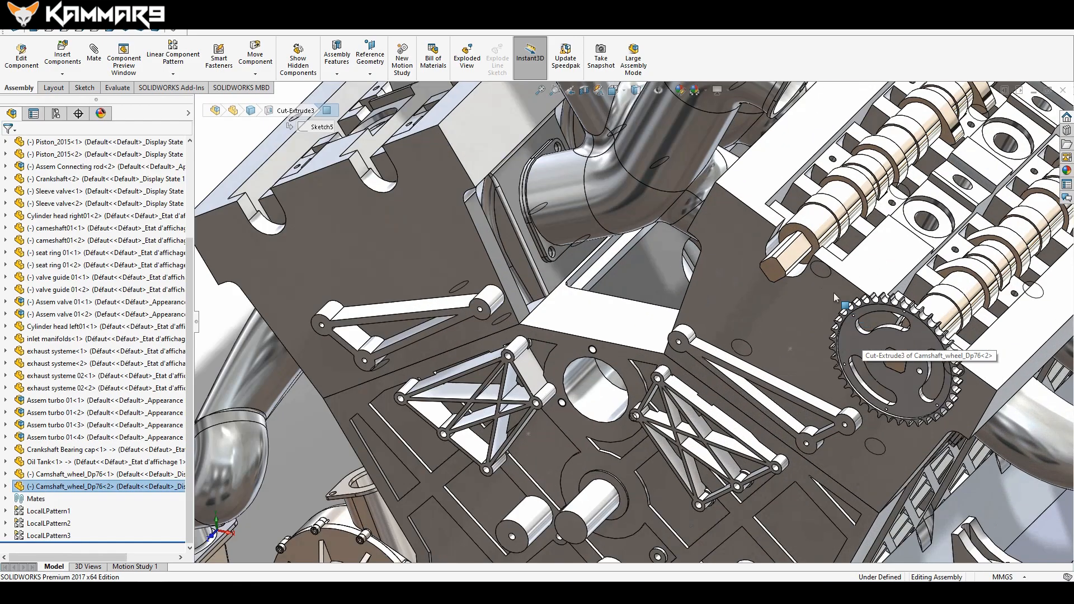
pyautogui.click(775, 271)
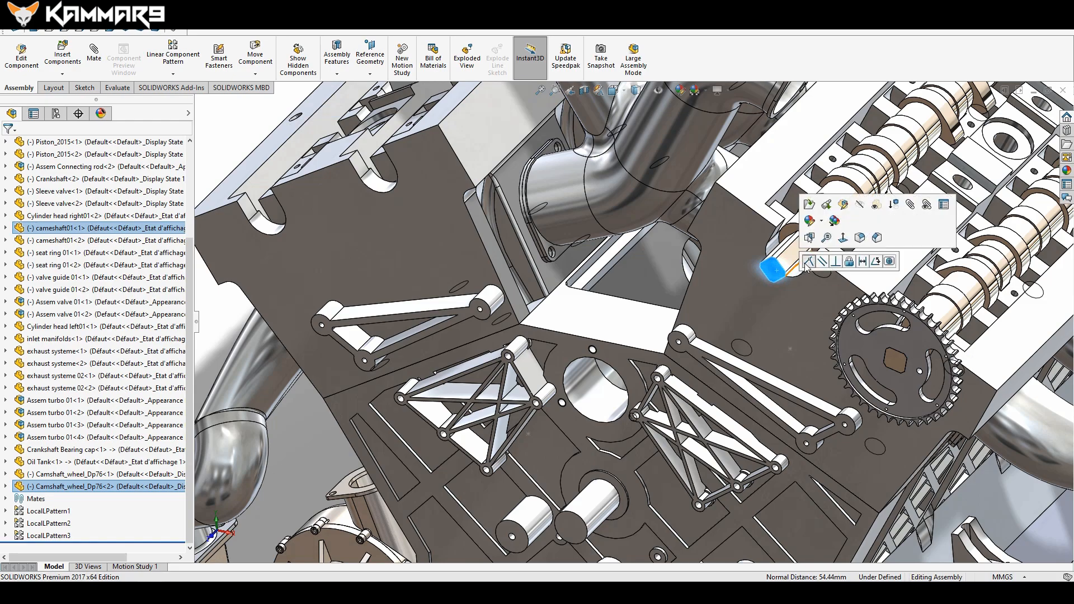
# Make one flat face of the second sprocket's square bore coincident with the matching flat on the inner camshaft's end.
pyautogui.scroll(-3, 789, 242)
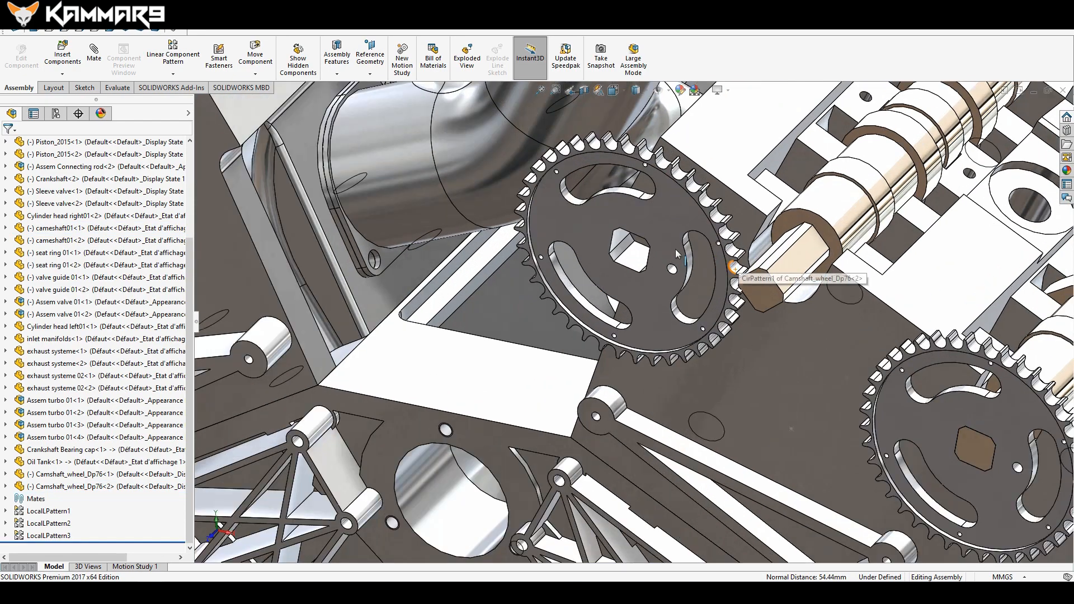
pyautogui.click(619, 244)
pyautogui.moveTo(621, 244); pyautogui.dragTo(774, 281, button='middle')
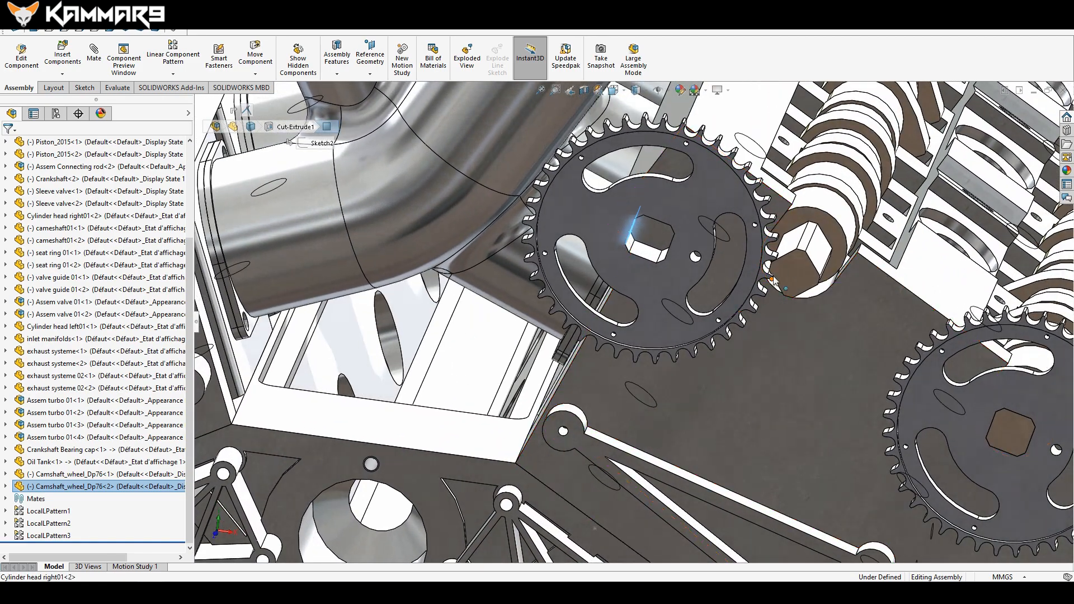
pyautogui.keyDown('ctrl'); pyautogui.click(785, 252); pyautogui.keyUp('ctrl')
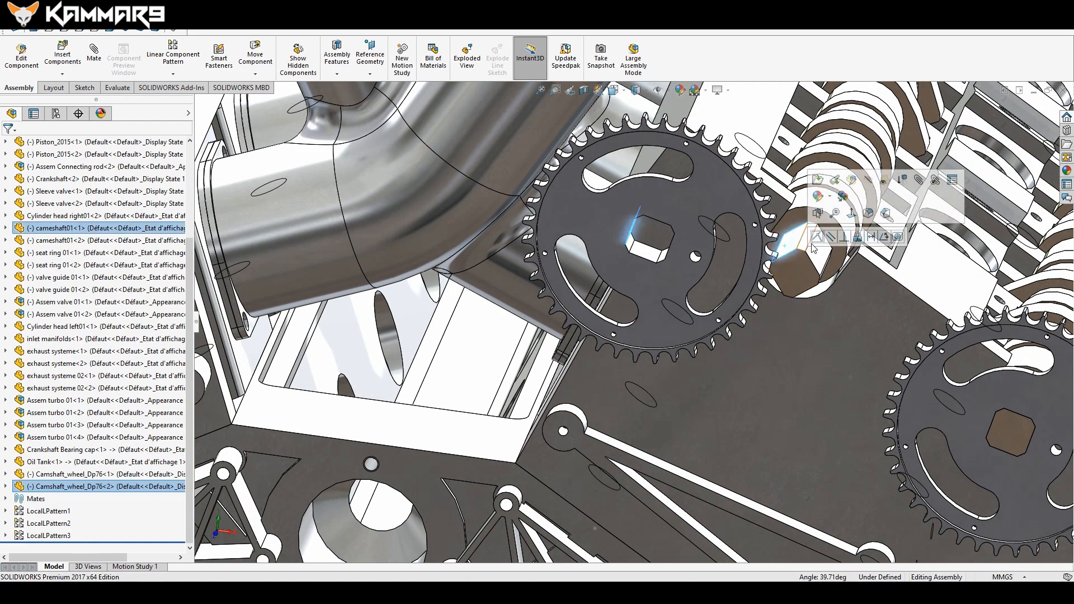
pyautogui.click(817, 237)
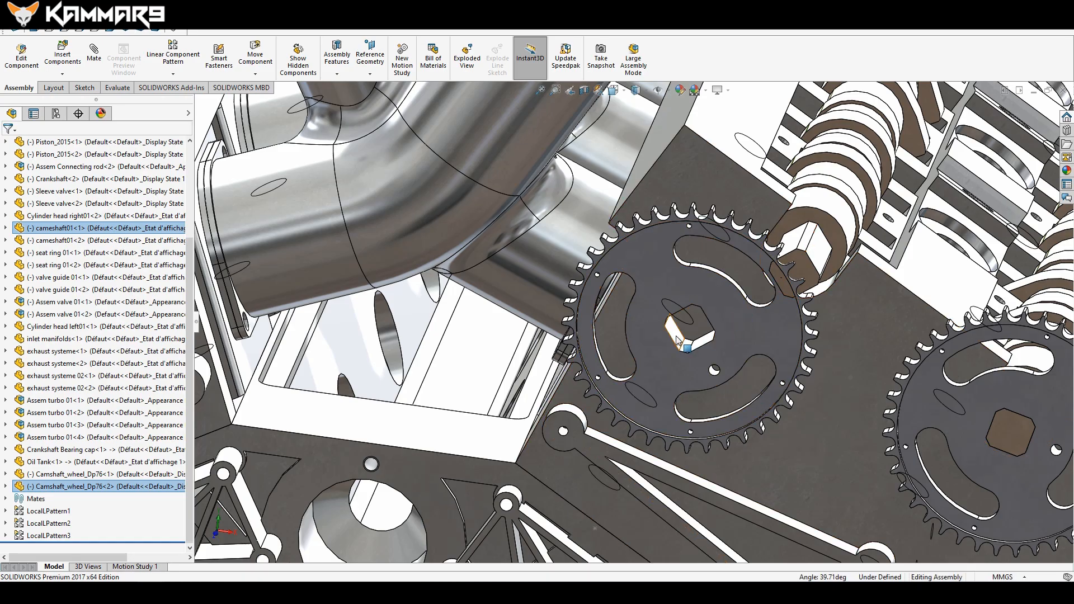
# Make a second flat of the inner sprocket's square bore coincident with the matching flat on the end of camshaft cameshaft01<1>.
pyautogui.moveTo(729, 310); pyautogui.dragTo(800, 293, button='middle')
pyautogui.keyDown('ctrl'); pyautogui.click(786, 288); pyautogui.keyUp('ctrl')
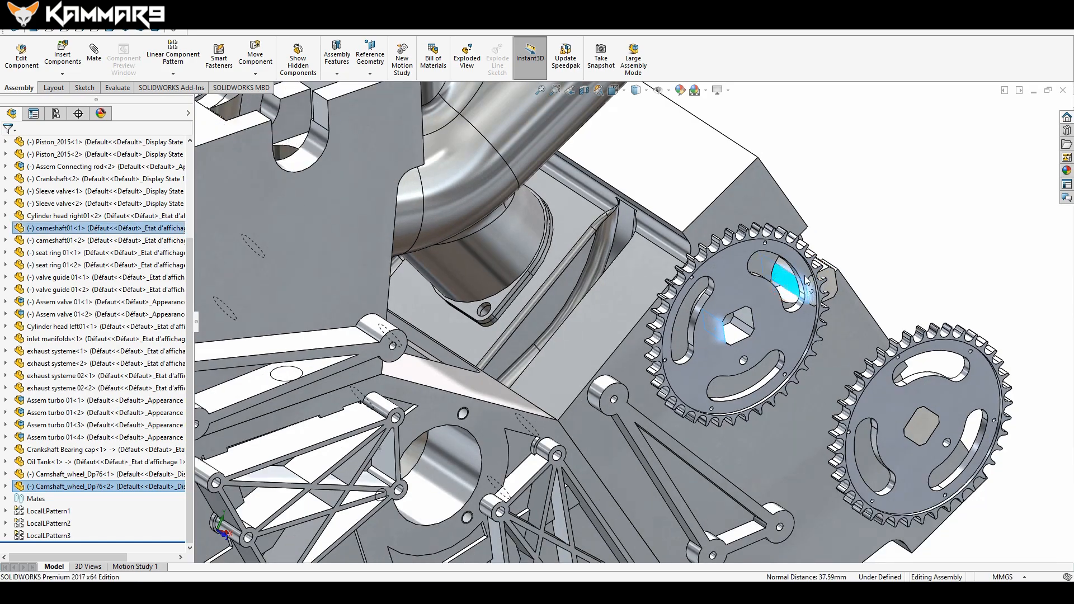
pyautogui.click(819, 276)
pyautogui.moveTo(825, 202); pyautogui.dragTo(713, 213, button='middle')
pyautogui.press('Escape')
pyautogui.scroll(6, 713, 213)
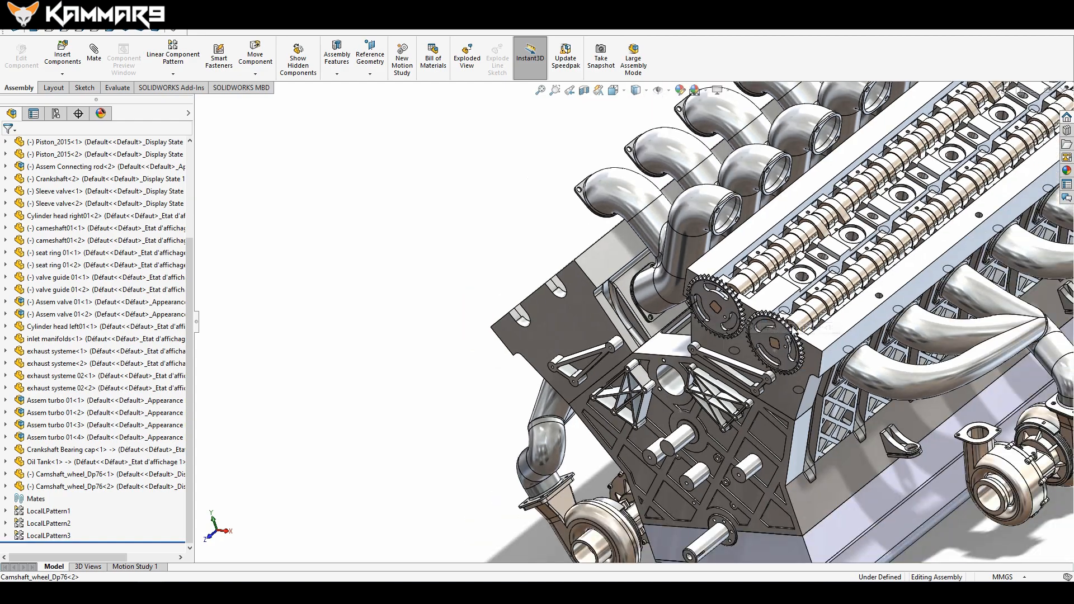
# Rotate the outer camshaft's sprocket to check how it moves beside the inner sprocket.
pyautogui.scroll(-2, 790, 347)
pyautogui.click(759, 374)
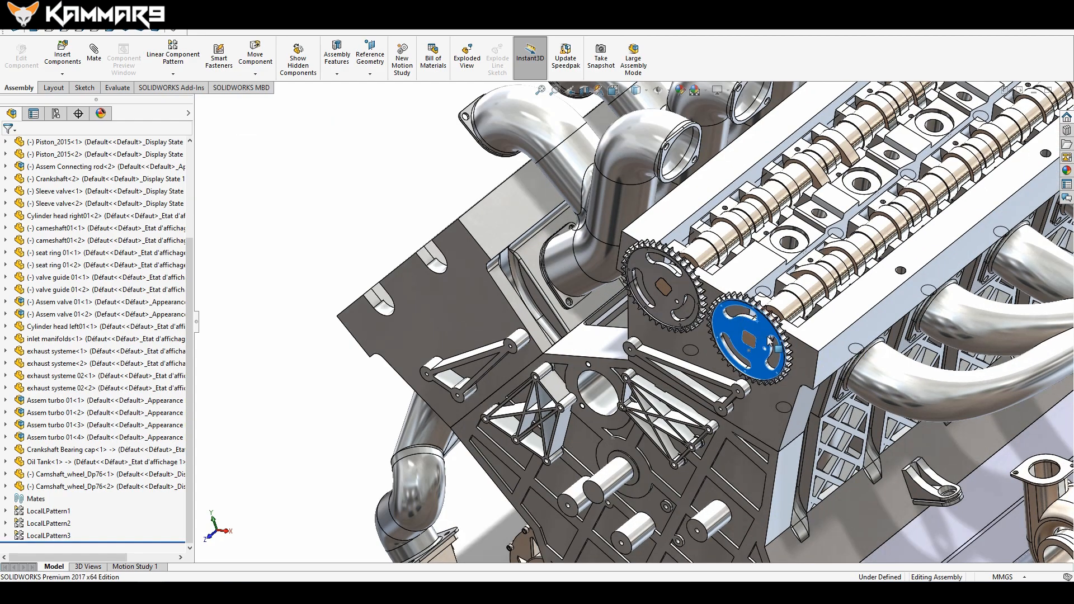
pyautogui.moveTo(758, 373); pyautogui.dragTo(714, 320)
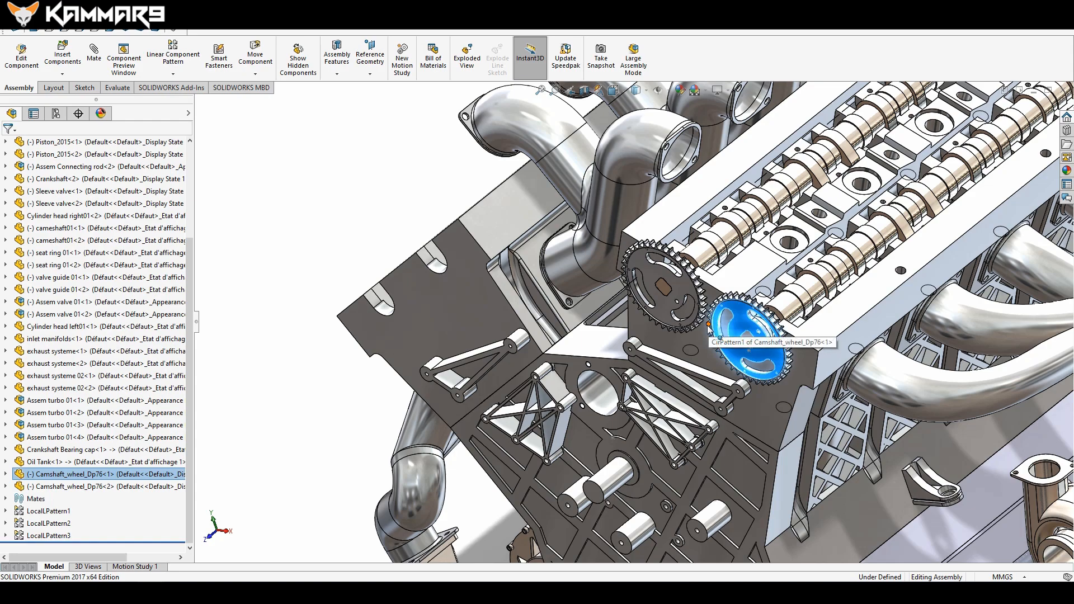
pyautogui.scroll(5, 702, 315)
pyautogui.moveTo(697, 301); pyautogui.dragTo(723, 339, button='middle')
# Set up a mechanical gear mate between the 70 mm circular front edges of the inner and outer camshaft sprockets.
pyautogui.scroll(-3, 724, 339)
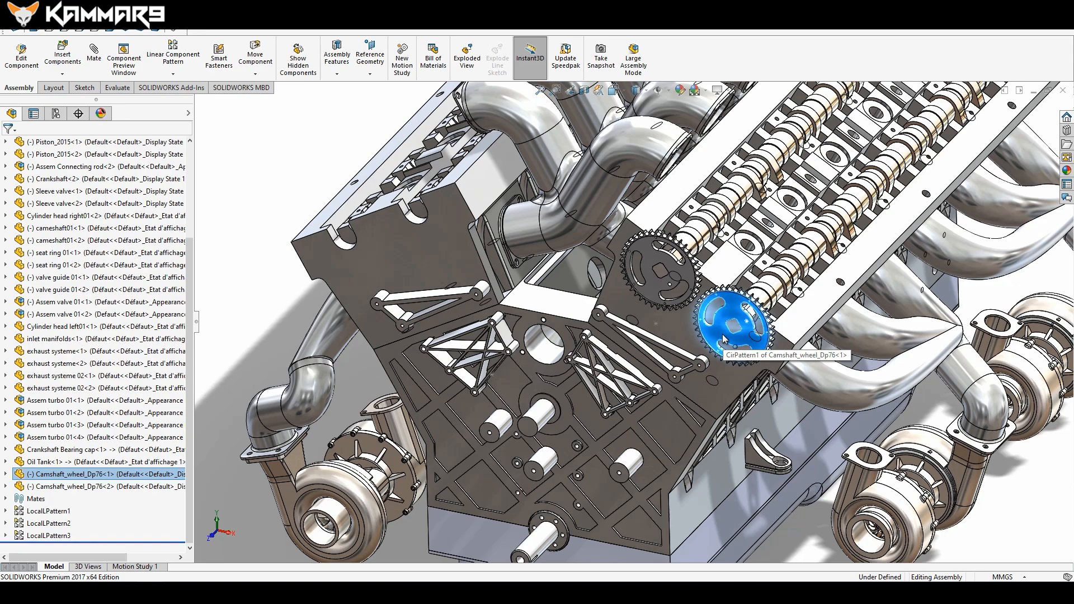
pyautogui.scroll(-5, 723, 338)
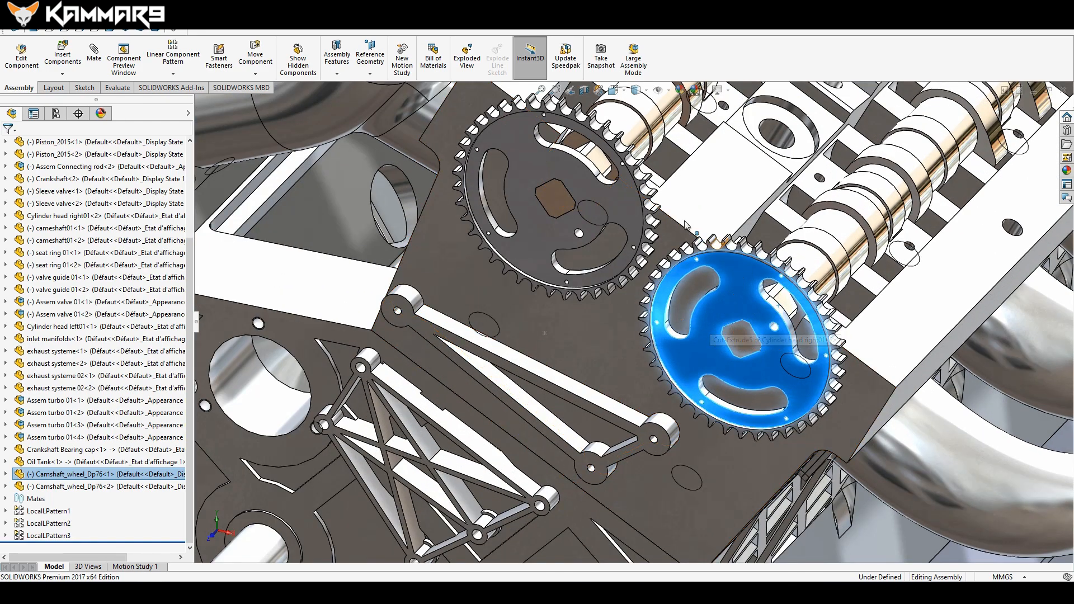
pyautogui.click(641, 196)
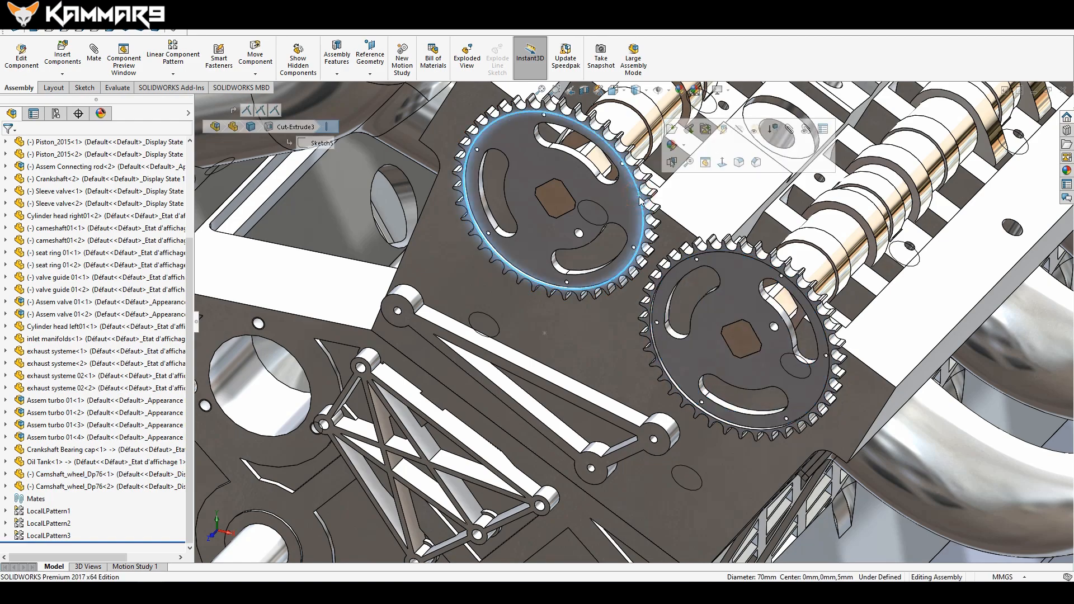
pyautogui.keyDown('ctrl'); pyautogui.click(739, 257); pyautogui.keyUp('ctrl')
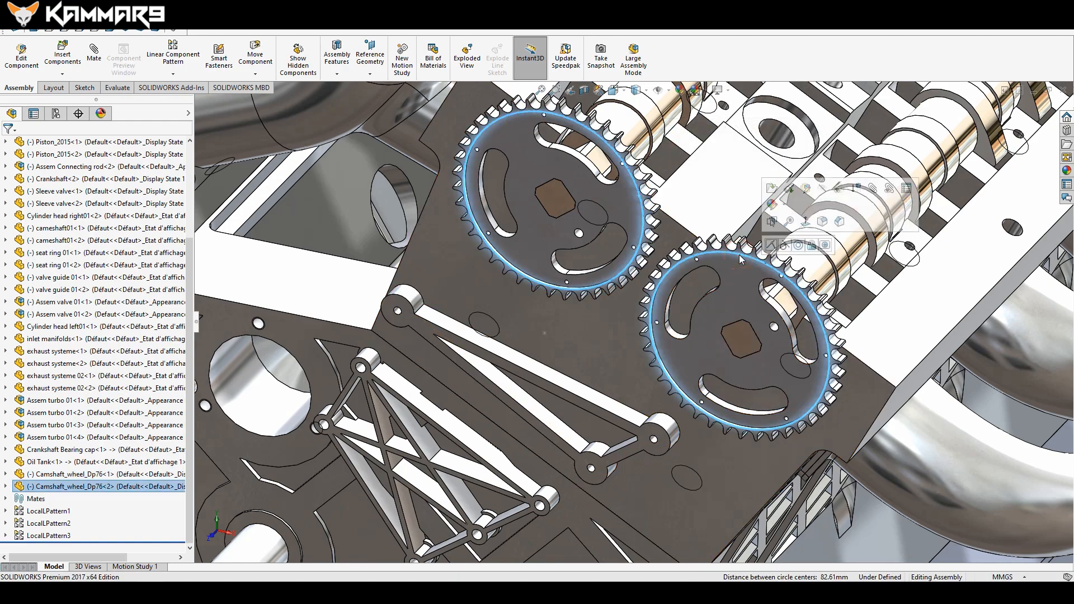
pyautogui.click(873, 190)
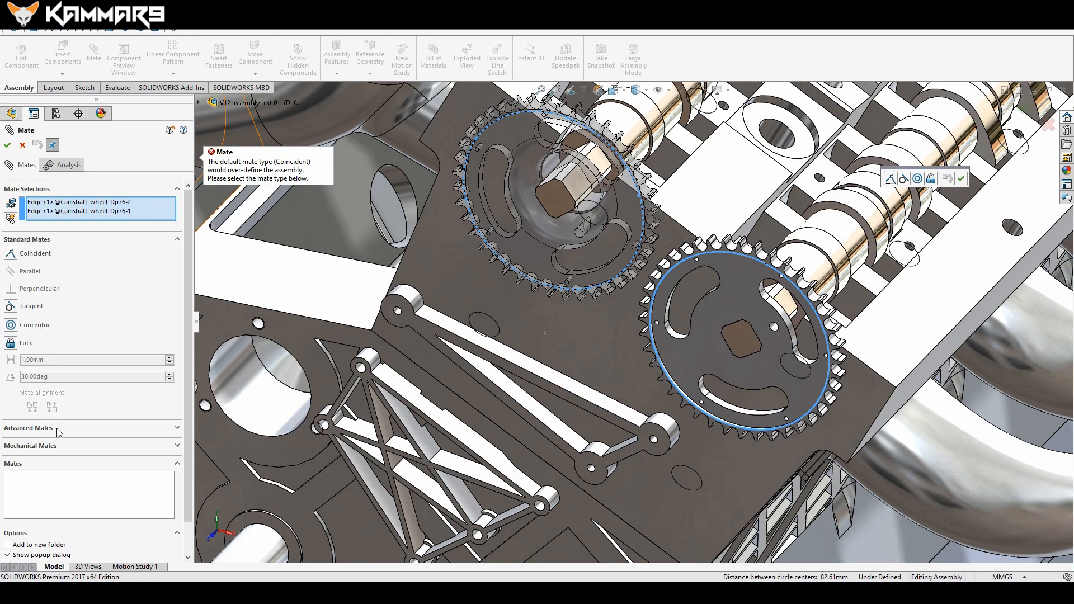
pyautogui.click(34, 428)
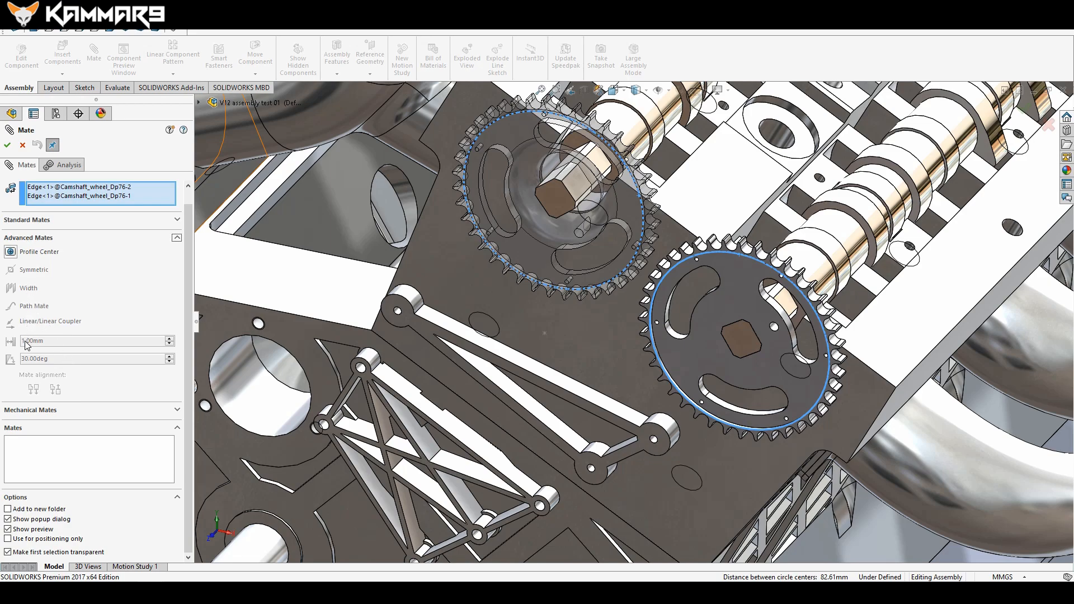
pyautogui.click(81, 414)
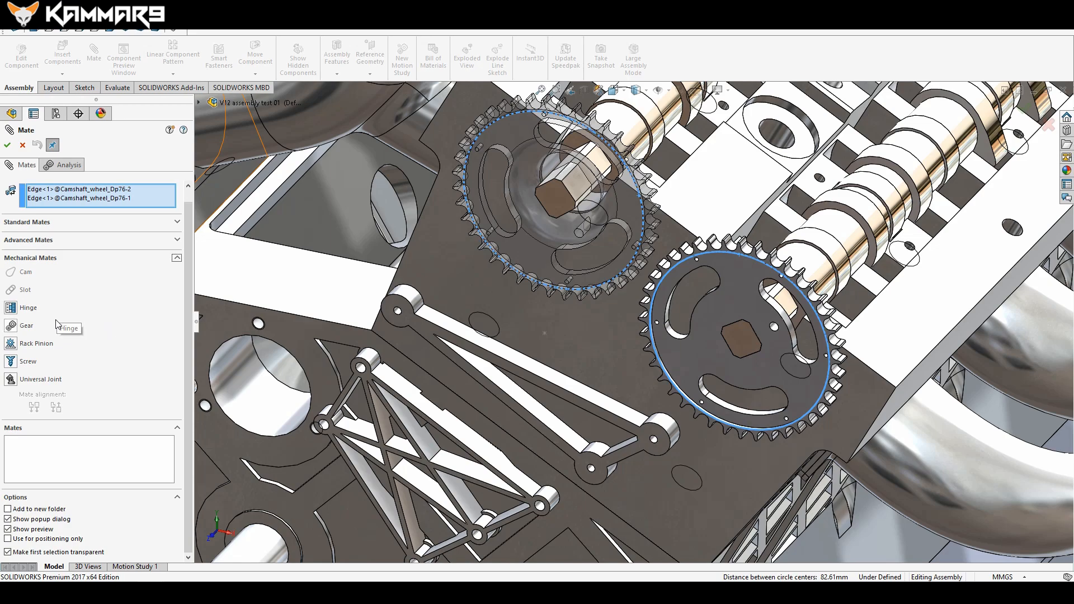
pyautogui.click(11, 327)
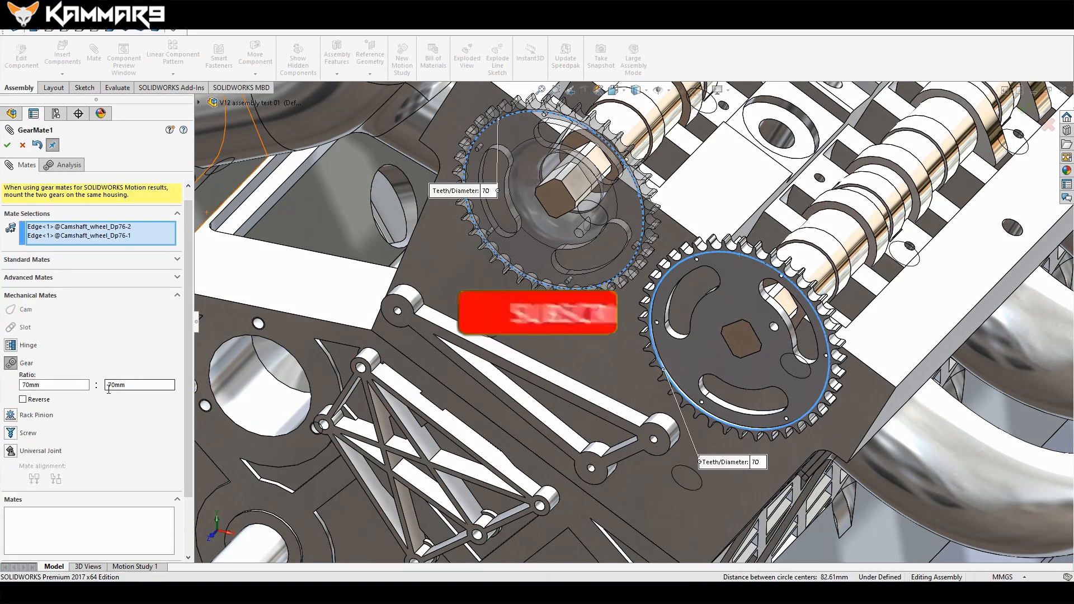
# Accept the gear mate unreversed with a 70 mm : 70 mm ratio, and turn the outer sprocket to check the rotation directions.
pyautogui.scroll(2, 663, 286)
pyautogui.moveTo(631, 262)
pyautogui.mouseDown(button='middle')
pyautogui.moveTo(588, 266)
pyautogui.moveTo(621, 269)
pyautogui.moveTo(656, 253)
pyautogui.moveTo(618, 258)
pyautogui.mouseUp(button='middle')
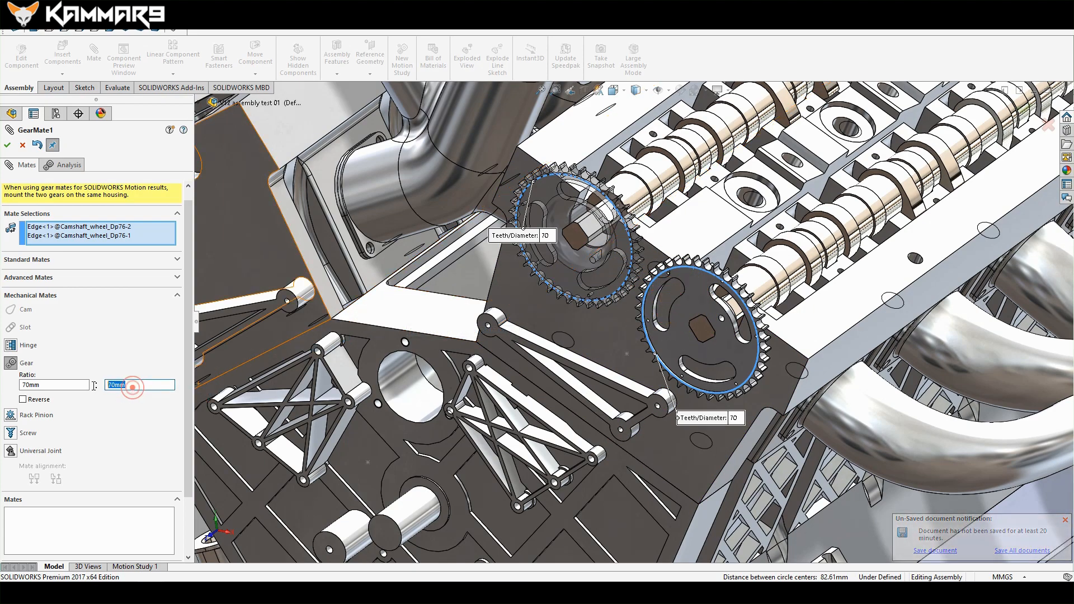
pyautogui.click(59, 385)
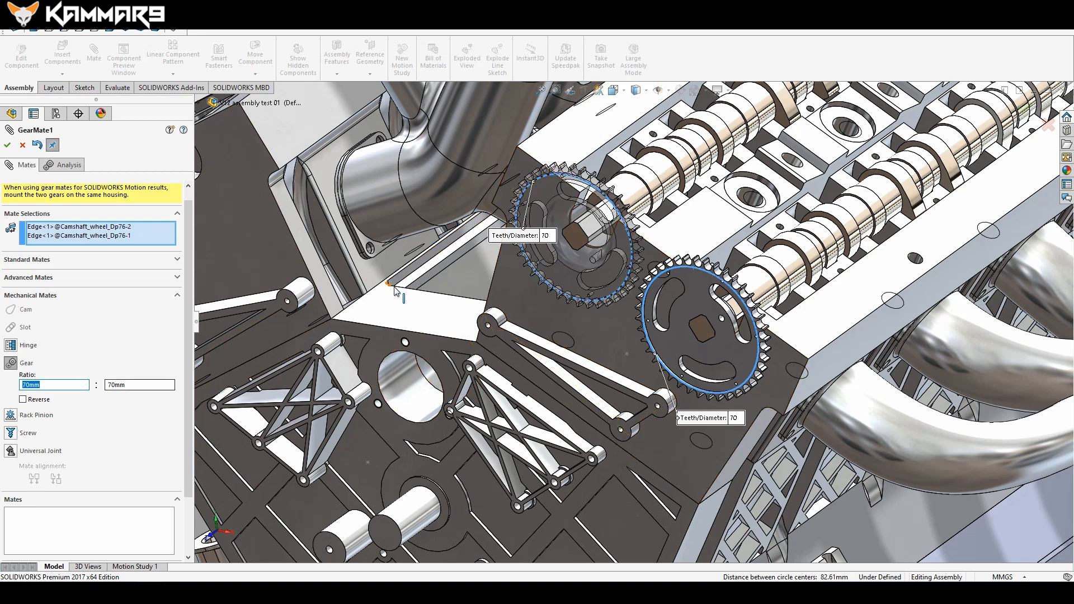
pyautogui.click(23, 399)
pyautogui.click(23, 400)
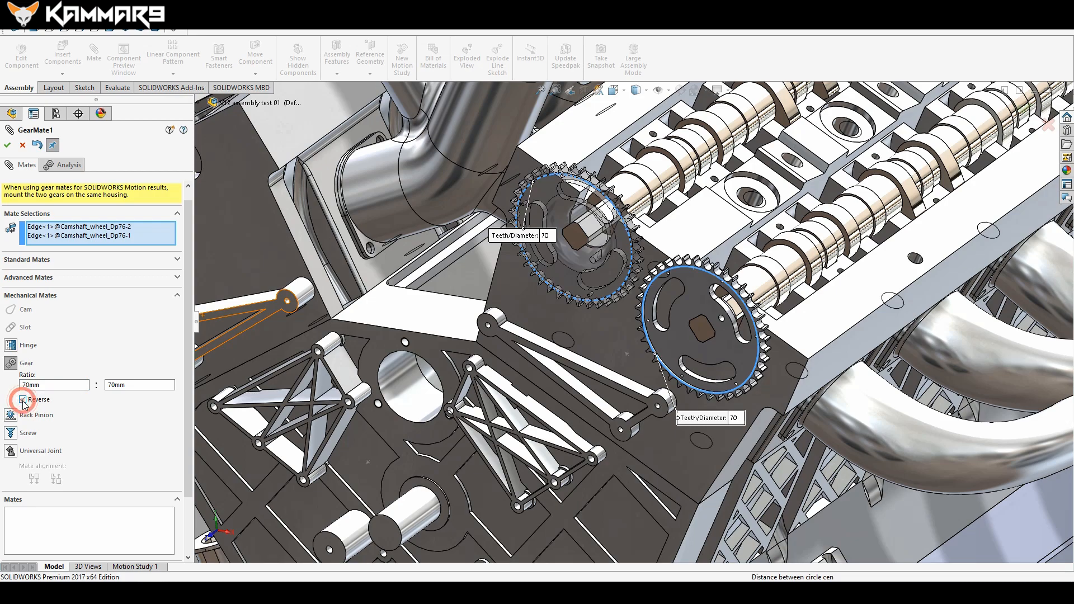
pyautogui.click(7, 145)
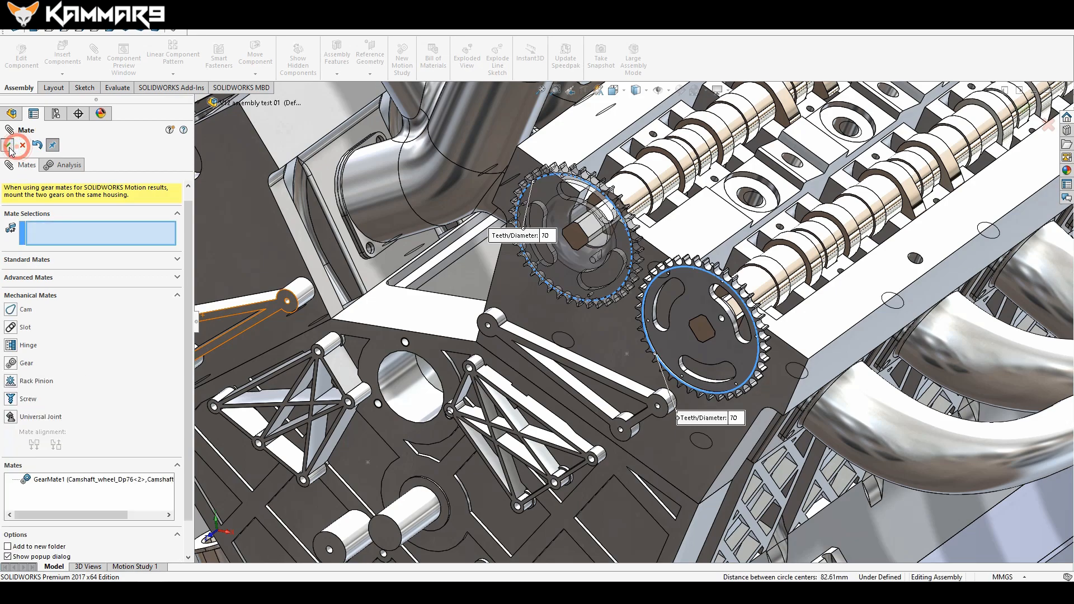
pyautogui.moveTo(723, 273)
pyautogui.mouseDown()
pyautogui.moveTo(740, 305)
pyautogui.moveTo(731, 292)
pyautogui.mouseUp()
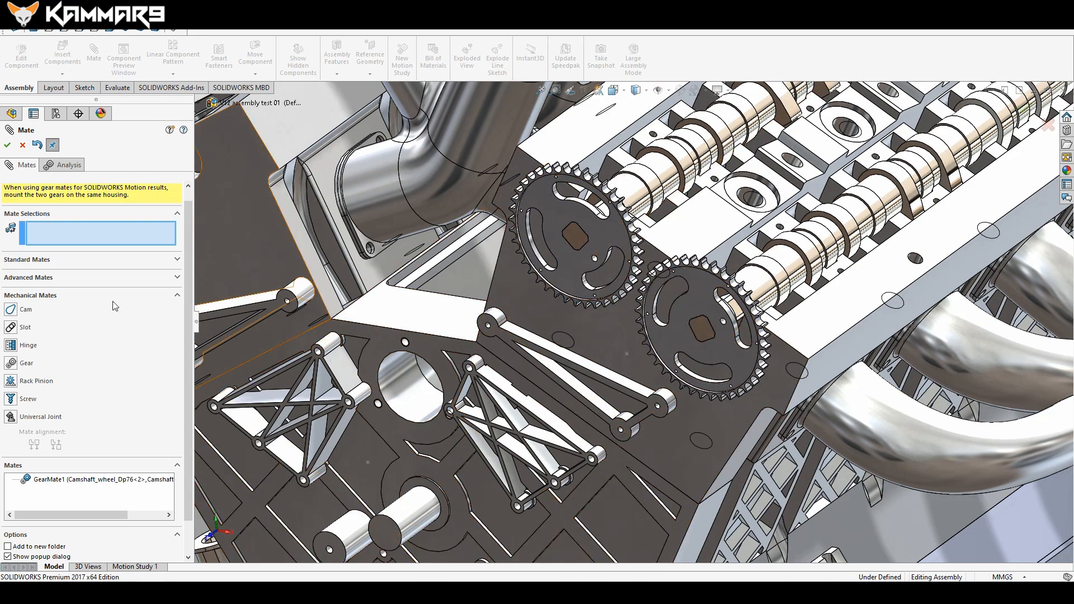
pyautogui.click(8, 146)
# Edit the gear mate listed among the outer sprocket's mates and reverse its rotation direction.
pyautogui.click(693, 297)
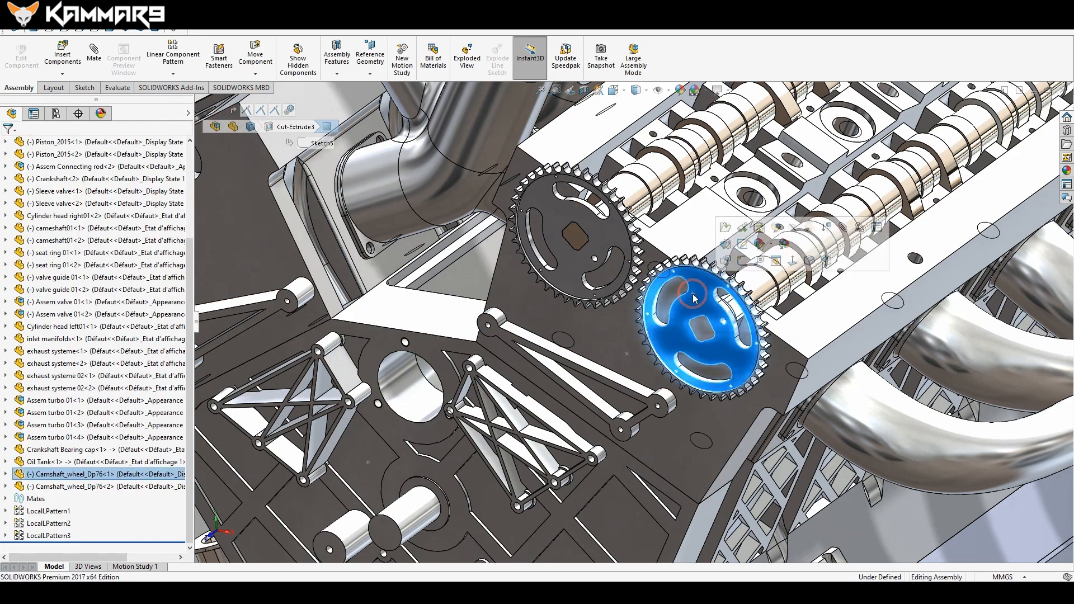
pyautogui.click(826, 229)
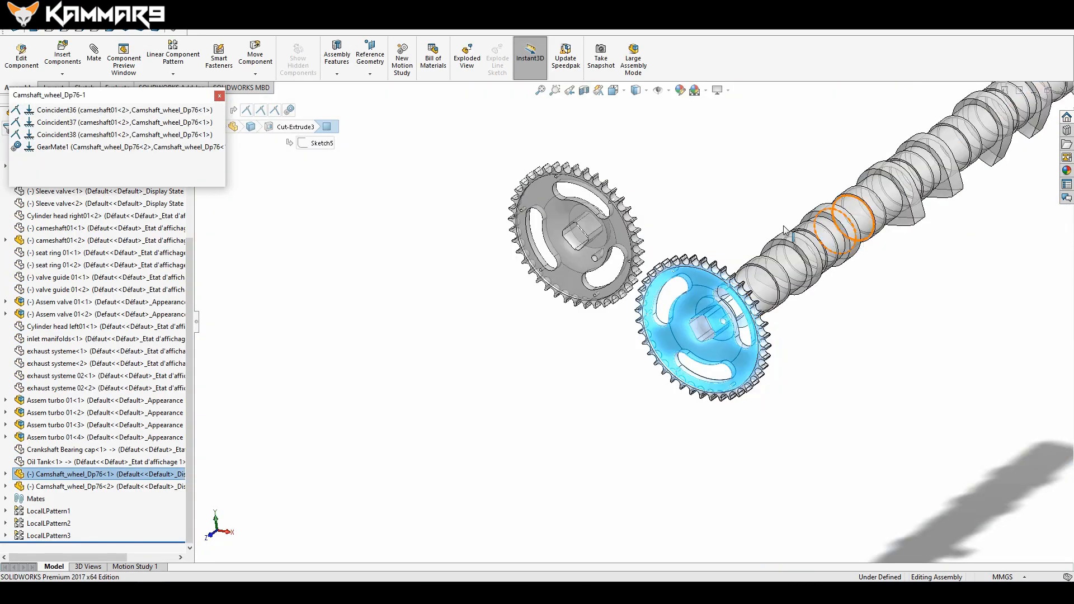
pyautogui.click(126, 147)
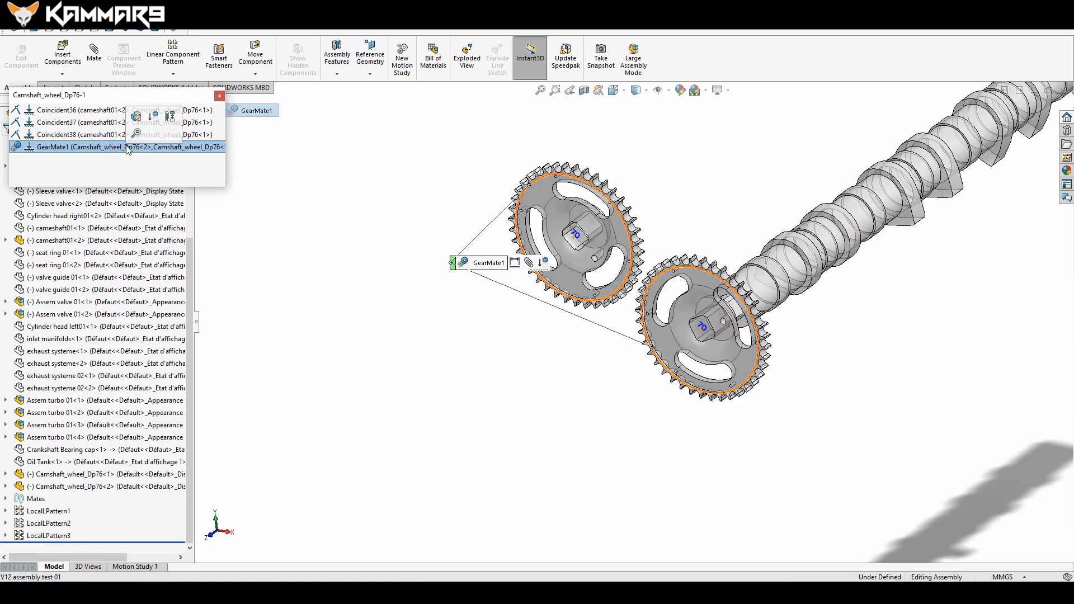
pyautogui.click(136, 117)
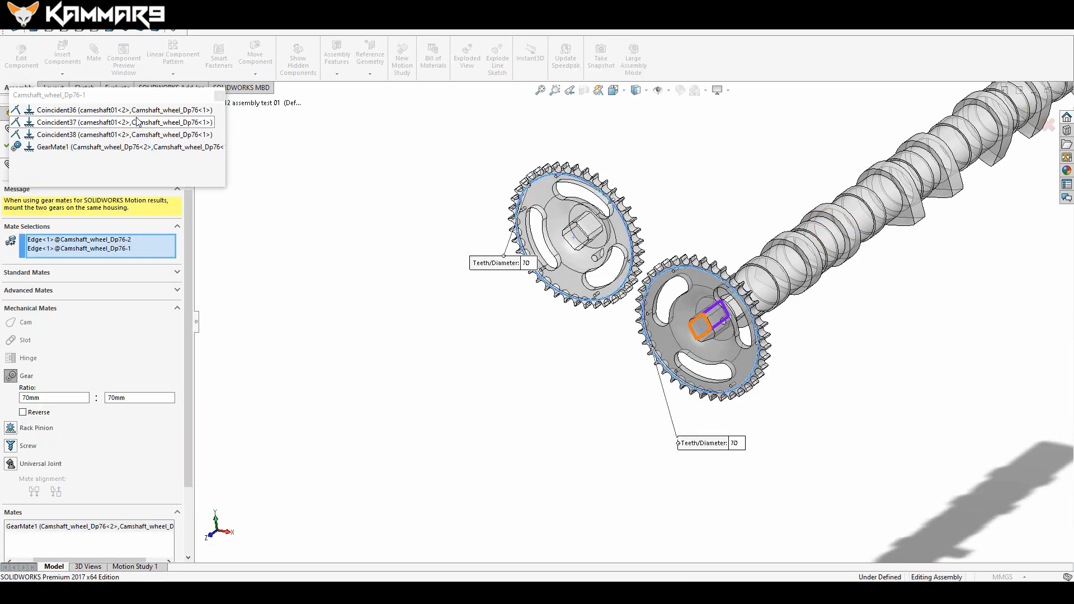
pyautogui.click(36, 415)
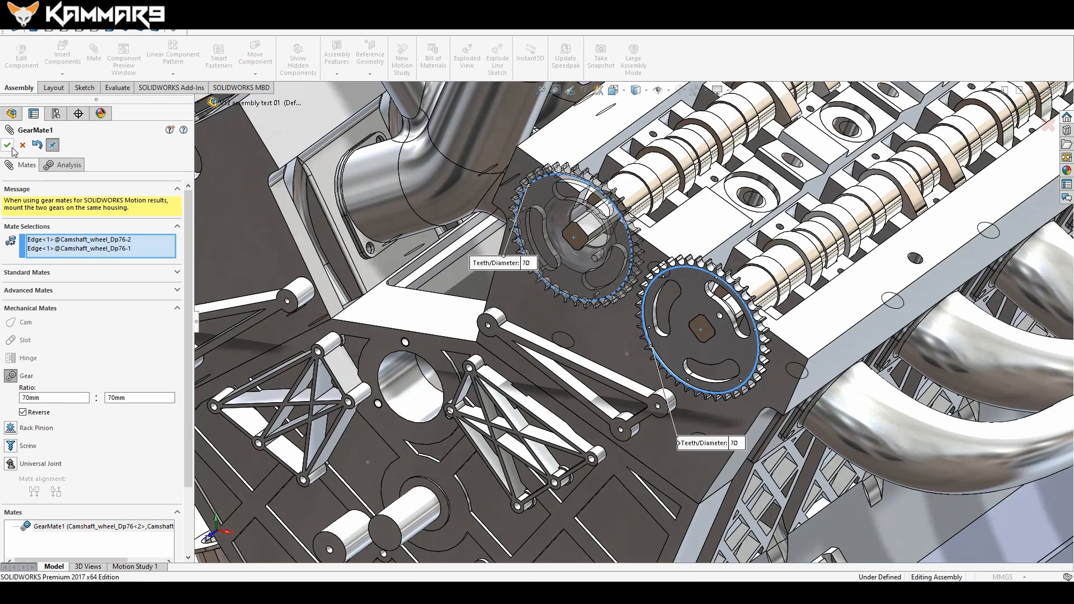
pyautogui.click(8, 146)
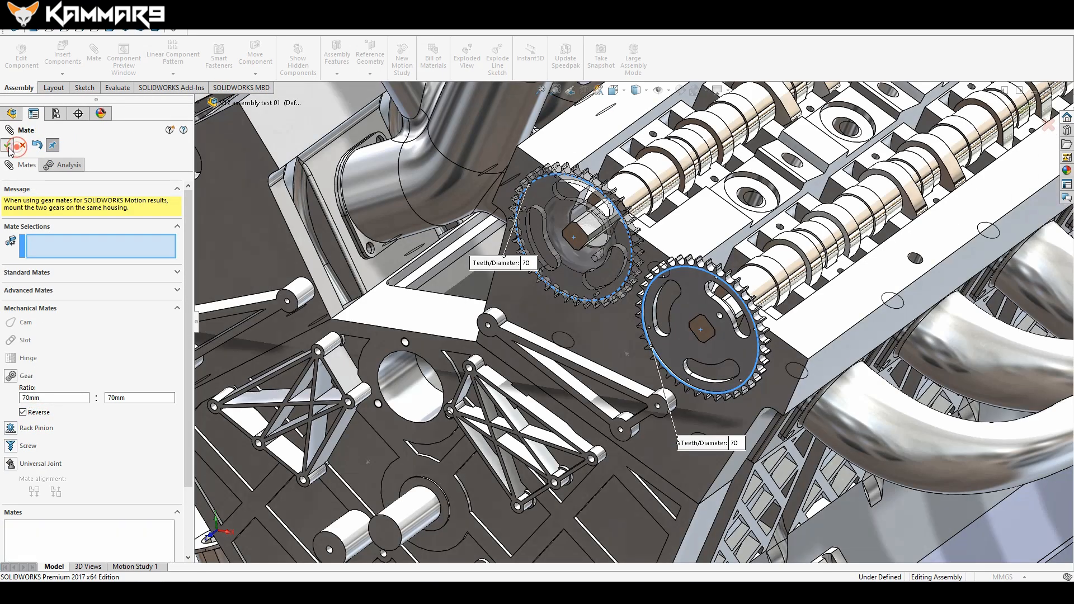
# Turn the outer sprocket to check that both camshaft sprockets rotate in the same direction, and leave the Mate command.
pyautogui.moveTo(689, 269); pyautogui.dragTo(640, 240)
pyautogui.scroll(4, 764, 224)
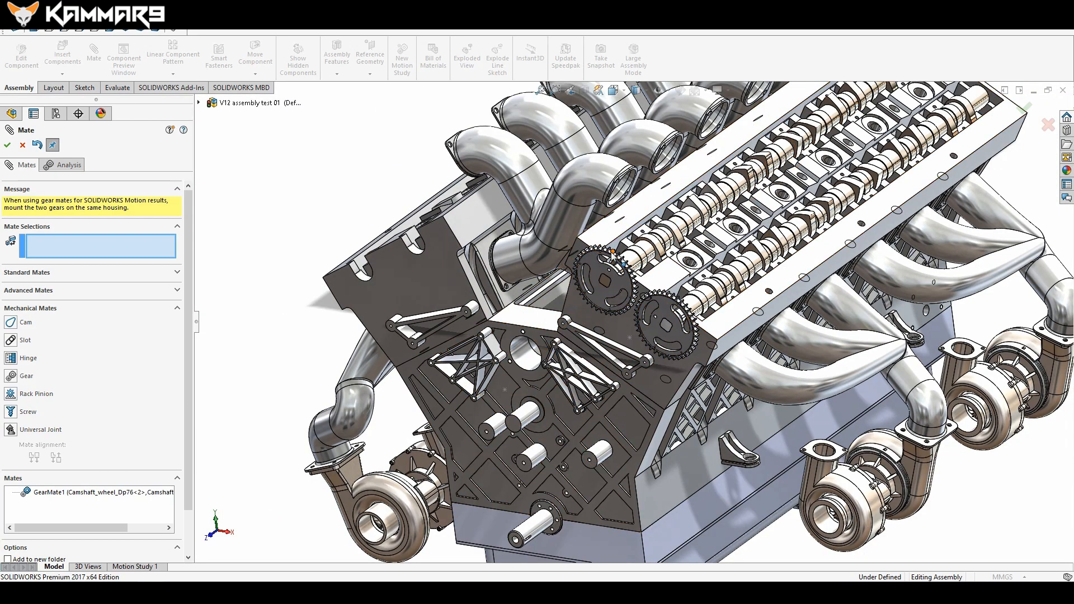
pyautogui.scroll(3, 736, 327)
pyautogui.scroll(-3, 637, 376)
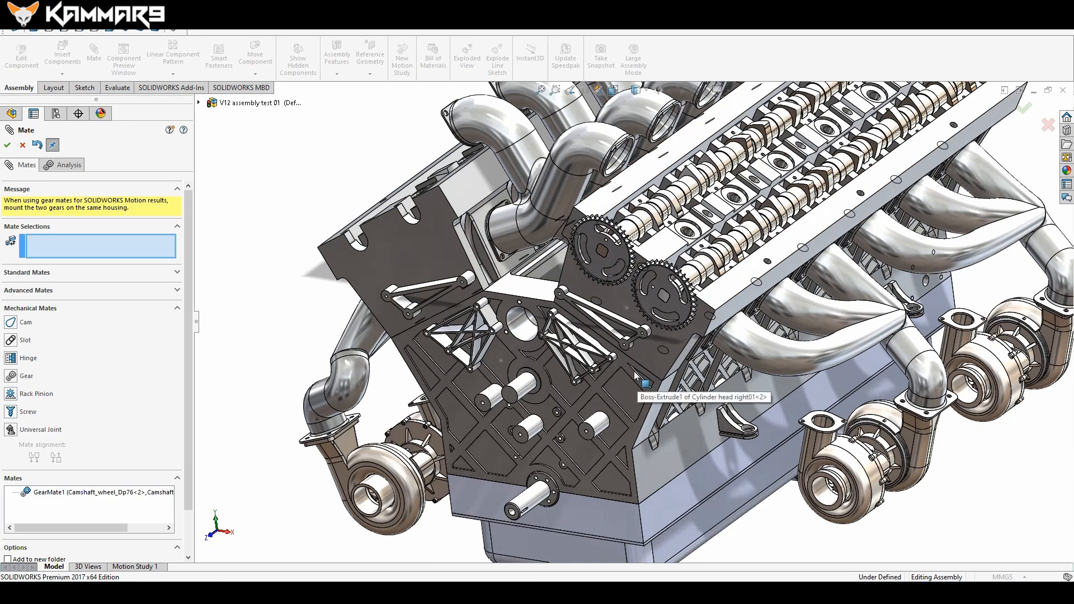
pyautogui.moveTo(624, 330); pyautogui.dragTo(637, 328, button='middle')
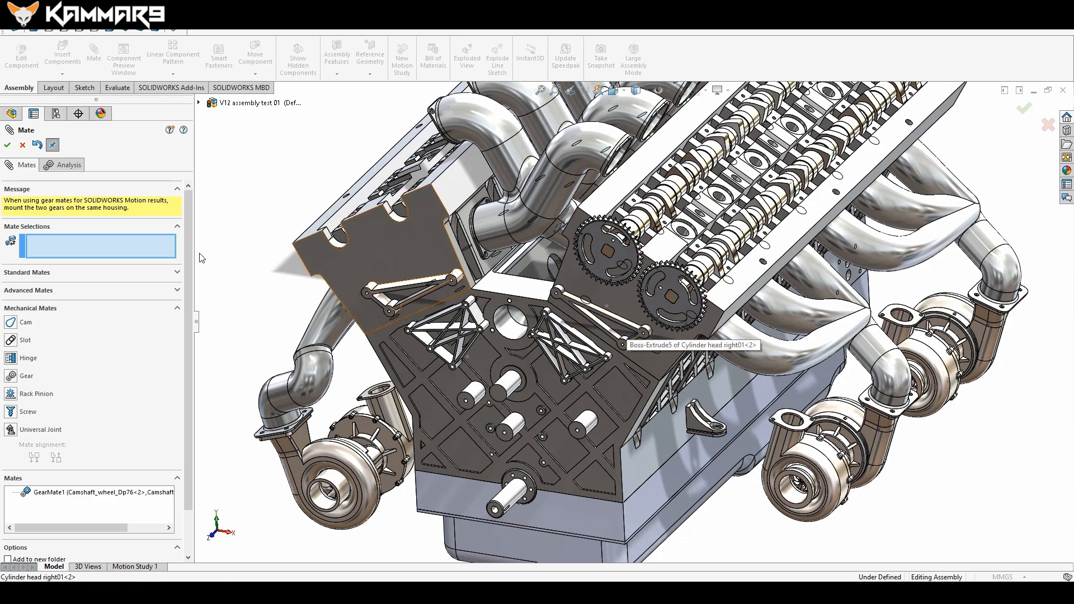
pyautogui.click(21, 145)
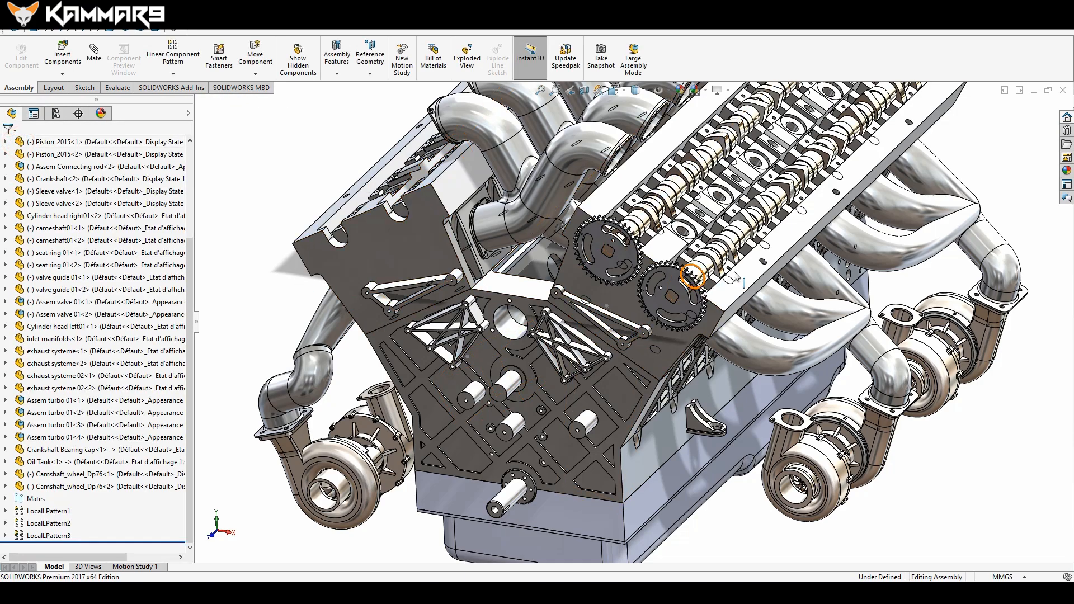
pyautogui.moveTo(680, 277); pyautogui.dragTo(698, 300)
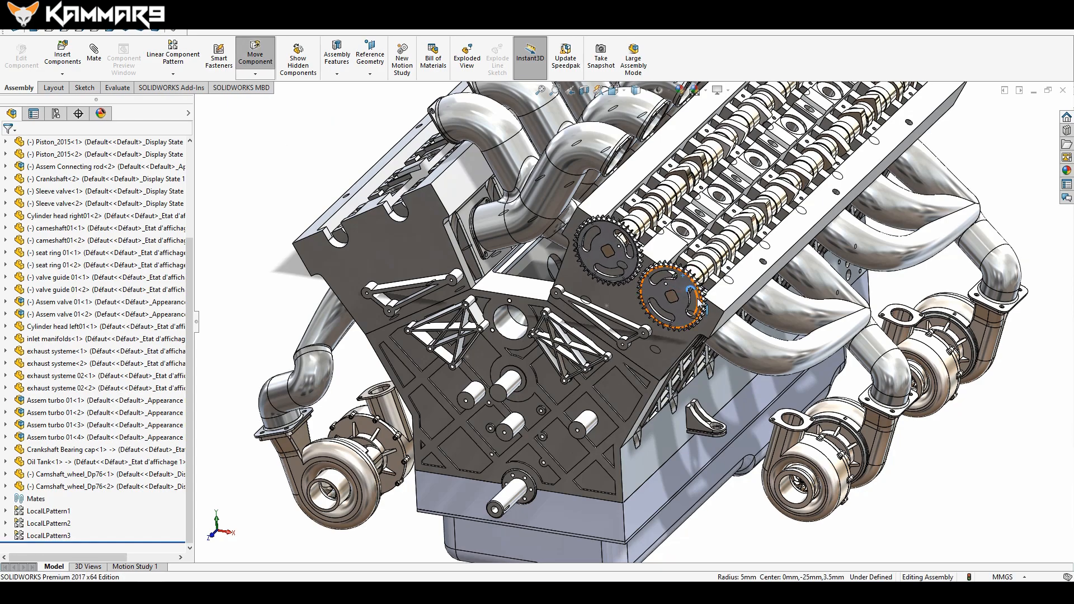
# Switch to the reference engine assembly and examine how the timing chain wraps around its two camshaft sprockets.
pyautogui.hotkey('ctrl', 'Tab')
pyautogui.click(670, 301)
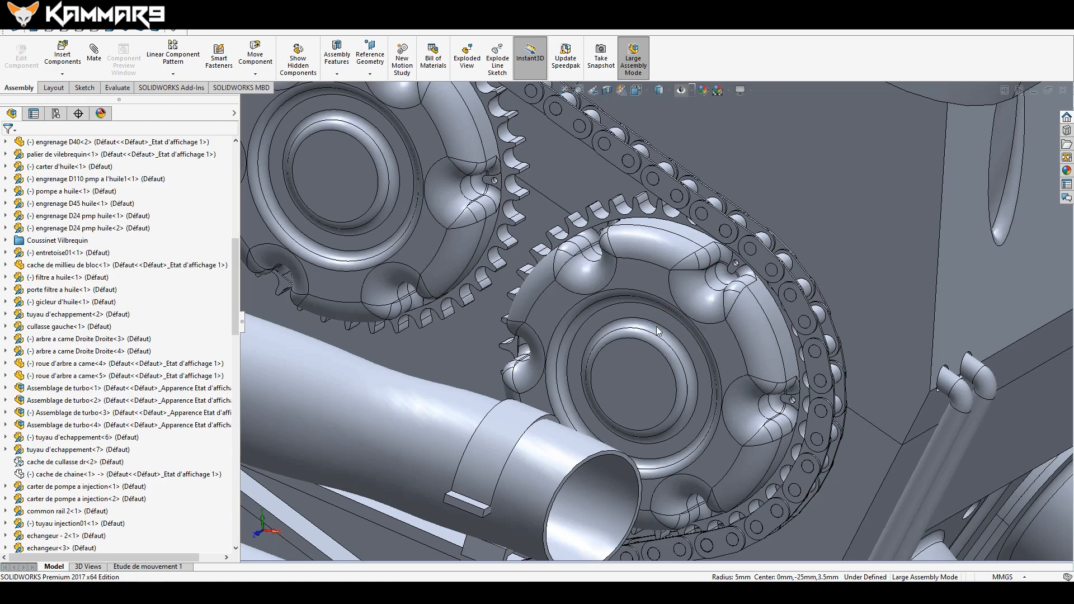
pyautogui.scroll(2, 730, 274)
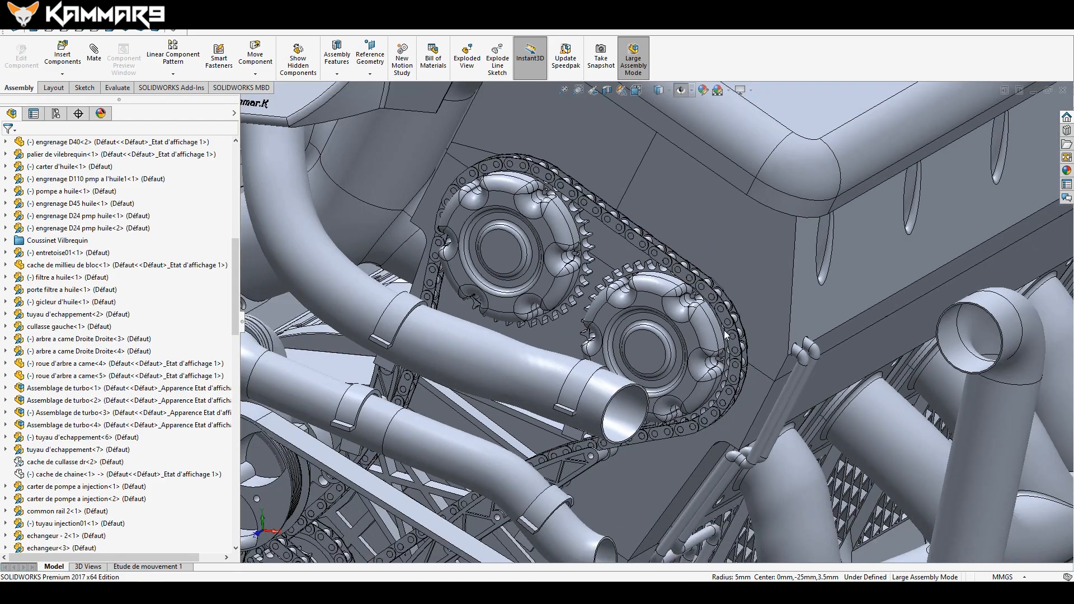
pyautogui.scroll(2, 646, 307)
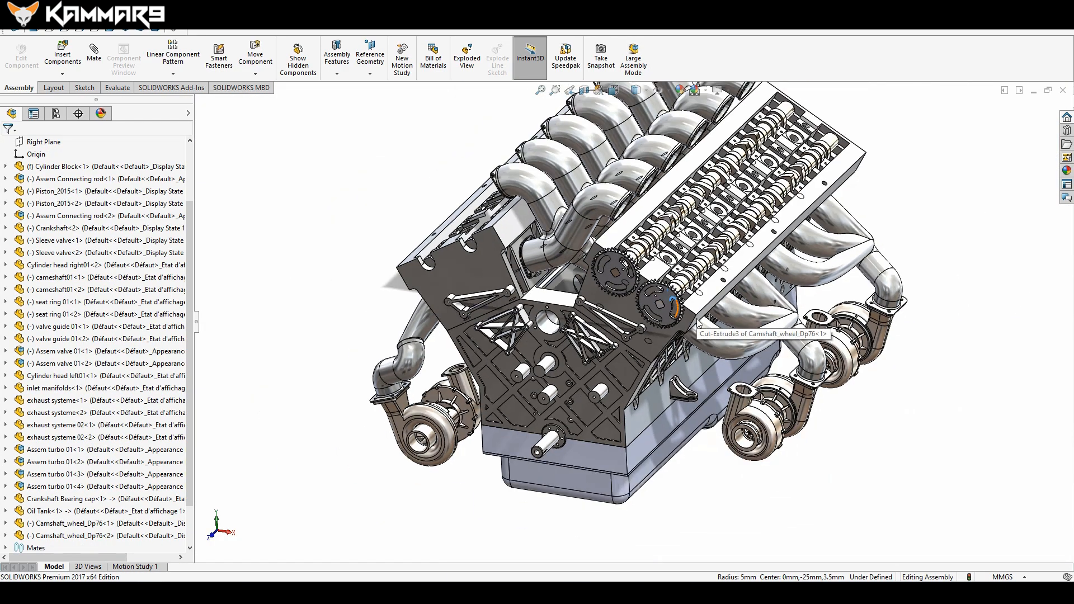
# Examine both sprockets on the V12 assembly's camshaft ends, from the side and from the front.
pyautogui.scroll(-2, 666, 314)
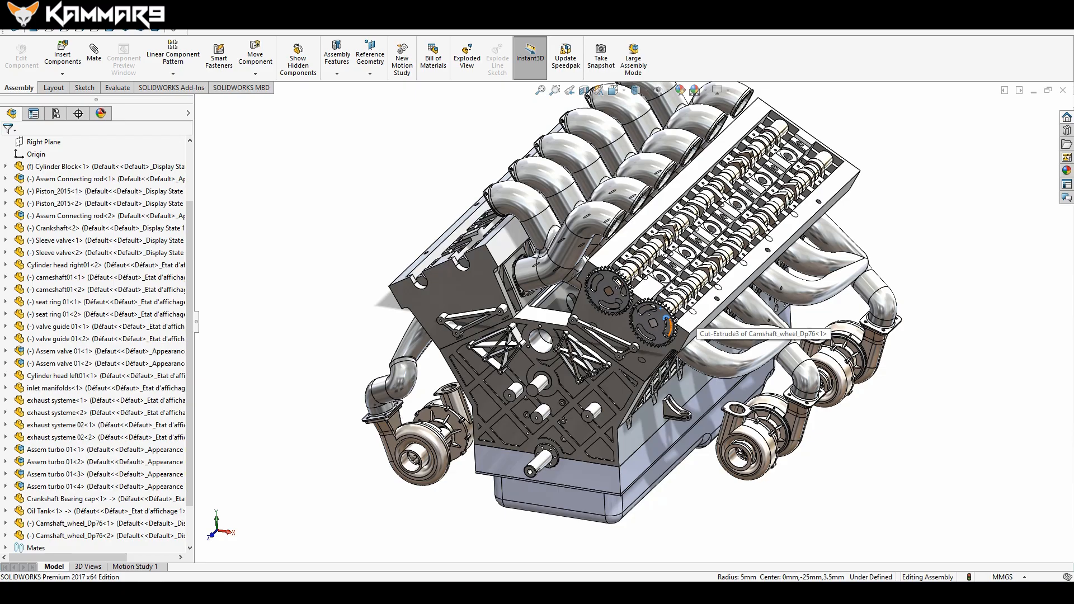
pyautogui.moveTo(582, 242); pyautogui.dragTo(496, 252, button='middle')
pyautogui.scroll(-6, 556, 351)
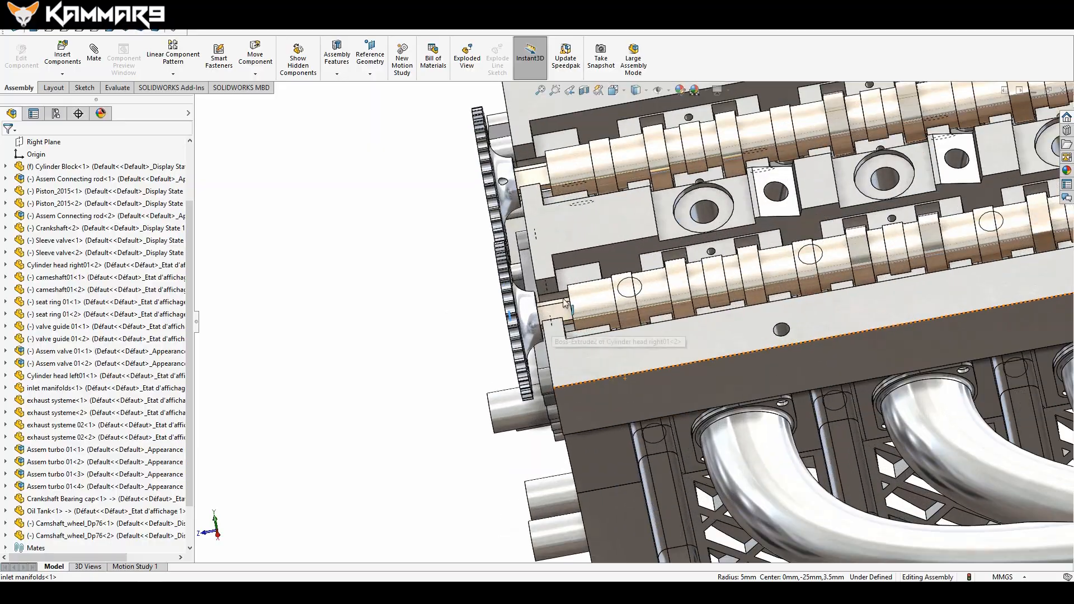
pyautogui.moveTo(564, 357); pyautogui.dragTo(593, 336, button='middle')
pyautogui.scroll(6, 594, 336)
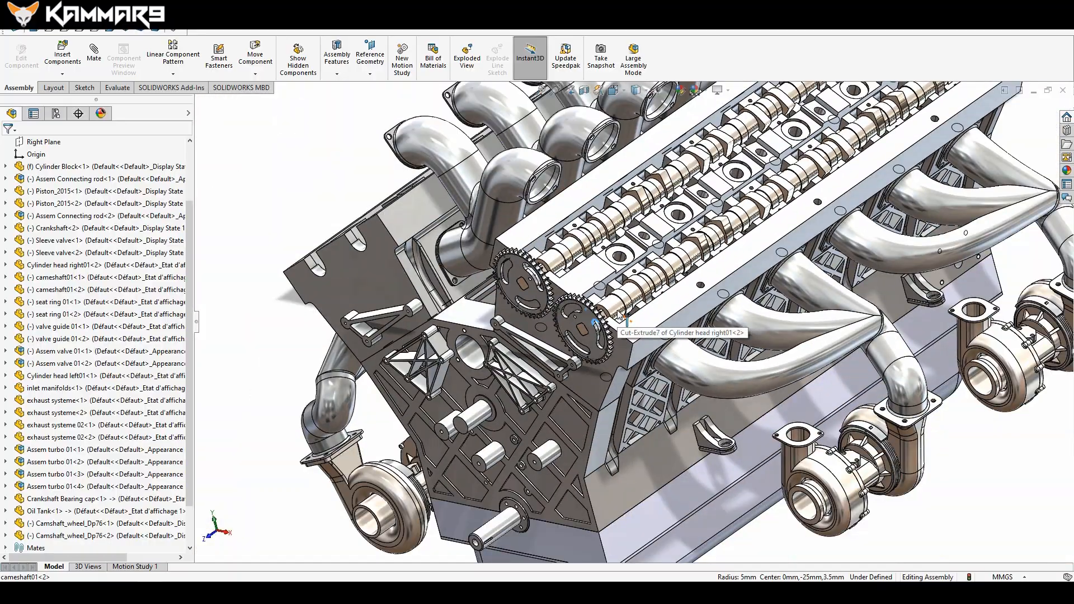